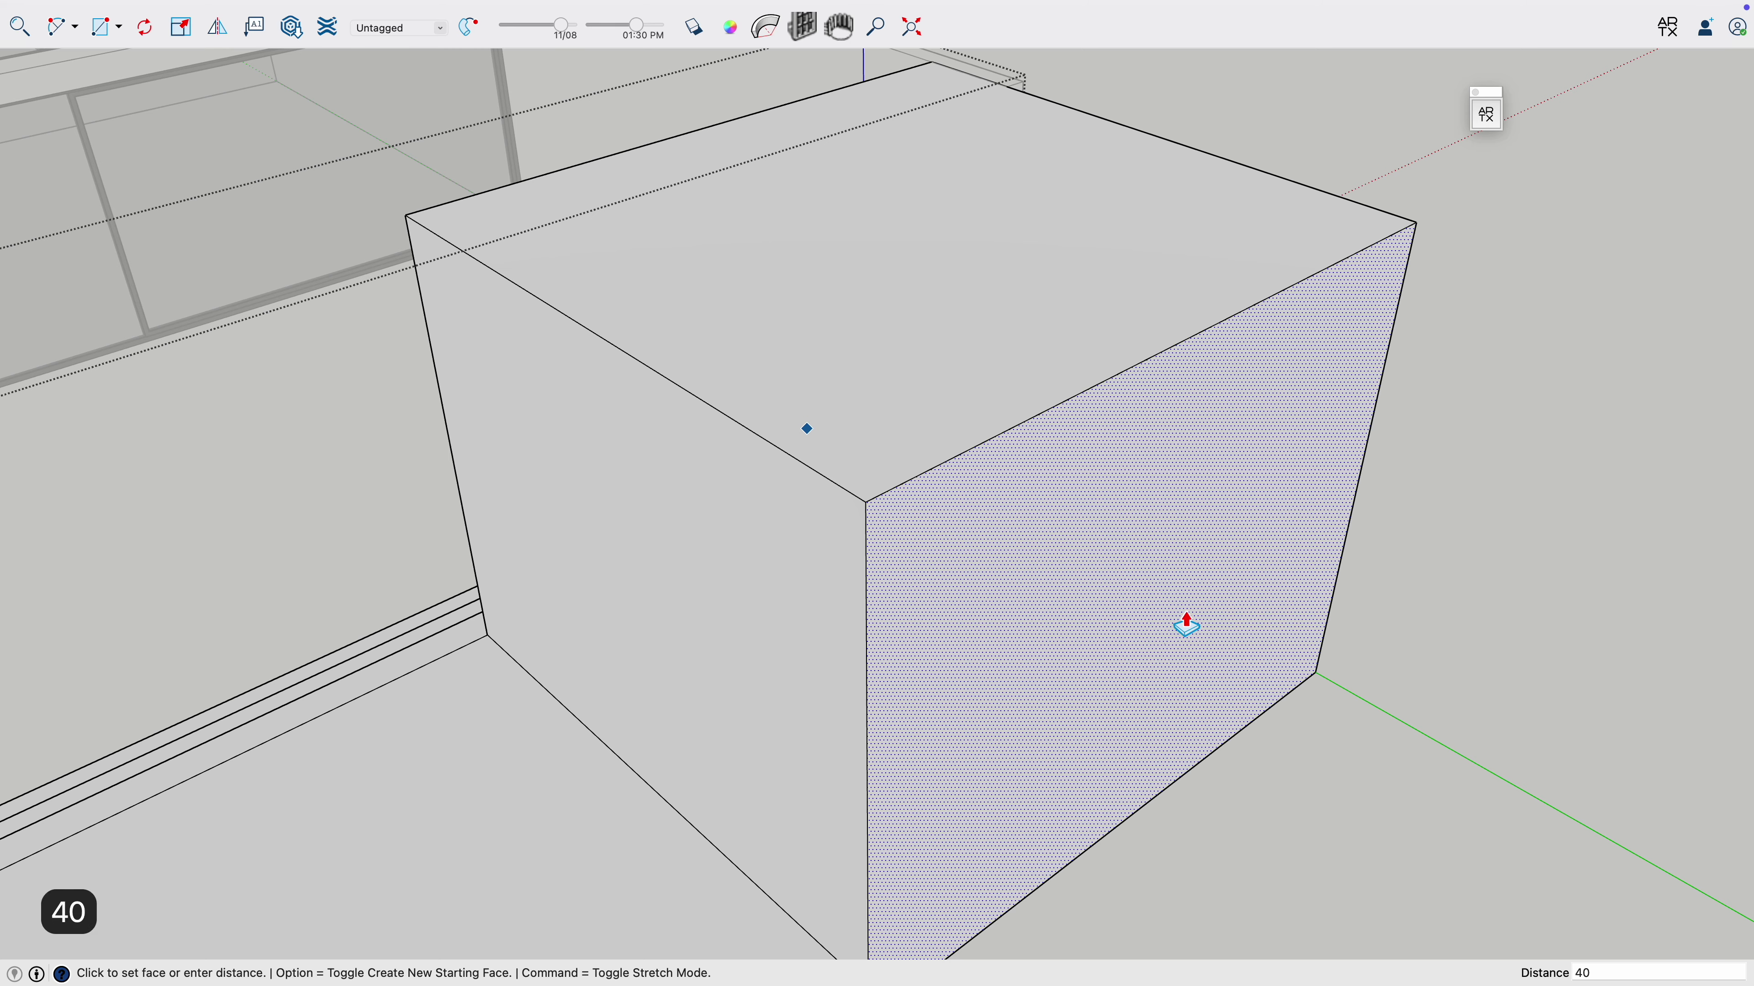
Draw a 120 cm wide doorway outline on the block's front face, starting at its lower corner beside the side wall.
middle_drag(1186, 626, 682, 512)
key(l)
click(550, 599)
key(Return)
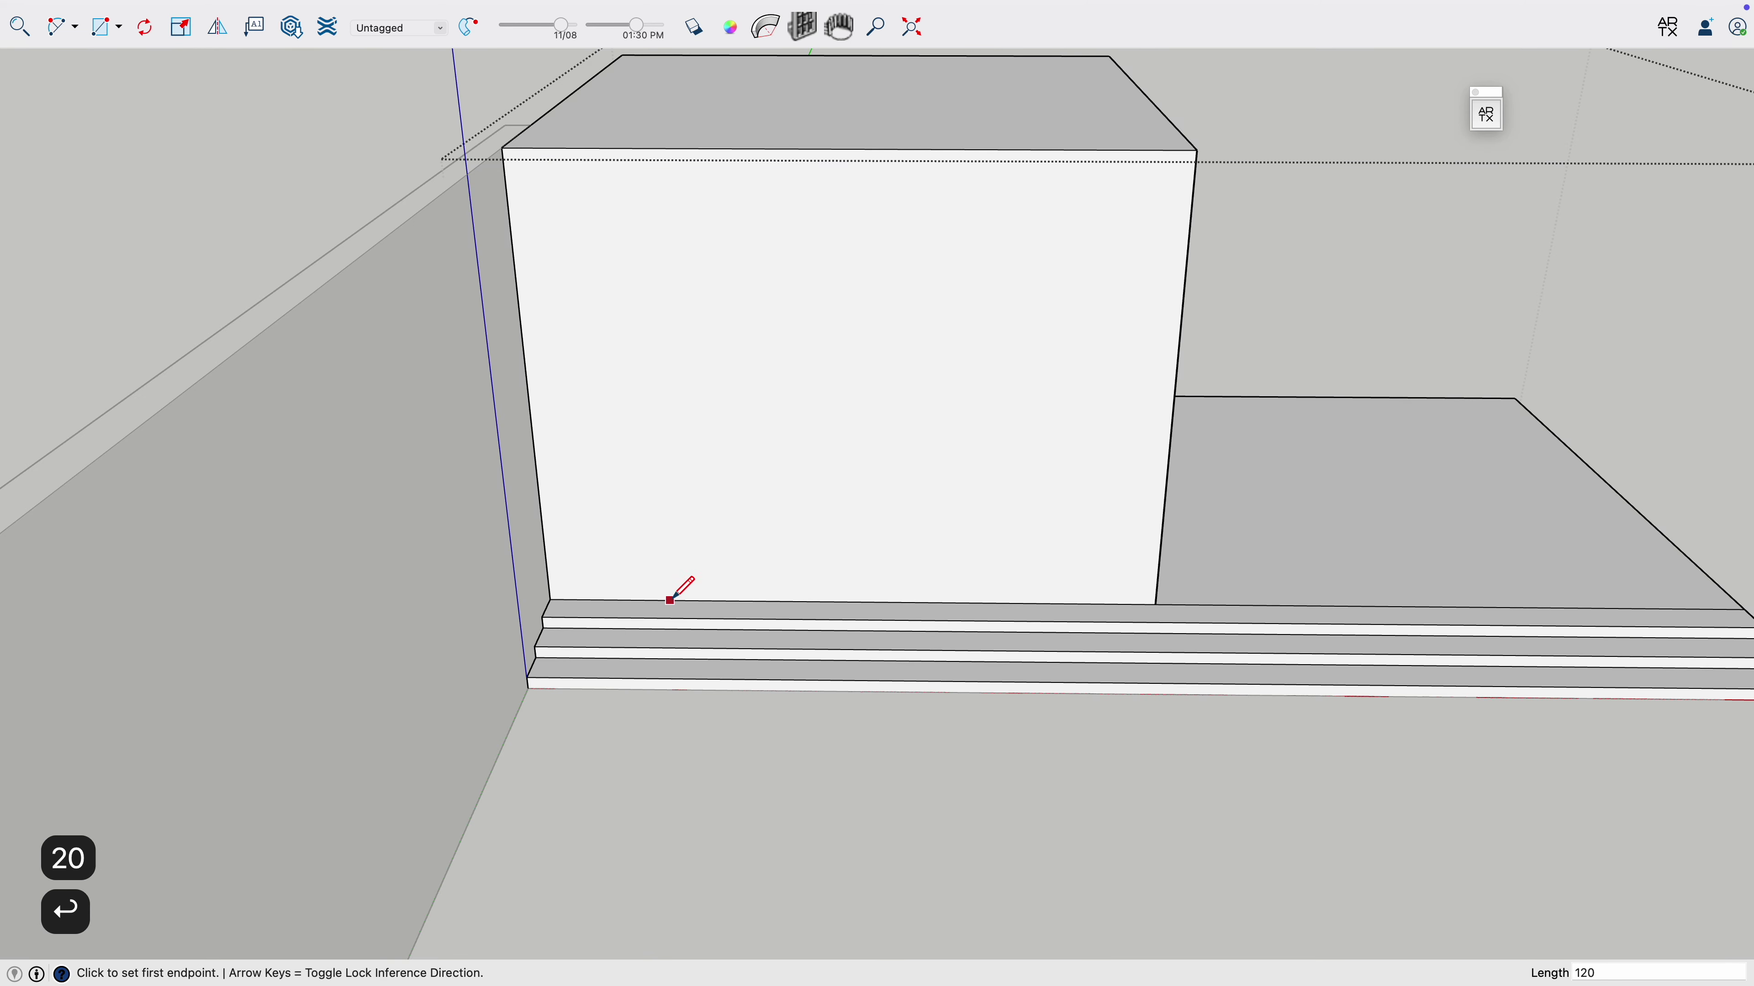
click(518, 308)
click(678, 310)
click(694, 600)
Push the doorway outline into the block with Push/Pull to form a recess.
key(p)
click(588, 392)
click(609, 343)
Pull the outer face of the side wall outward by 500 cm.
middle_drag(607, 555, 1108, 376)
key(space)
scroll(1116, 372, up, 3)
click(1116, 372)
key(p)
middle_drag(748, 431, 587, 603)
key(space)
key(p)
click(798, 468)
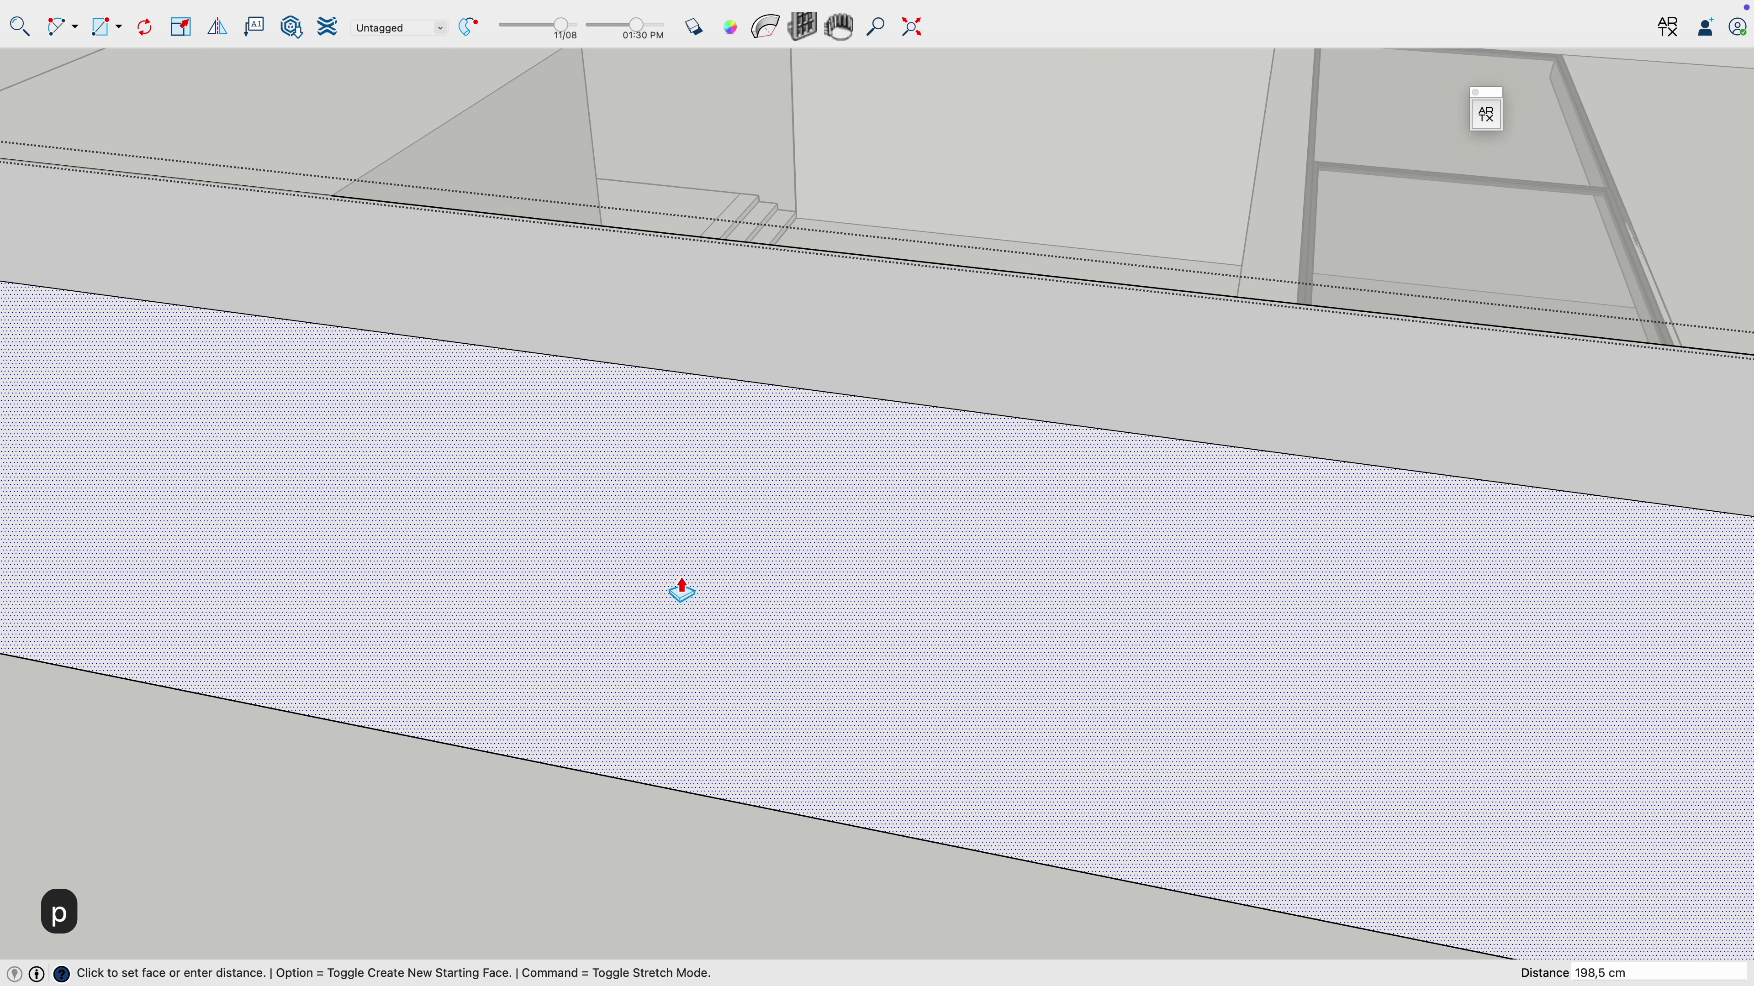
text(500)
key(Return)
Draw a vertical line on the side wall's inner face from the block's top front corner down to the landing.
middle_drag(681, 588, 1111, 483)
key(space)
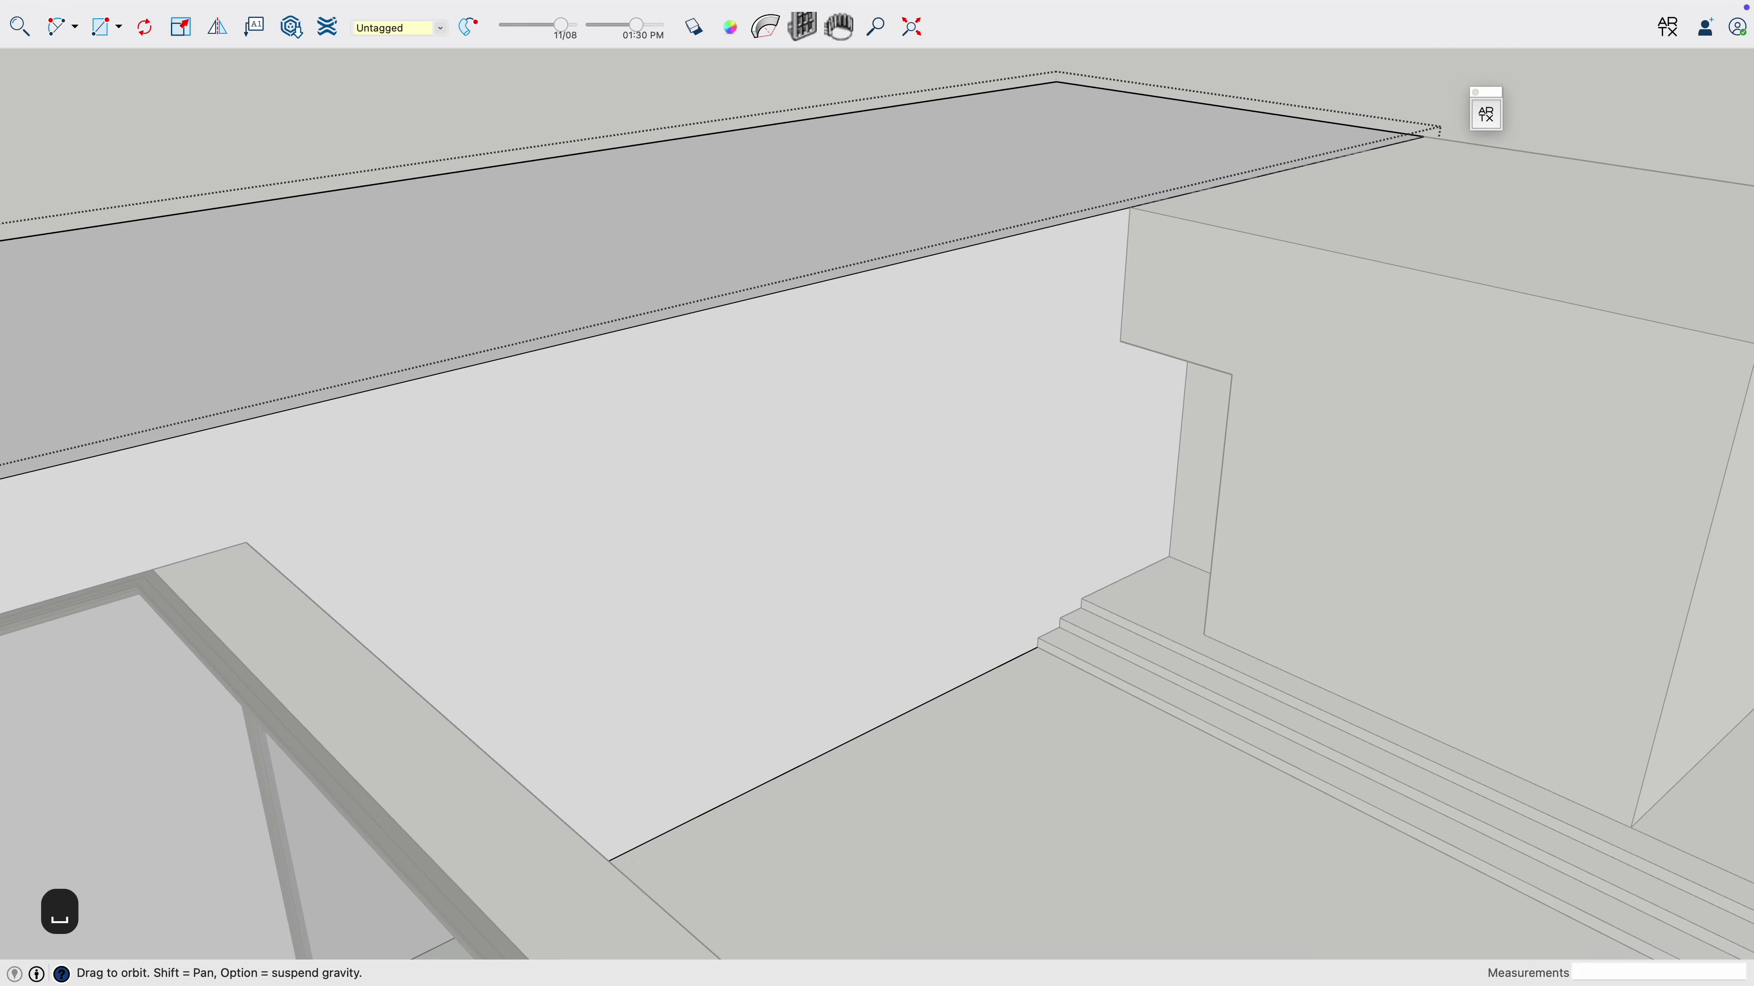
click(1124, 378)
key(l)
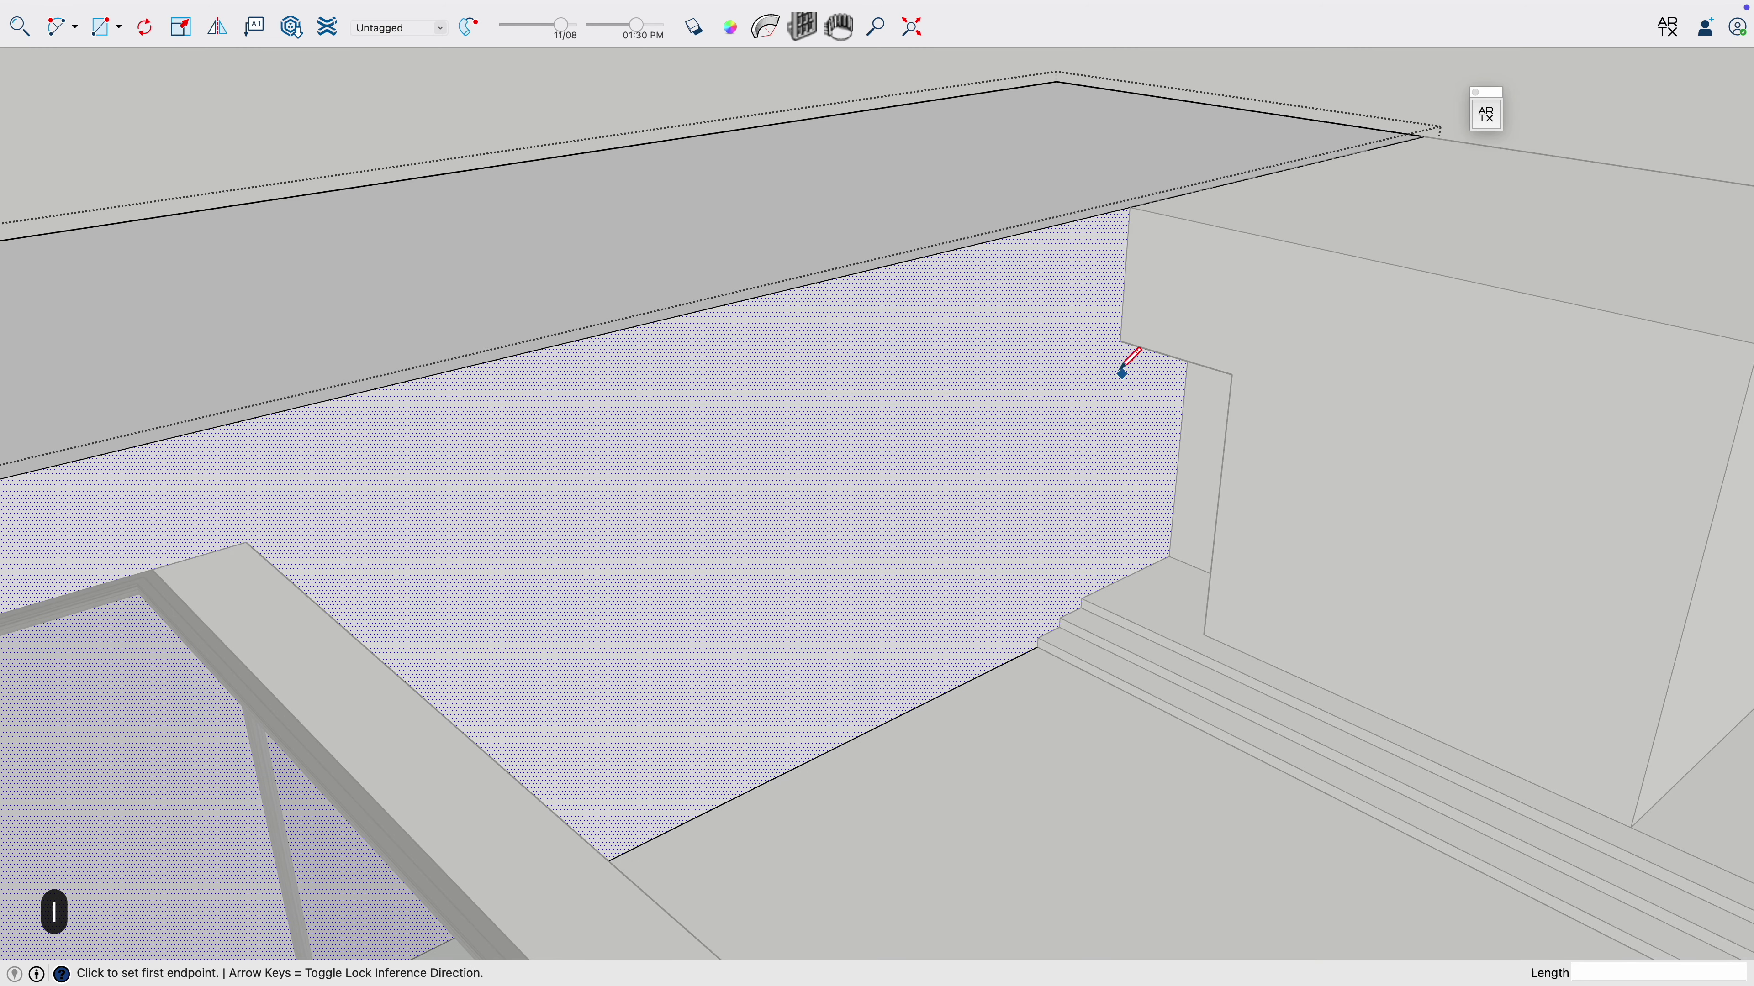
key(l)
click(1130, 206)
text(5)
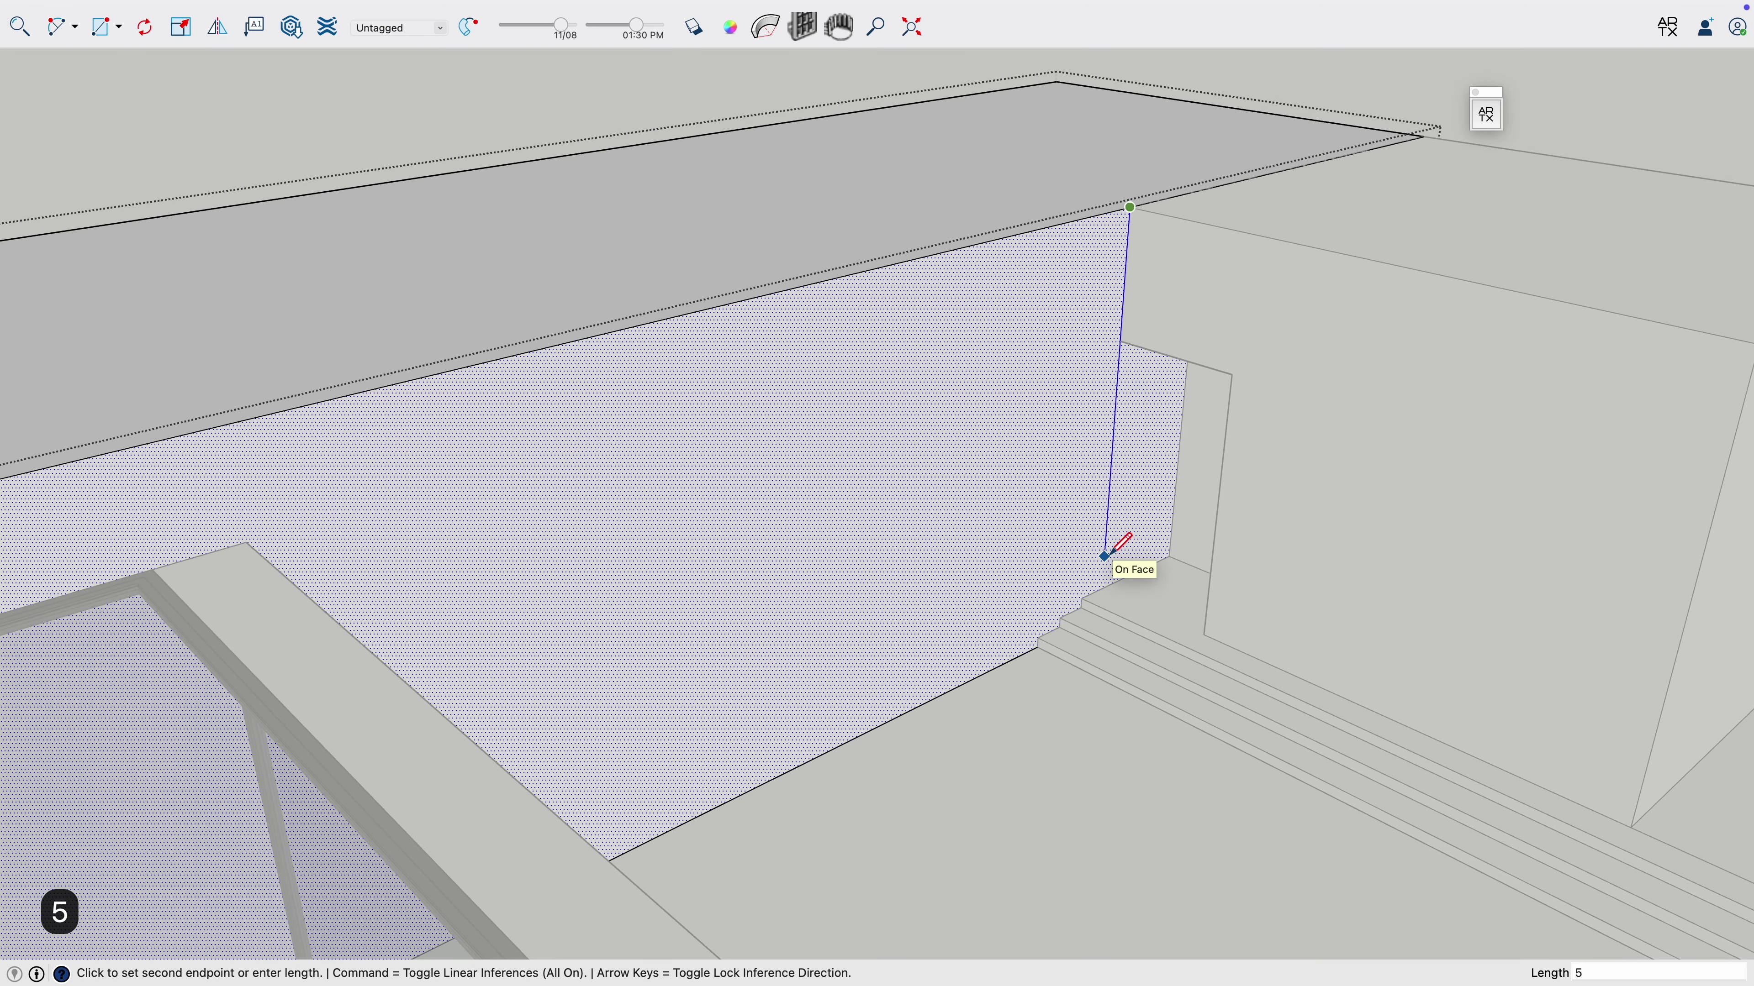
text(0)
key(BackSpace)
key(BackSpace)
click(1102, 589)
Mark a 20 cm strip inside the recess on the side wall and draw its vertical edge down to the landing.
key(space)
key(l)
middle_drag(1114, 347, 1085, 290)
click(1067, 303)
text(20)
key(Return)
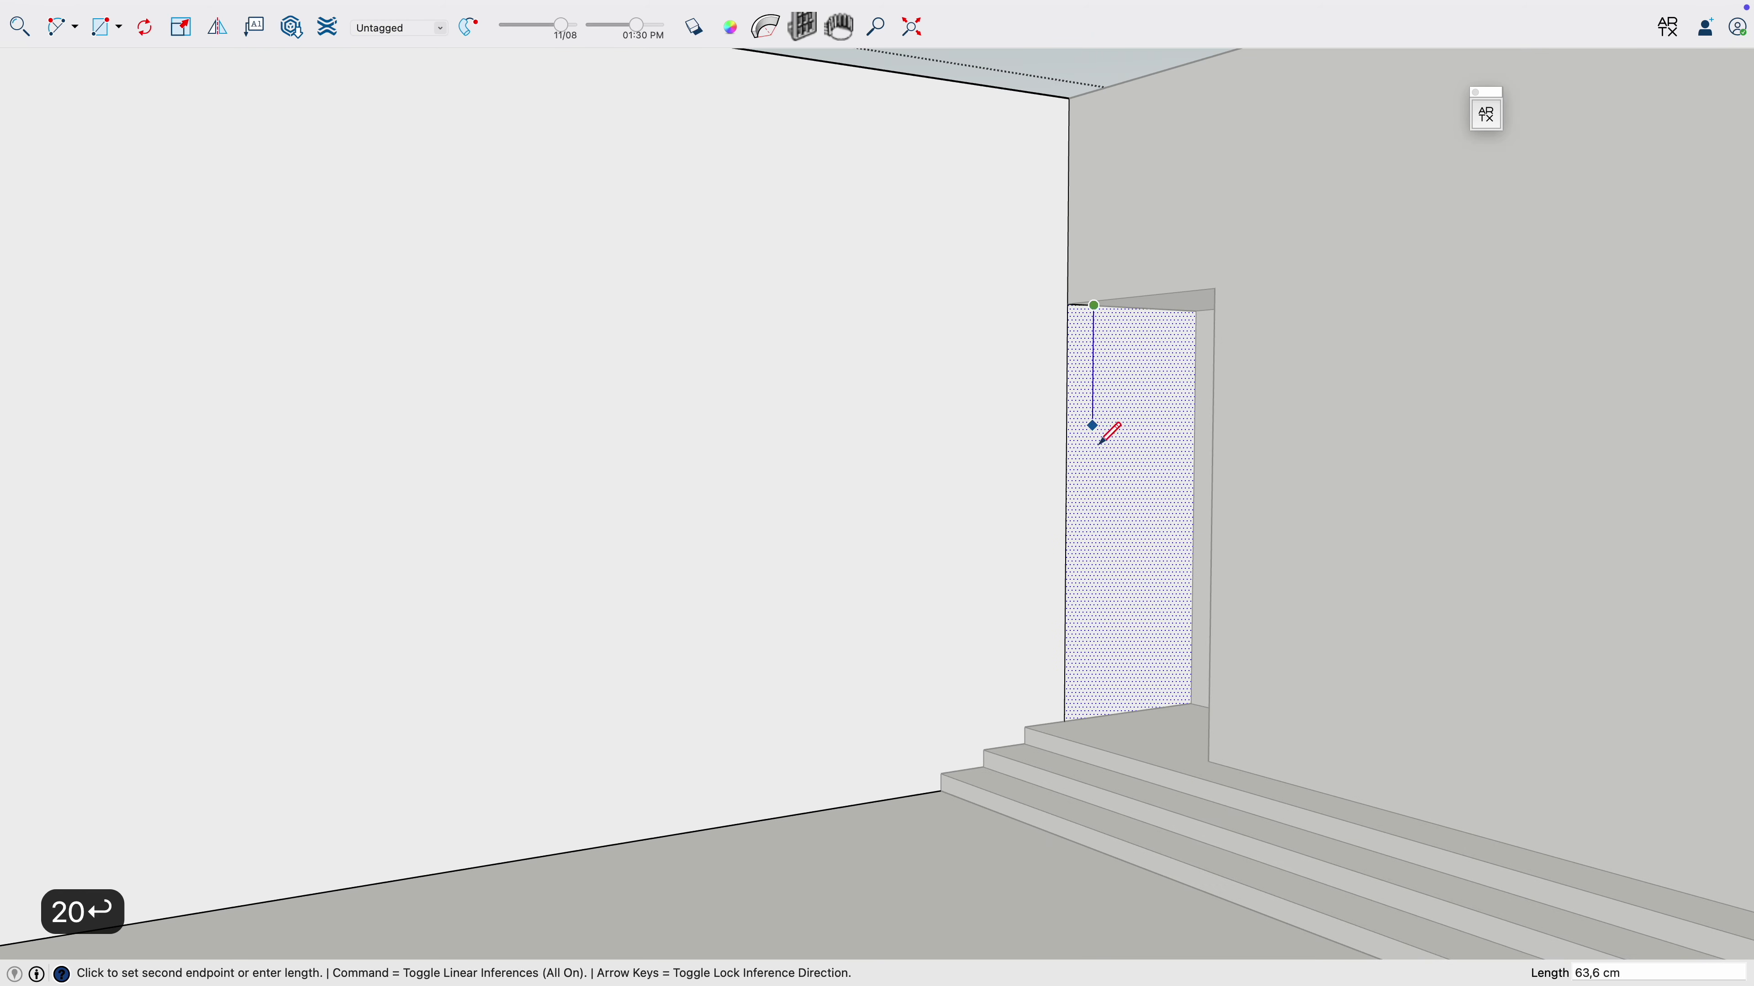
click(1098, 710)
Trace the remaining doorway edges beyond the 20 cm strip to separate the door face from the side wall.
key(space)
key(p)
key(space)
key(p)
key(space)
key(l)
click(1093, 305)
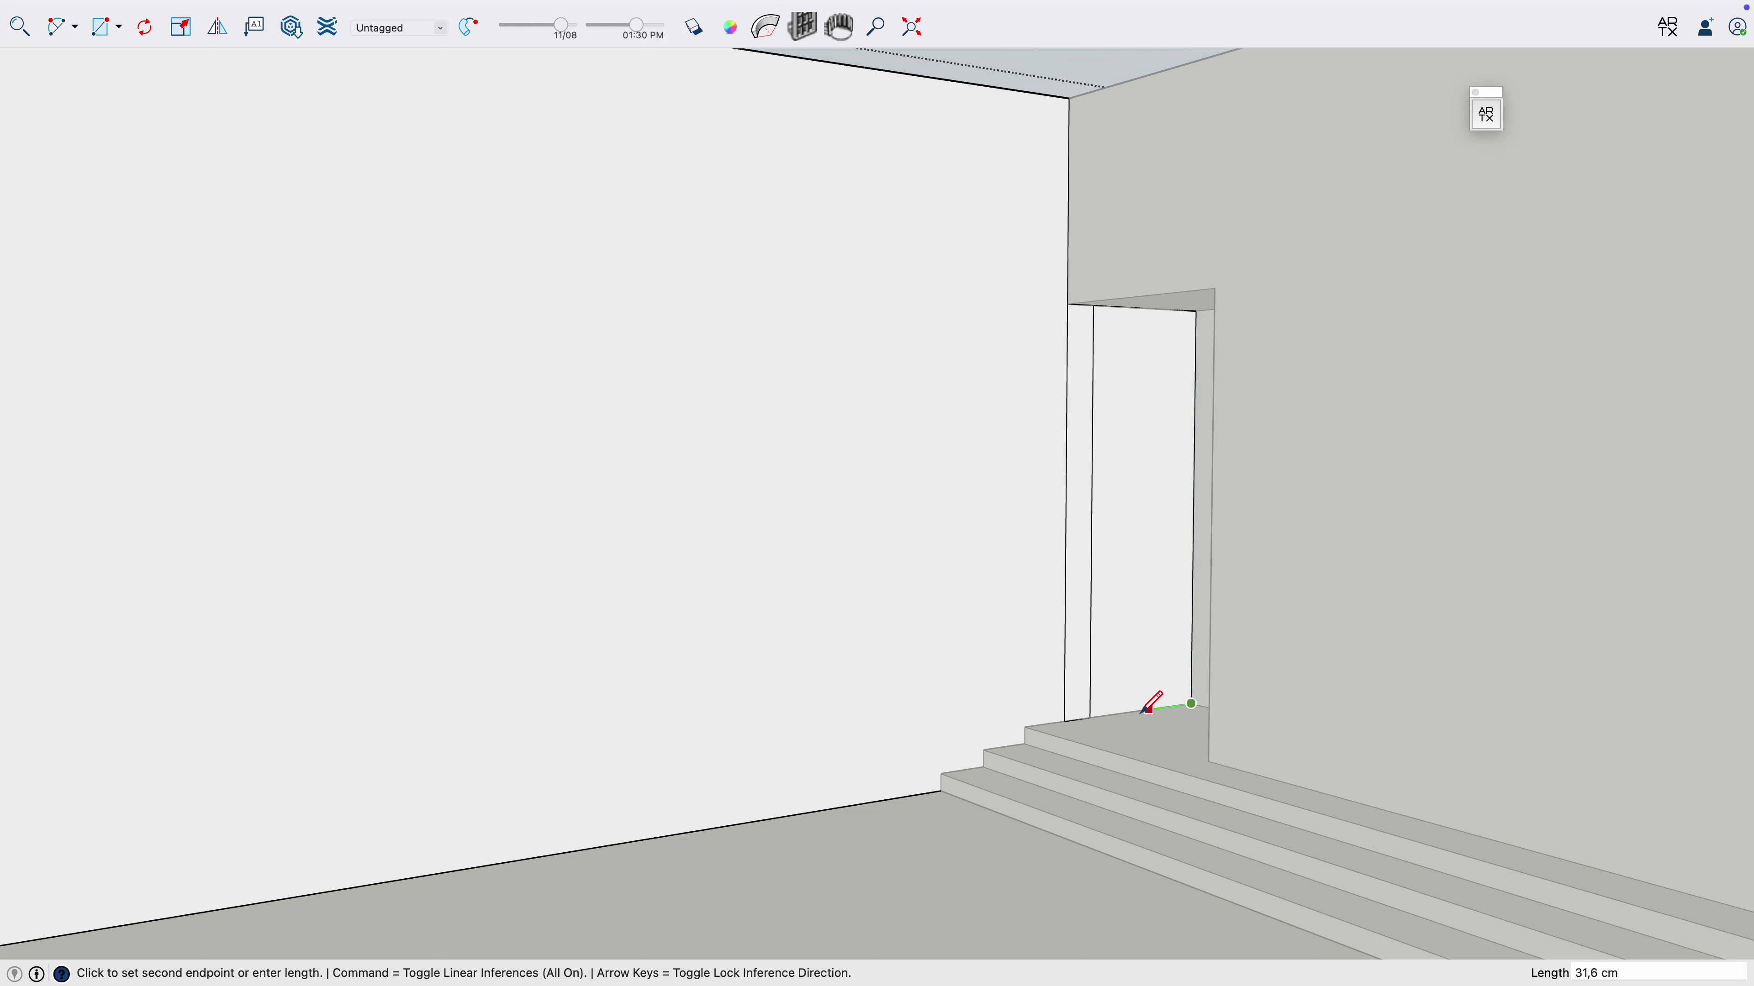
Push the separated doorway face into the side wall to hollow out an entrance.
key(space)
click(1160, 615)
key(p)
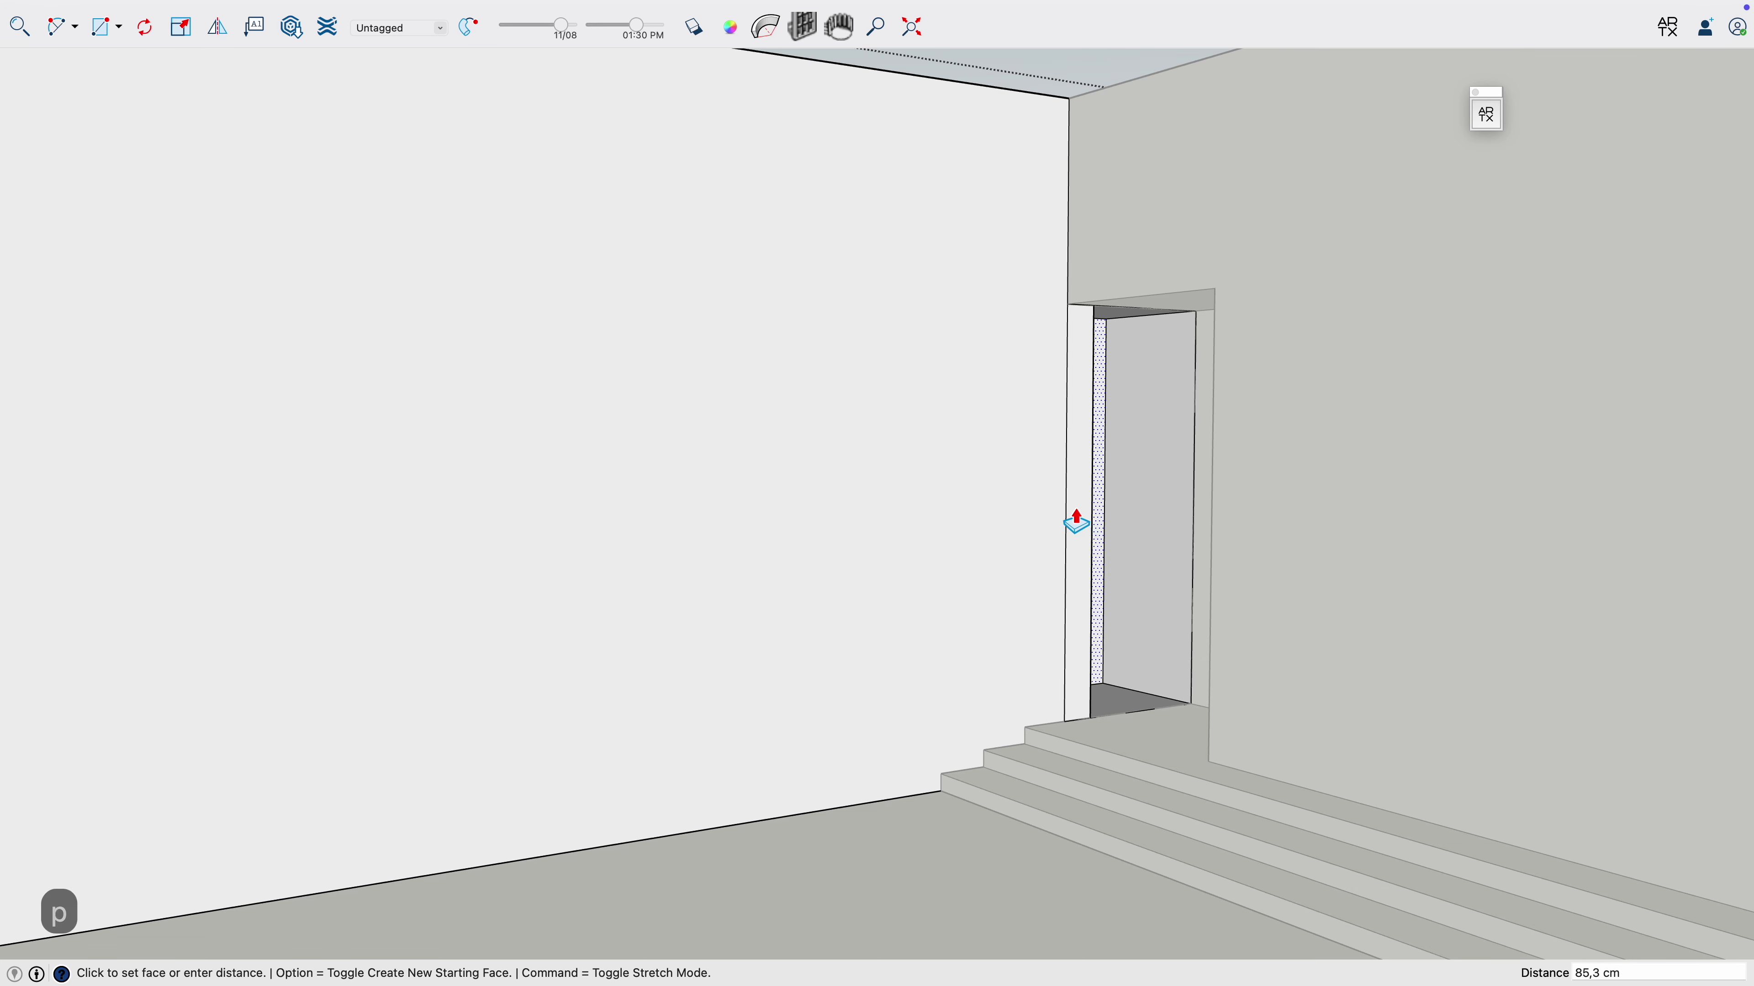
key(Return)
middle_drag(1075, 523, 1147, 619)
click(1146, 618)
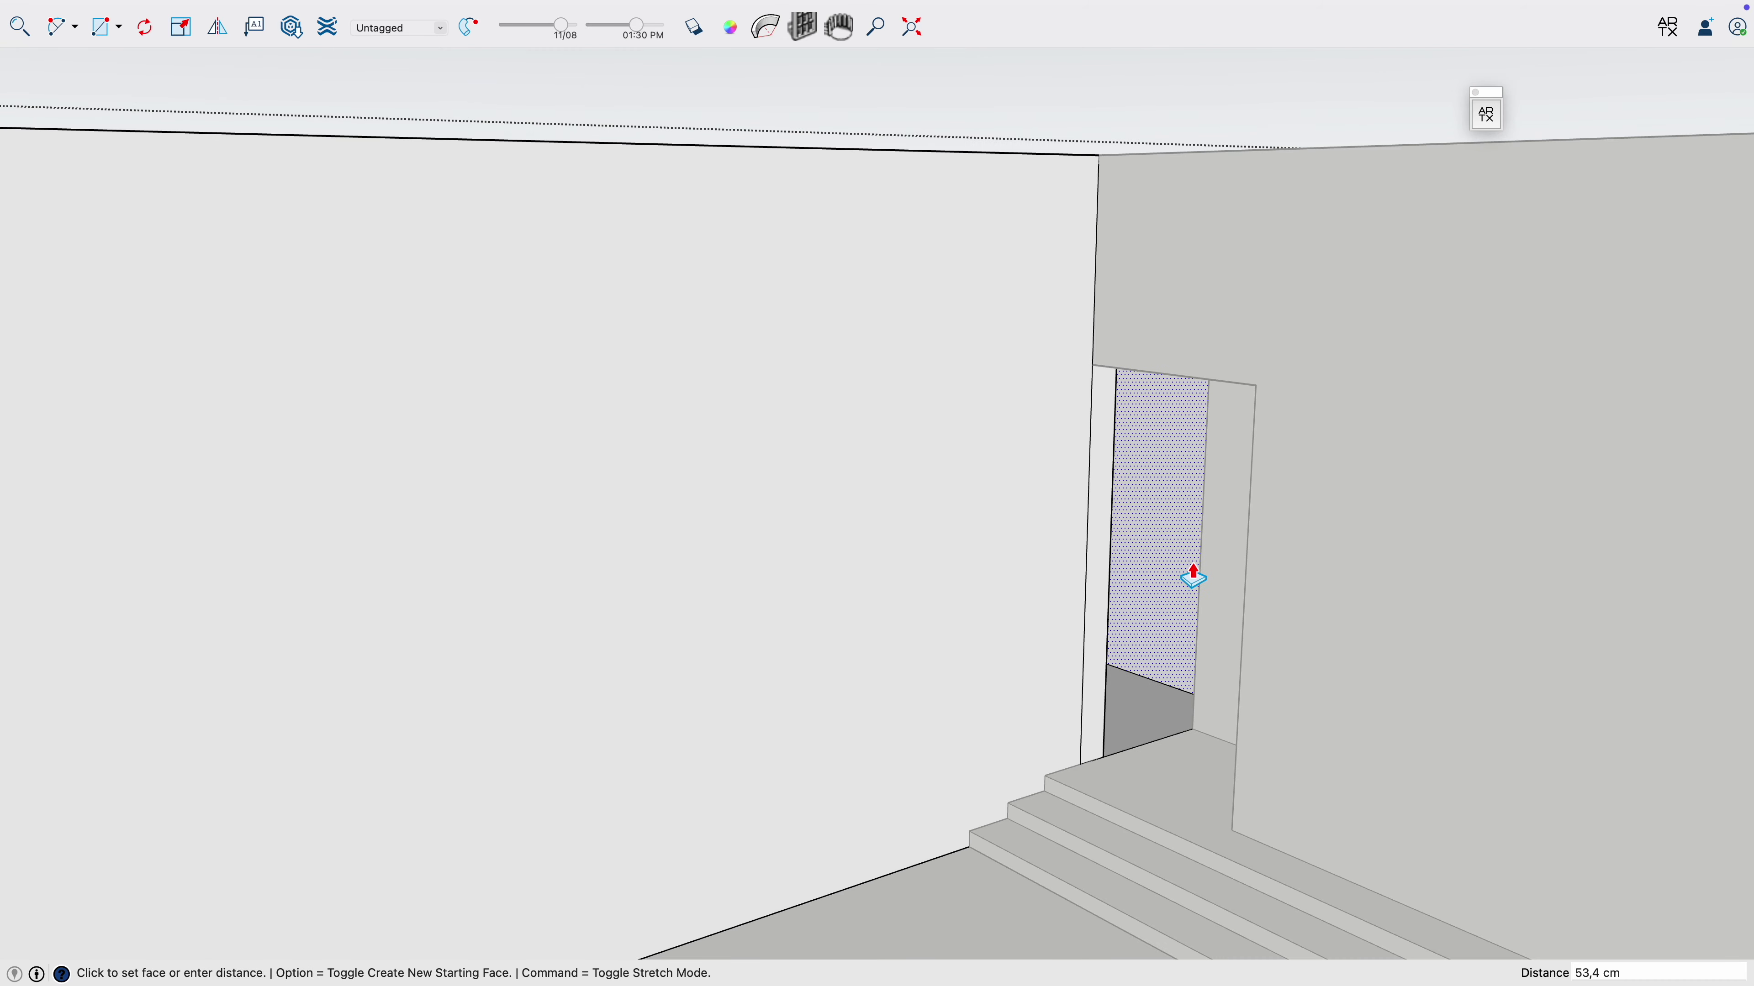
Open the adjoining volume for editing and move its face to the chosen reference point with Push/Pull.
mouse_move(1193, 575)
middle_down()
mouse_move(1261, 603)
mouse_move(1362, 564)
mouse_move(1342, 712)
mouse_move(1392, 443)
middle_up()
scroll(1342, 712, down, 5)
key(space)
click(1409, 313)
key(h)
drag(1264, 579, 1015, 553)
middle_drag(1014, 553, 190, 735)
scroll(572, 732, down, 5)
key(space)
key(p)
key(space)
double_click(877, 830)
key(p)
click(873, 830)
click(1302, 746)
Divide the block's side face with a vertical line 200 cm from its rear corner, running from the base edge to the top edge.
middle_drag(1302, 746, 1018, 497)
key(space)
scroll(1051, 507, up, 5)
triple_click(1106, 547)
key(l)
click(1211, 599)
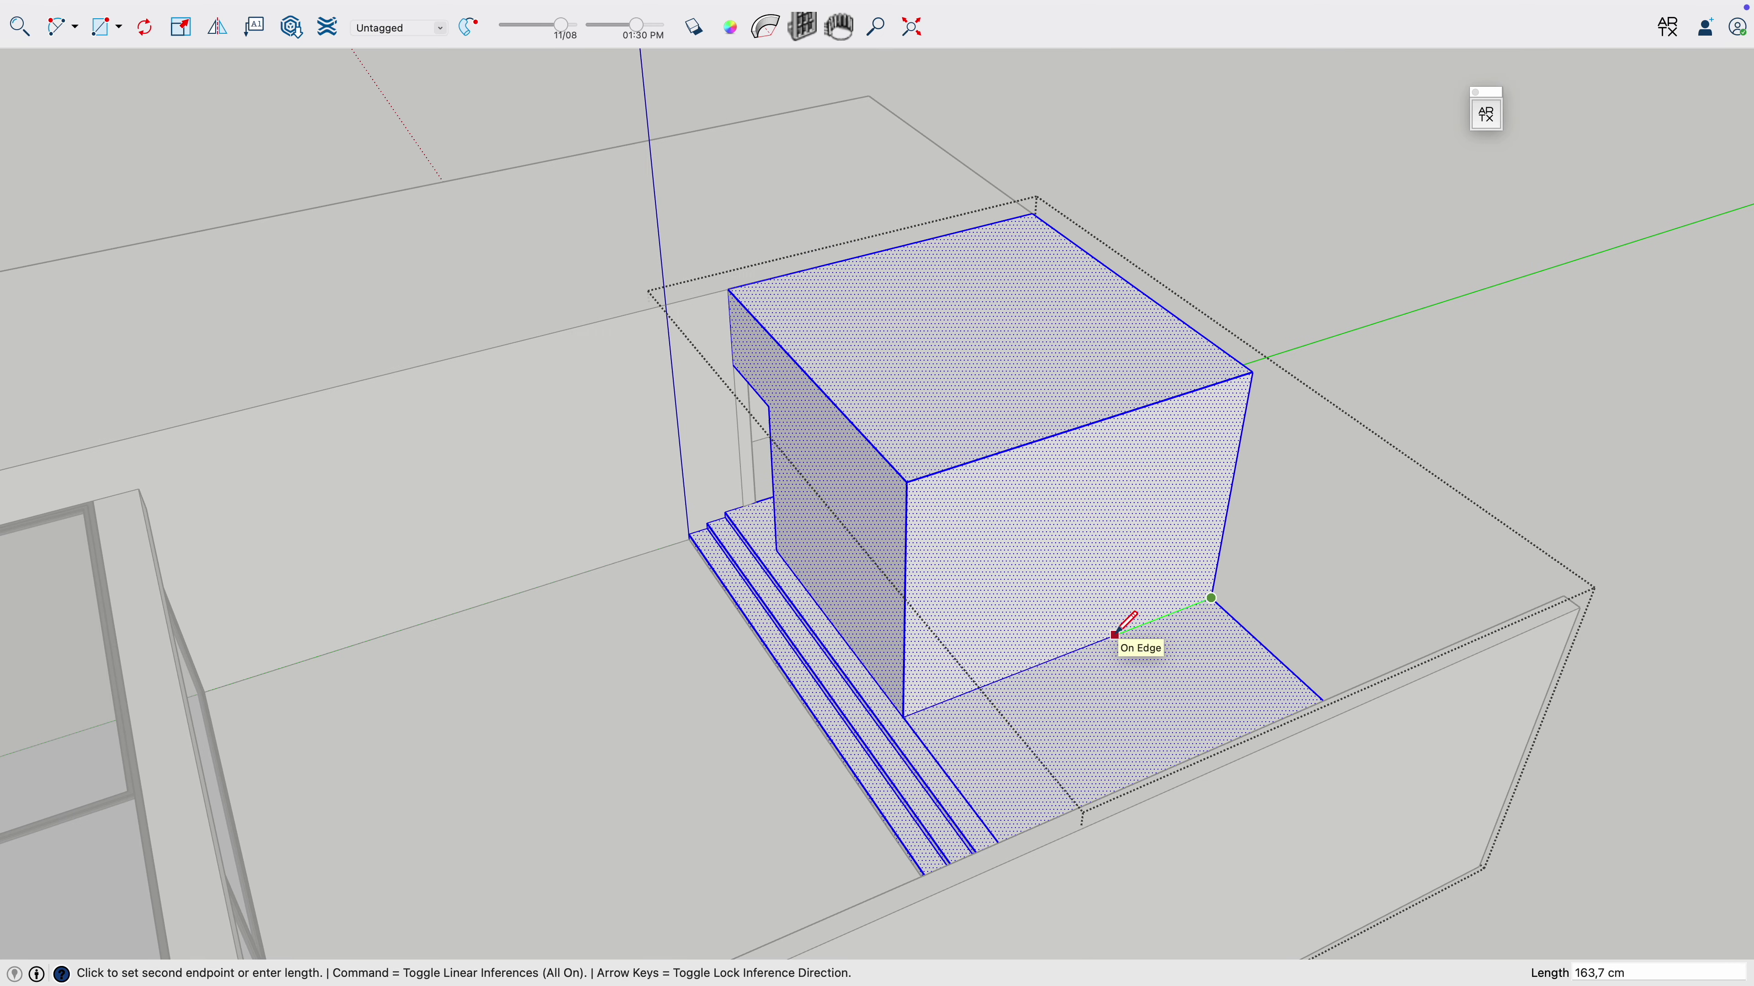
text(200)
key(Return)
click(1092, 644)
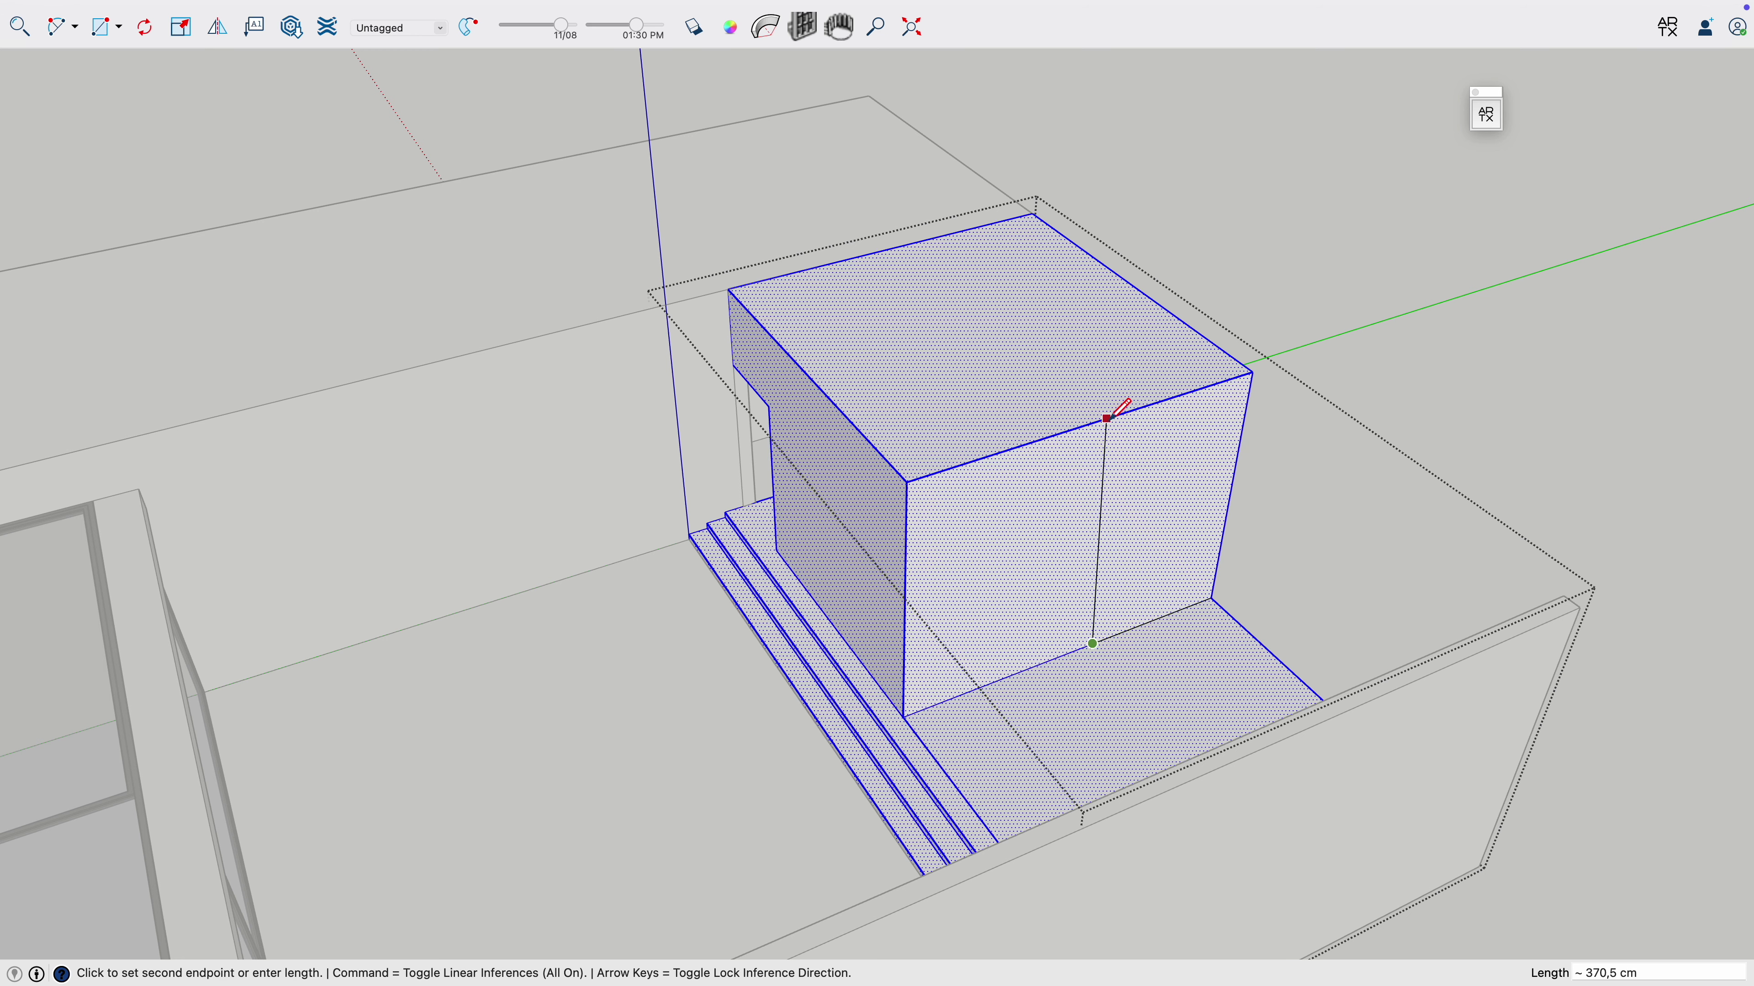
click(1106, 419)
Push the 200 cm wide strip 500 cm through the block to remove its rear section.
key(space)
click(1162, 457)
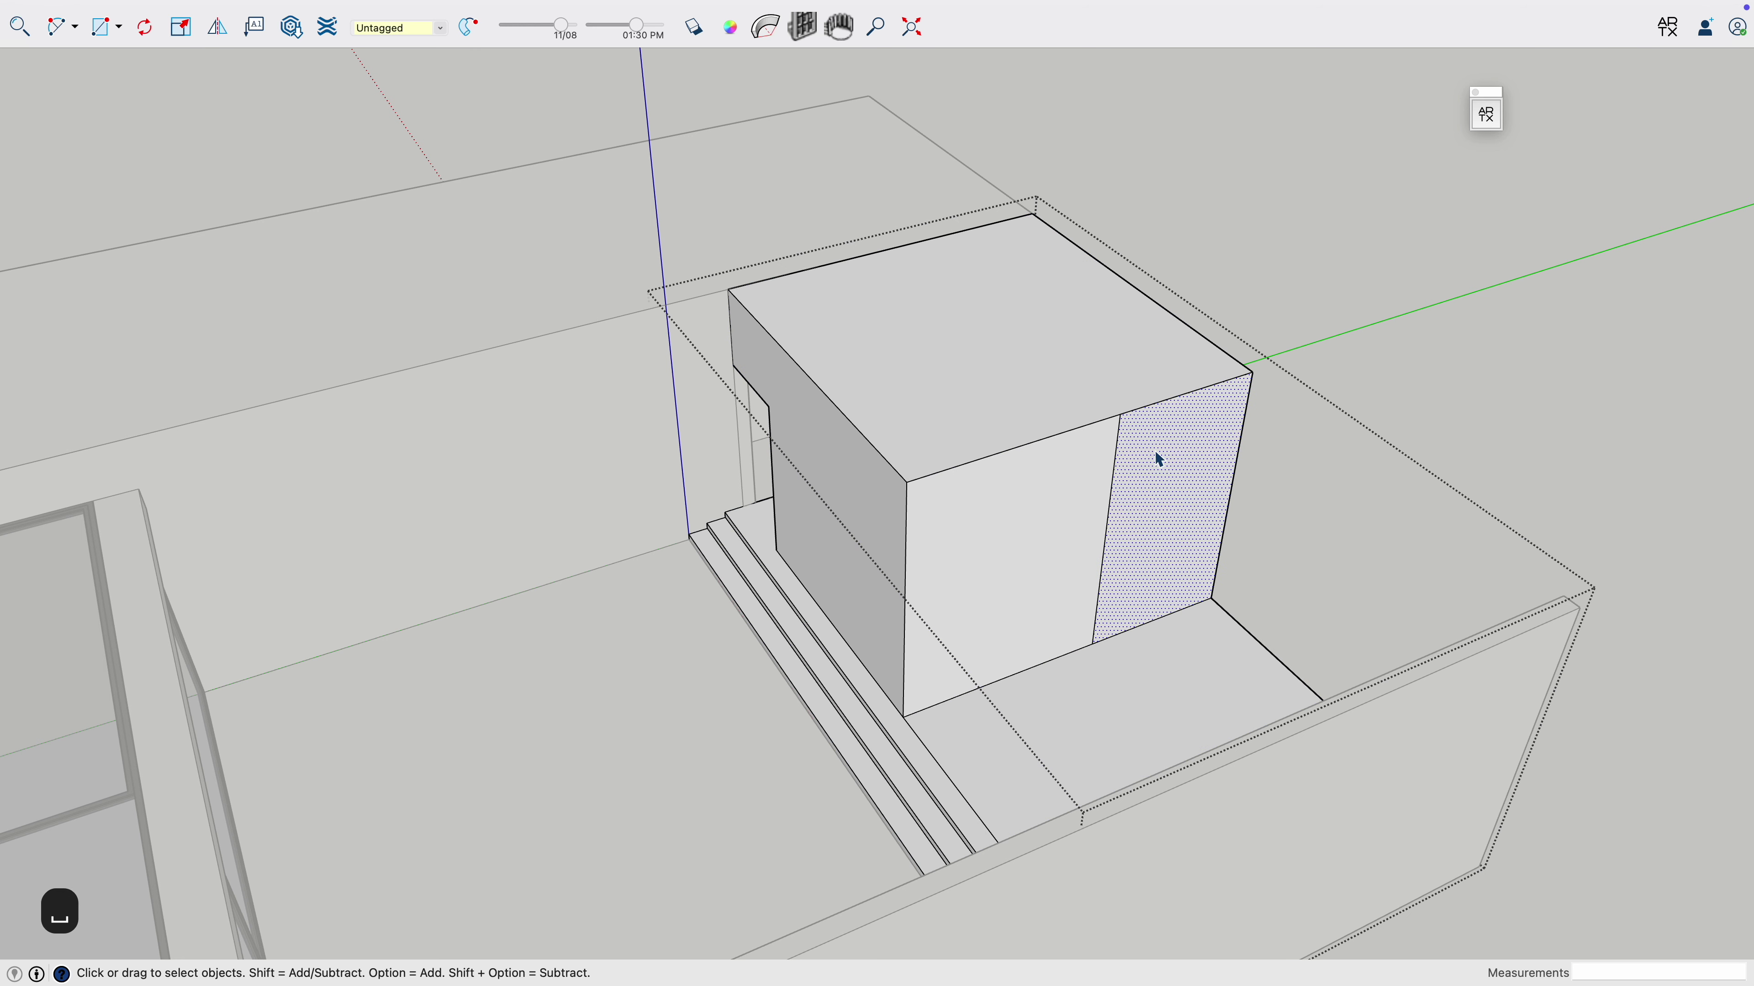
key(p)
click(989, 258)
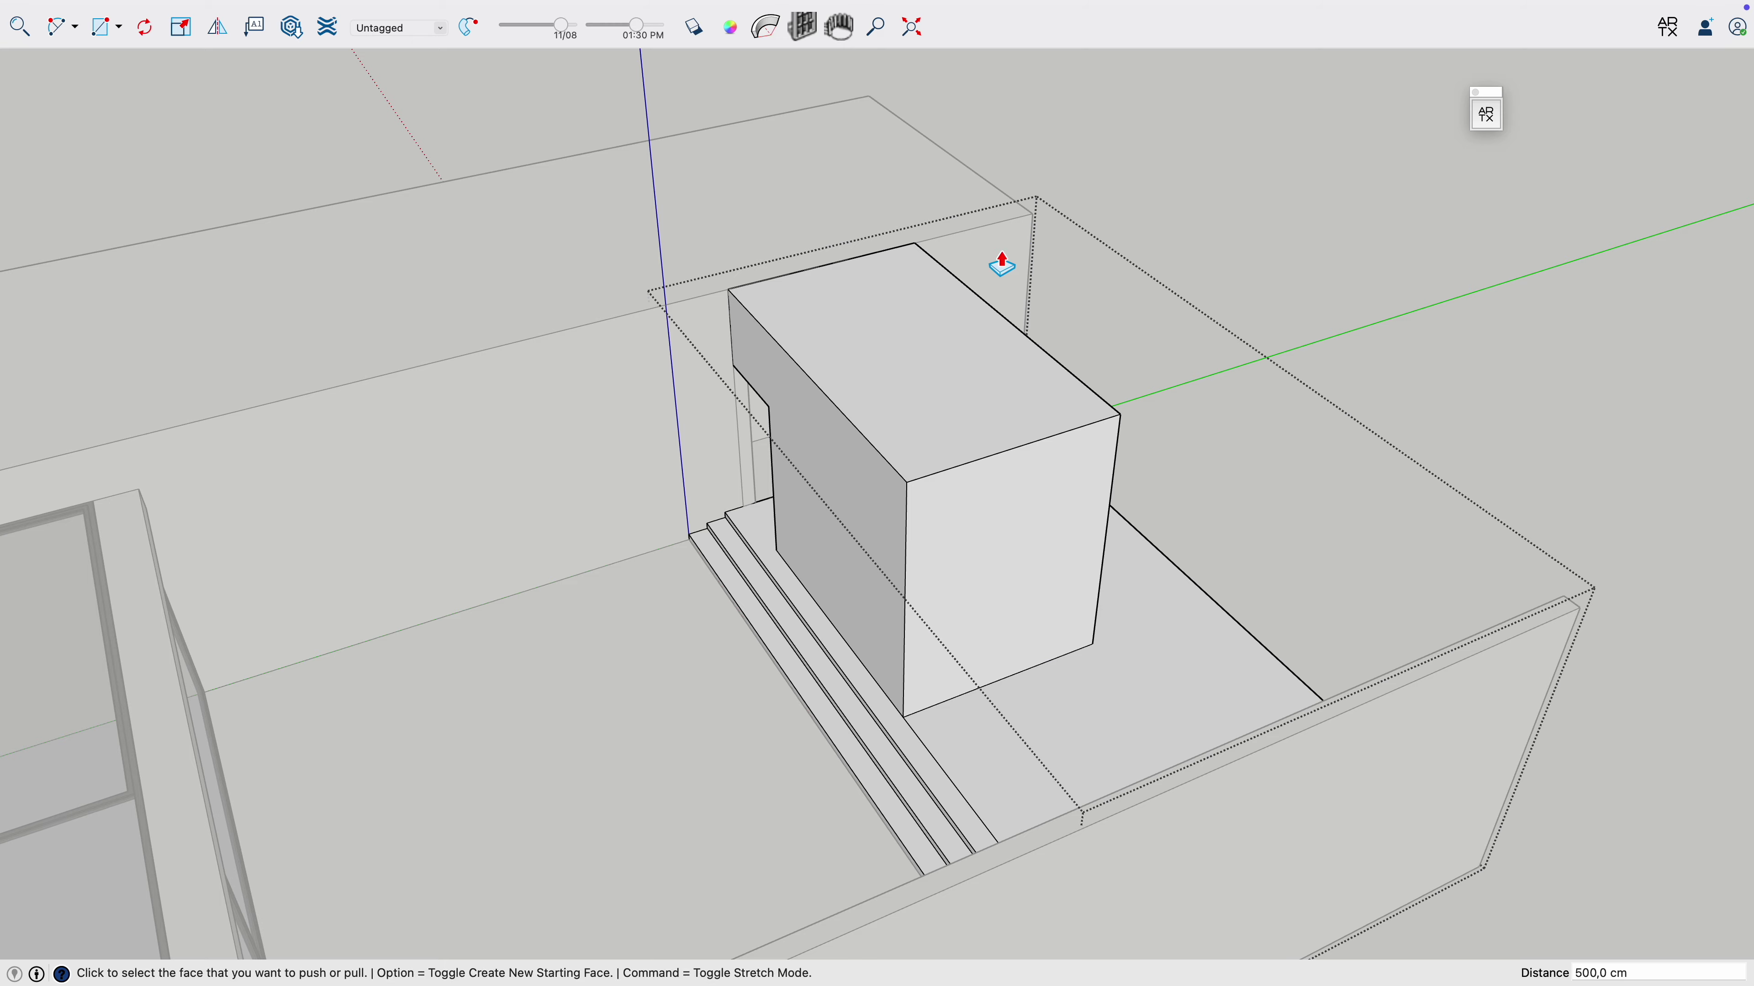
Draw a vertical dividing line on the outer boundary wall's inner face, 20 cm from its rear end.
key(space)
click(1245, 439)
middle_drag(1245, 439, 1076, 712)
scroll(1075, 712, down, 3)
middle_drag(1384, 551, 360, 756)
click(364, 760)
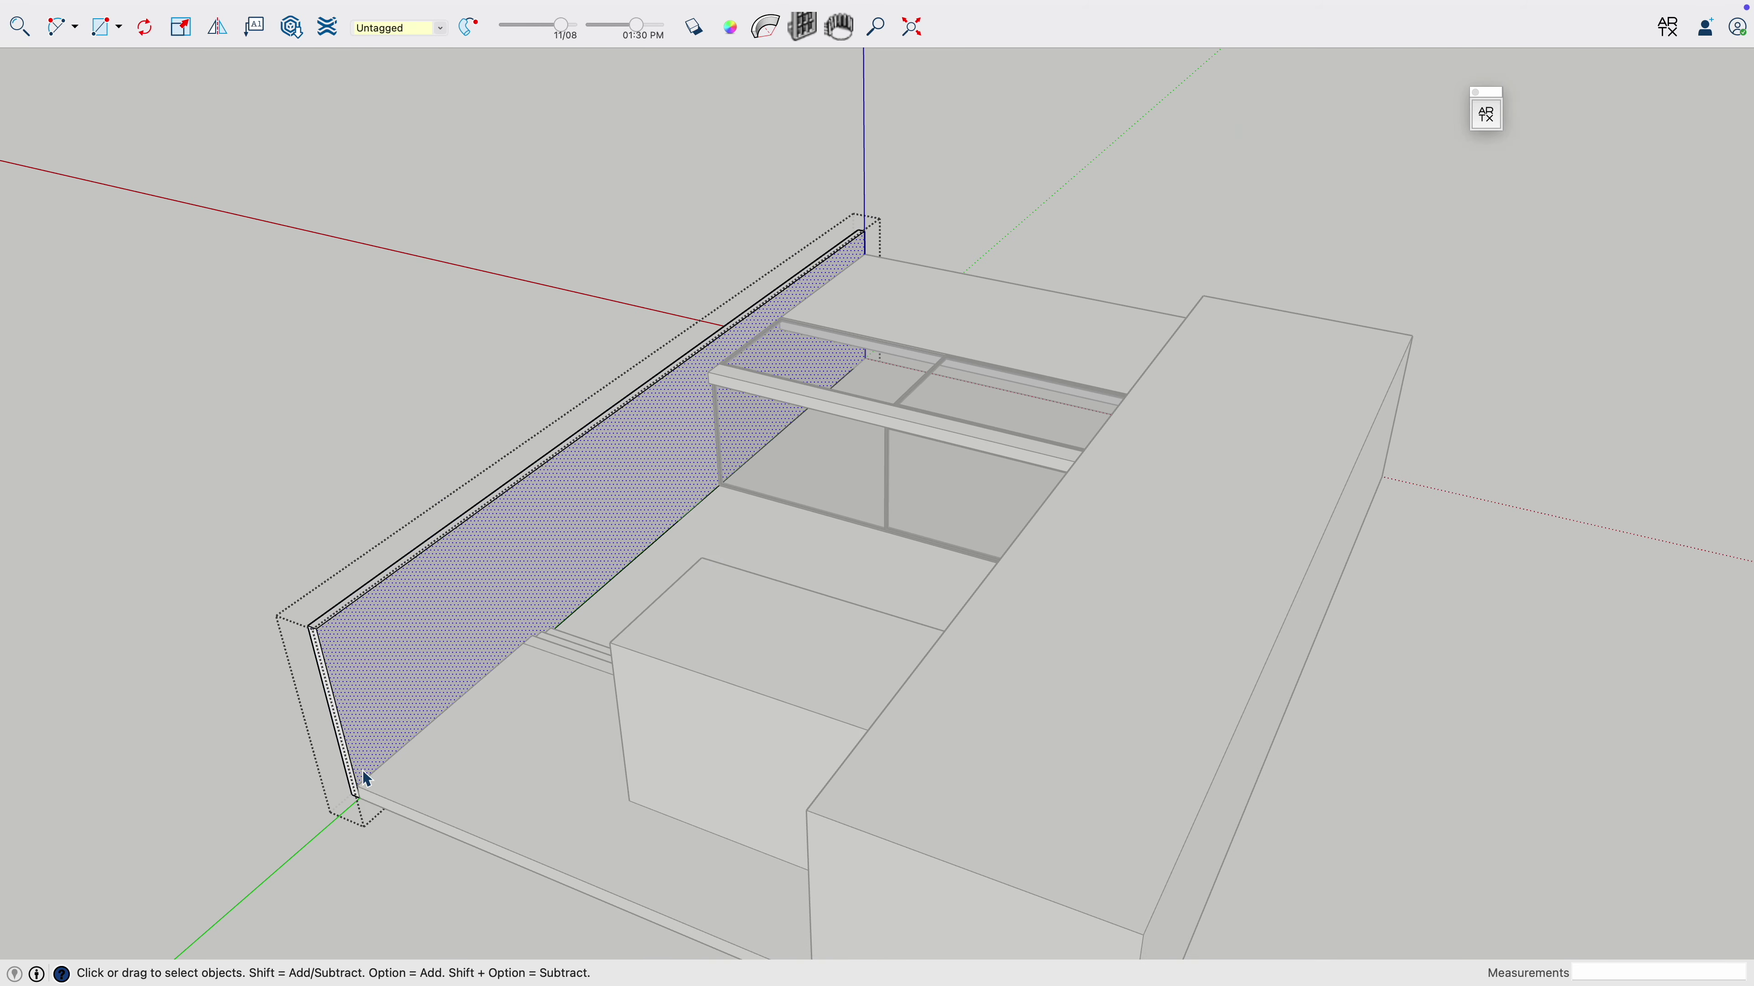
key(l)
click(357, 786)
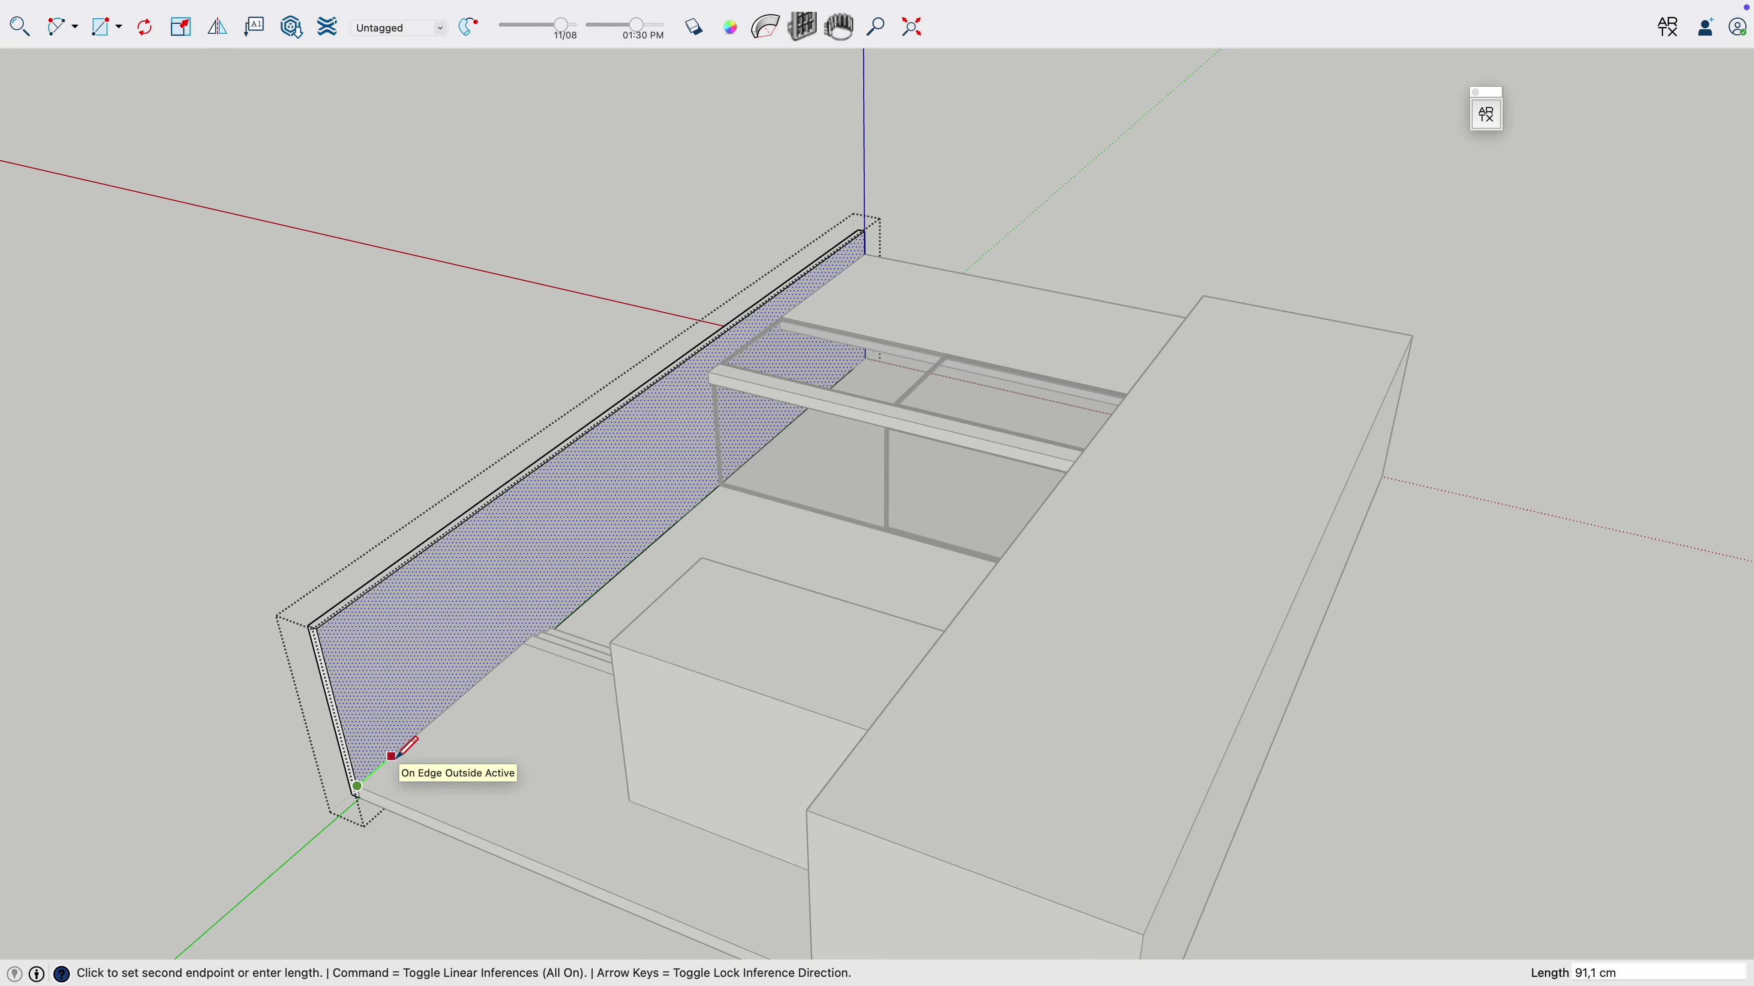
text(20)
key(Return)
click(326, 622)
Extend the 20 cm strip across the rear of the site to the side volume to form the back wall.
key(p)
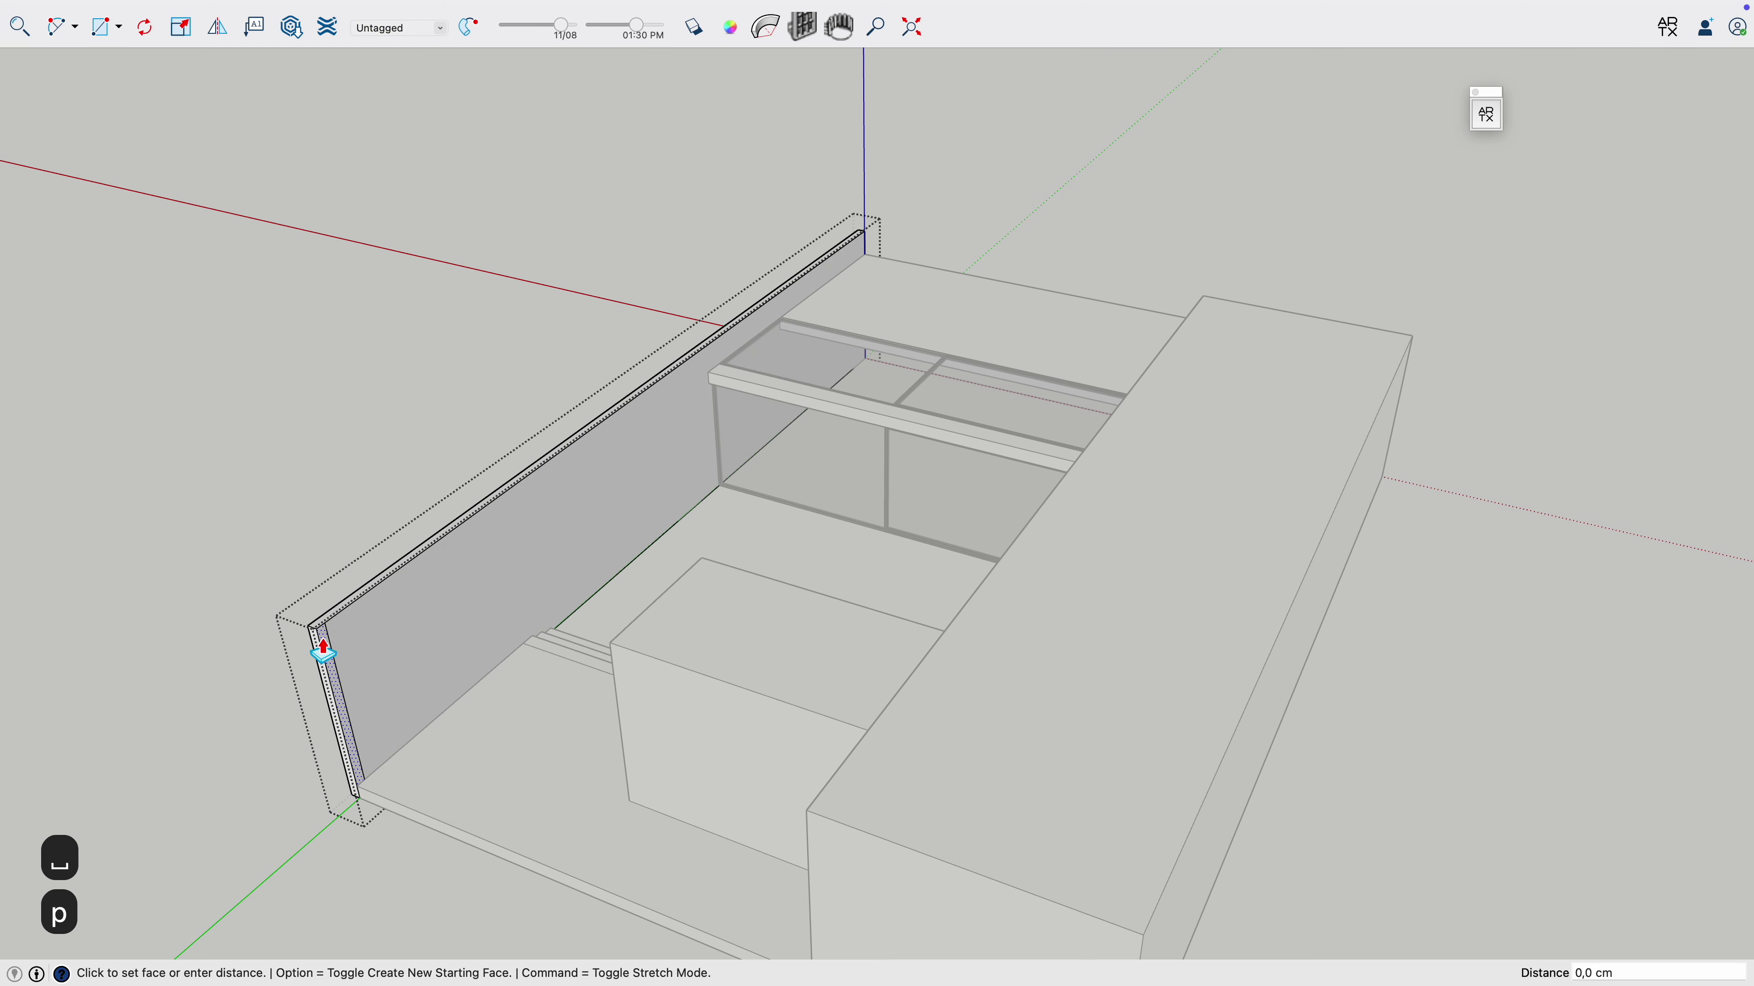
click(325, 638)
click(806, 826)
key(space)
Examine the courtyard through the glazed opening and the whole model from above.
middle_drag(619, 818, 1637, 543)
key(space)
click(622, 668)
middle_drag(621, 668, 959, 460)
scroll(877, 533, up, 8)
scroll(735, 440, up, 4)
key(h)
drag(778, 529, 810, 588)
middle_drag(812, 589, 838, 594)
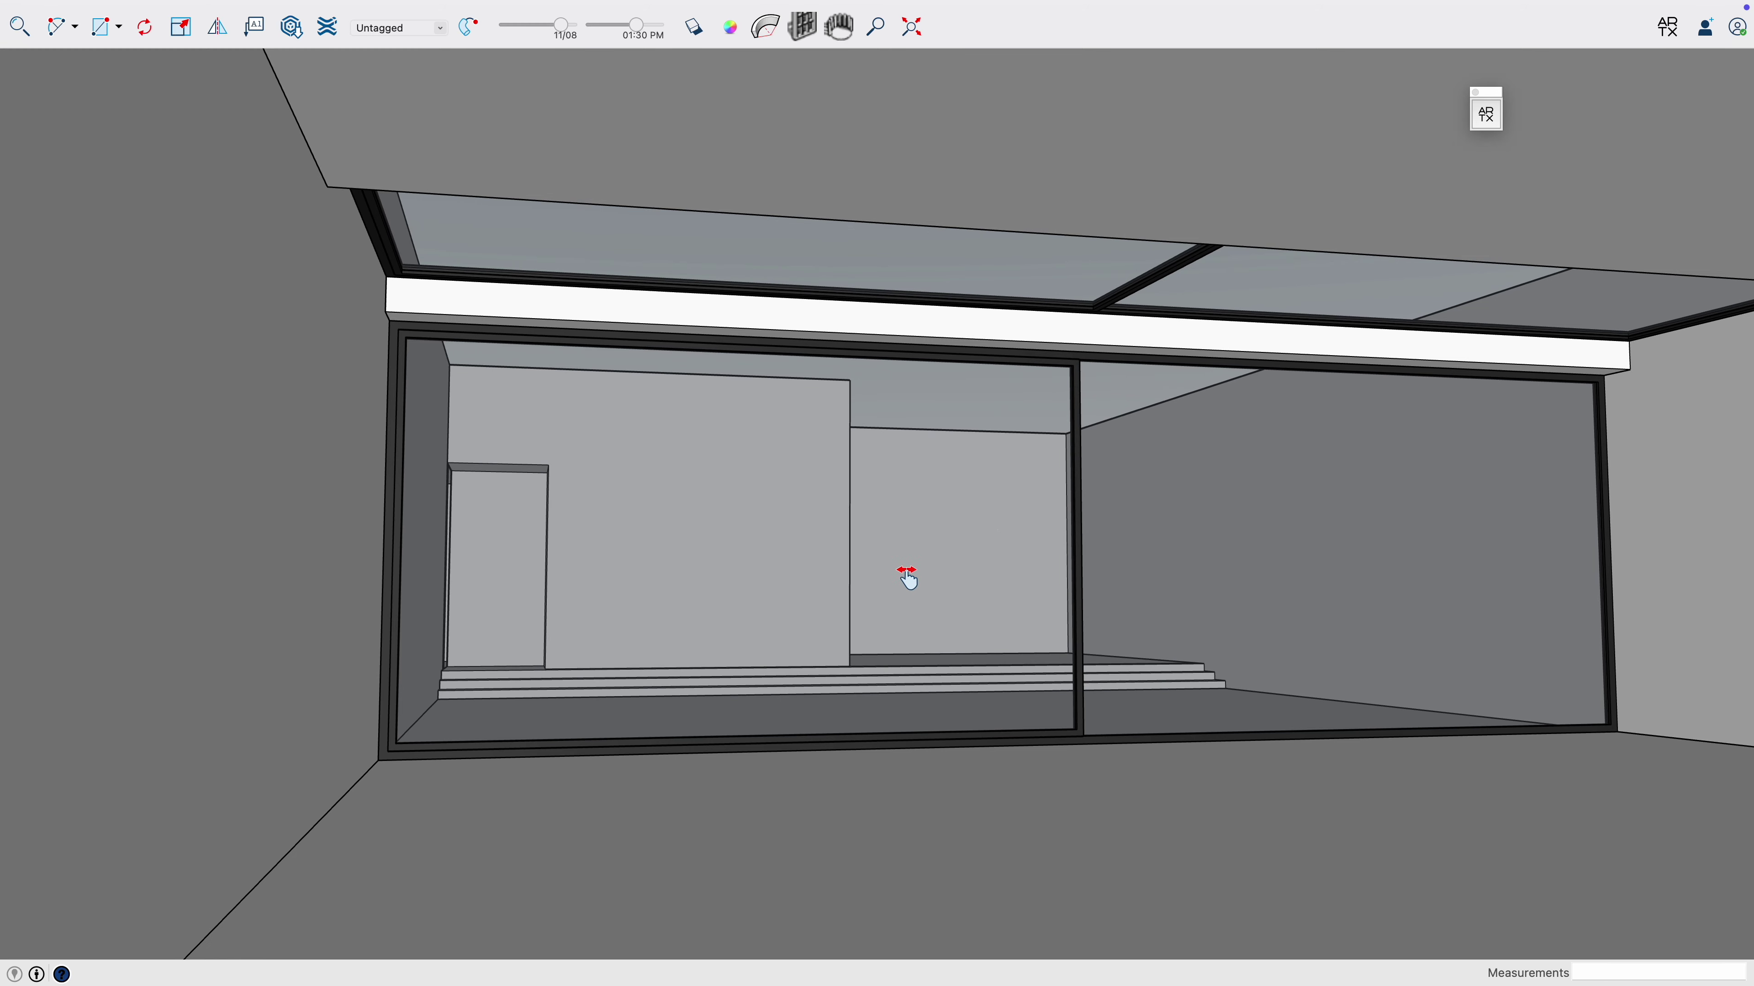
scroll(907, 571, down, 10)
middle_drag(981, 504, 861, 773)
scroll(946, 640, down, 5)
middle_drag(946, 640, 911, 664)
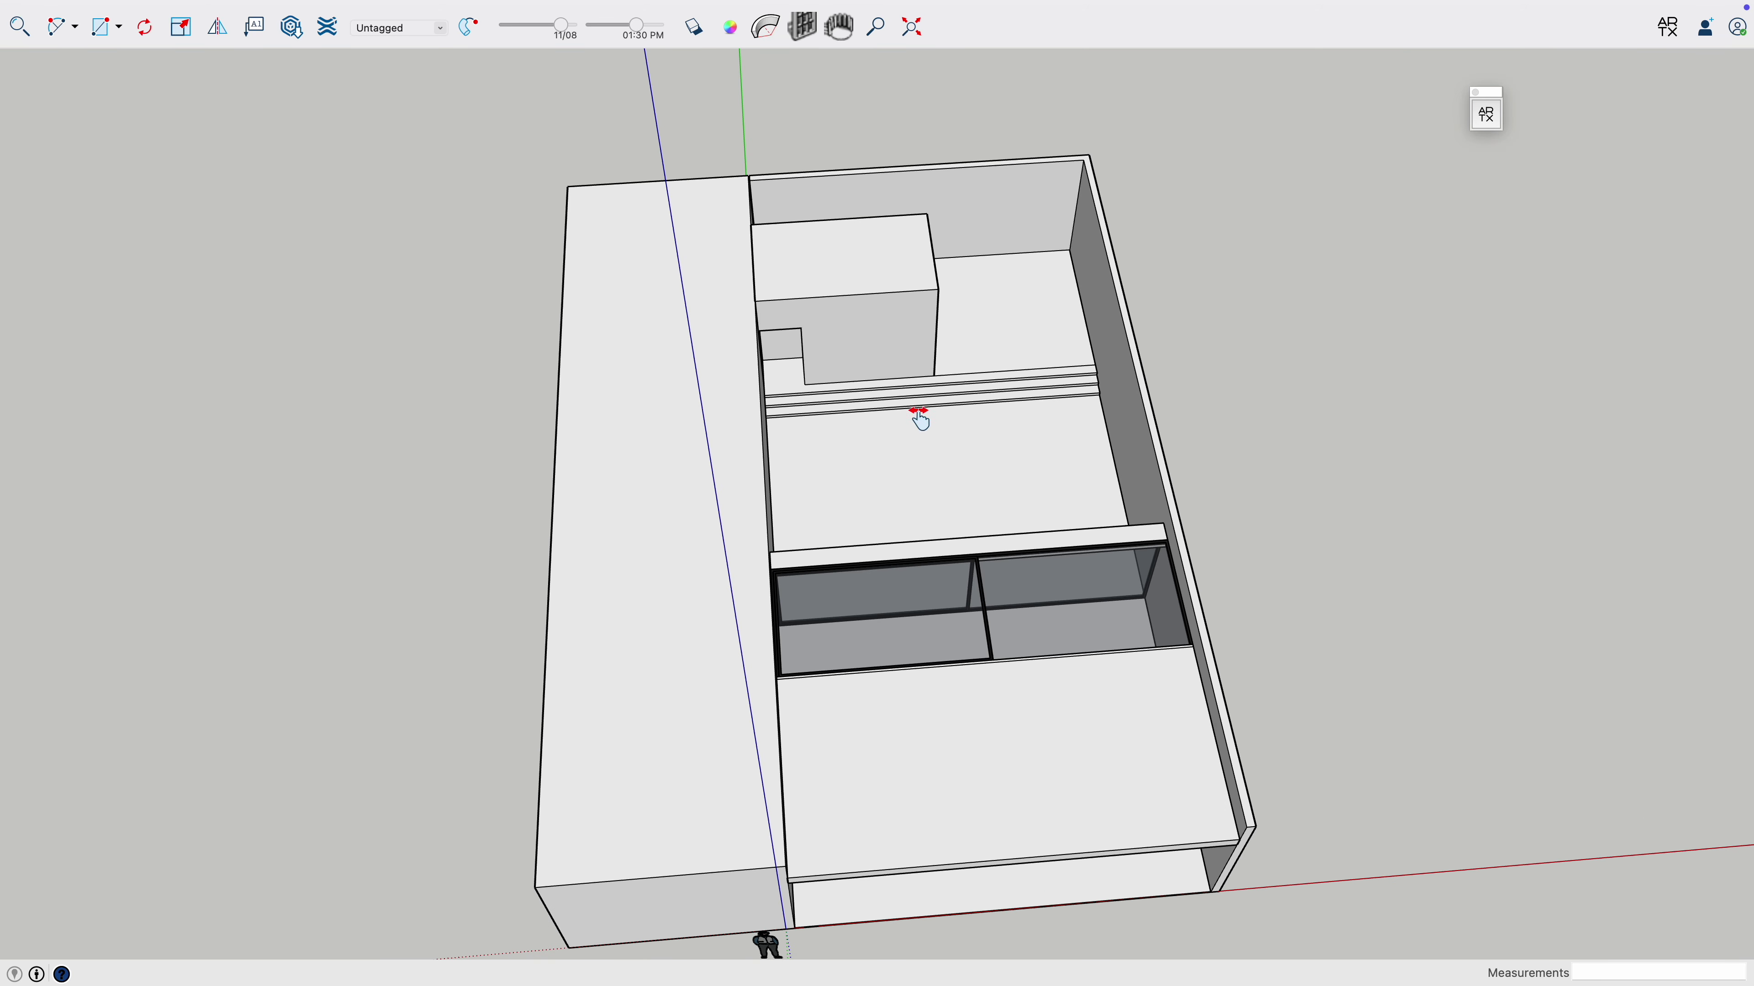
key(space)
Open the V-Ray Asset Editor and bring up its material library in the Chaos Cosmos browser.
click(500, 11)
mouse_move(563, 110)
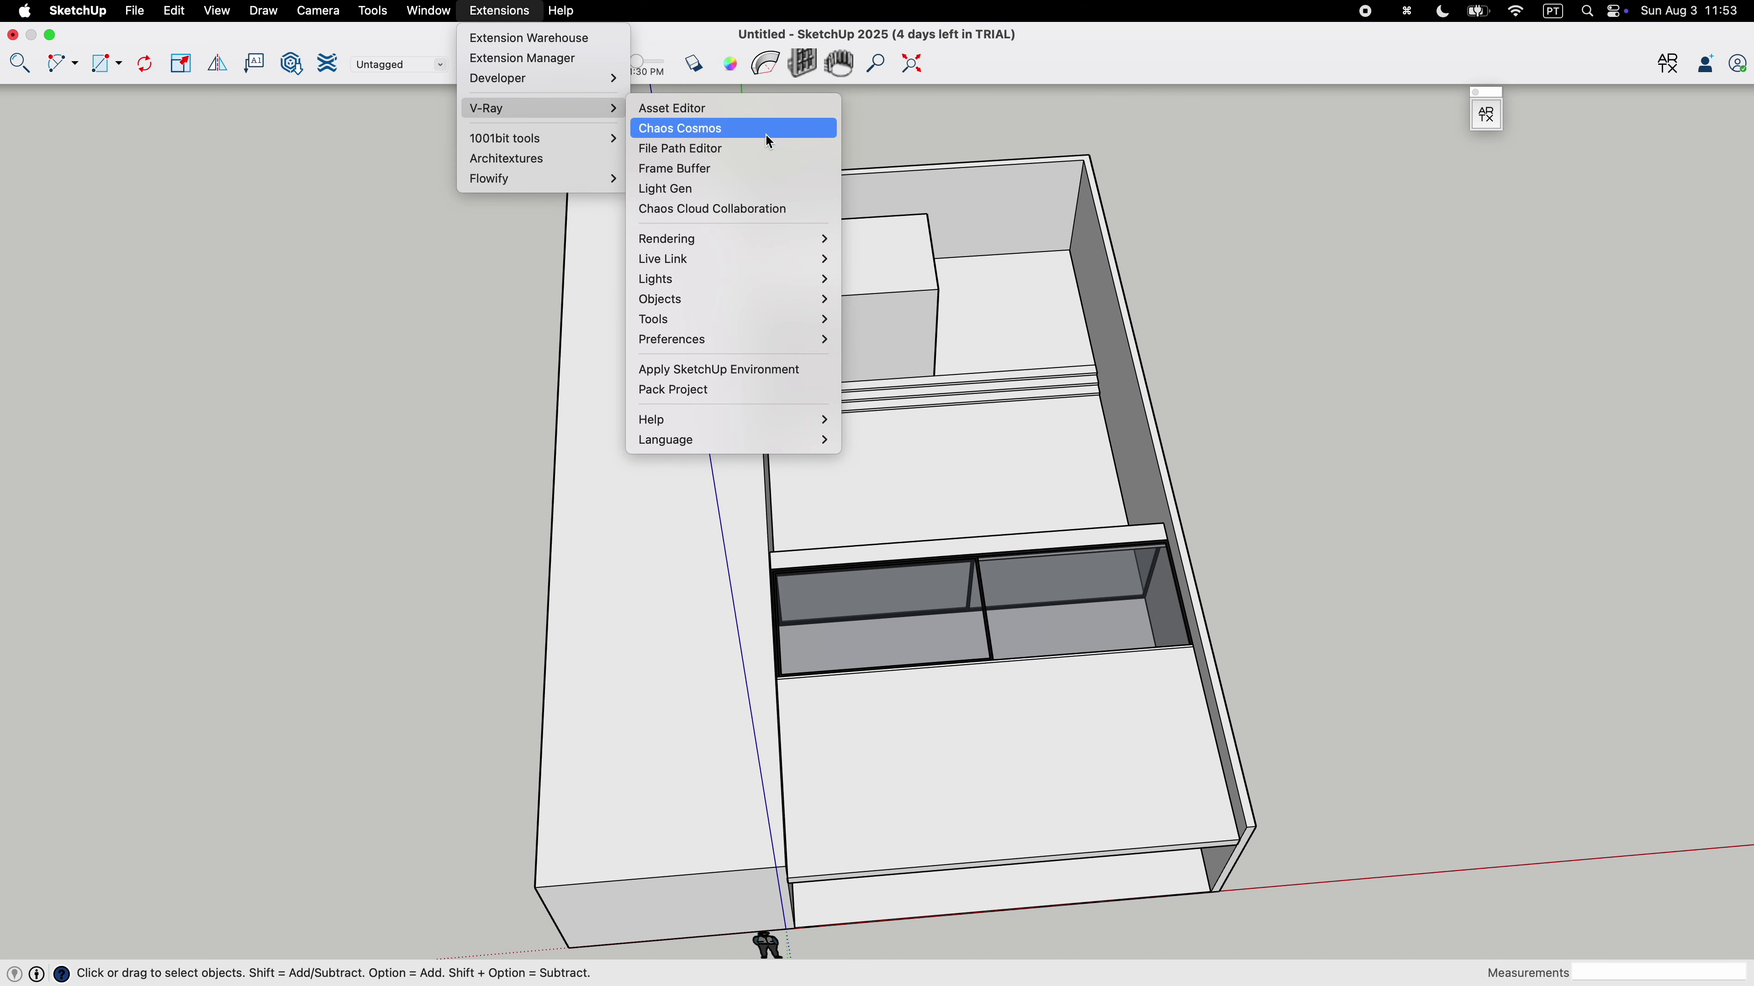
click(765, 116)
click(52, 35)
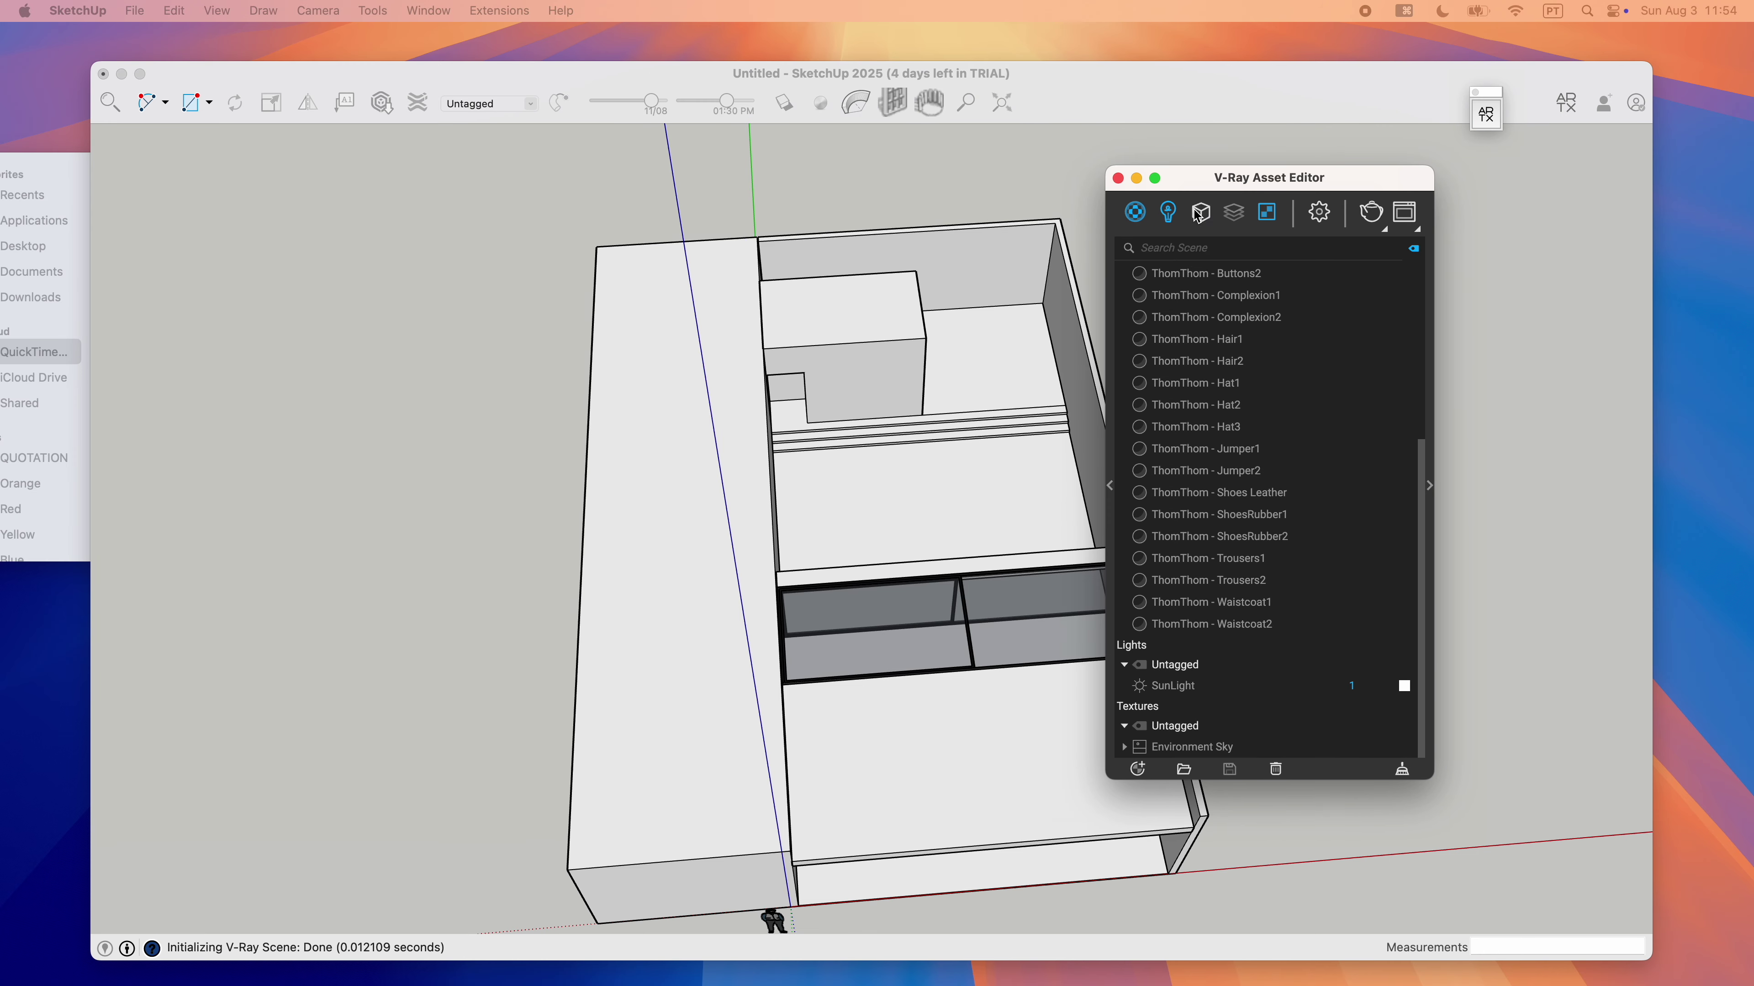
click(1113, 486)
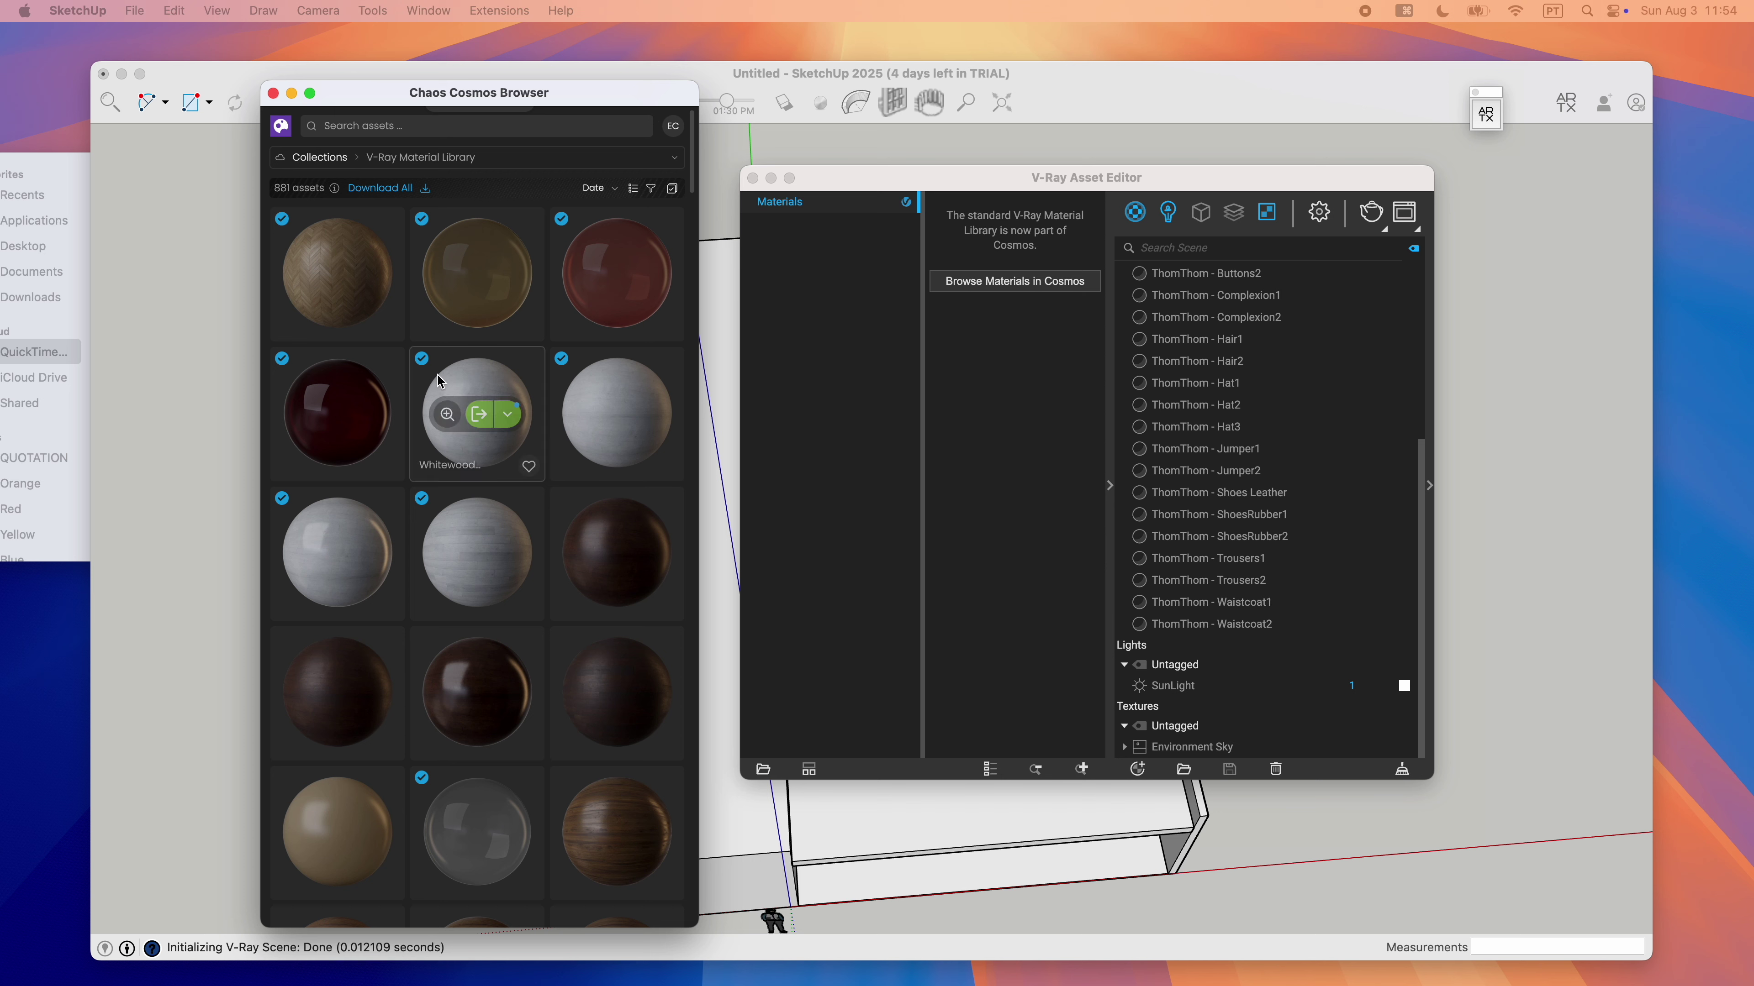
Switch the Chaos Cosmos browser to 3D Models and search for "tree".
click(340, 163)
click(361, 209)
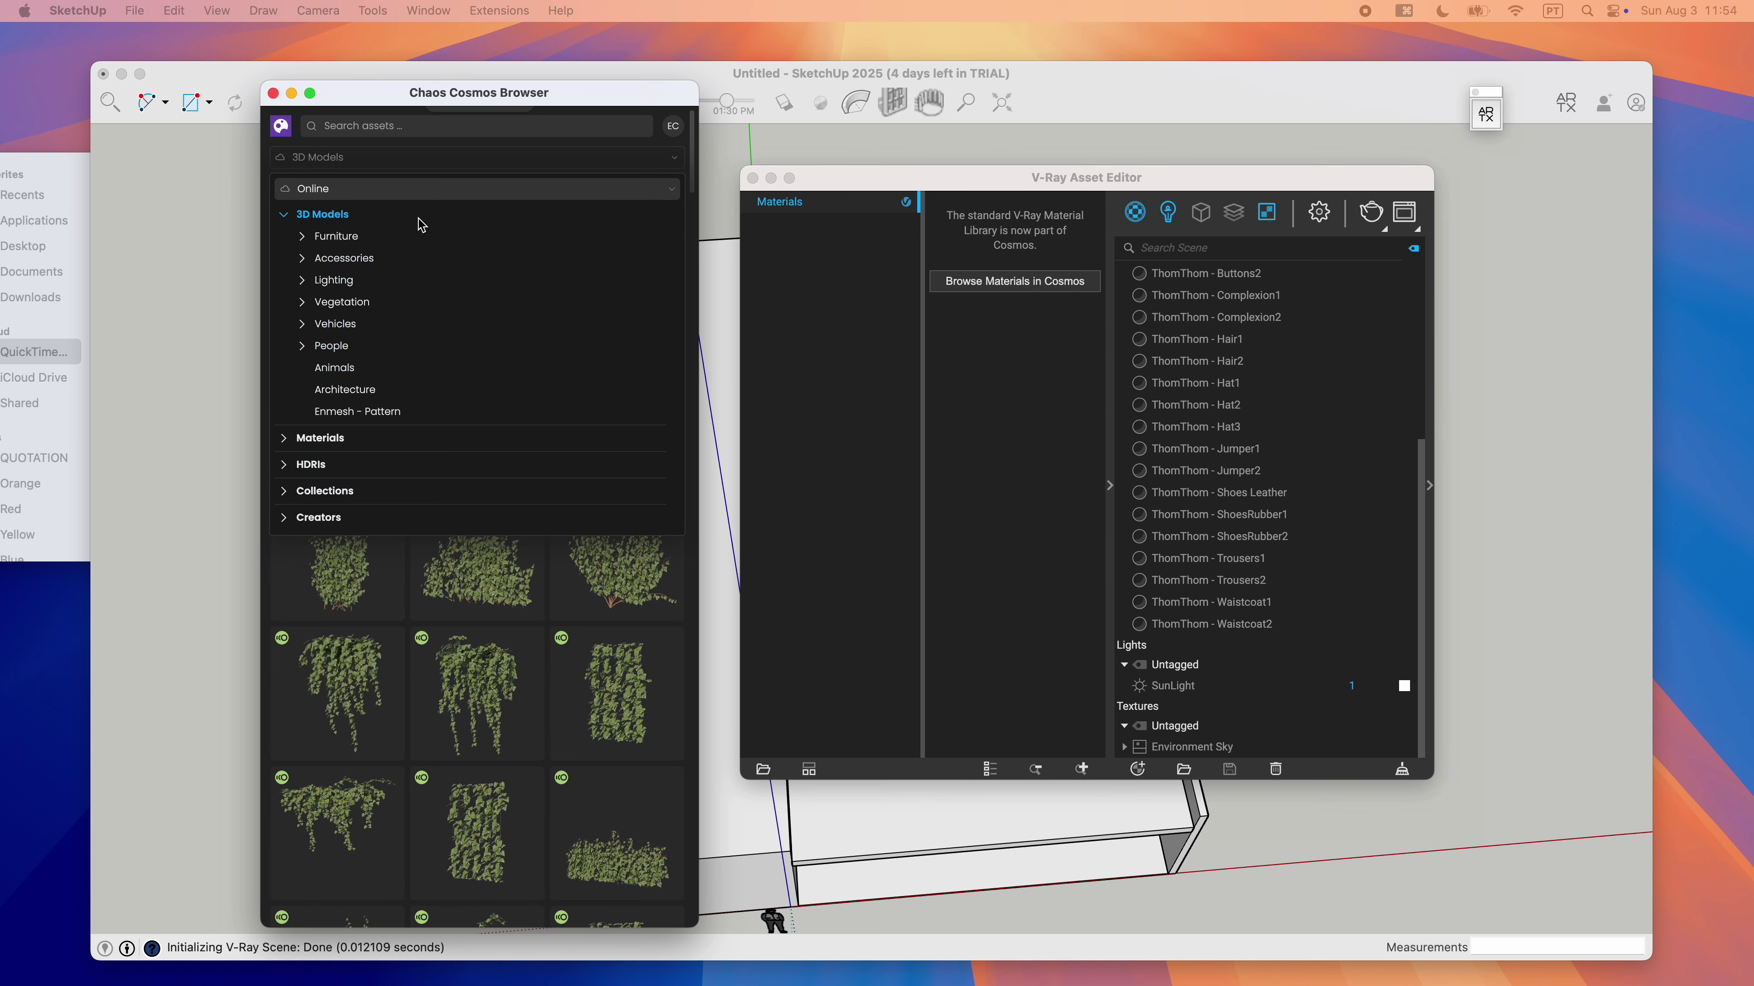
click(394, 159)
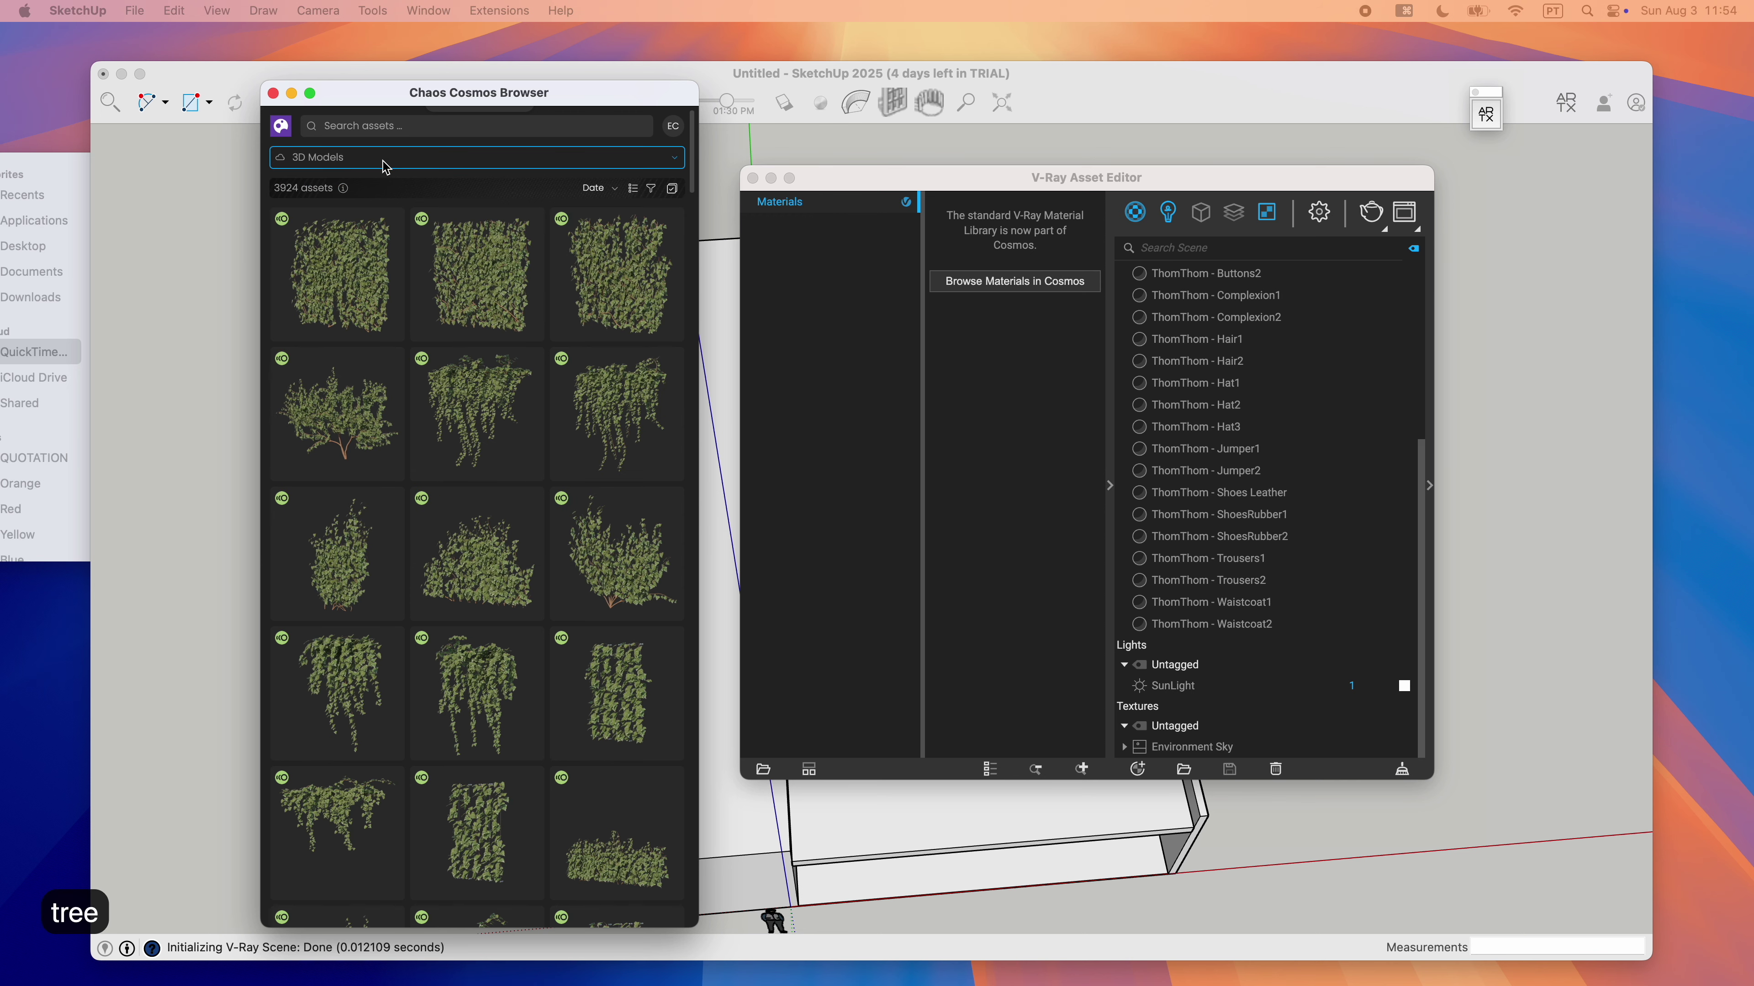
text(tree)
key(Return)
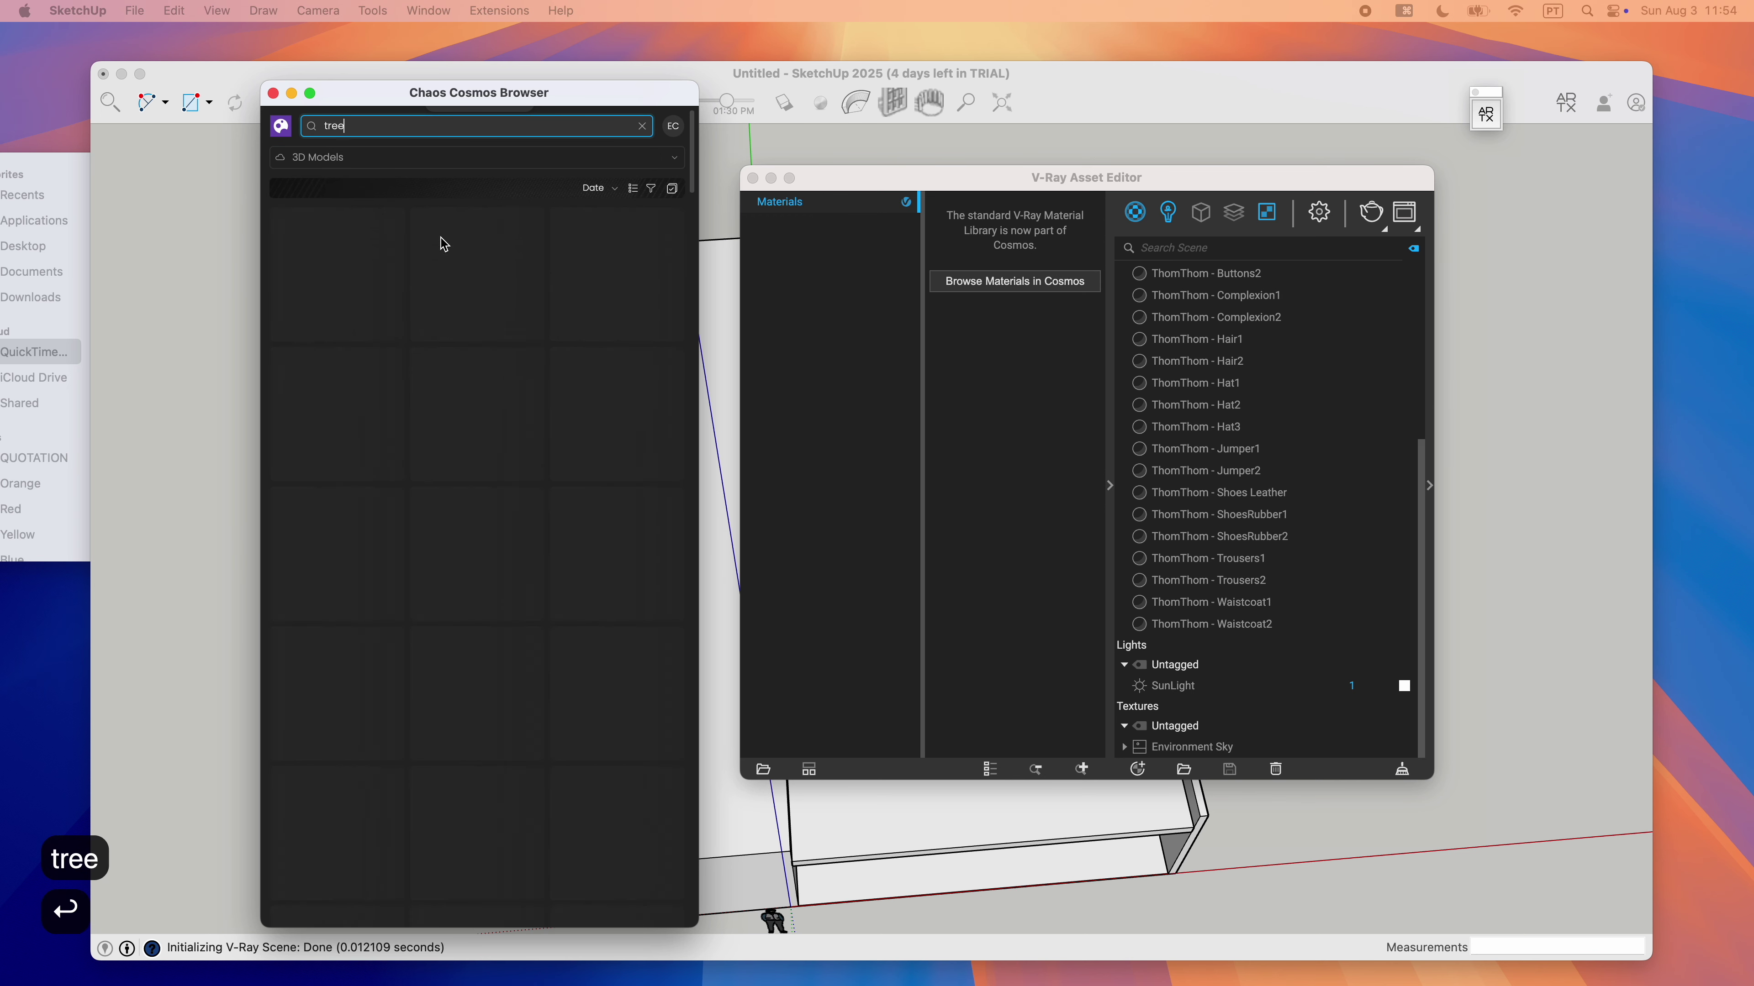
Download the Peach Tree 95-44 model and place it on the courtyard floor between the steps and the glazing.
scroll(549, 446, down, 5)
scroll(514, 383, up, 3)
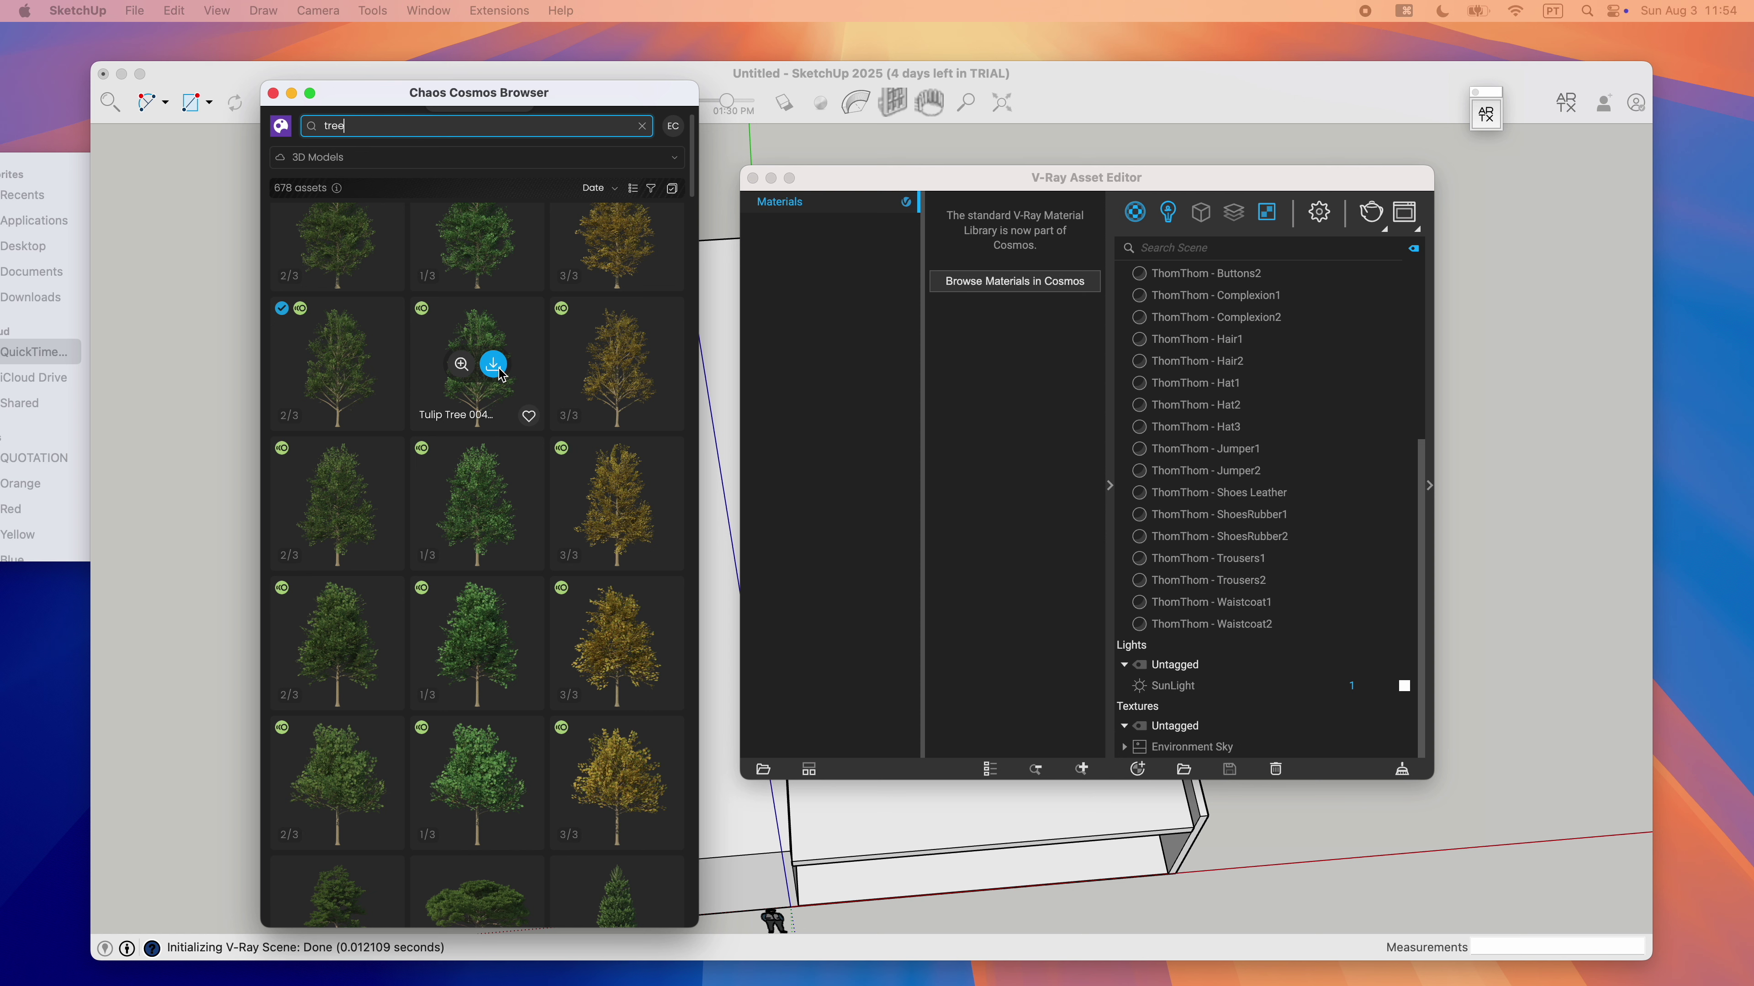
scroll(501, 374, down, 10)
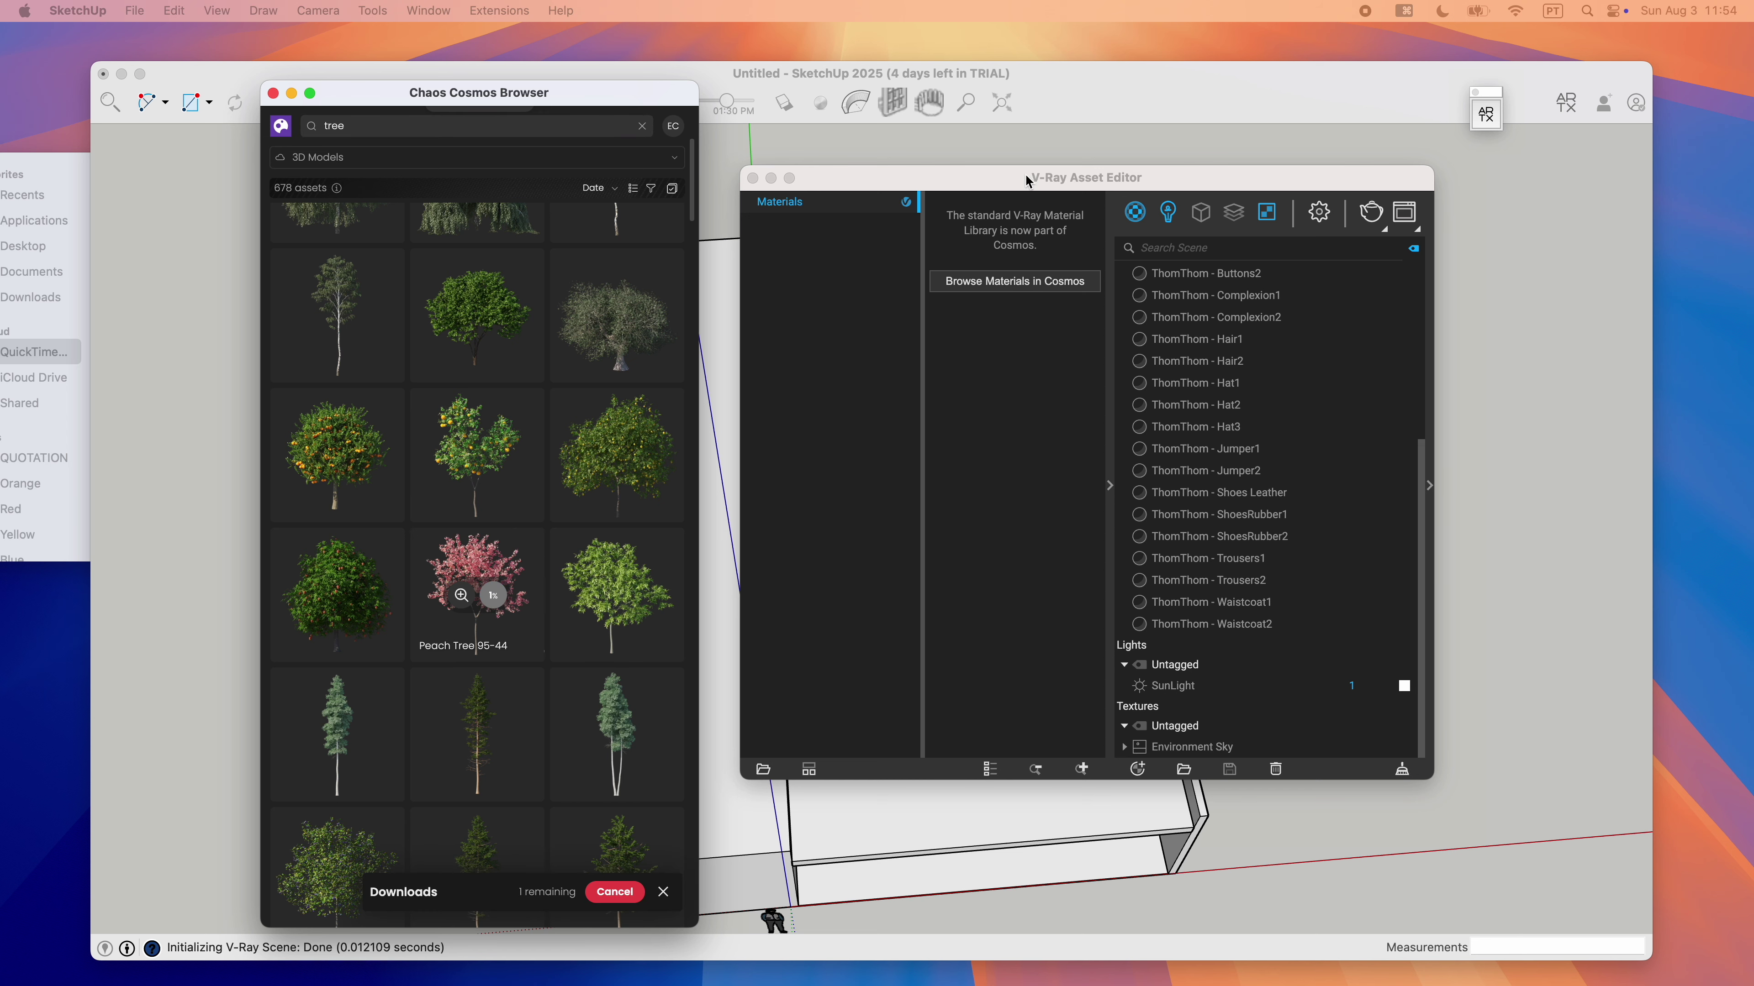
drag(1031, 179, 1323, 469)
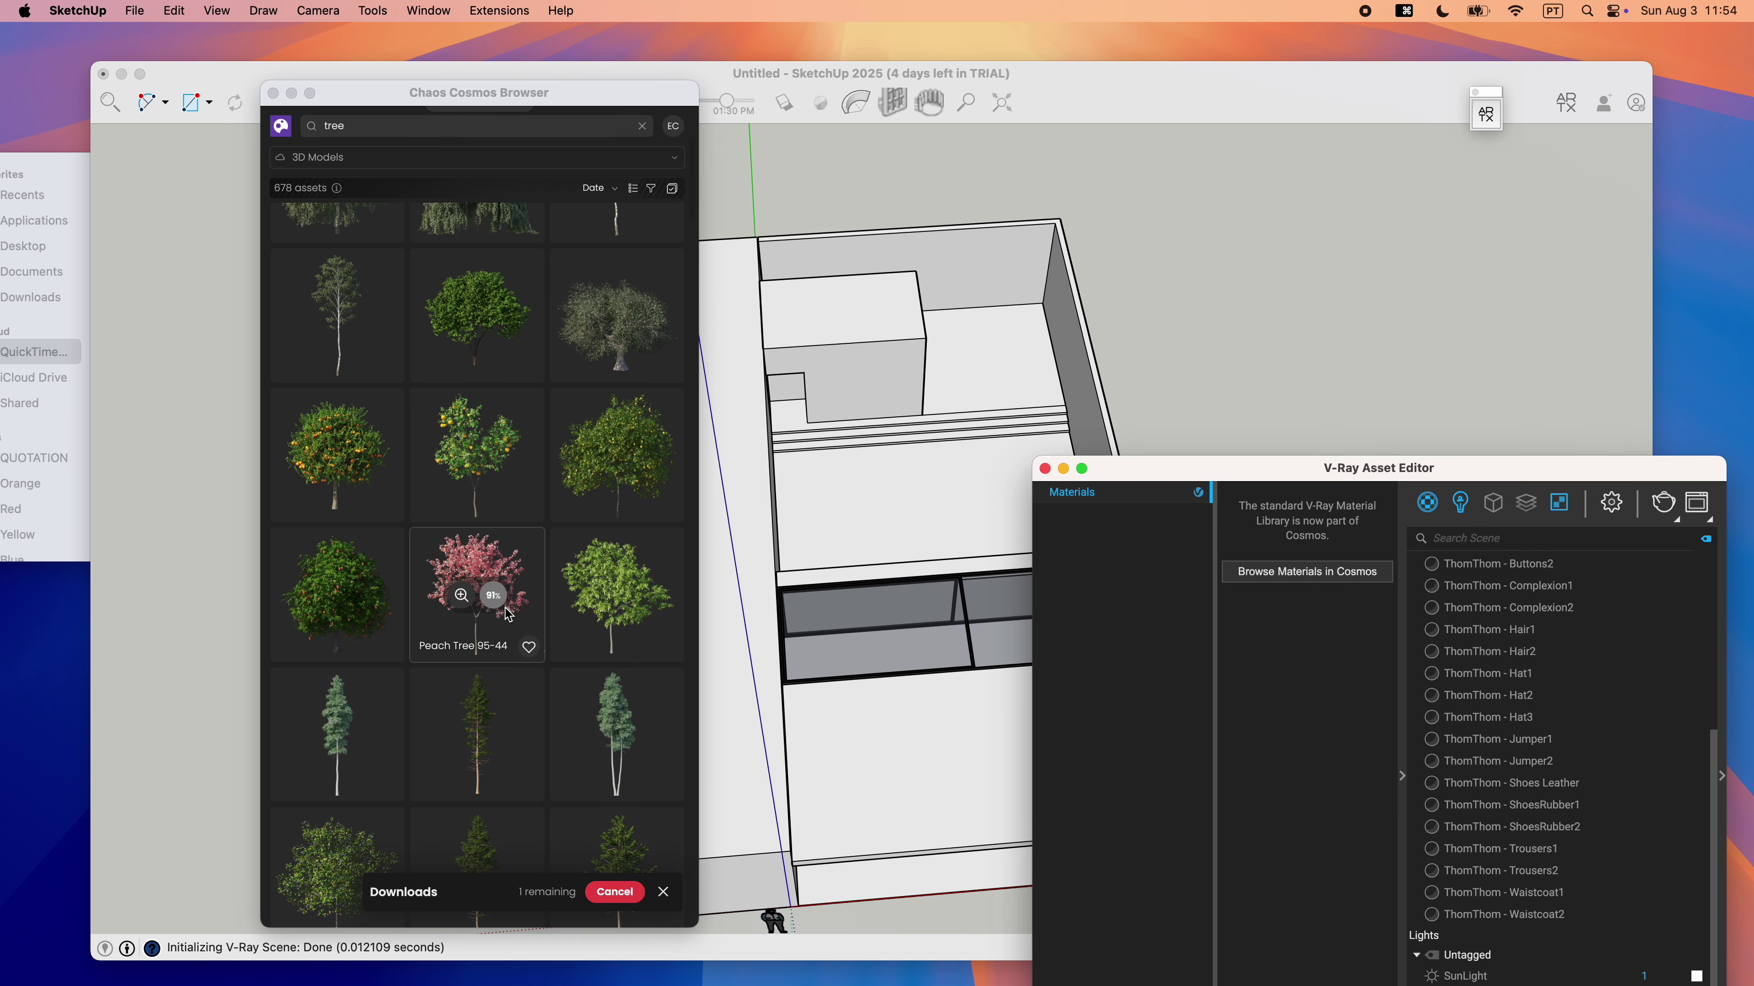
click(494, 599)
click(904, 518)
Bring the V-Ray Asset Editor back into view and reopen the Chaos Cosmos browser from it.
middle_drag(930, 525, 944, 394)
scroll(942, 606, up, 10)
middle_drag(939, 607, 978, 566)
scroll(978, 567, up, 3)
key(space)
middle_drag(890, 698, 937, 311)
drag(1255, 477, 1047, 250)
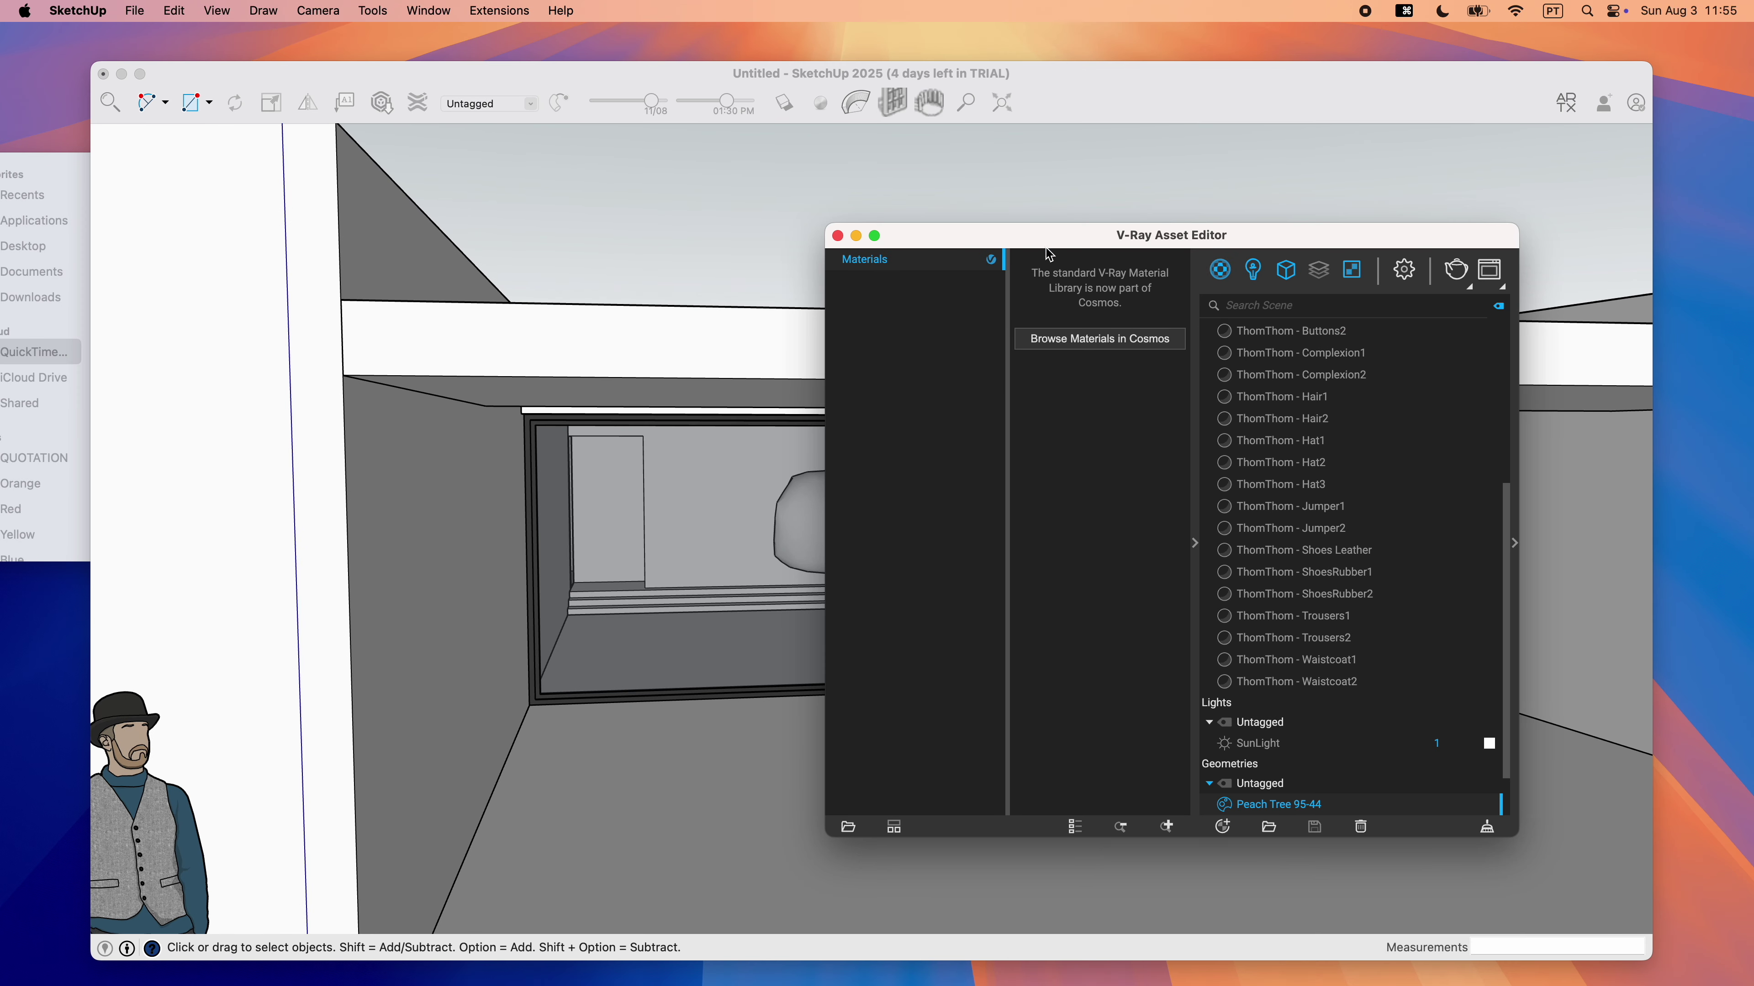
click(1105, 346)
Set the Cosmos library to 3D Models again and search it for "tree".
click(333, 127)
text(tree)
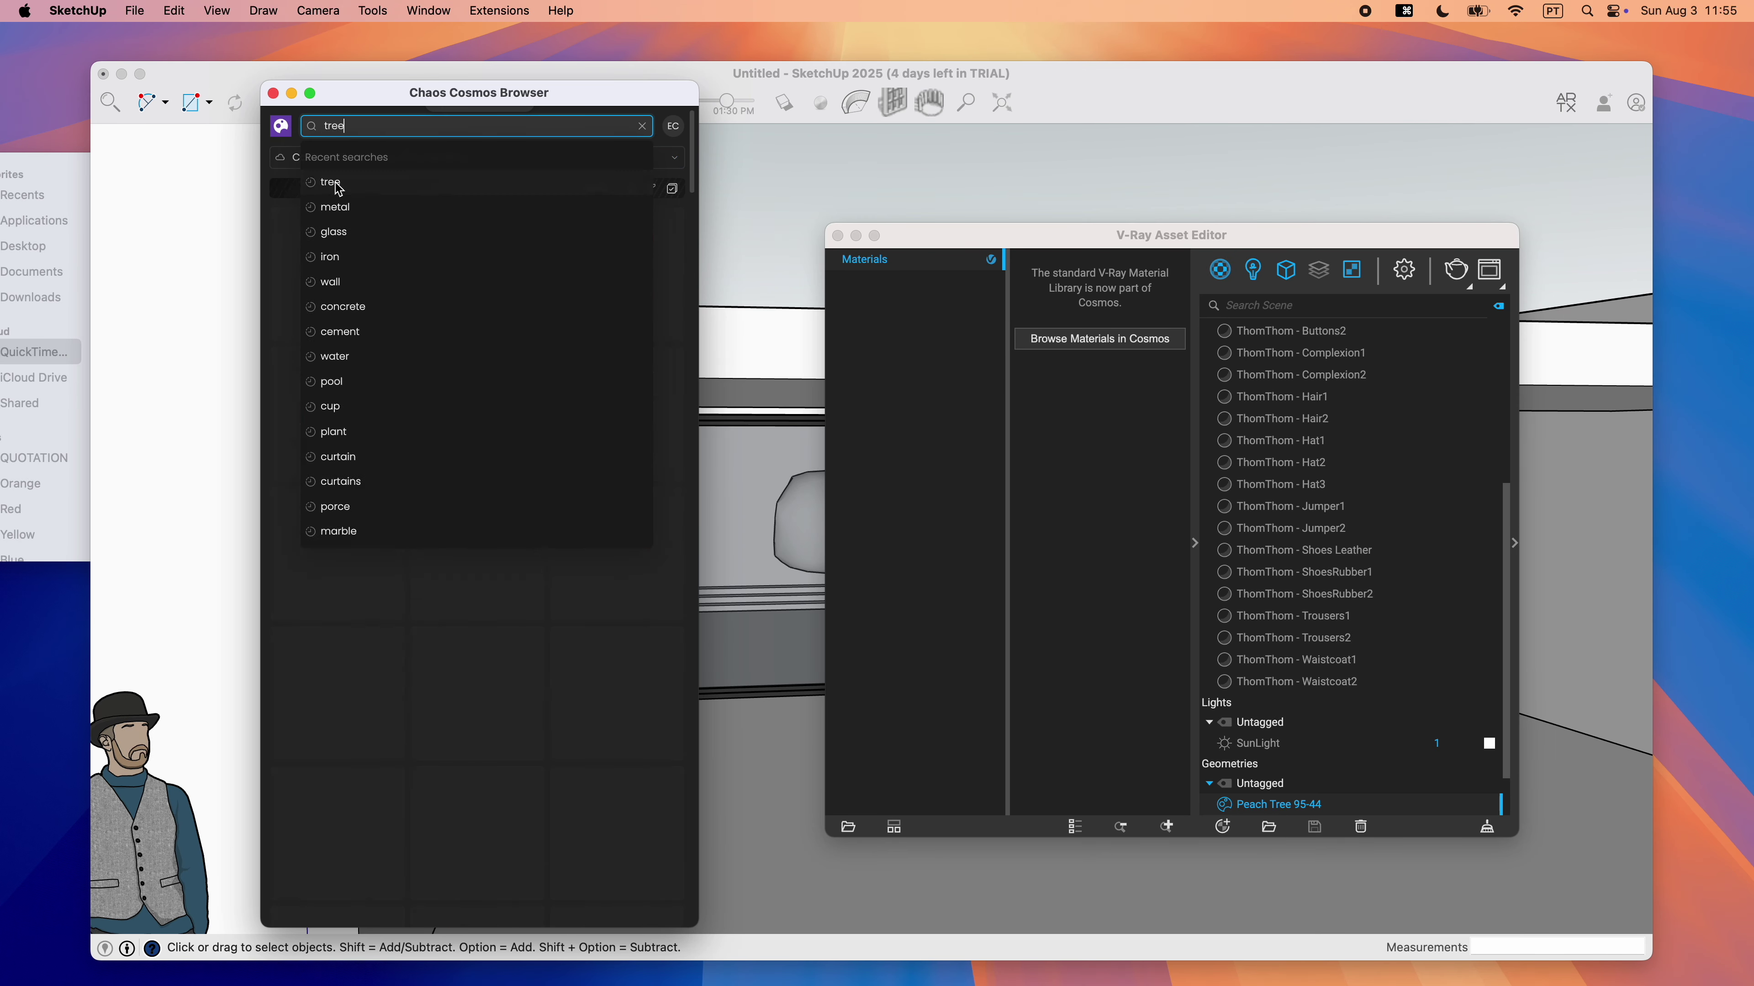
key(Return)
click(333, 163)
click(321, 240)
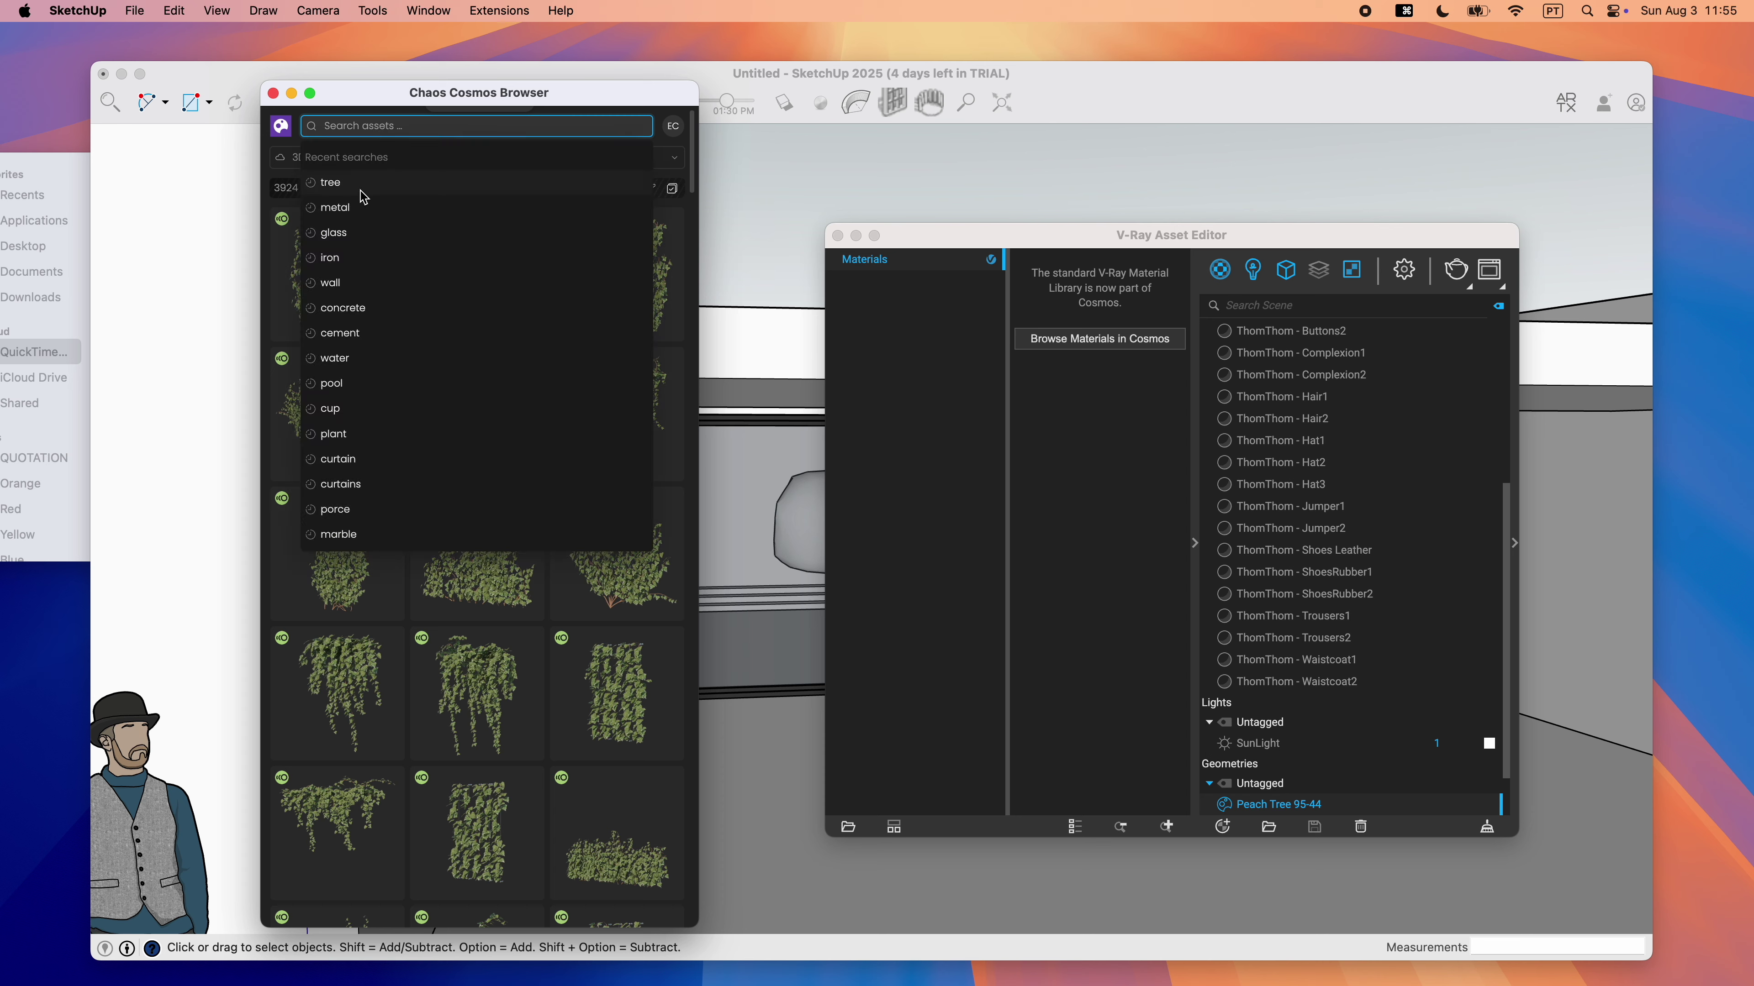
Download the Orange Tree 15-20 model from the tree results and place it on the floor in front of the glazing.
scroll(579, 487, down, 2)
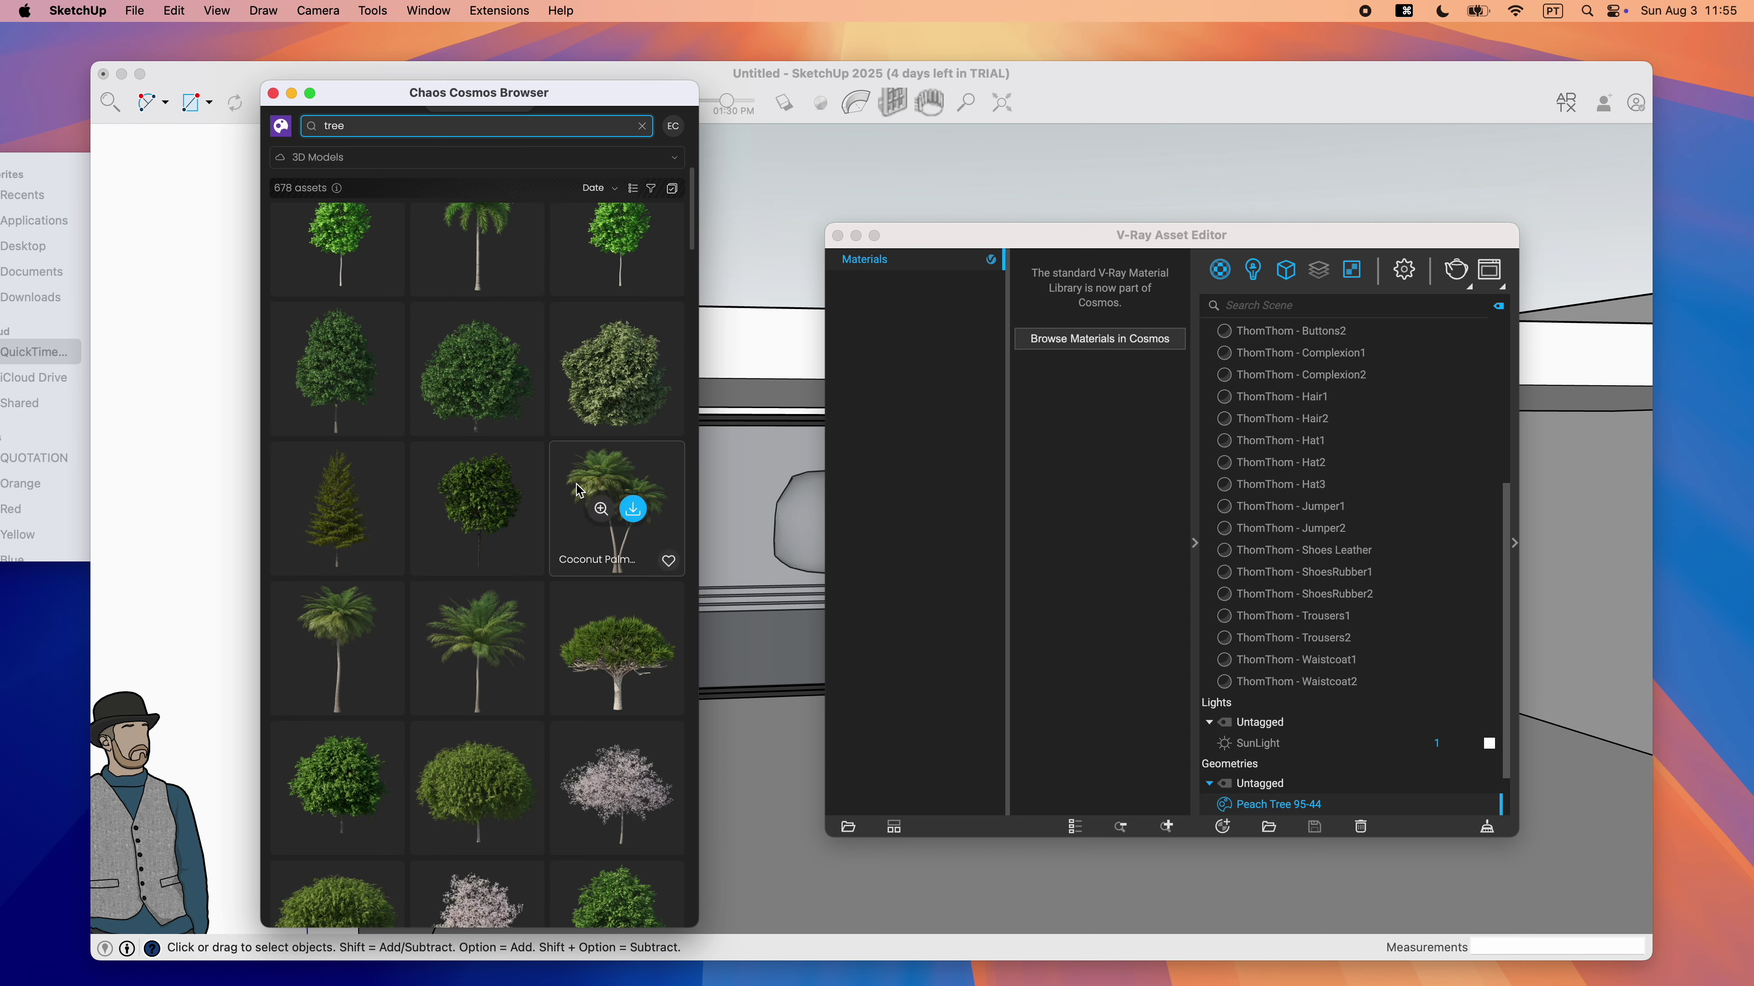
scroll(579, 489, down, 5)
scroll(579, 490, down, 10)
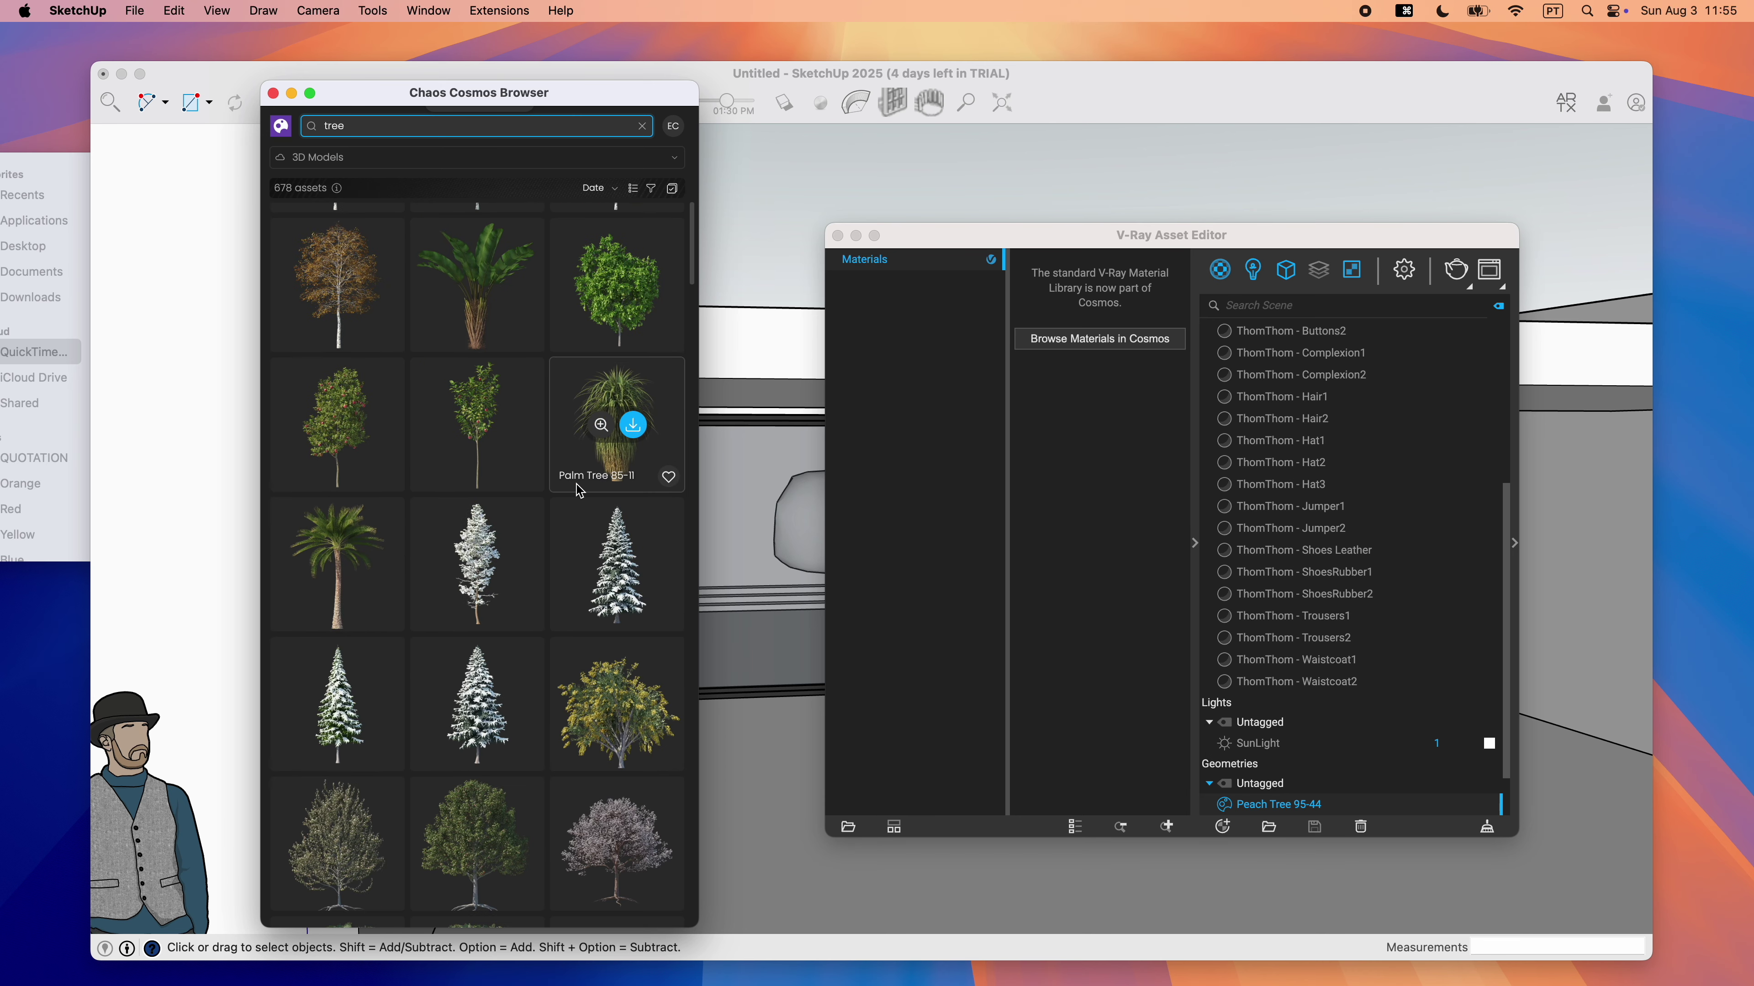
scroll(579, 489, down, 10)
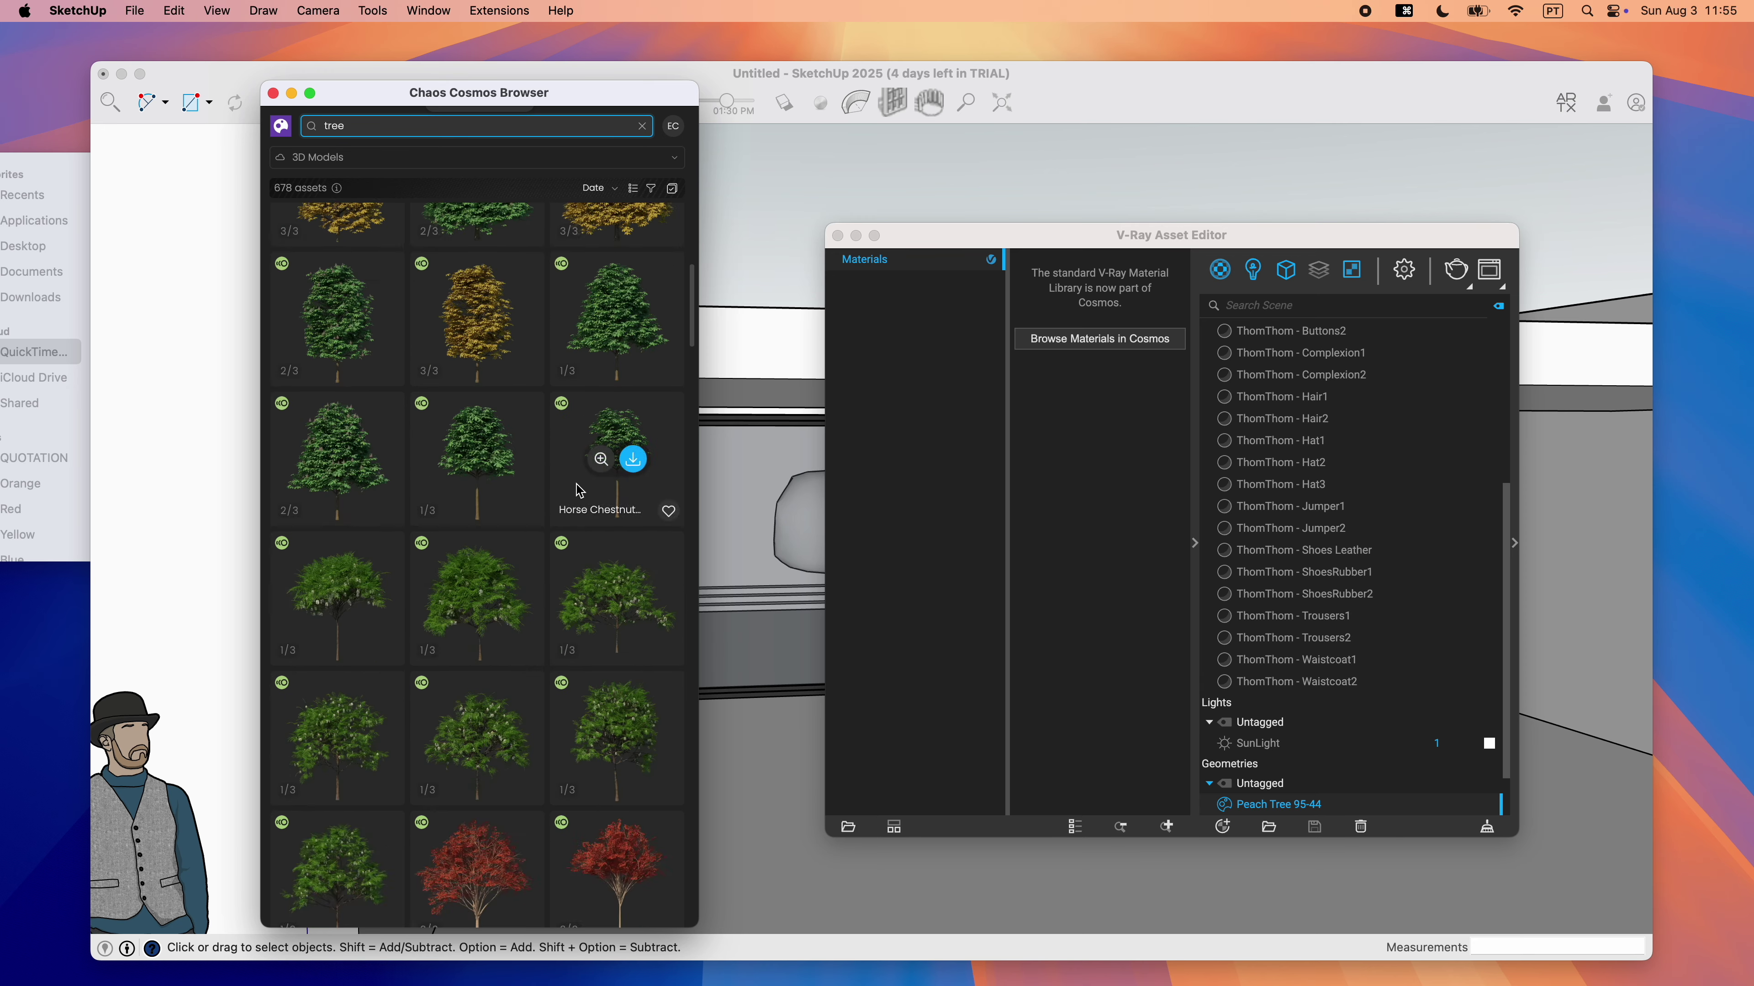
scroll(579, 491, down, 10)
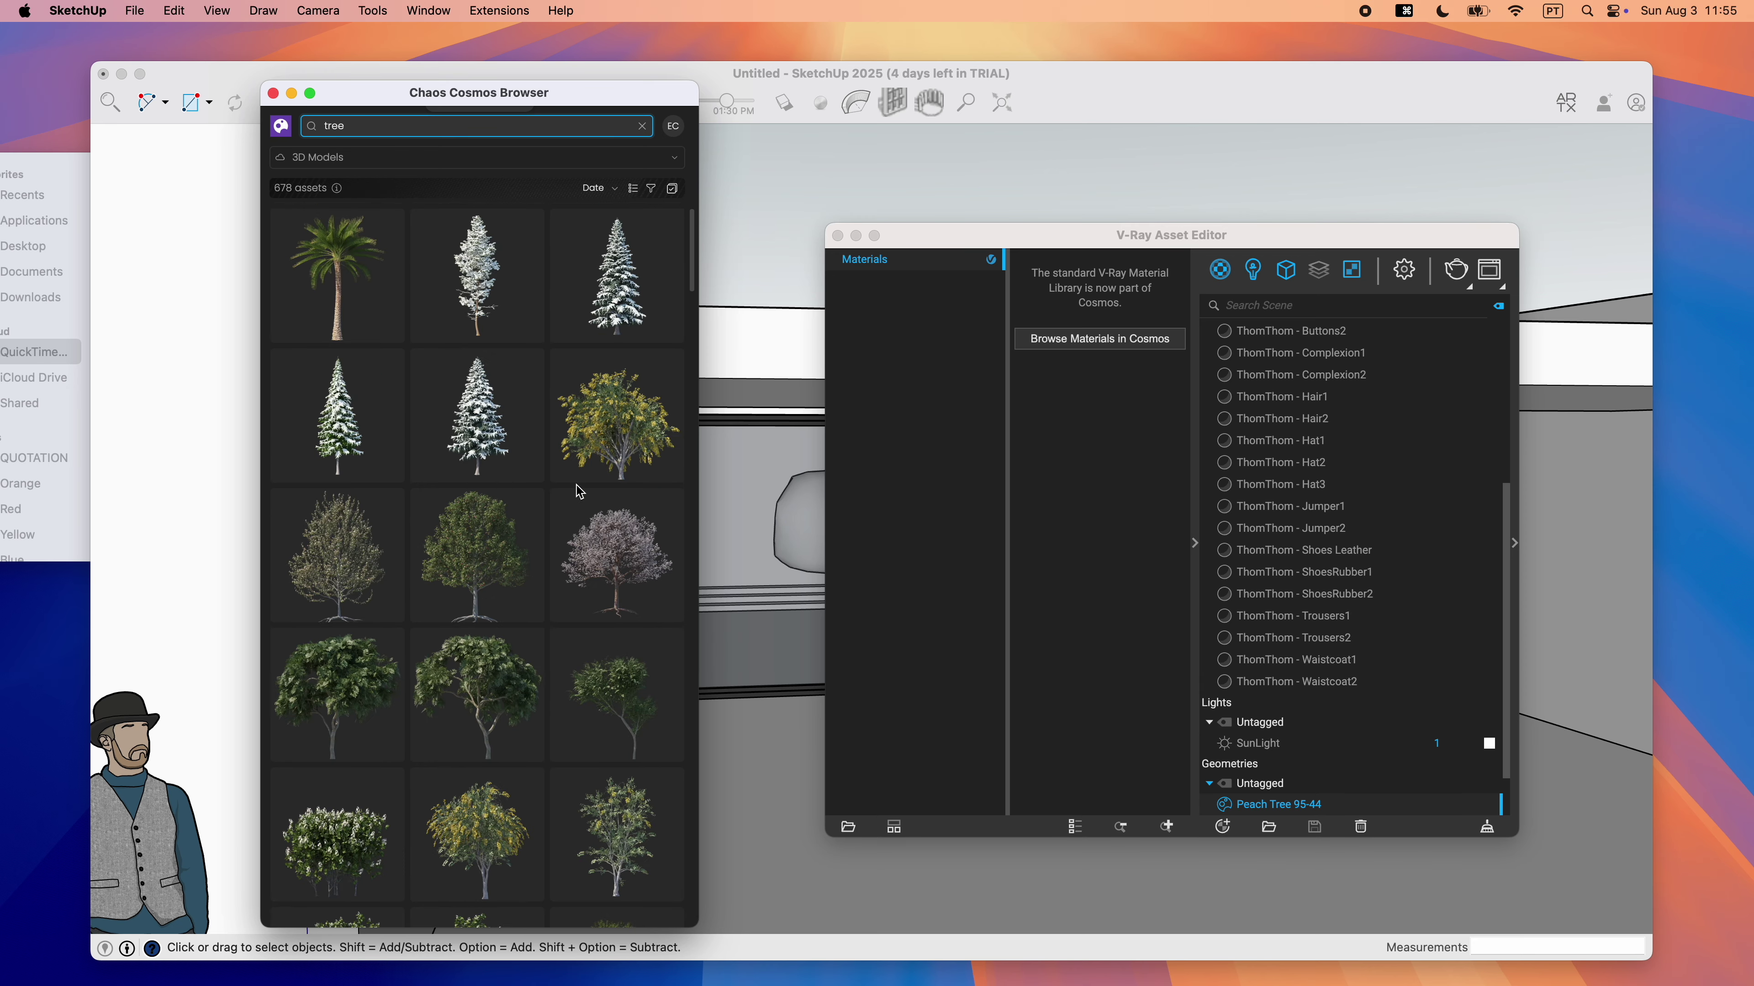
scroll(578, 490, down, 5)
mouse_move(353, 362)
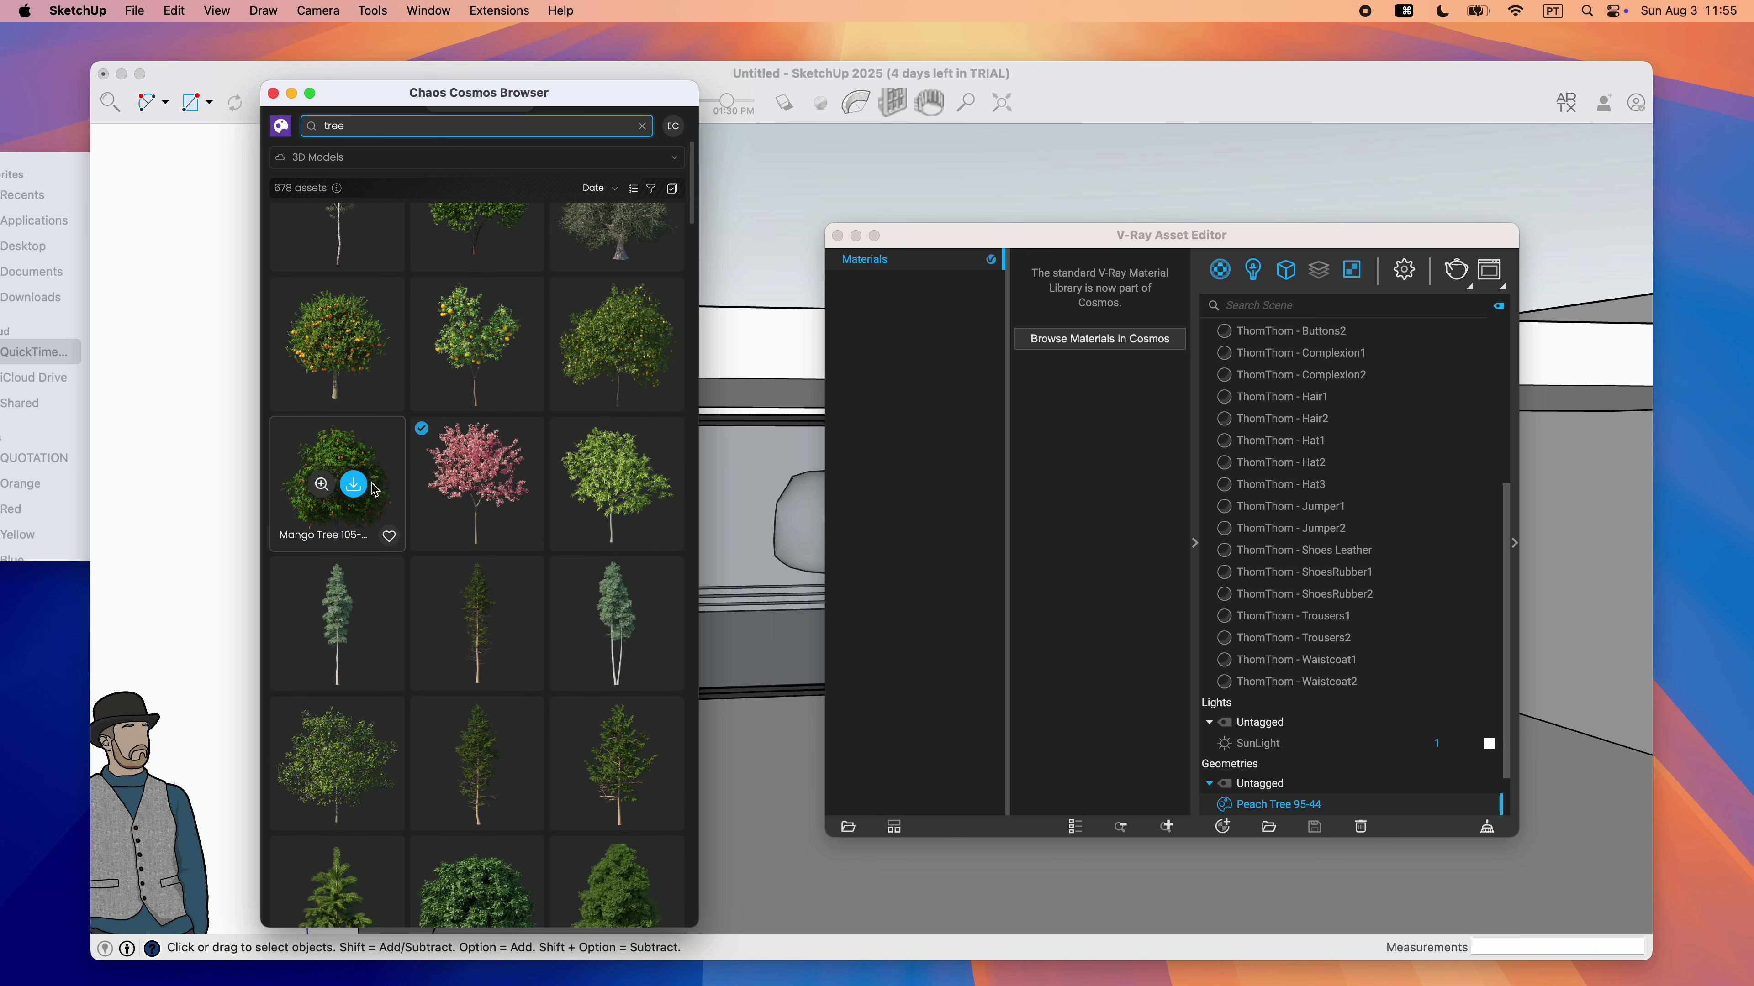
click(353, 346)
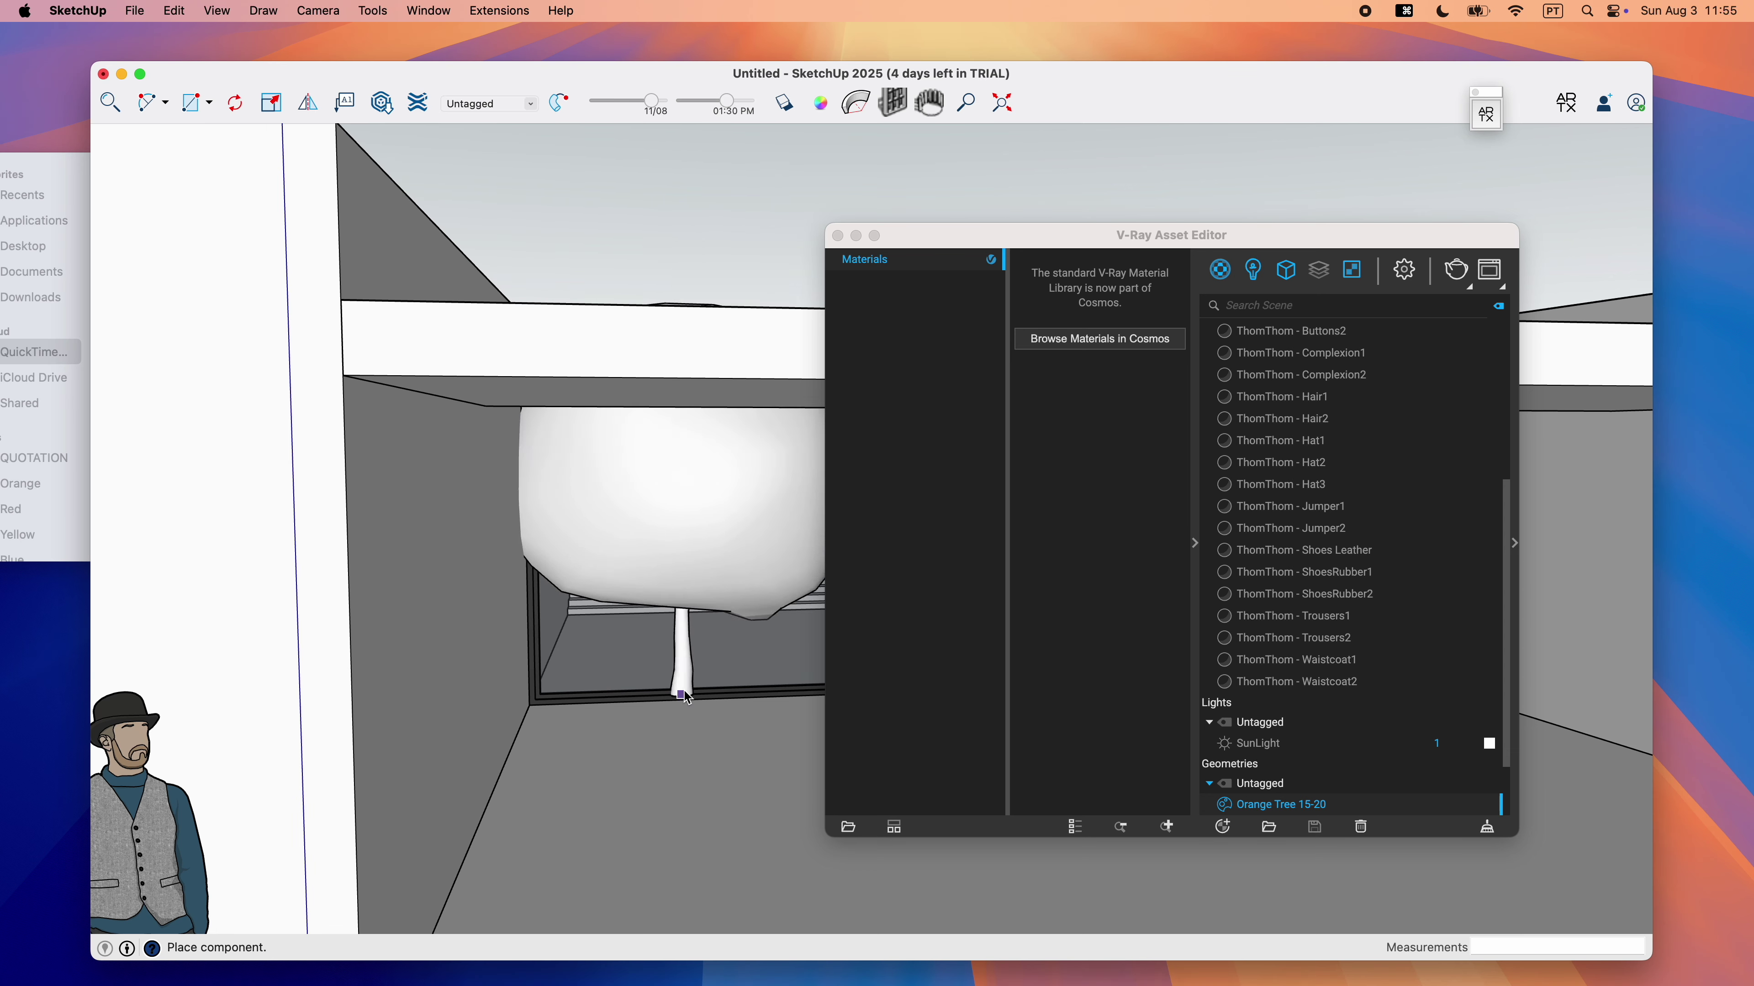
click(733, 742)
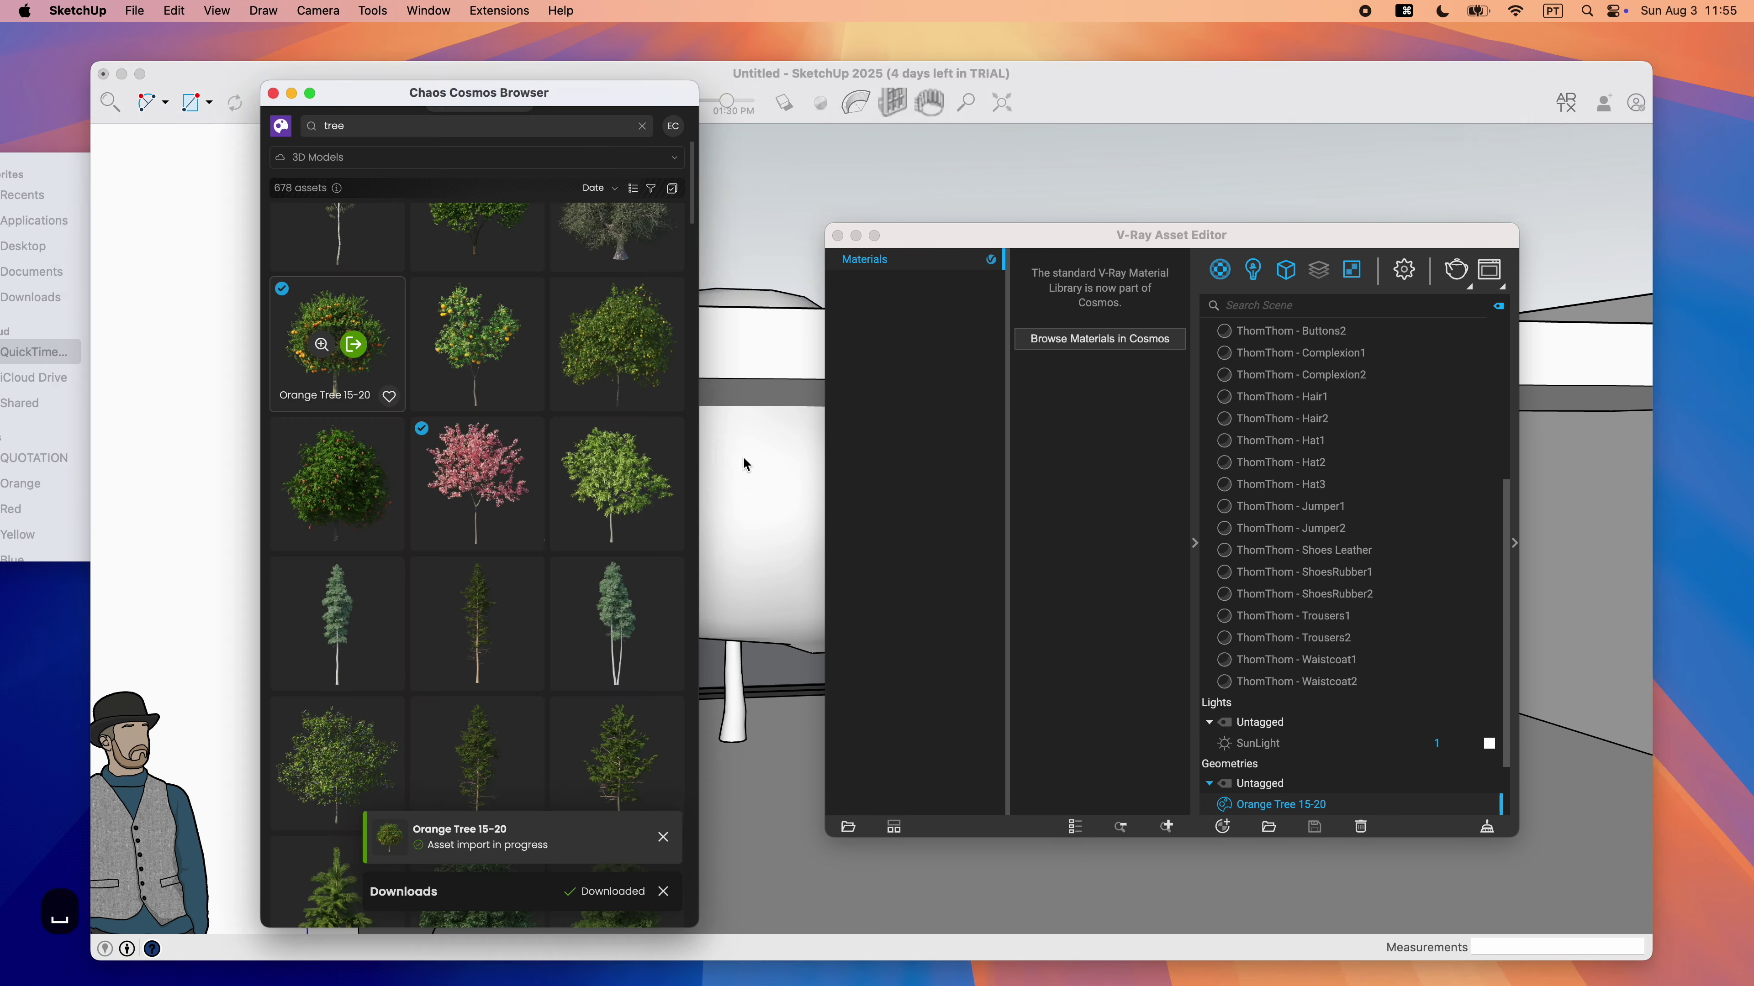
Search the Cosmos 3D models for "stone", download Sedum Plant 66-23 and place it on the floor near the side wall.
click(642, 126)
text(stone)
click(633, 275)
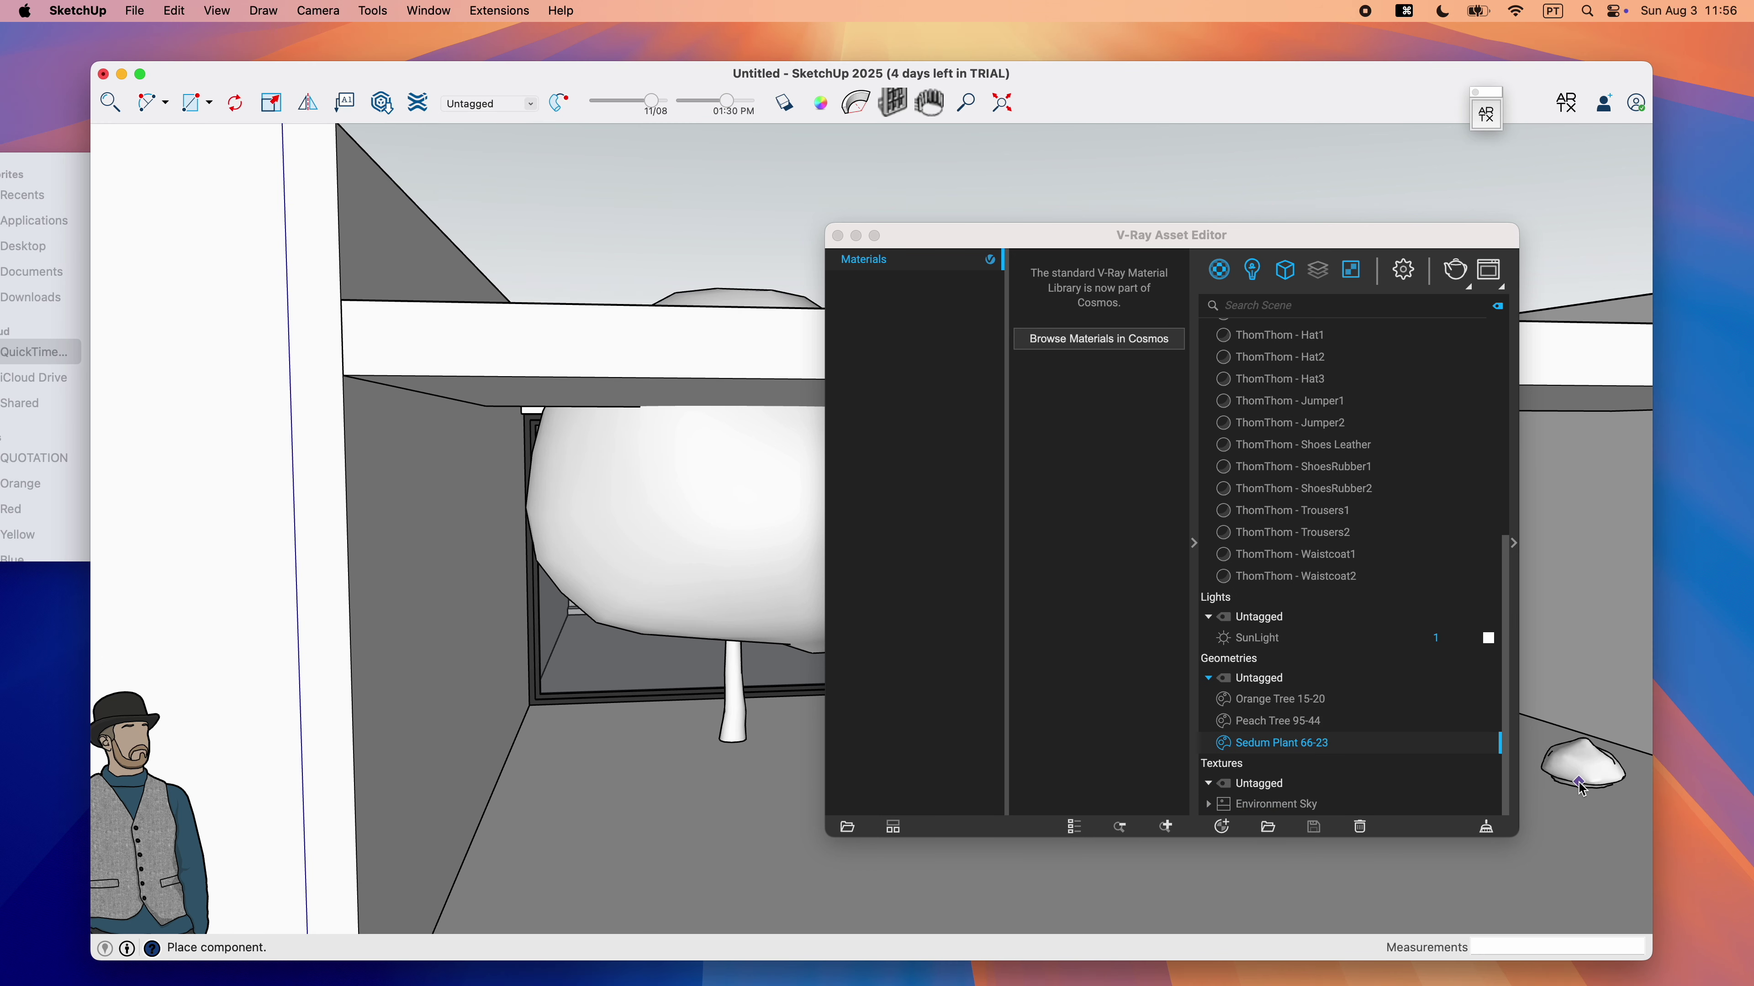
click(1581, 787)
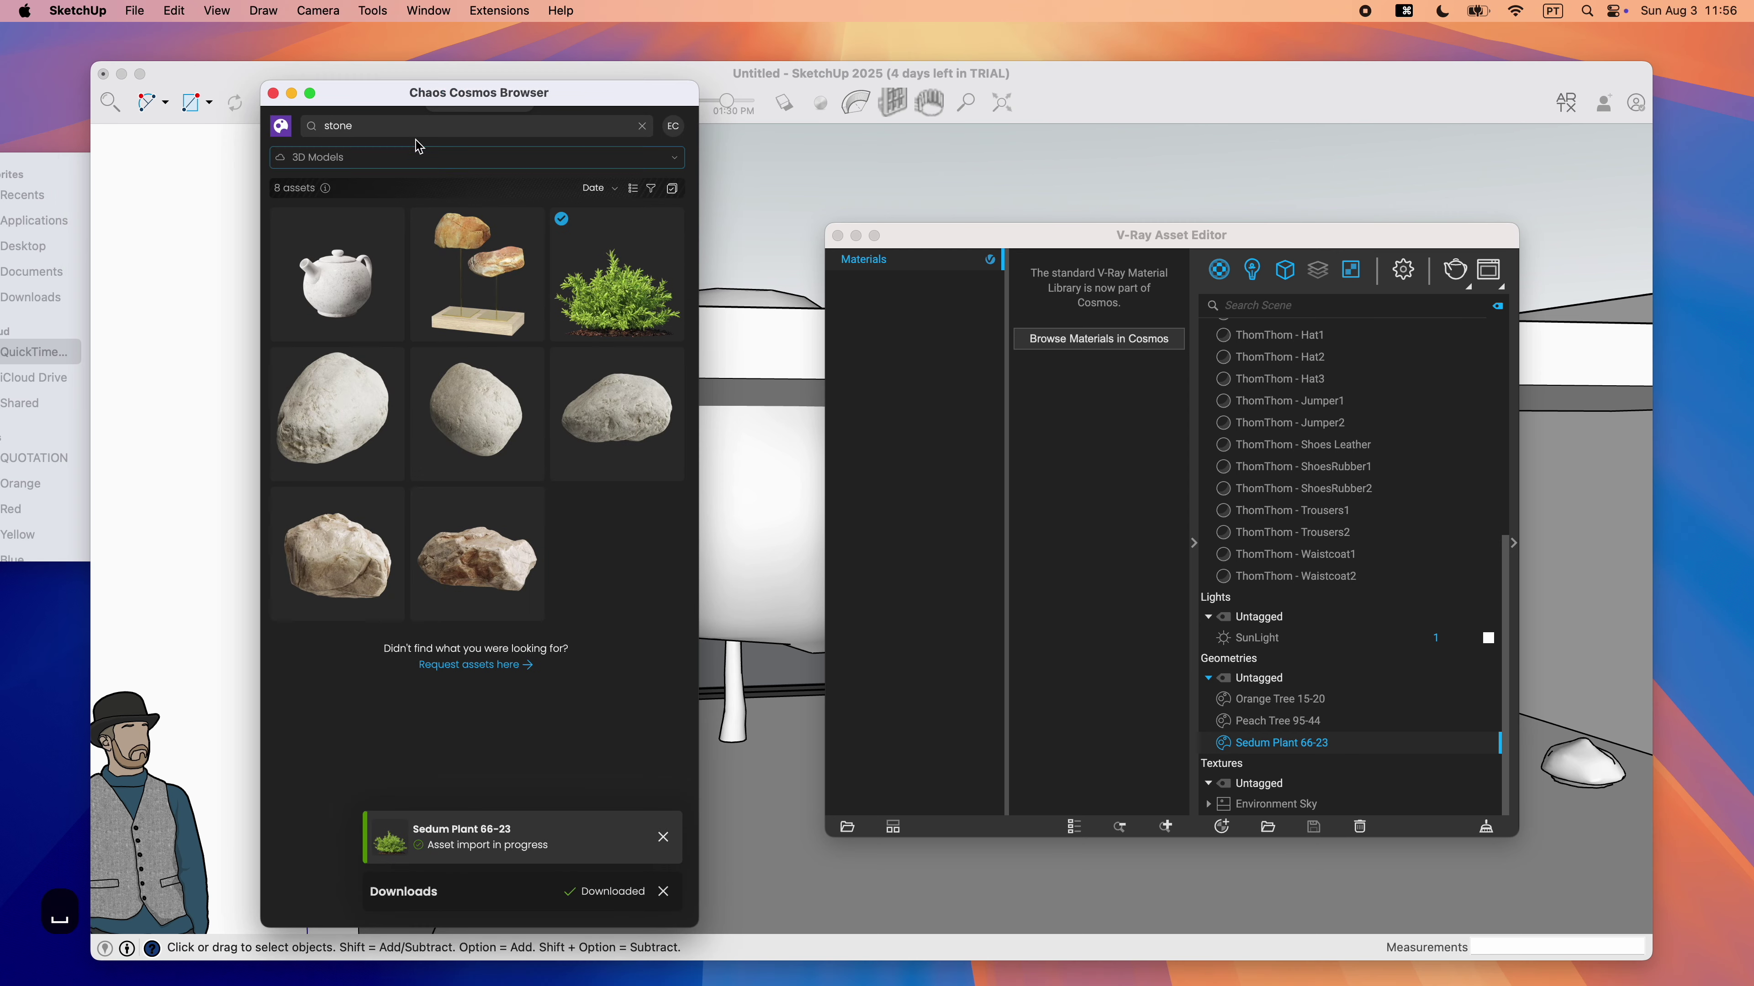
Switch the Cosmos library to Materials, search for "stone" and look through the stone materials.
click(336, 158)
click(323, 432)
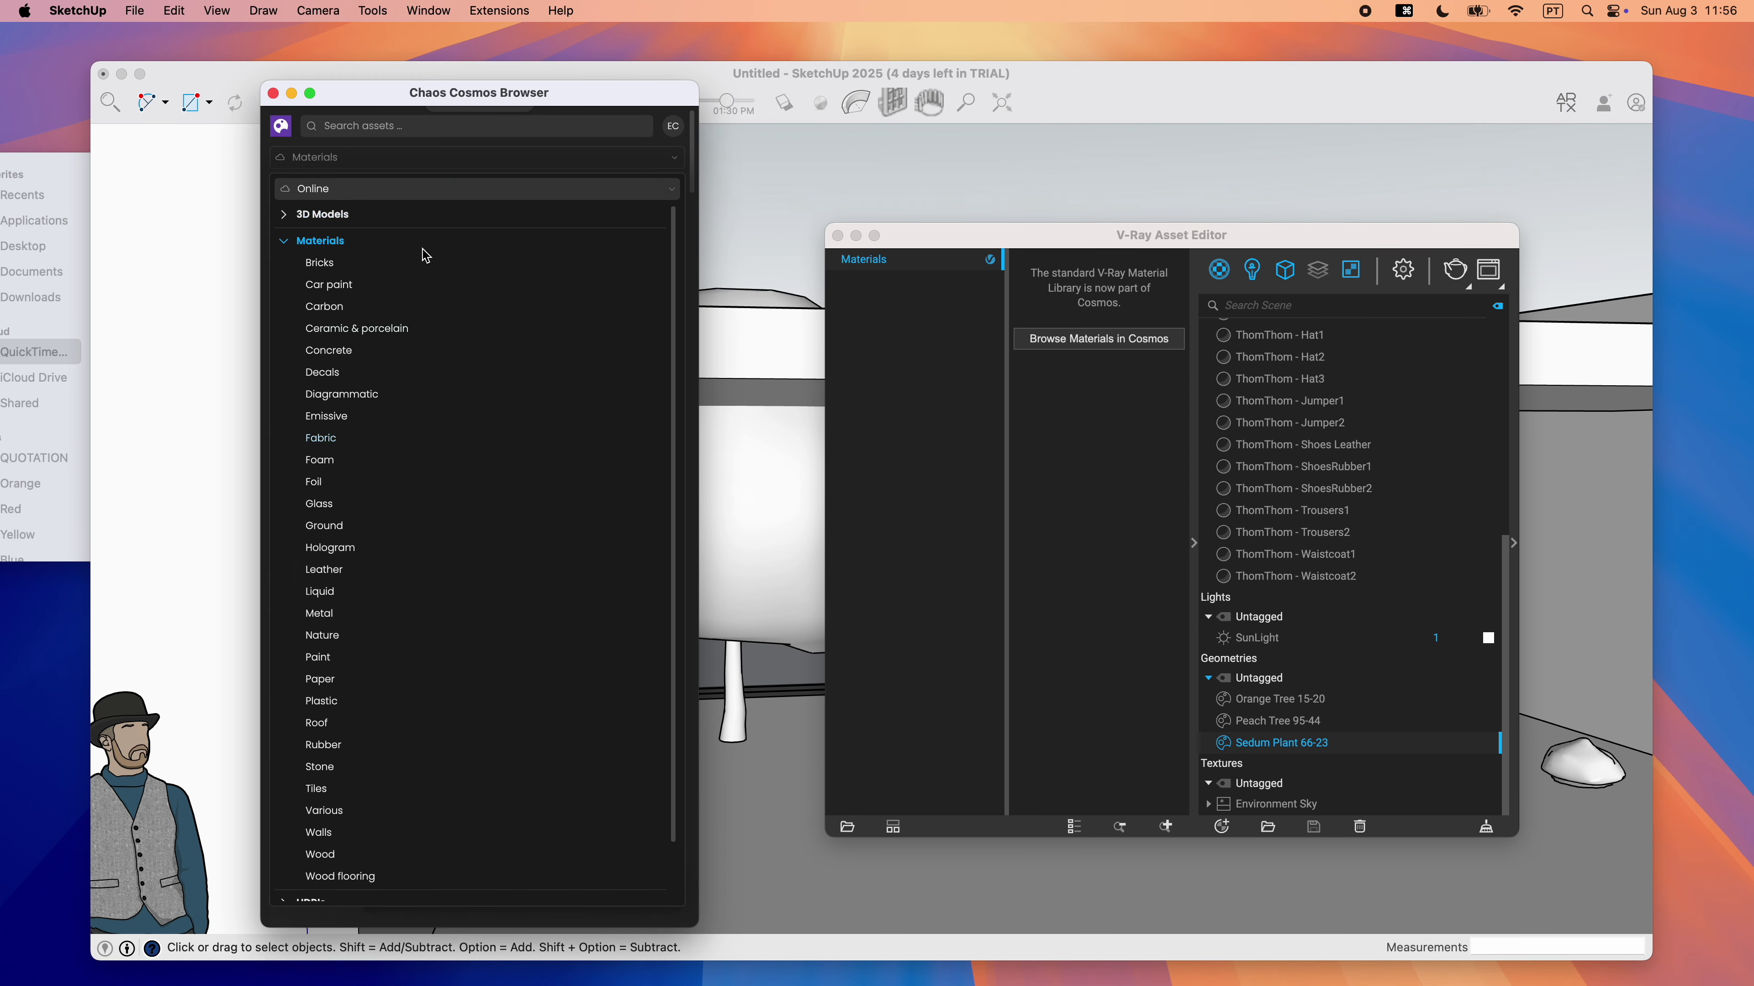
click(391, 131)
text(stone)
key(Return)
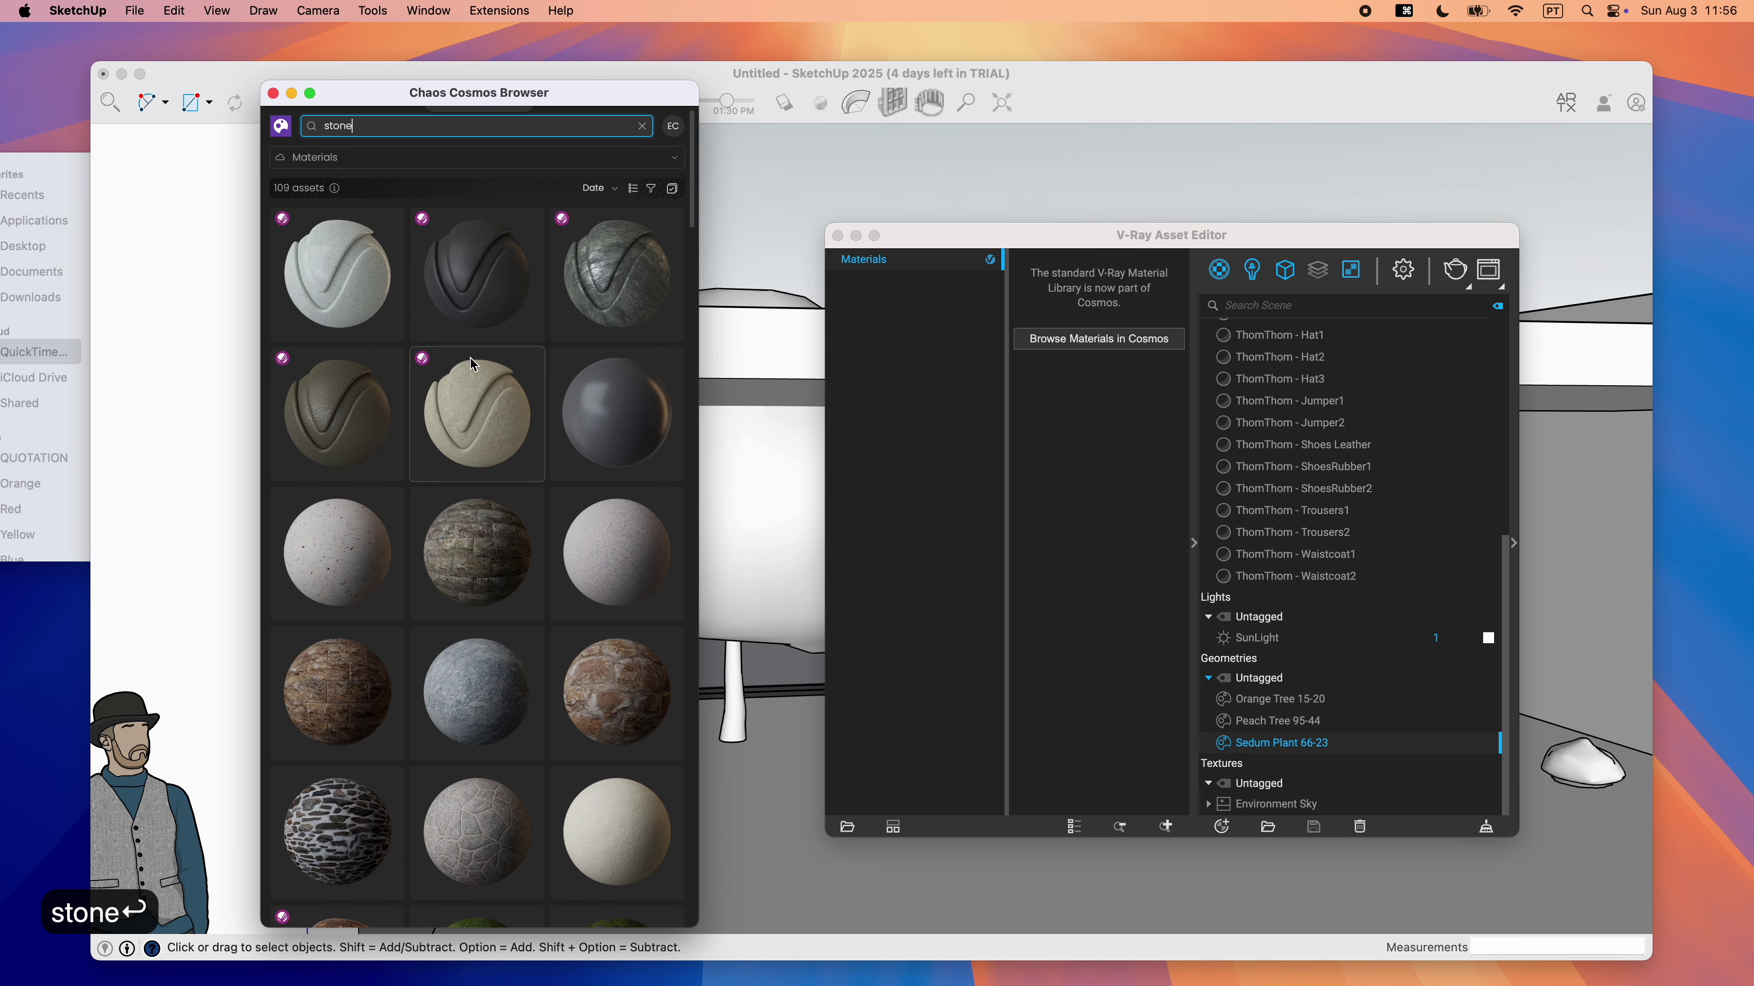
scroll(477, 387, down, 5)
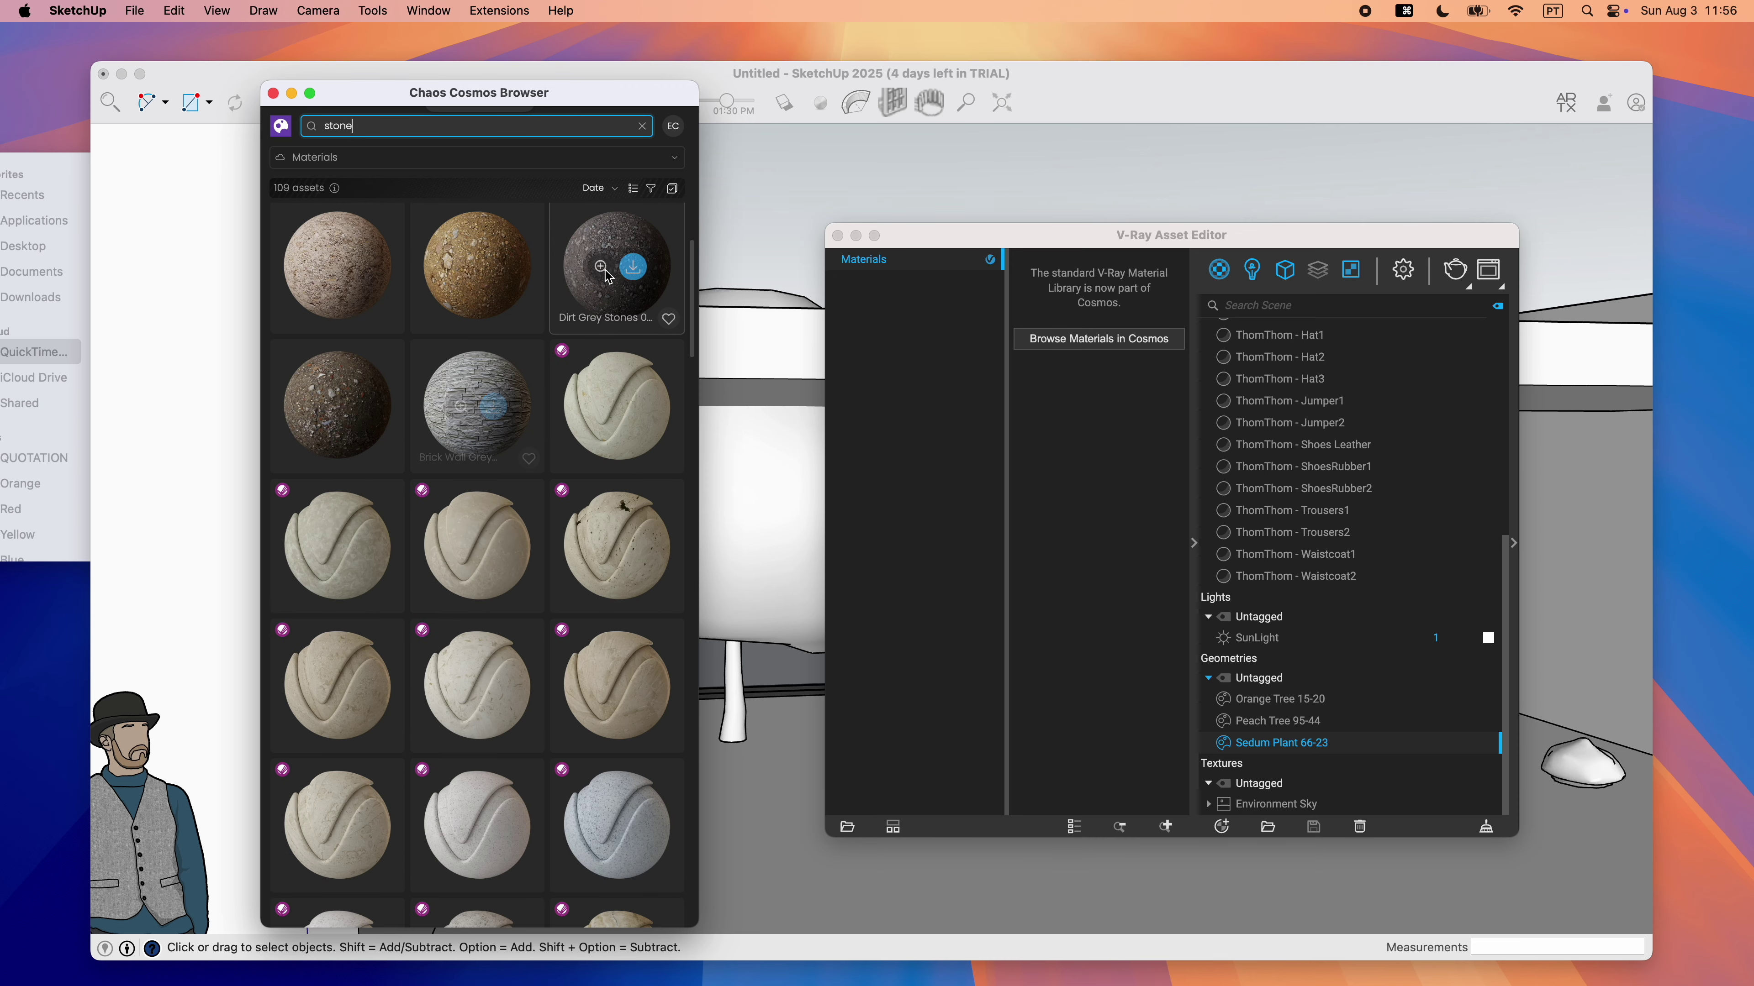
scroll(600, 269, down, 2)
Import the Gravel C01 80cm and Grass D 200cm materials from the Ground category of Cosmos.
click(474, 157)
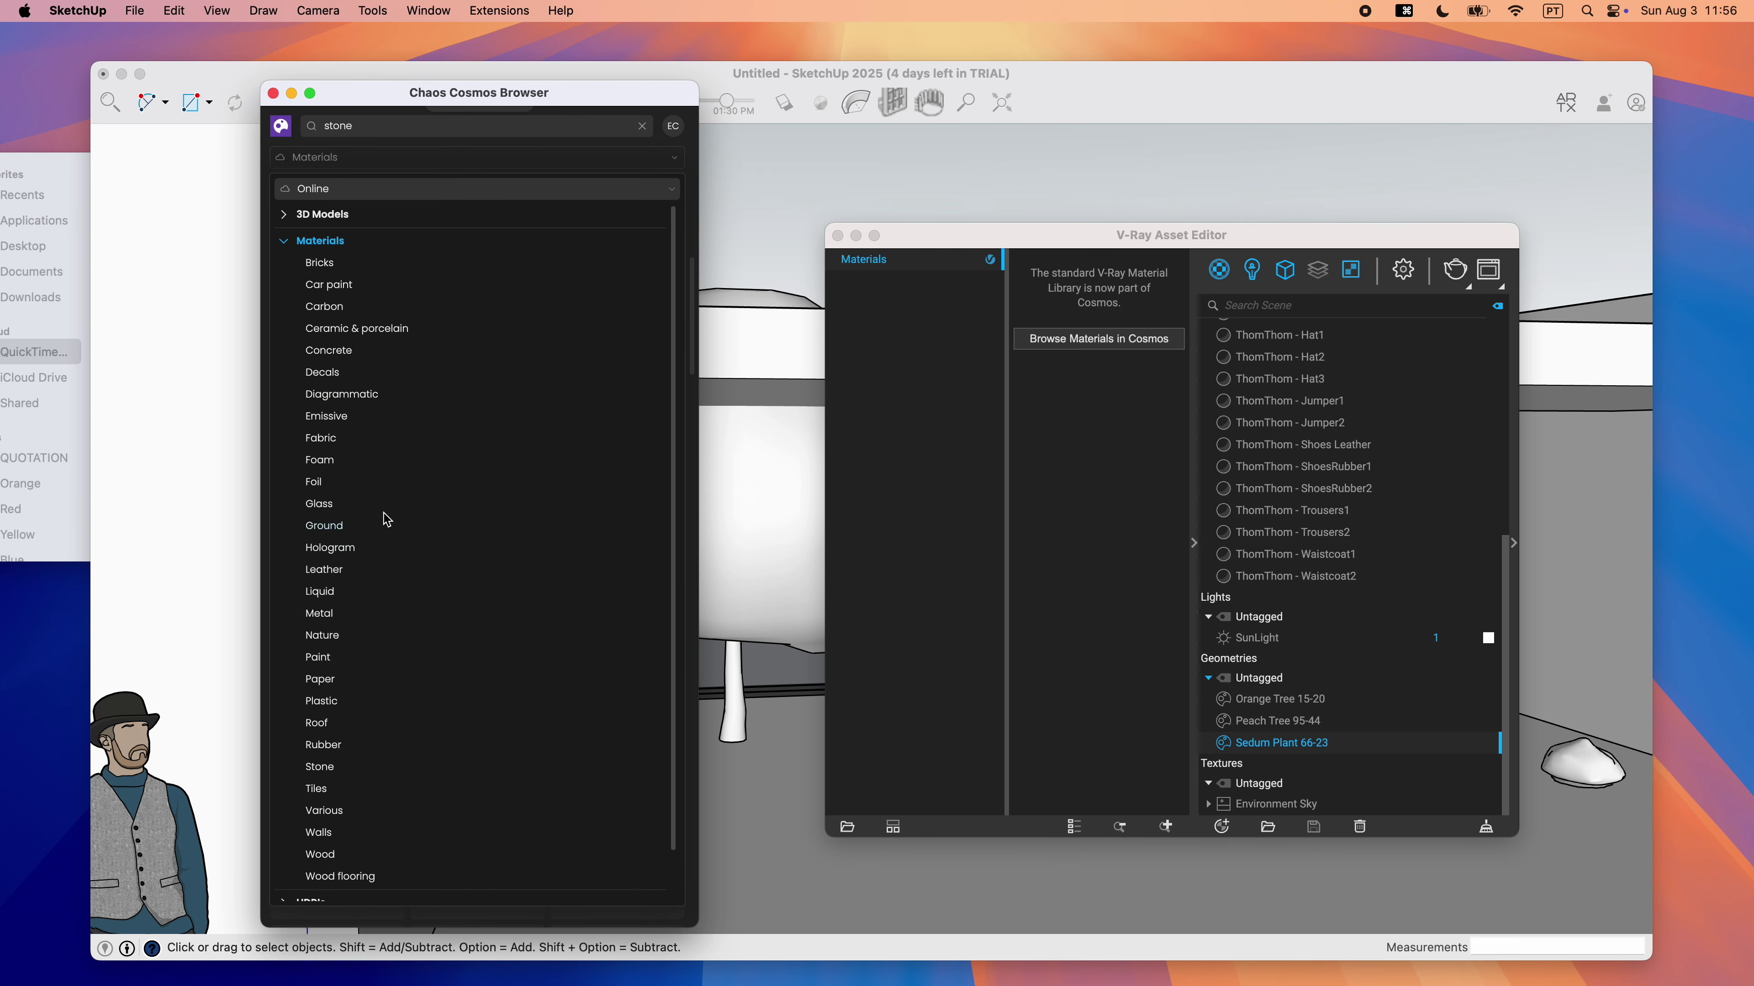
click(324, 526)
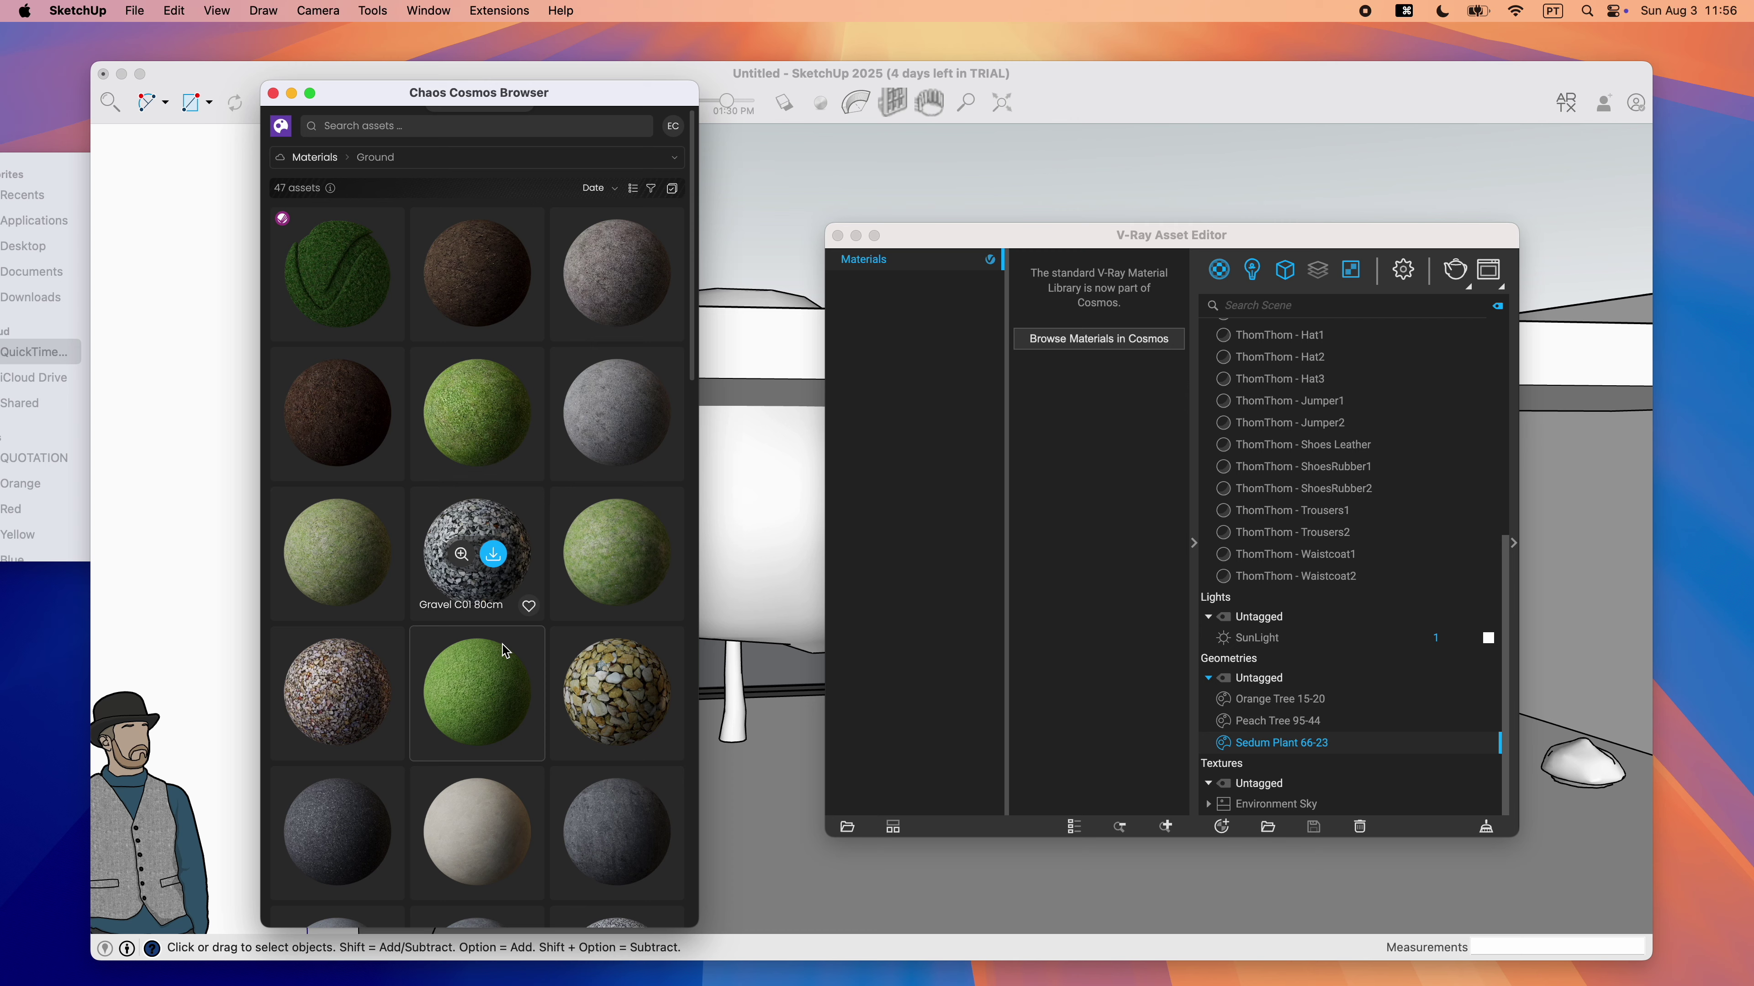
drag(980, 235, 1160, 234)
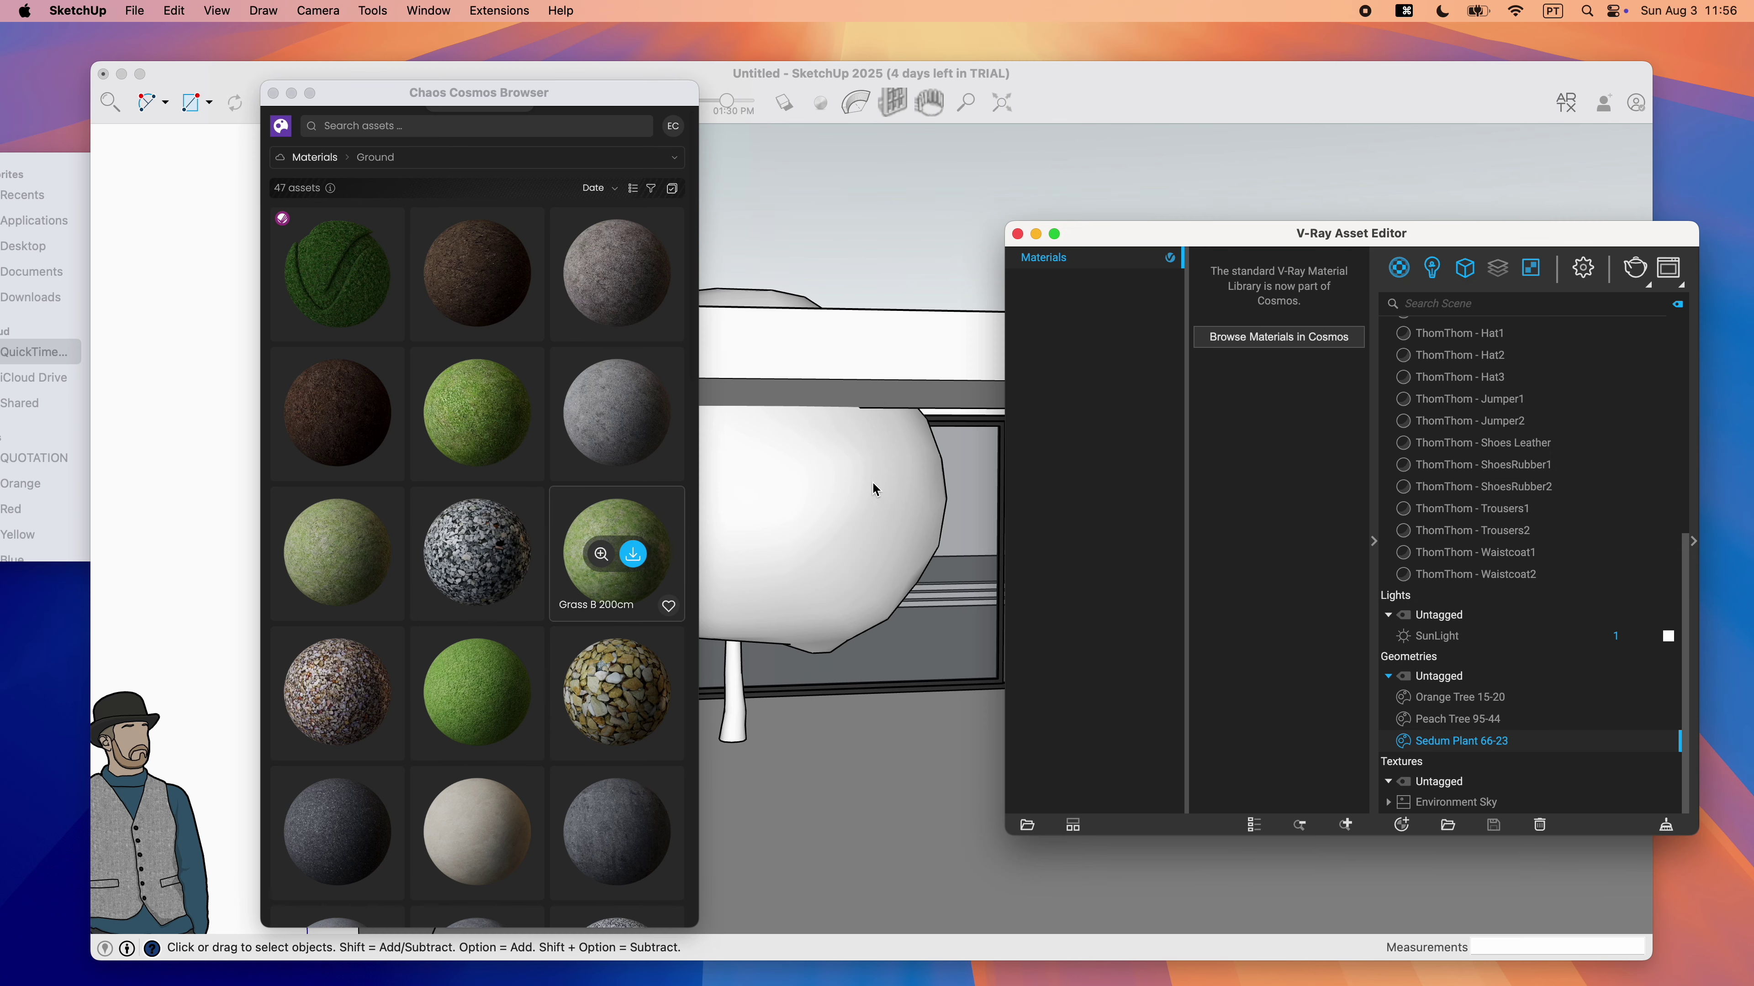
scroll(895, 461, down, 3)
click(483, 553)
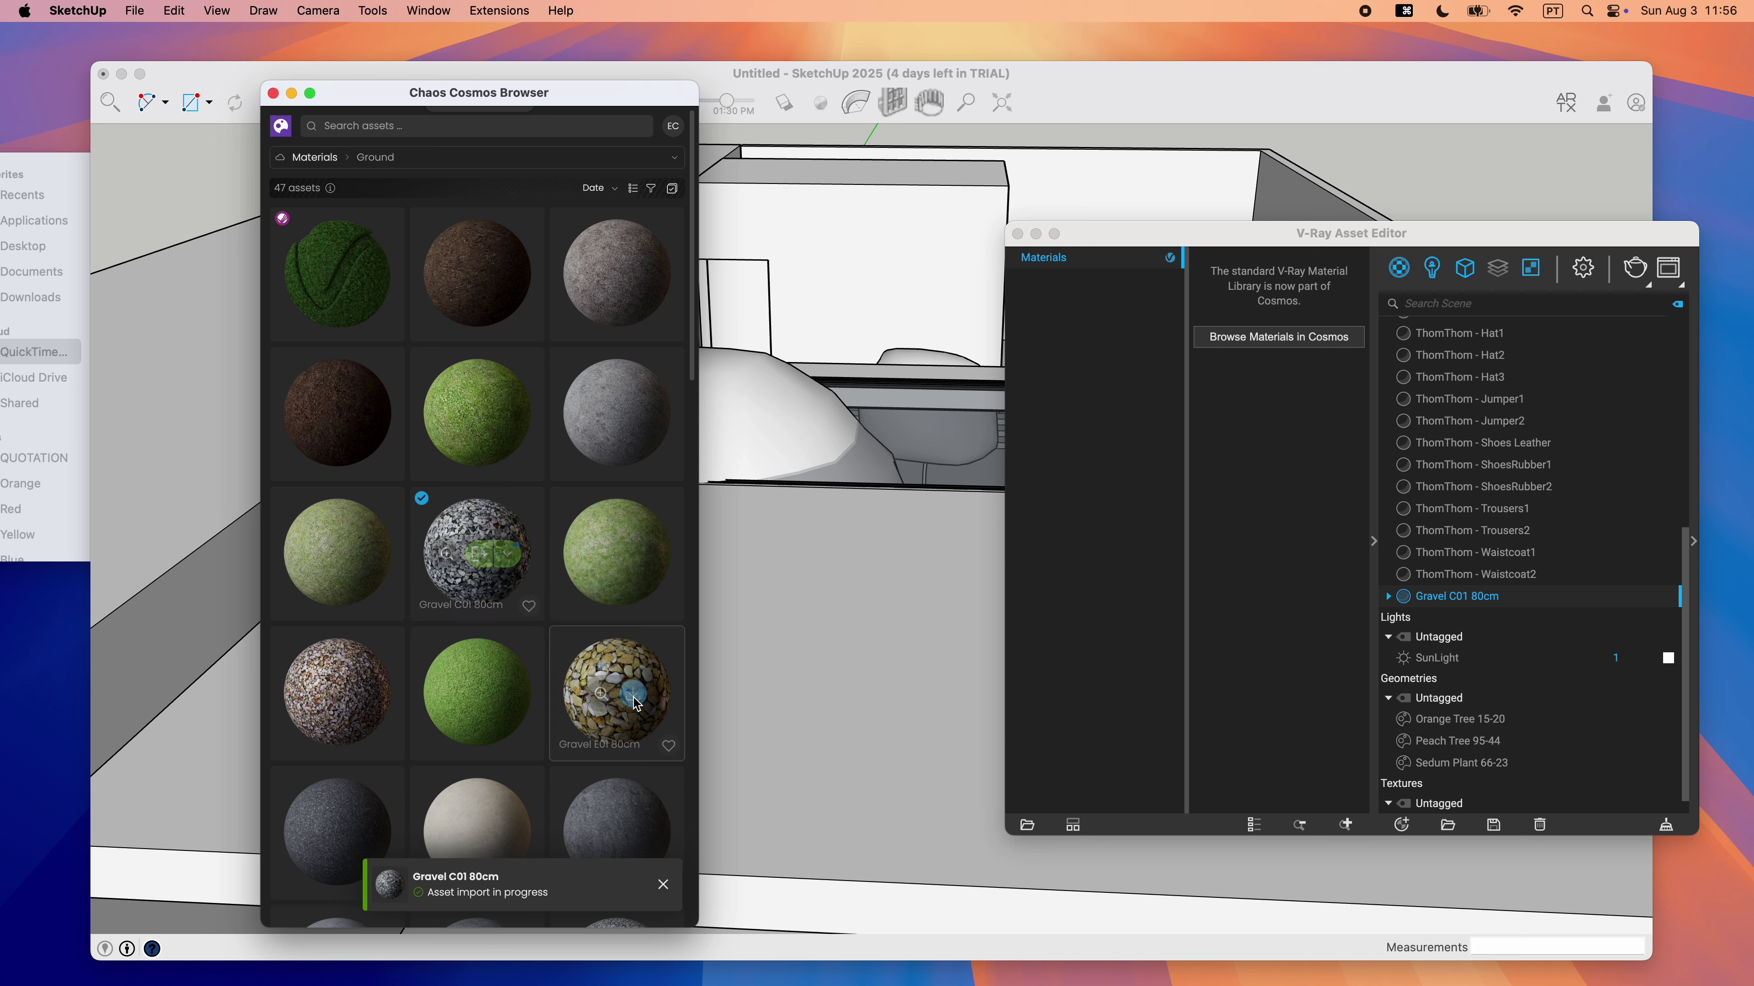
click(505, 703)
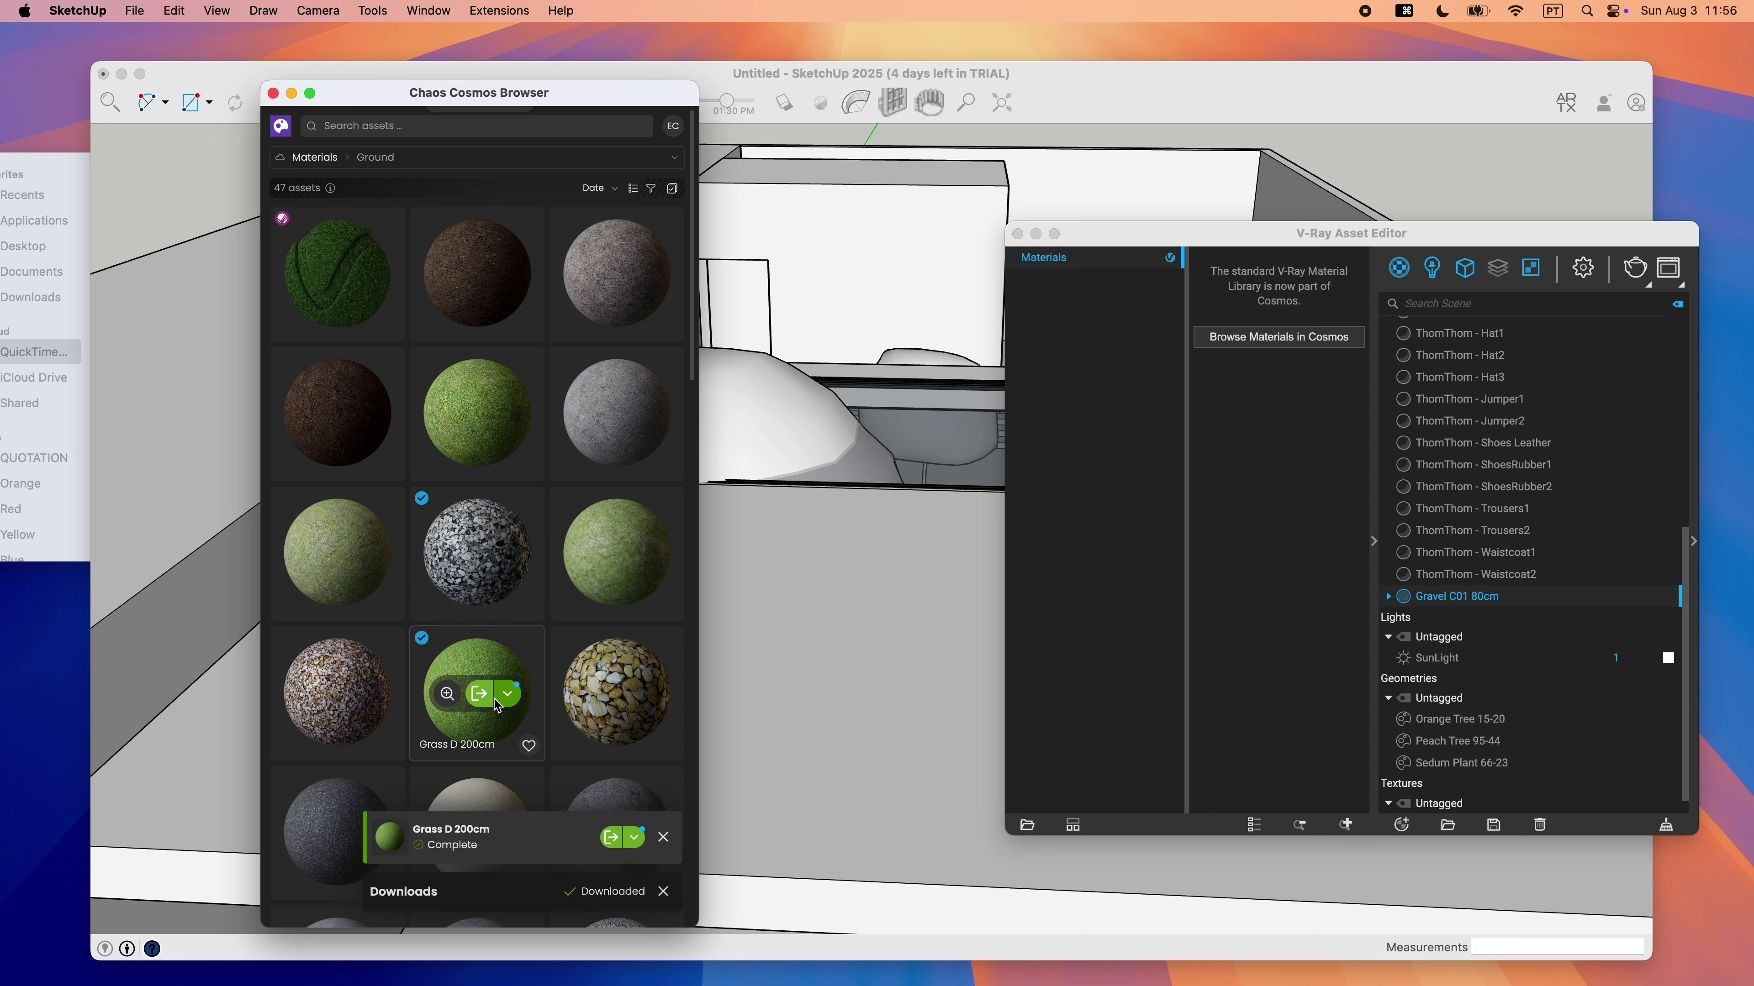
mouse_move(635, 595)
Search the Ground materials for "concrete".
click(442, 129)
text(concrete)
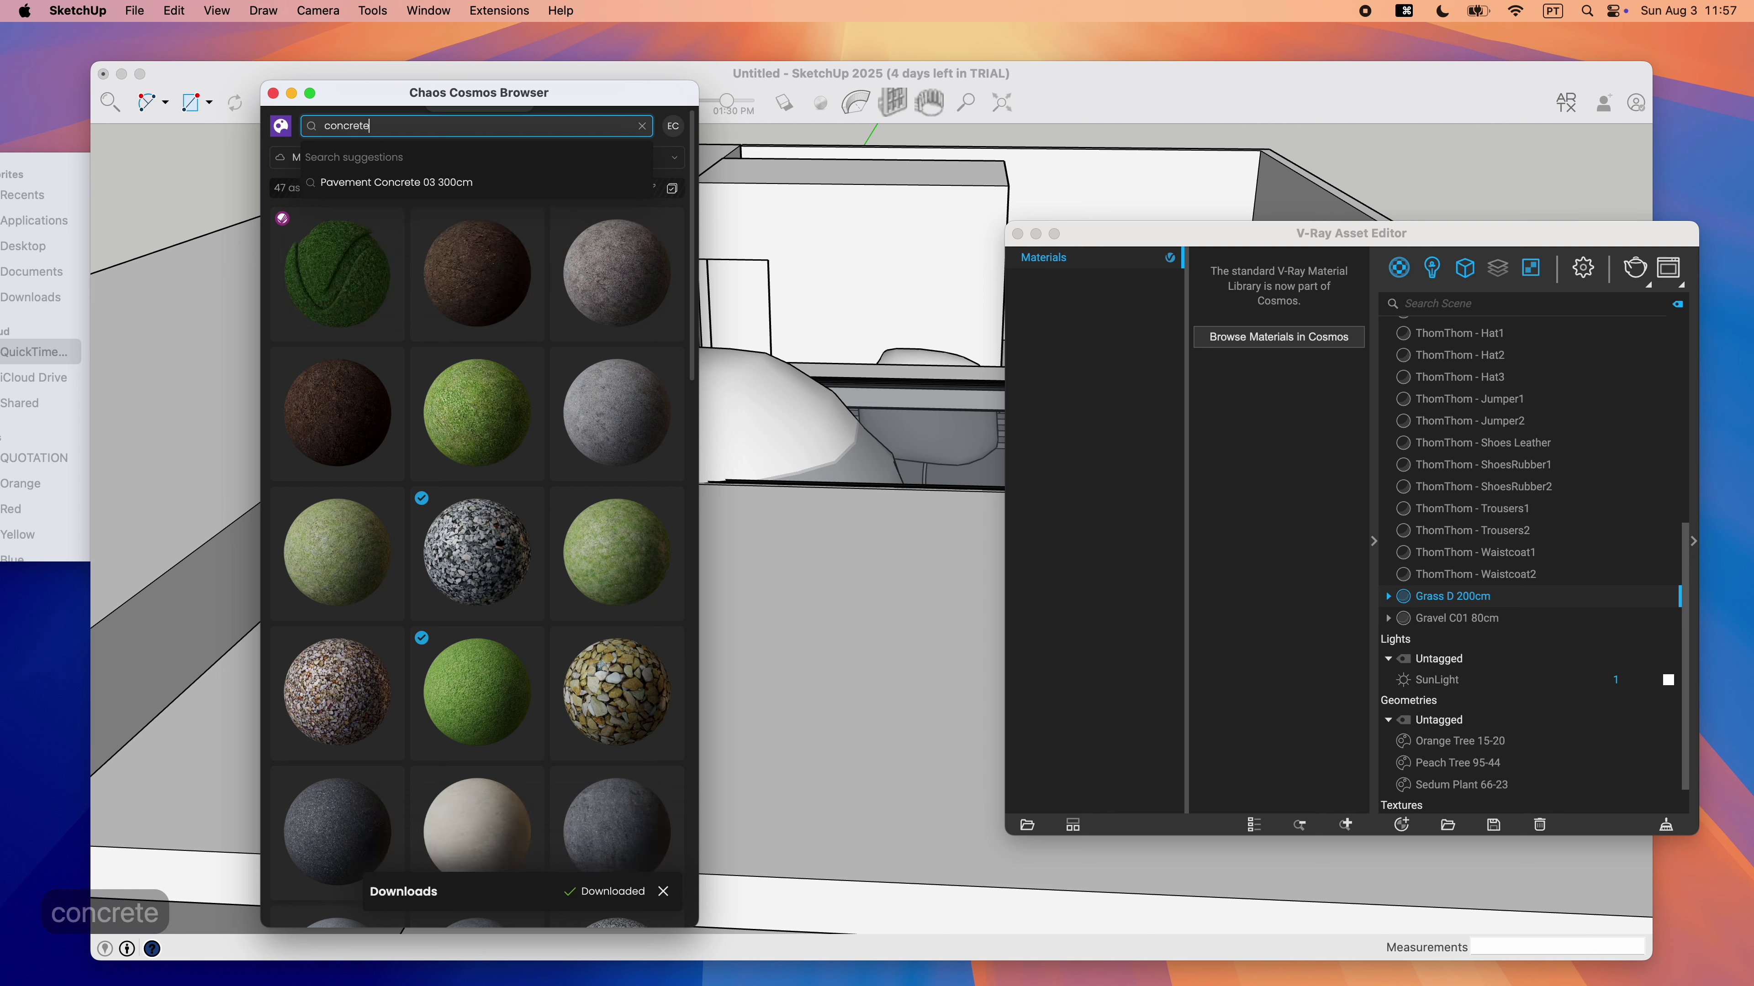
key(Return)
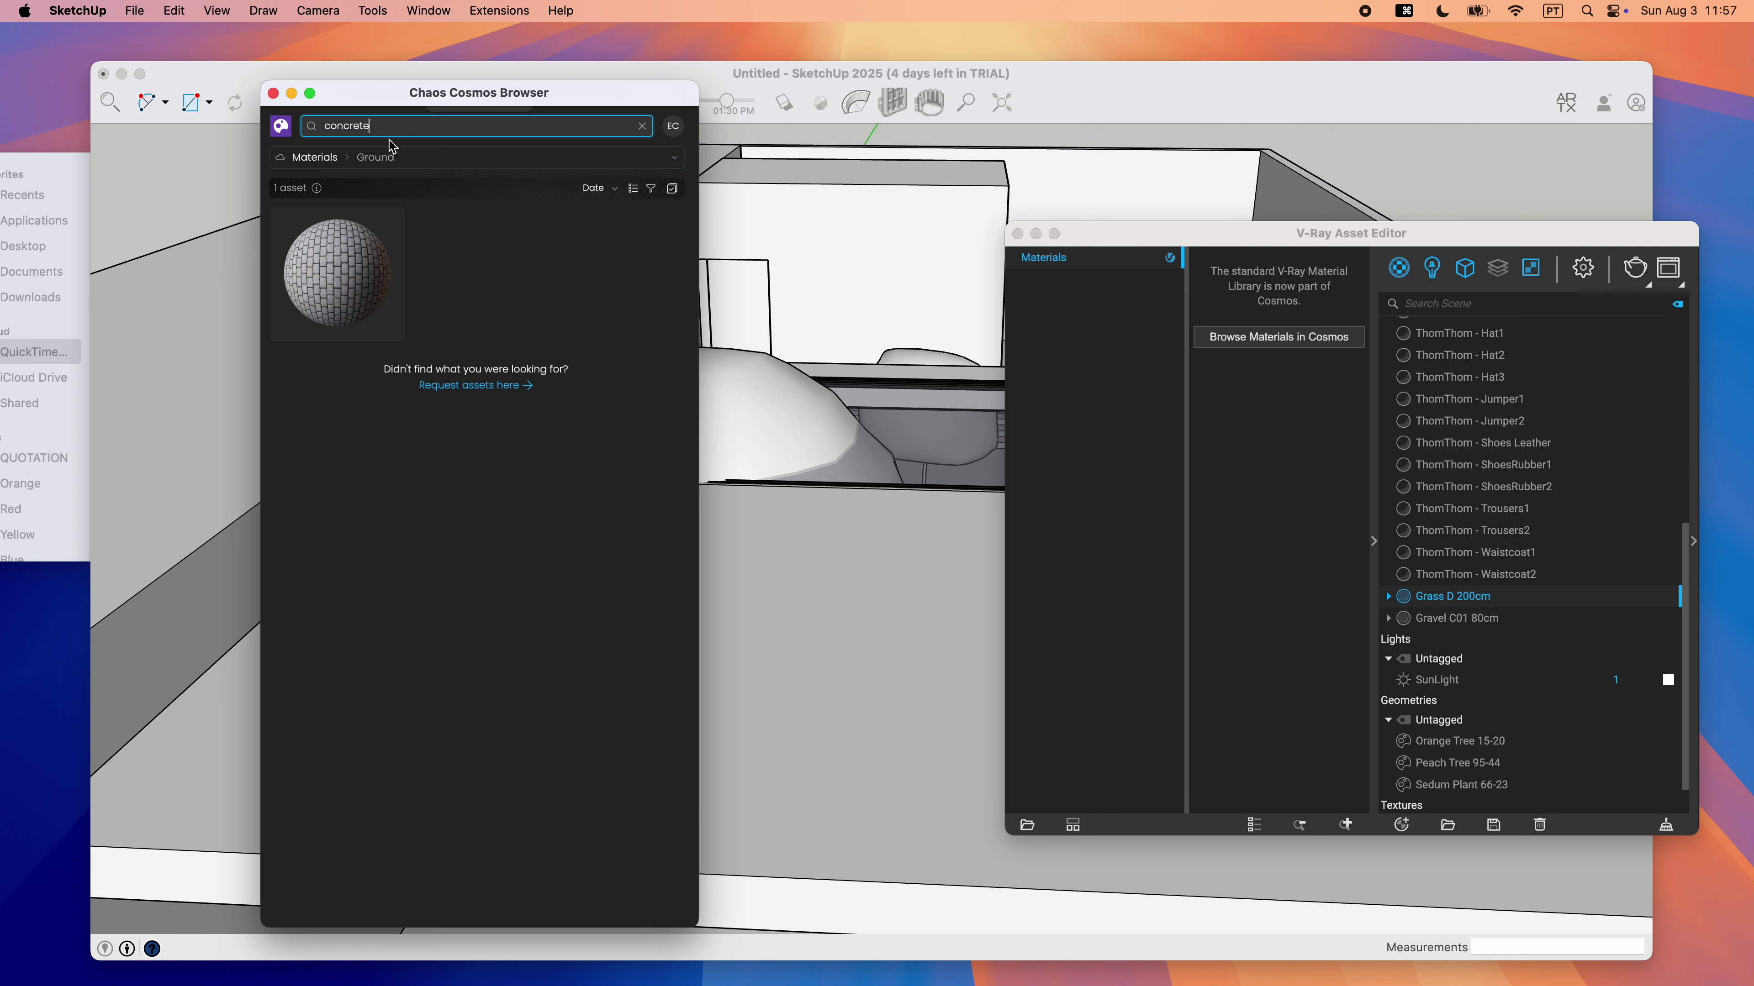
click(396, 132)
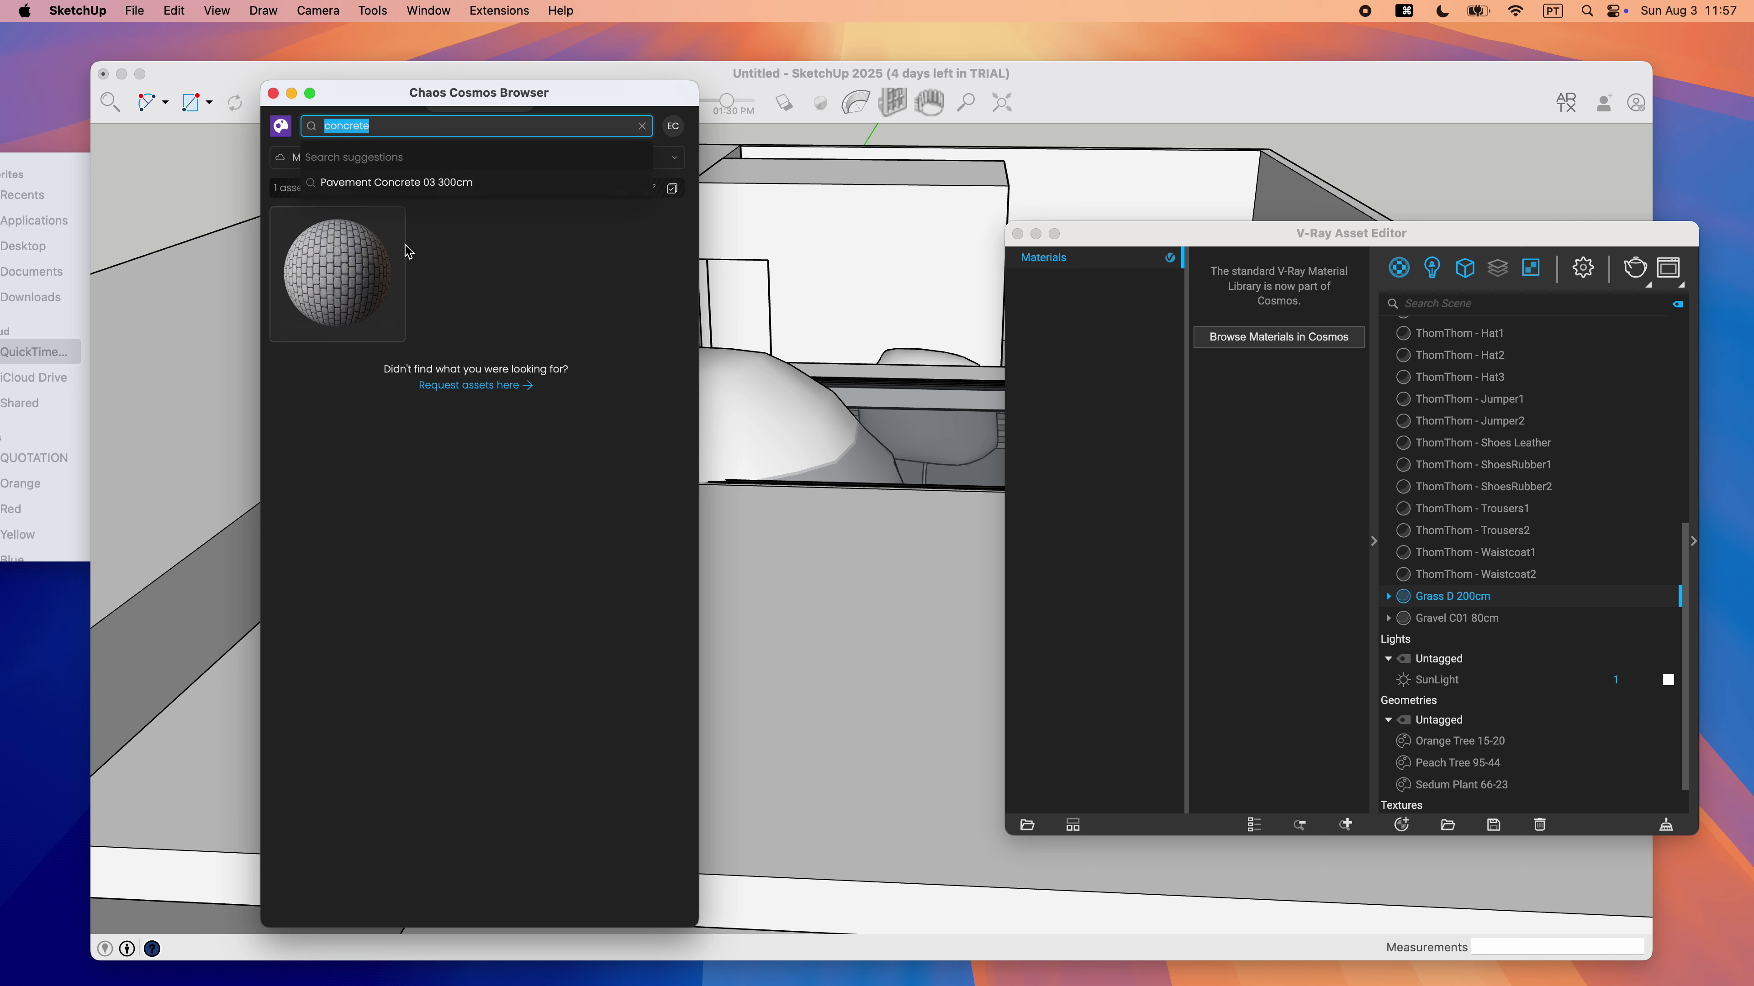
Switch to the Concrete materials category and import Concrete Floor Semigloss 300cm into the scene.
click(631, 165)
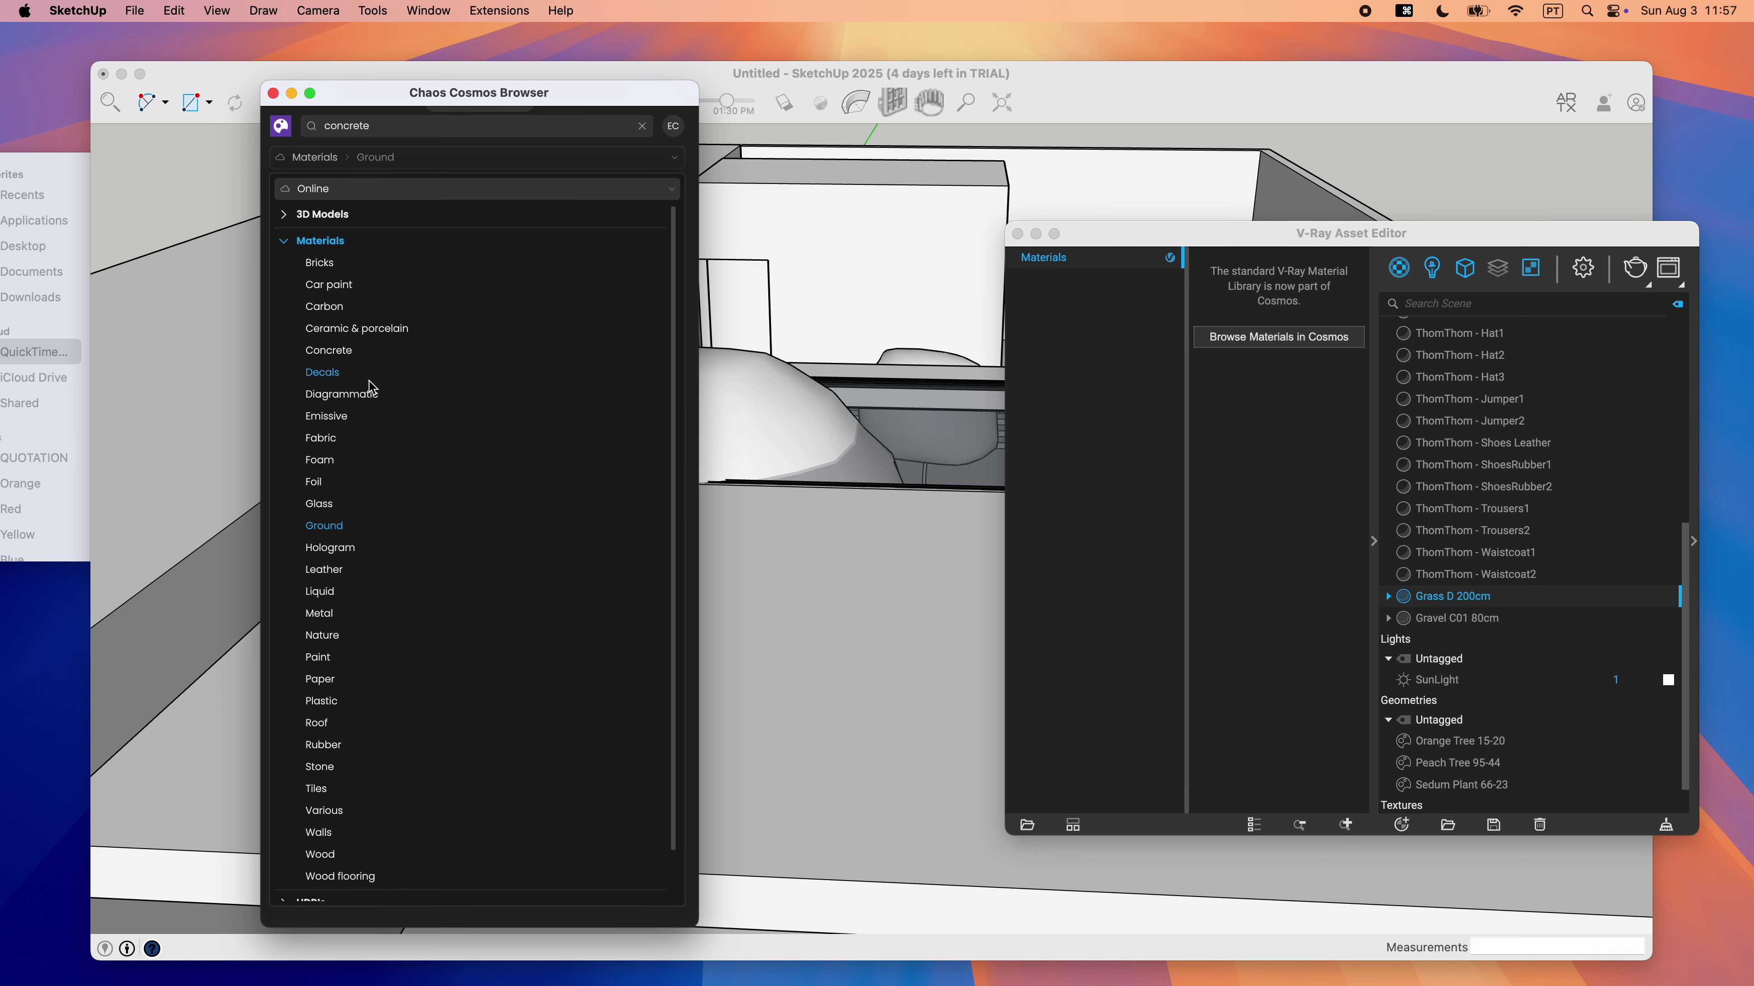
click(354, 359)
click(339, 414)
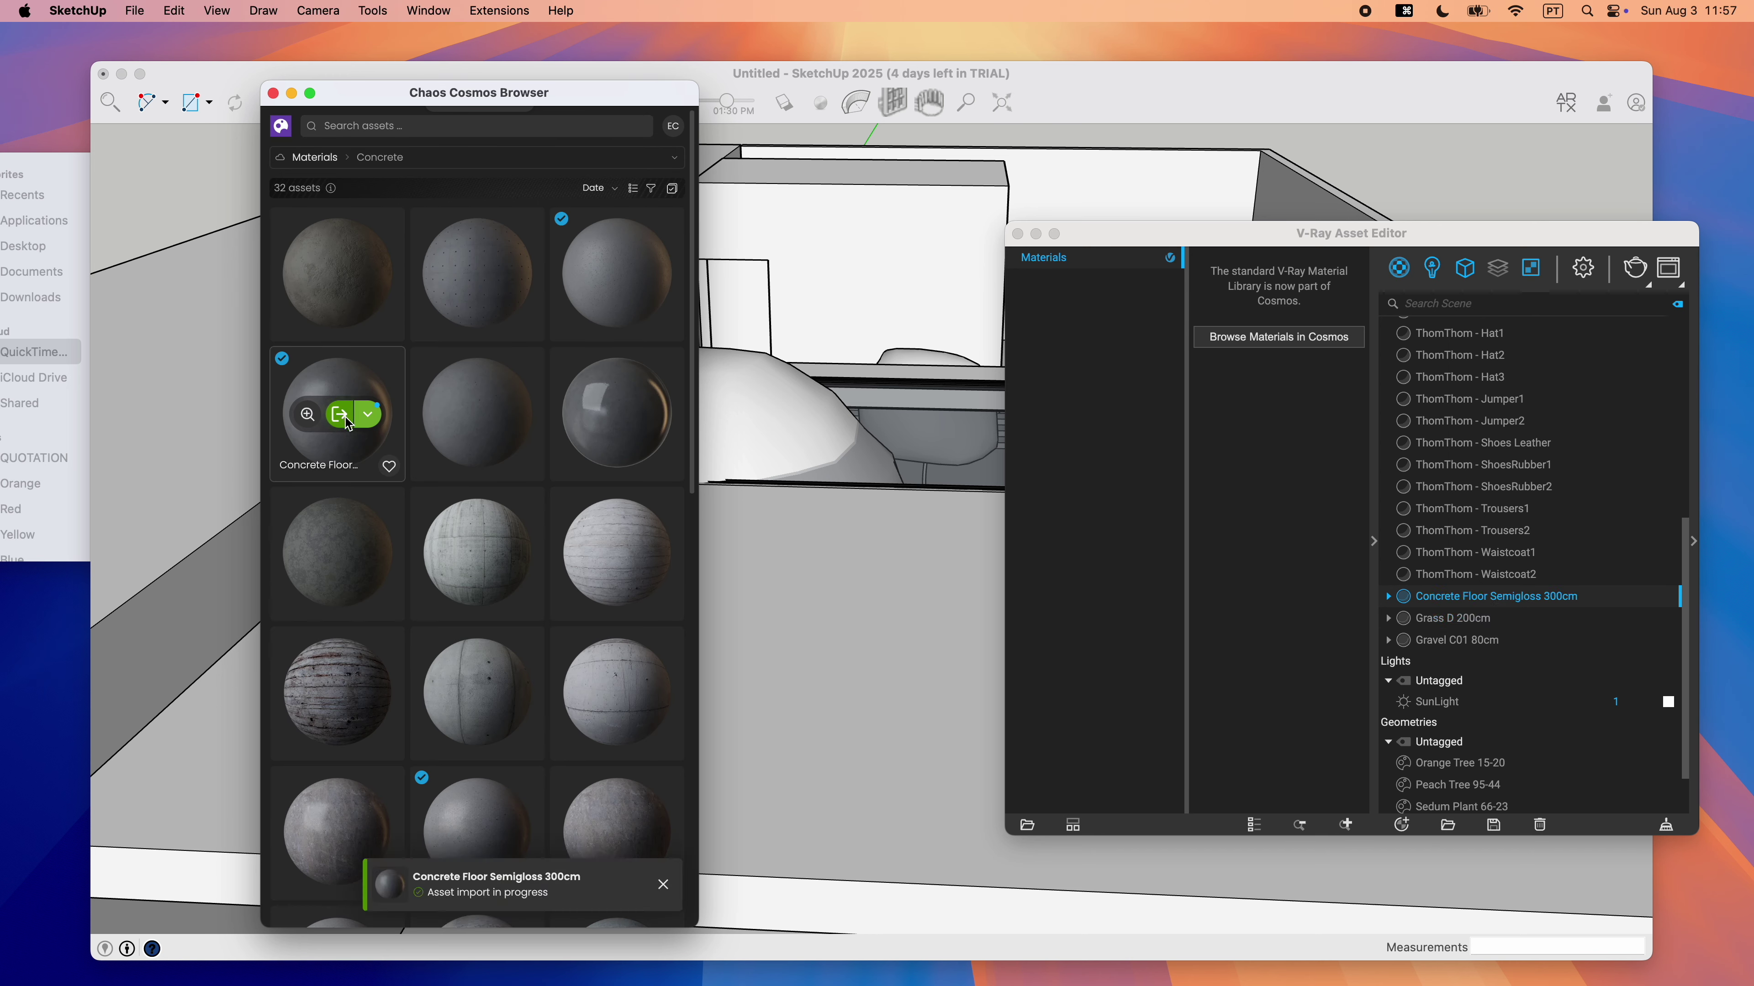
Look through the Concrete, Stone and Ceramic & porcelain material categories for another surface finish.
scroll(511, 518, down, 10)
scroll(513, 519, up, 10)
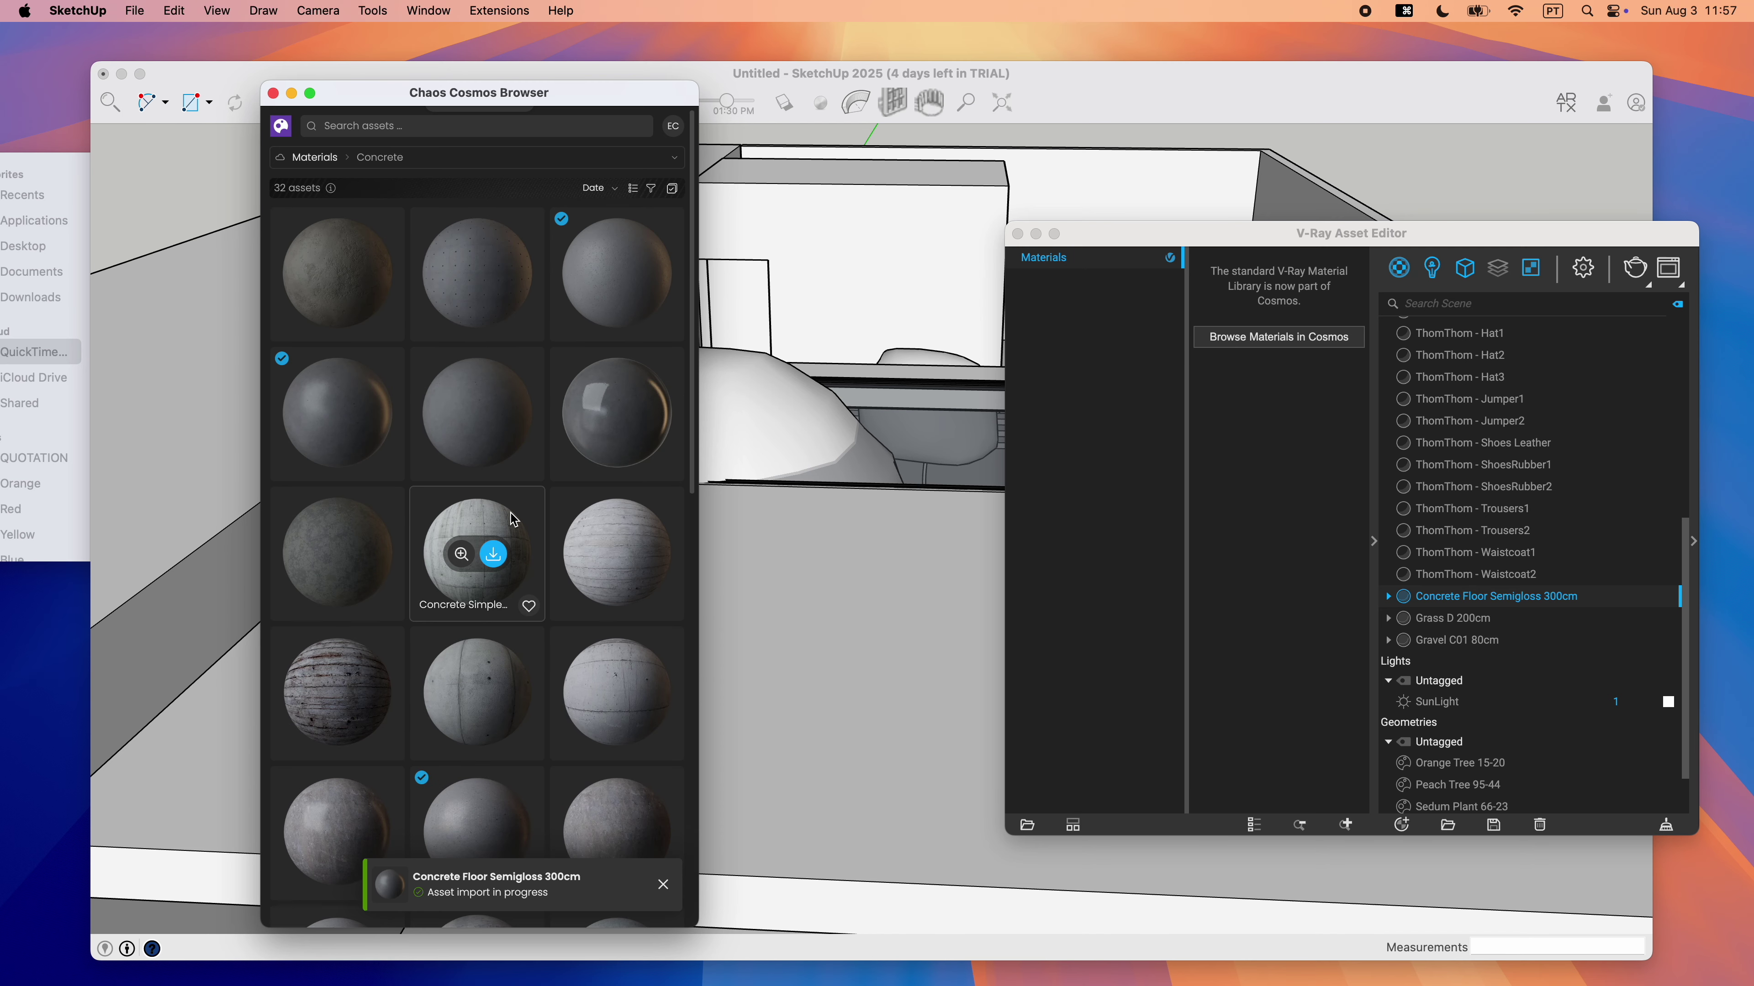
scroll(512, 519, down, 10)
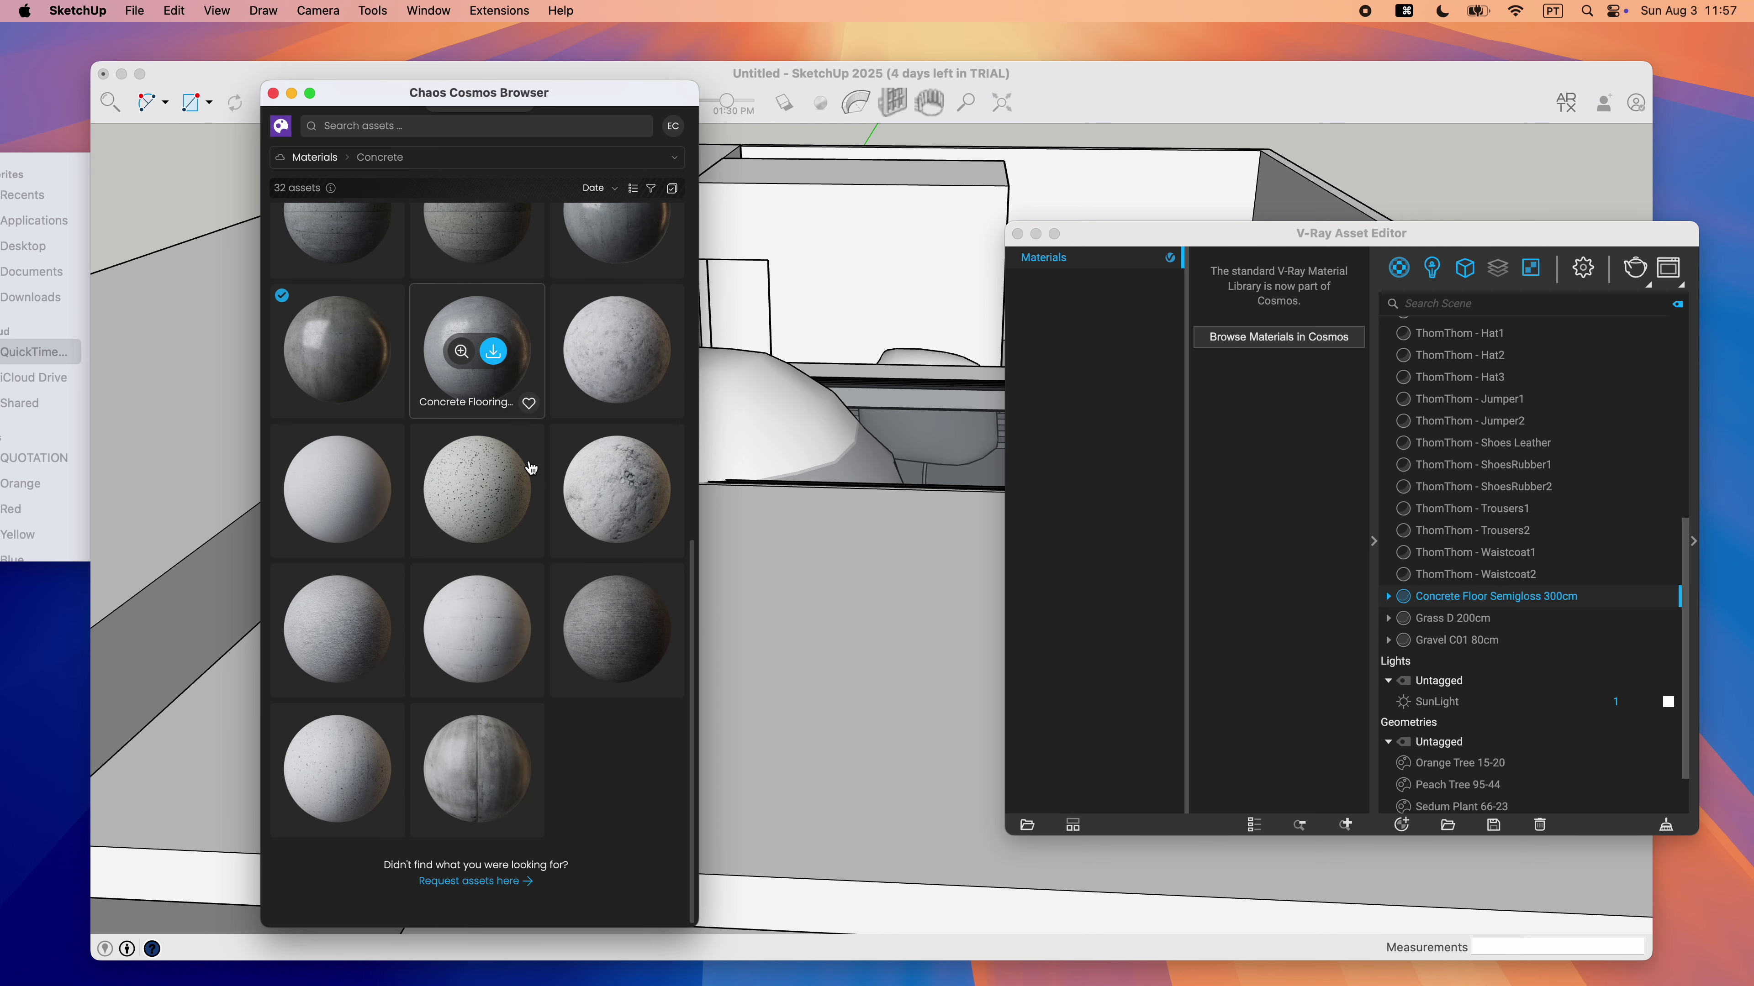
scroll(530, 469, up, 7)
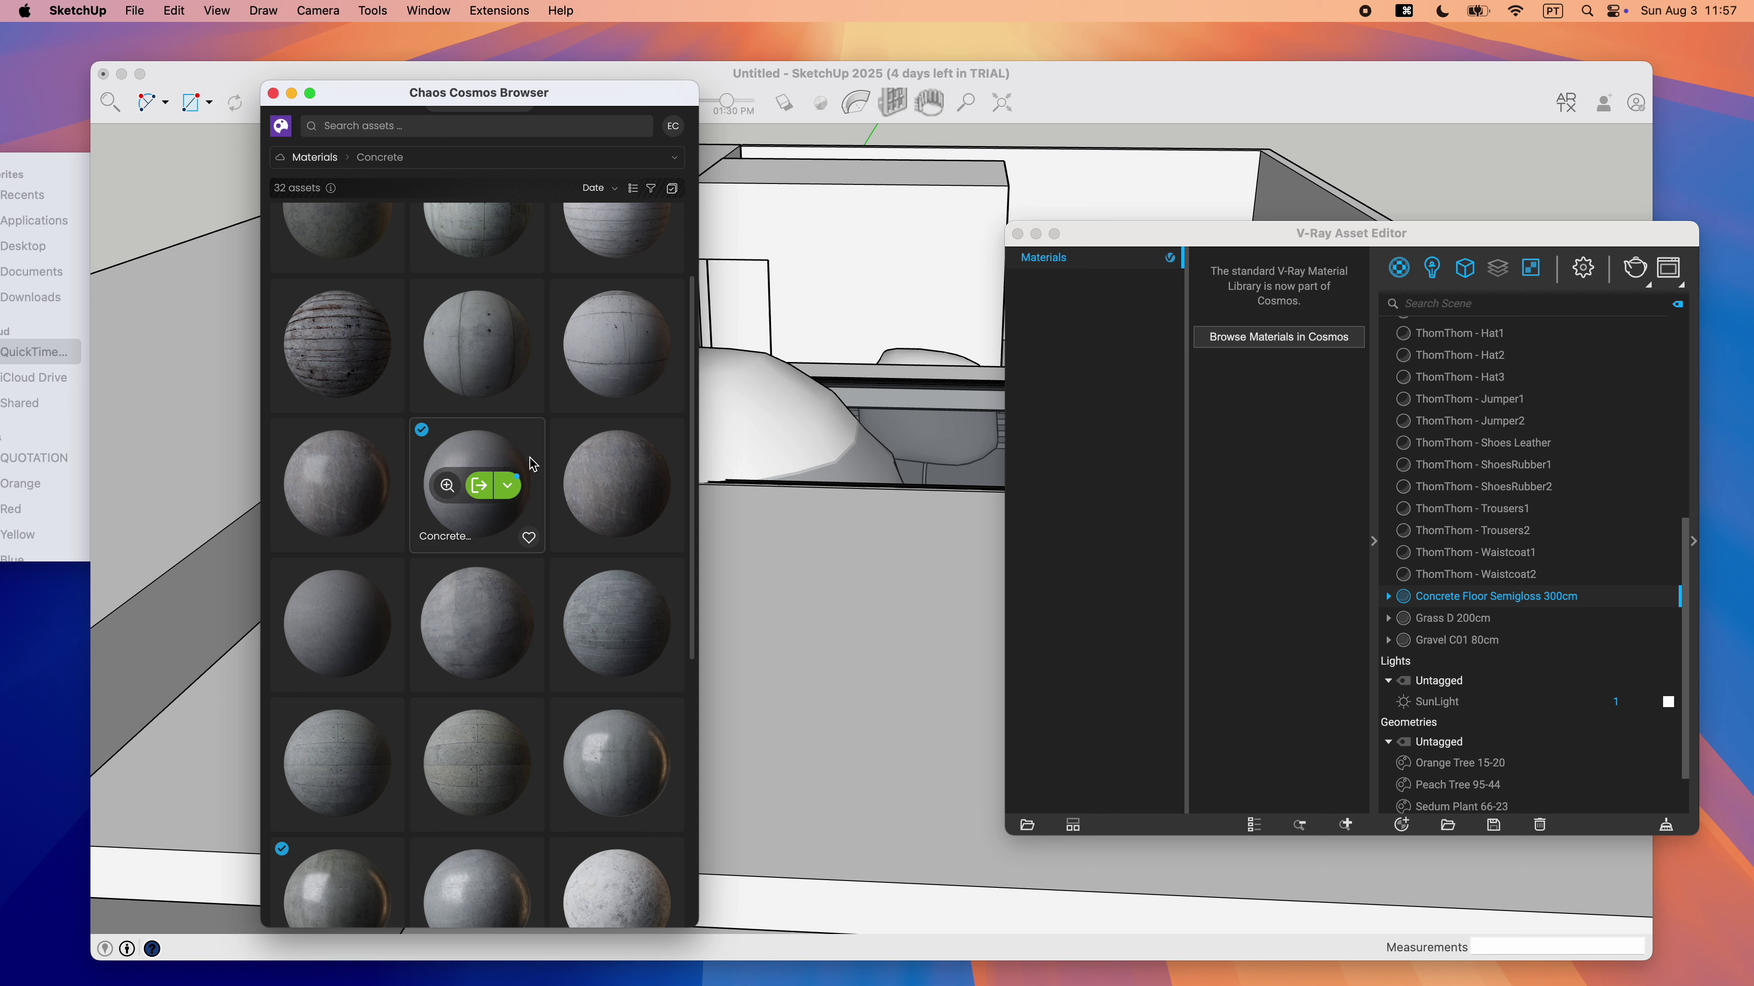
click(428, 157)
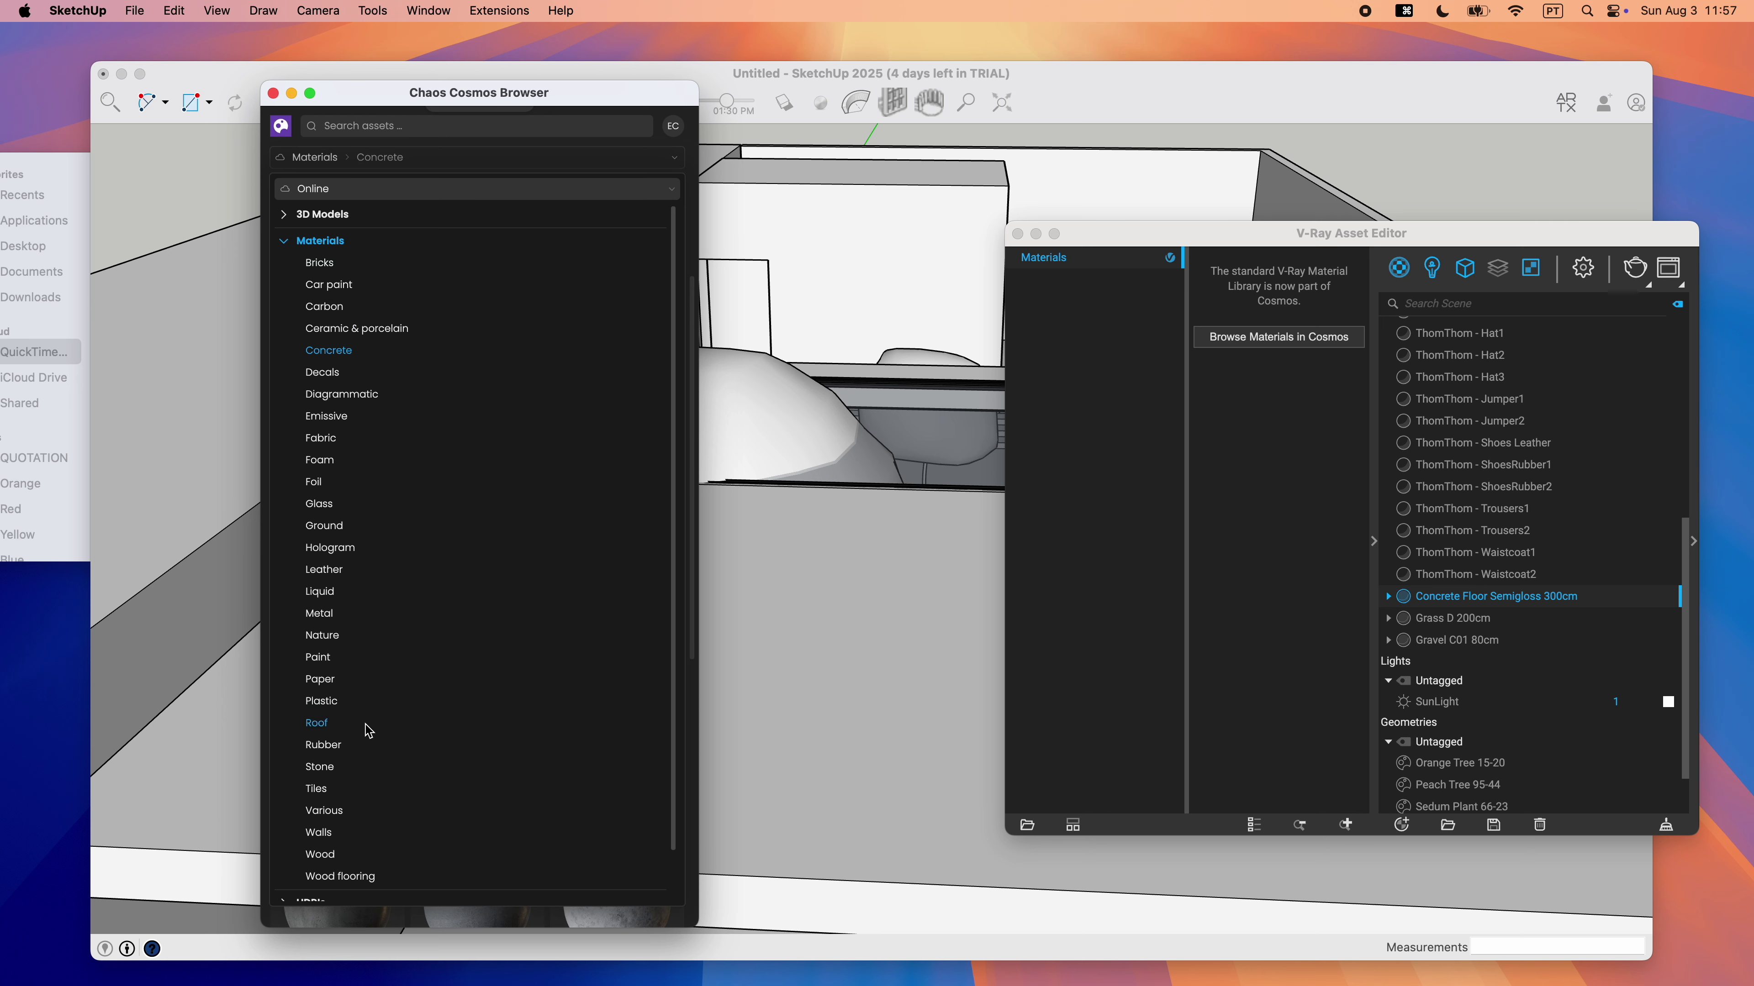
click(348, 768)
scroll(508, 470, down, 5)
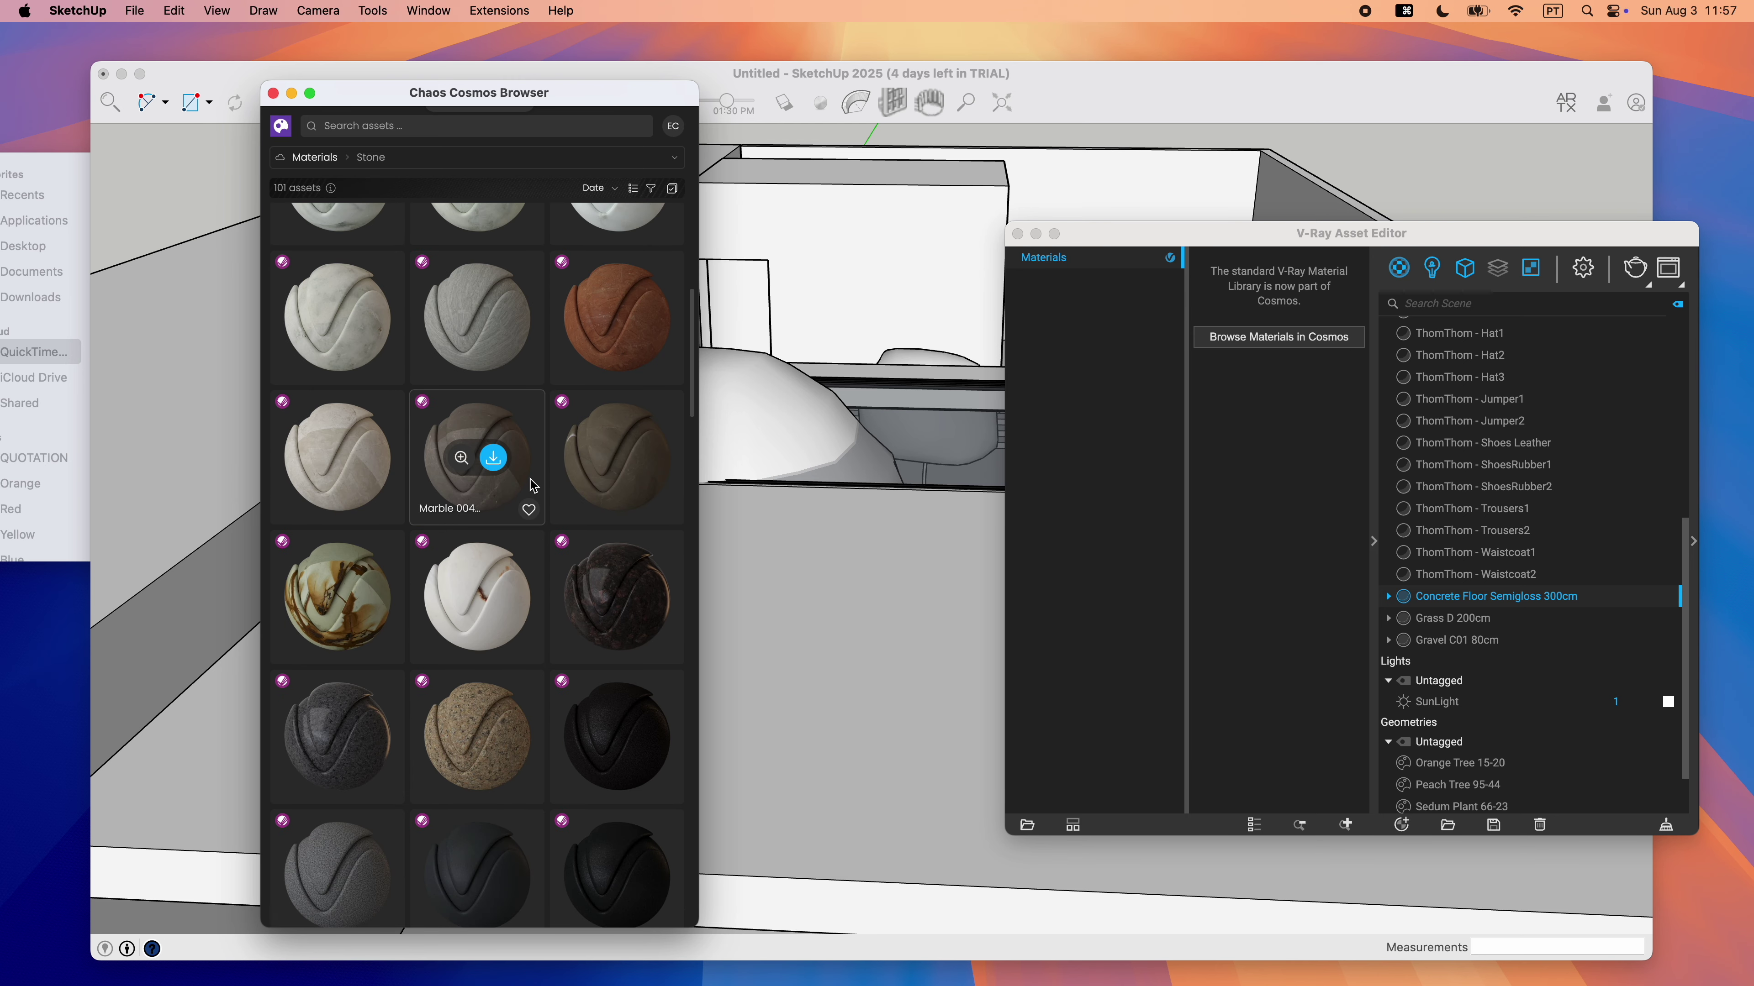
scroll(532, 485, down, 3)
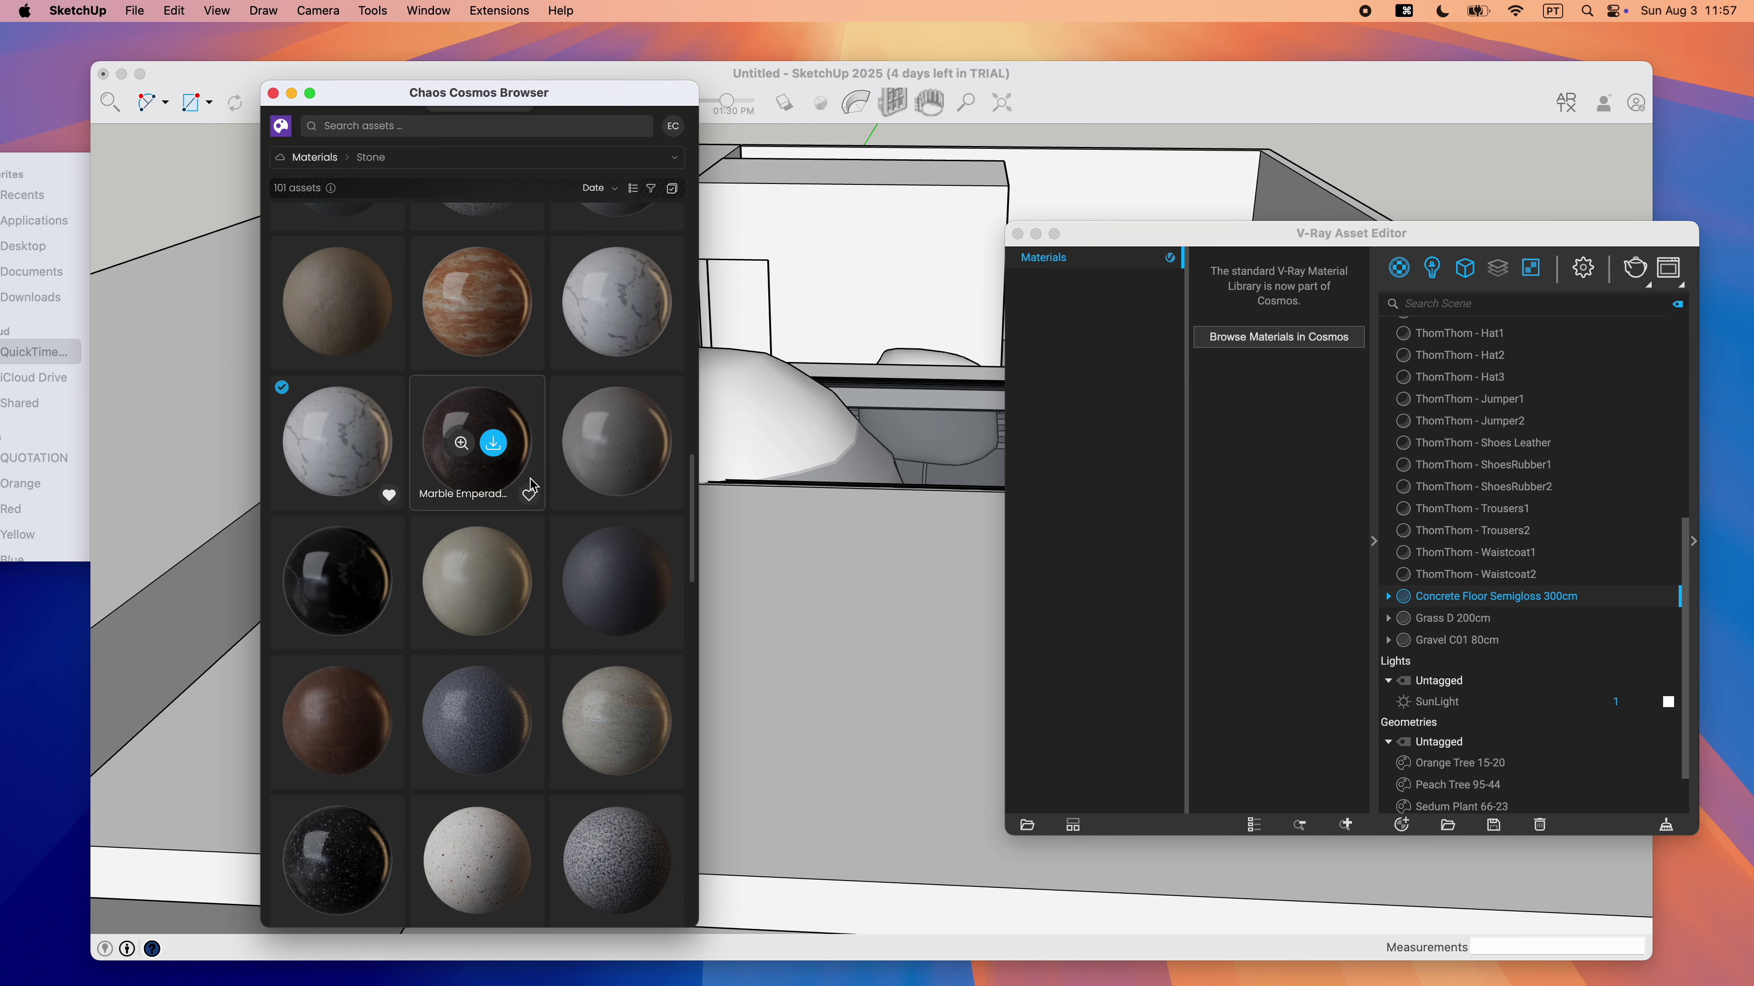
scroll(476, 573, down, 10)
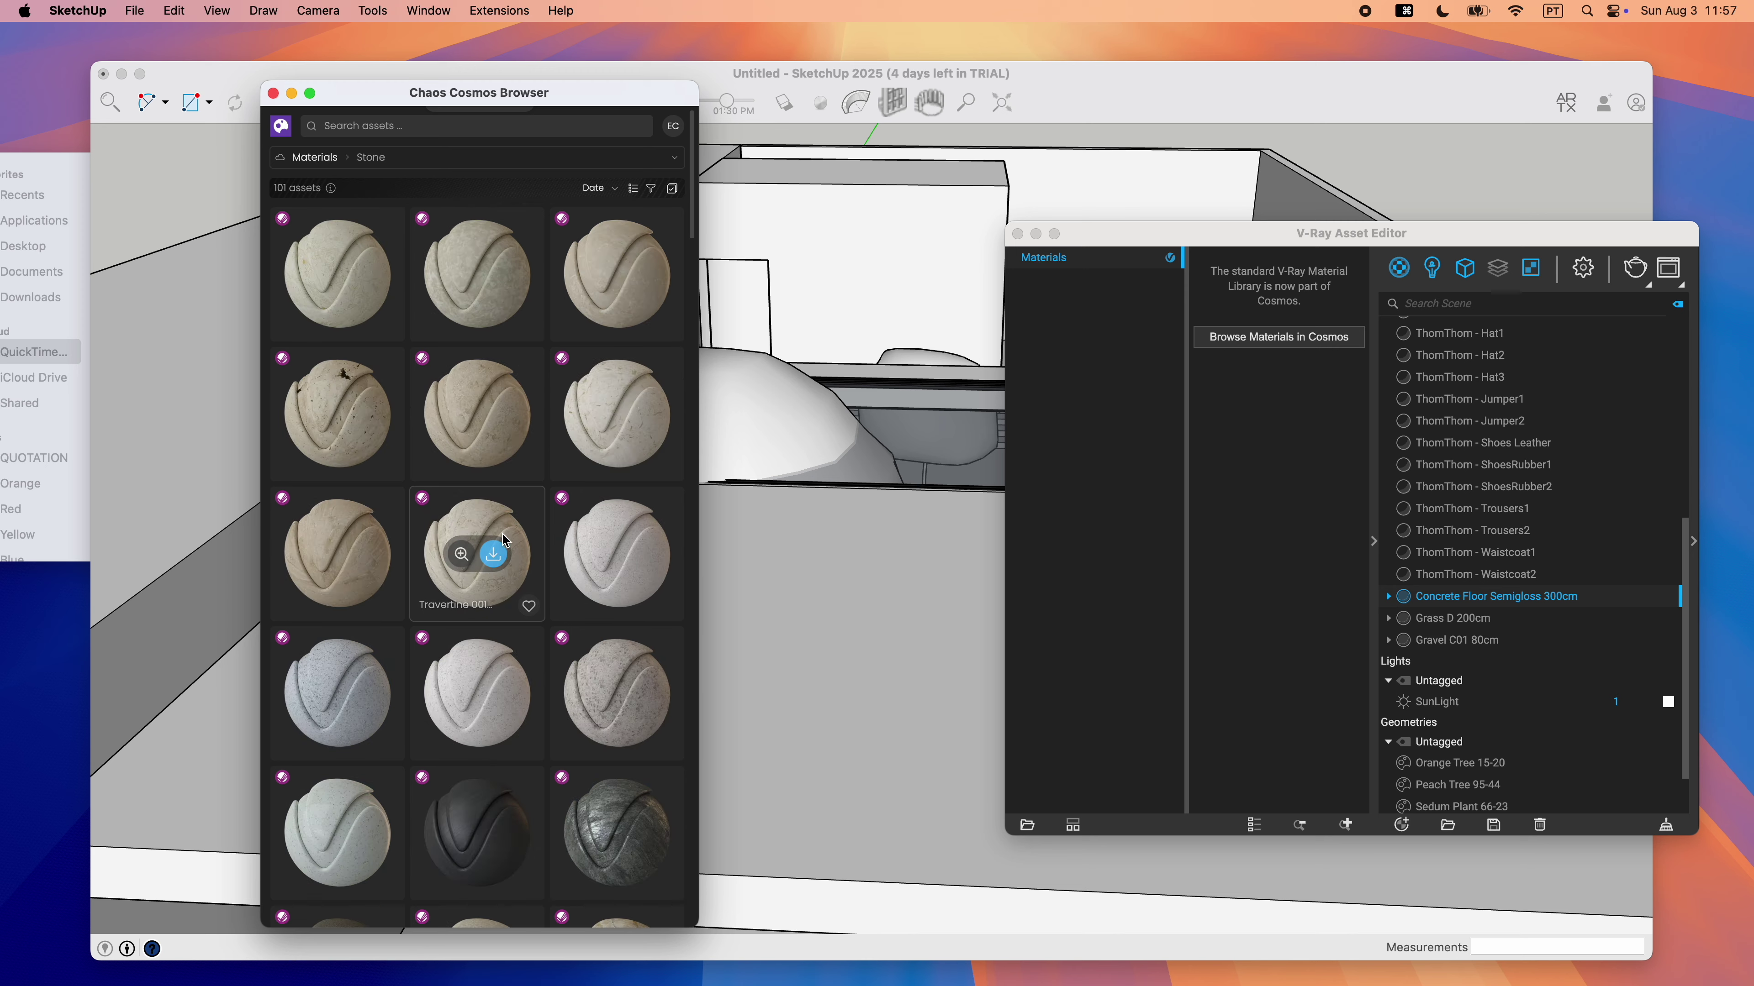
click(426, 157)
click(413, 328)
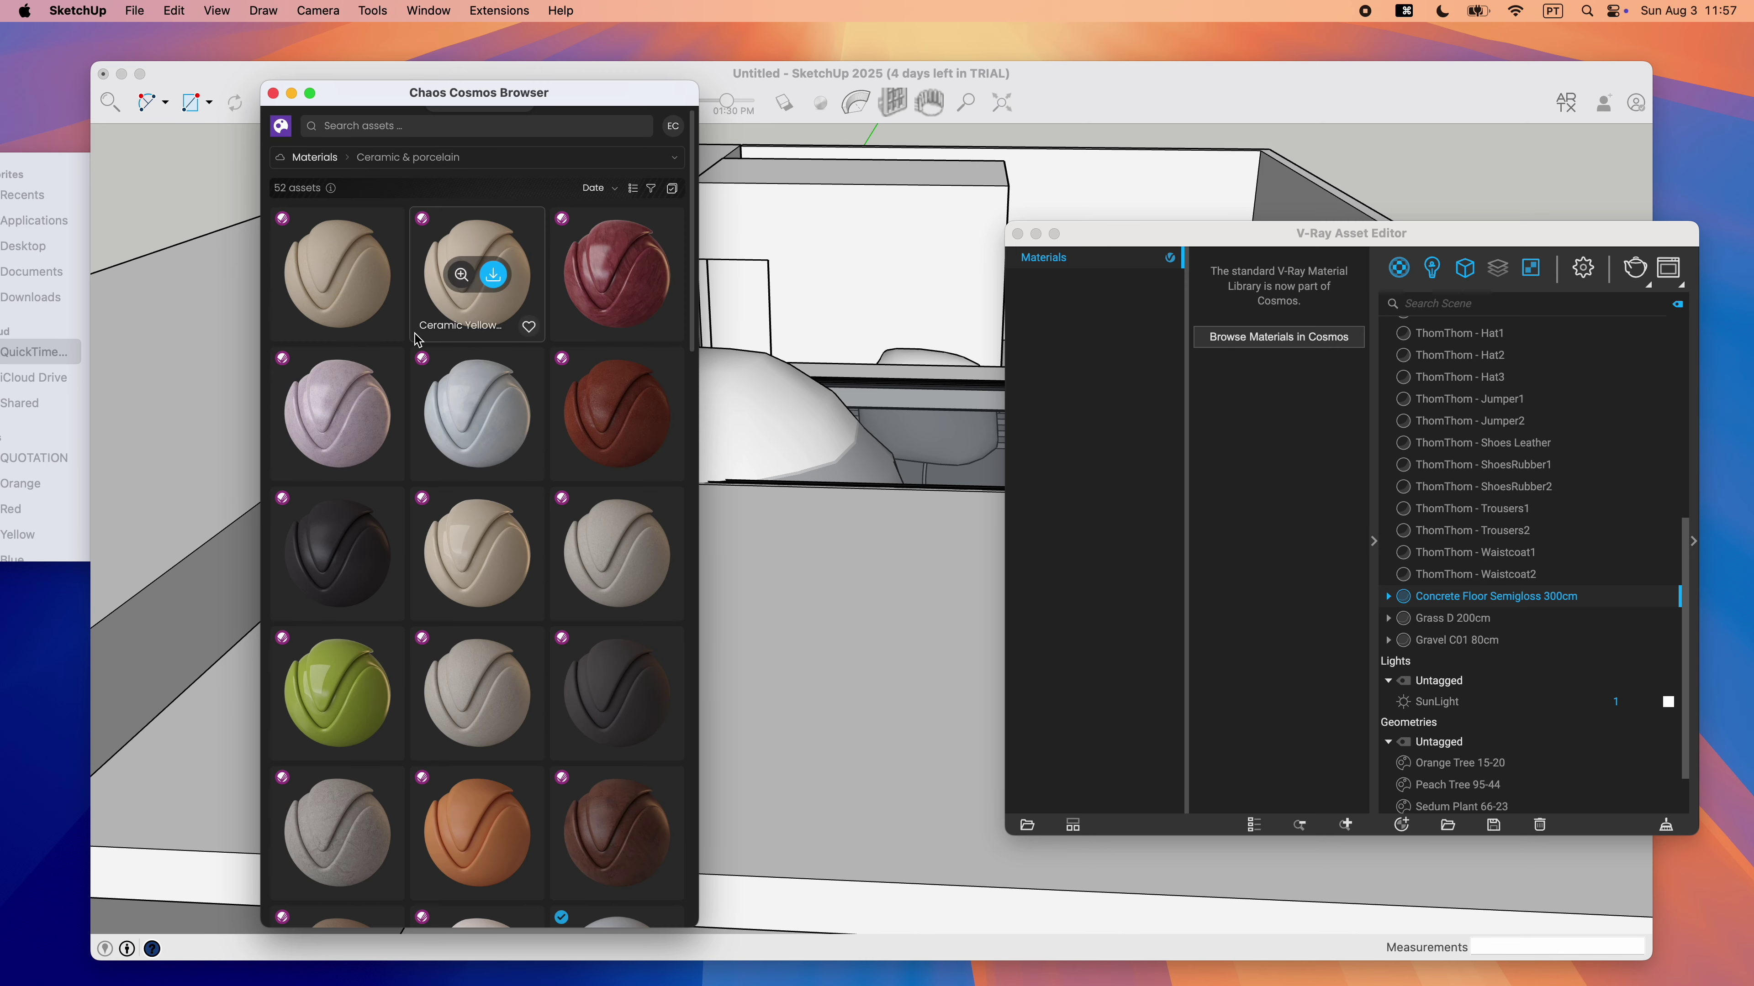
Import the Cementine Hexagonal Tiles 255cm material from the Tiles category.
click(407, 158)
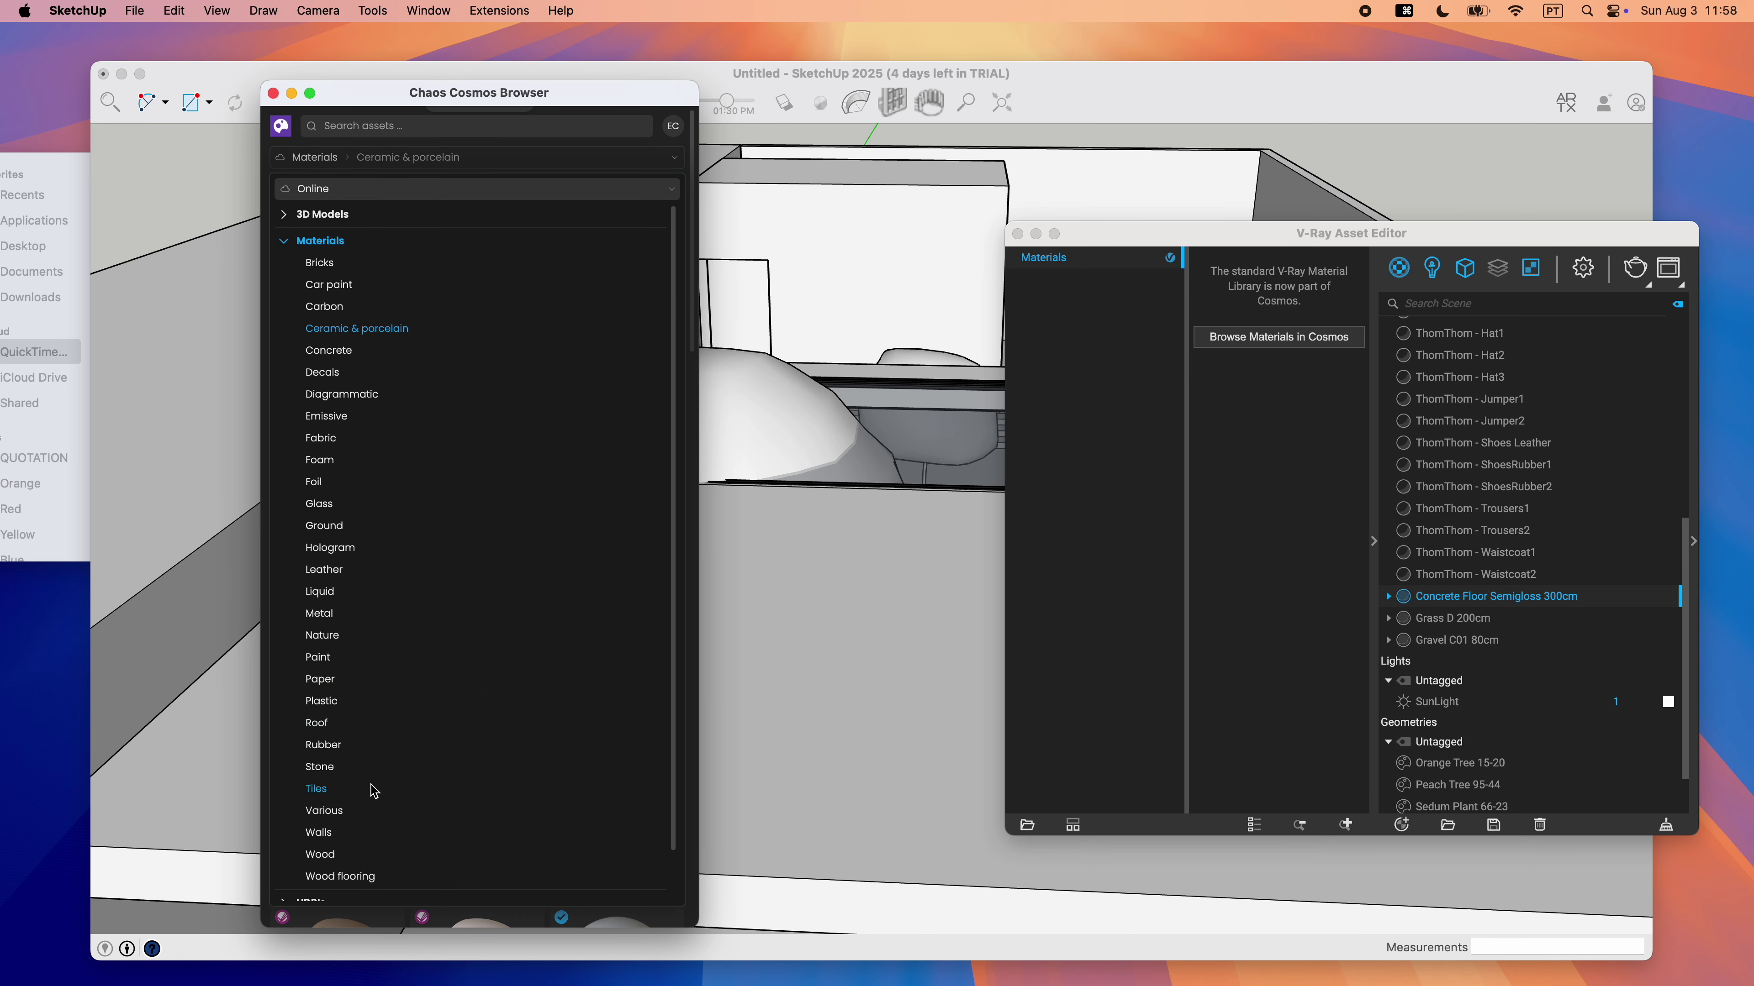
click(373, 791)
scroll(566, 563, down, 8)
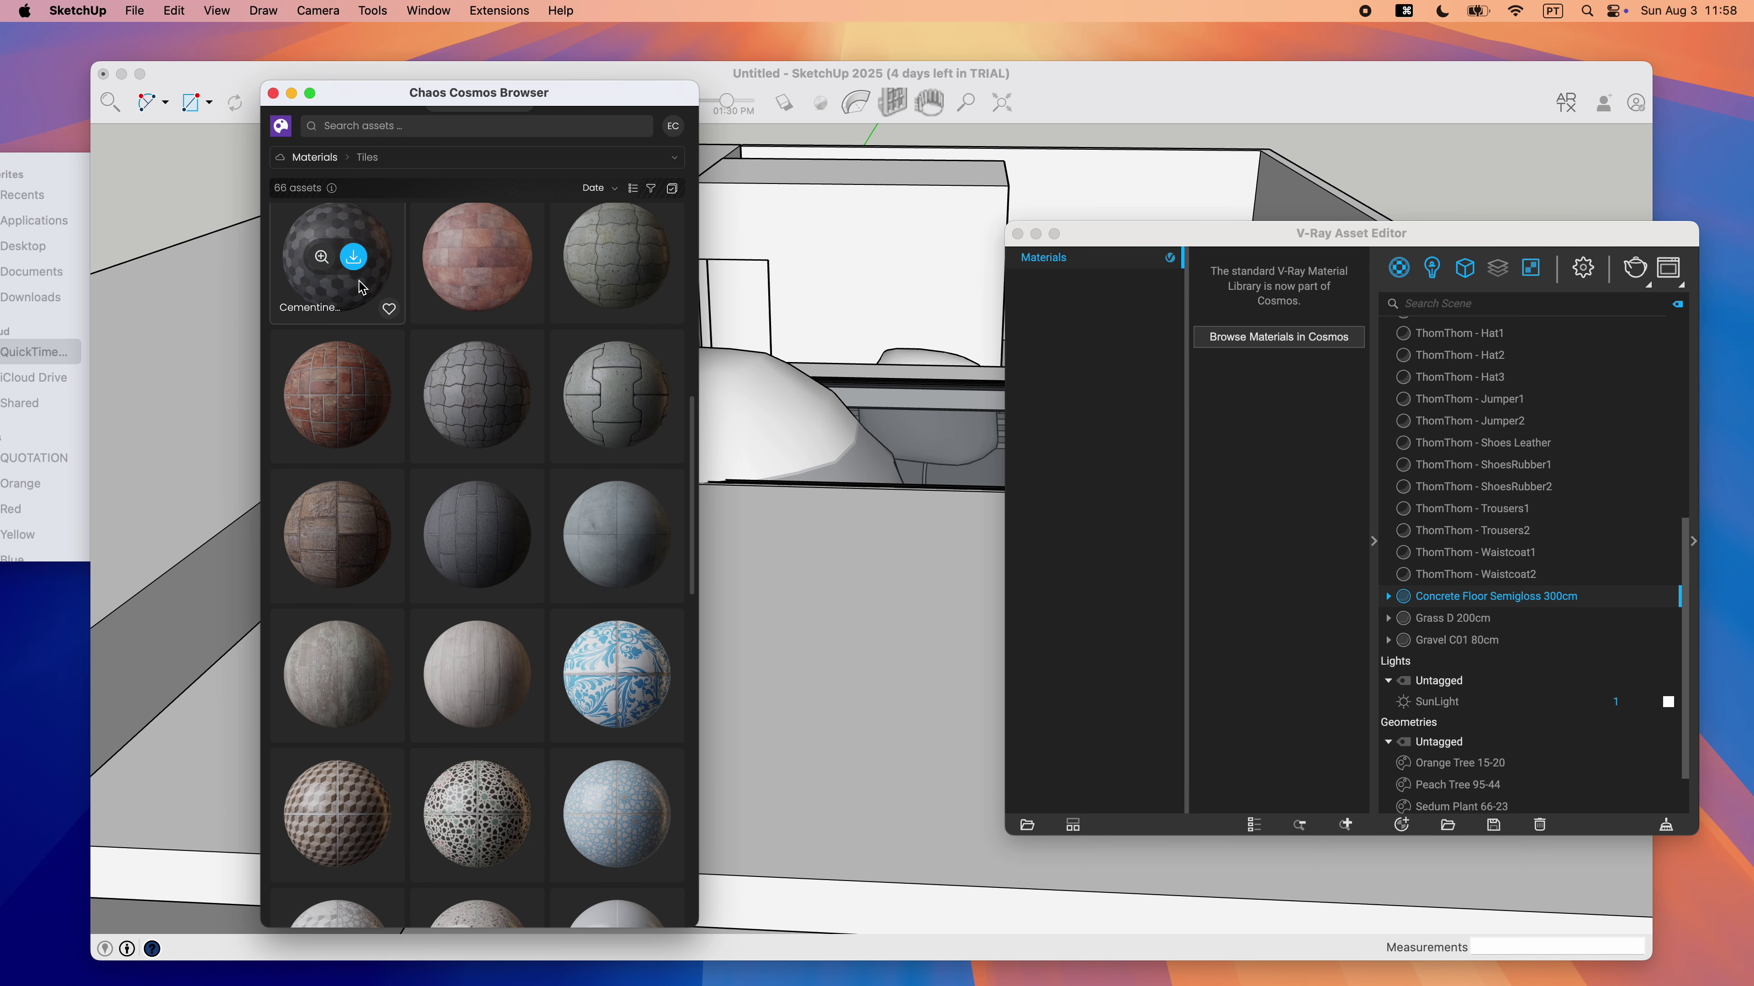
click(353, 257)
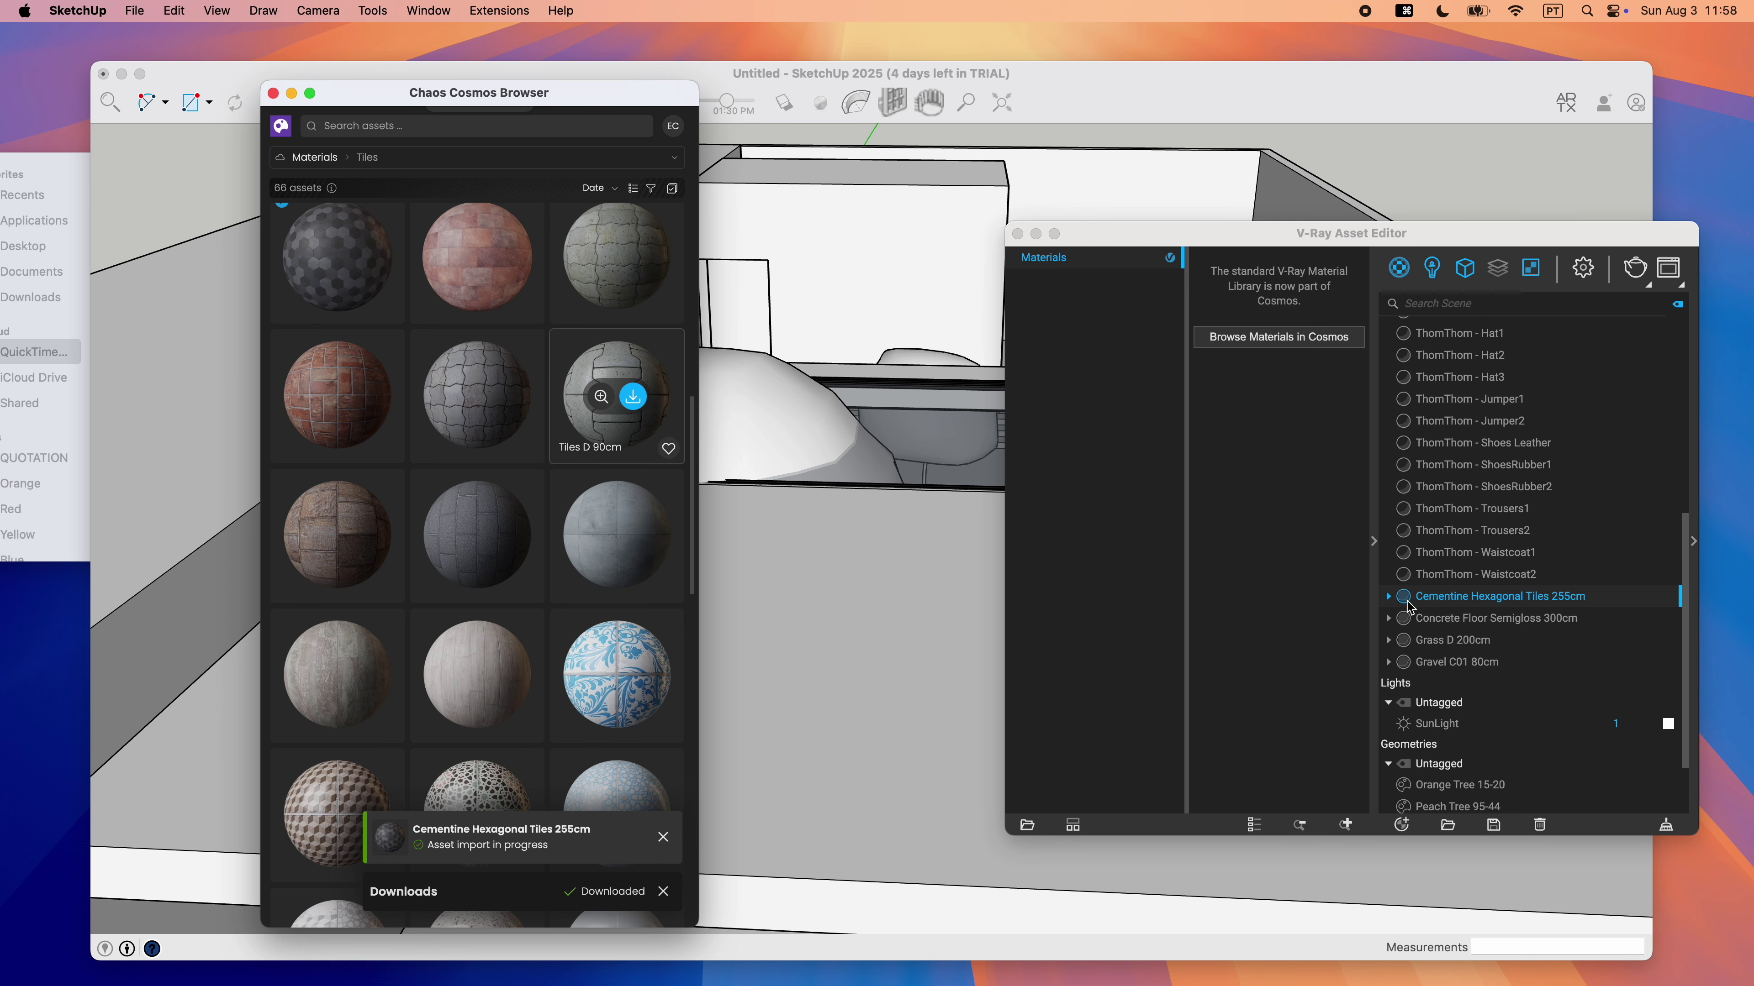
Close the Chaos Cosmos browser and expand the model window to full screen.
click(272, 93)
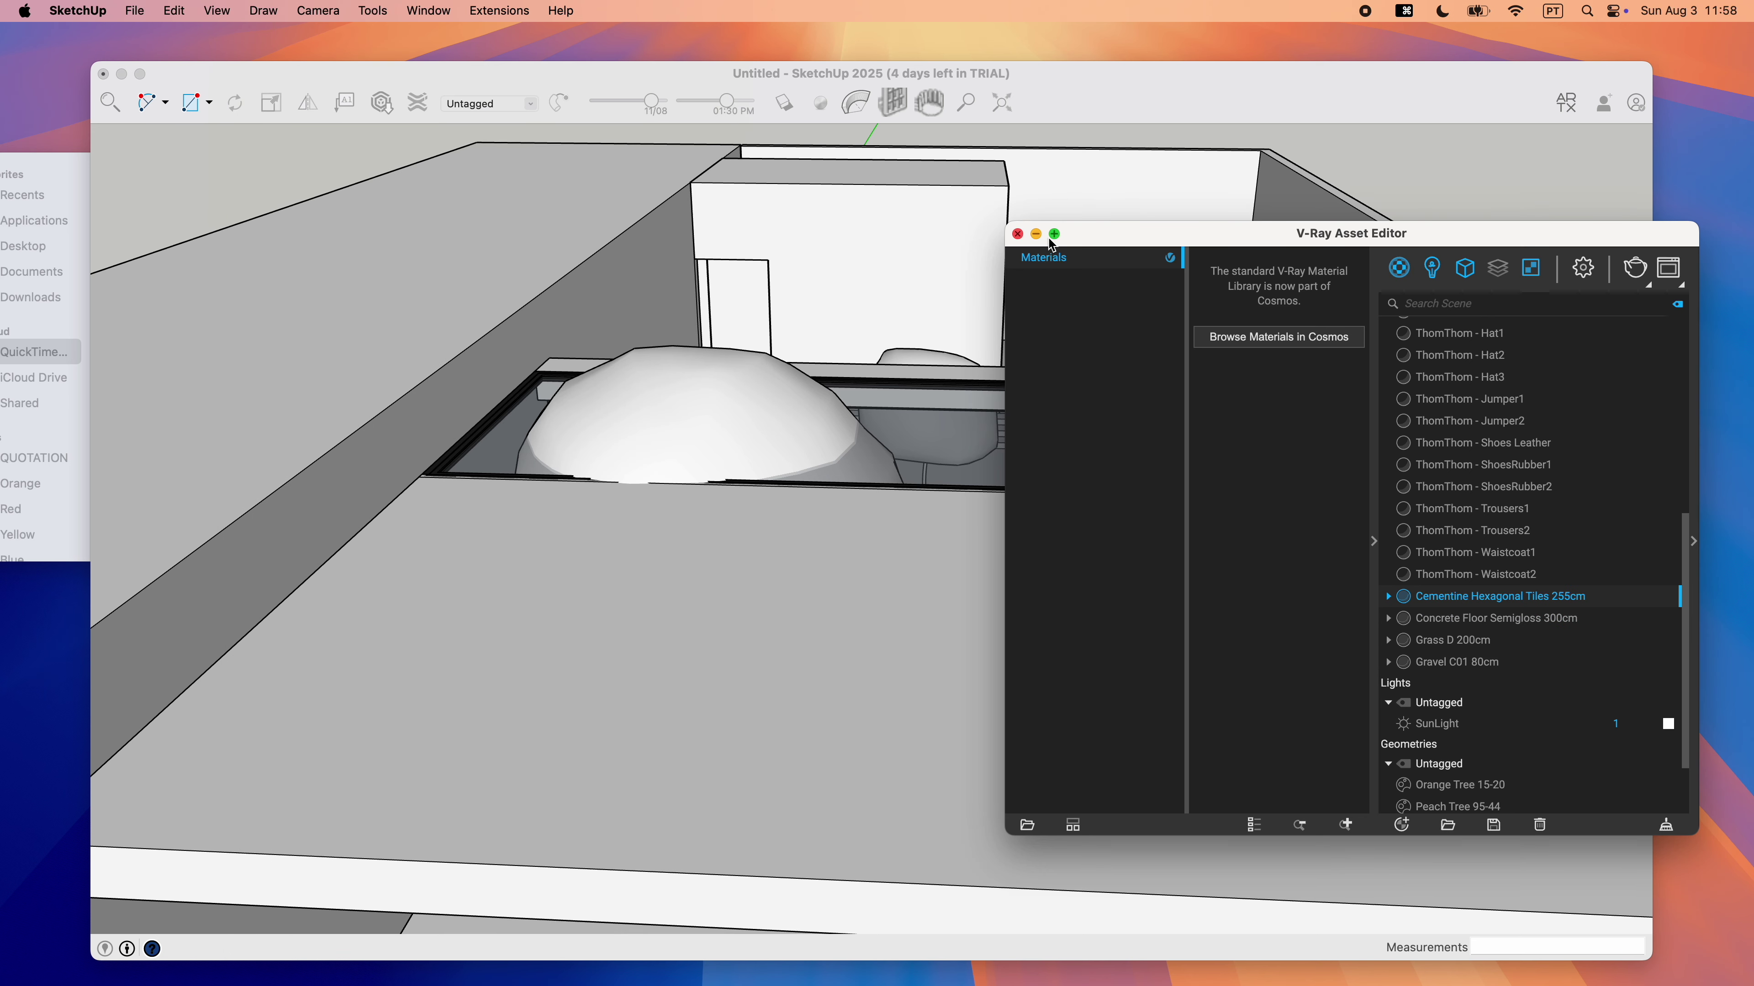
click(141, 74)
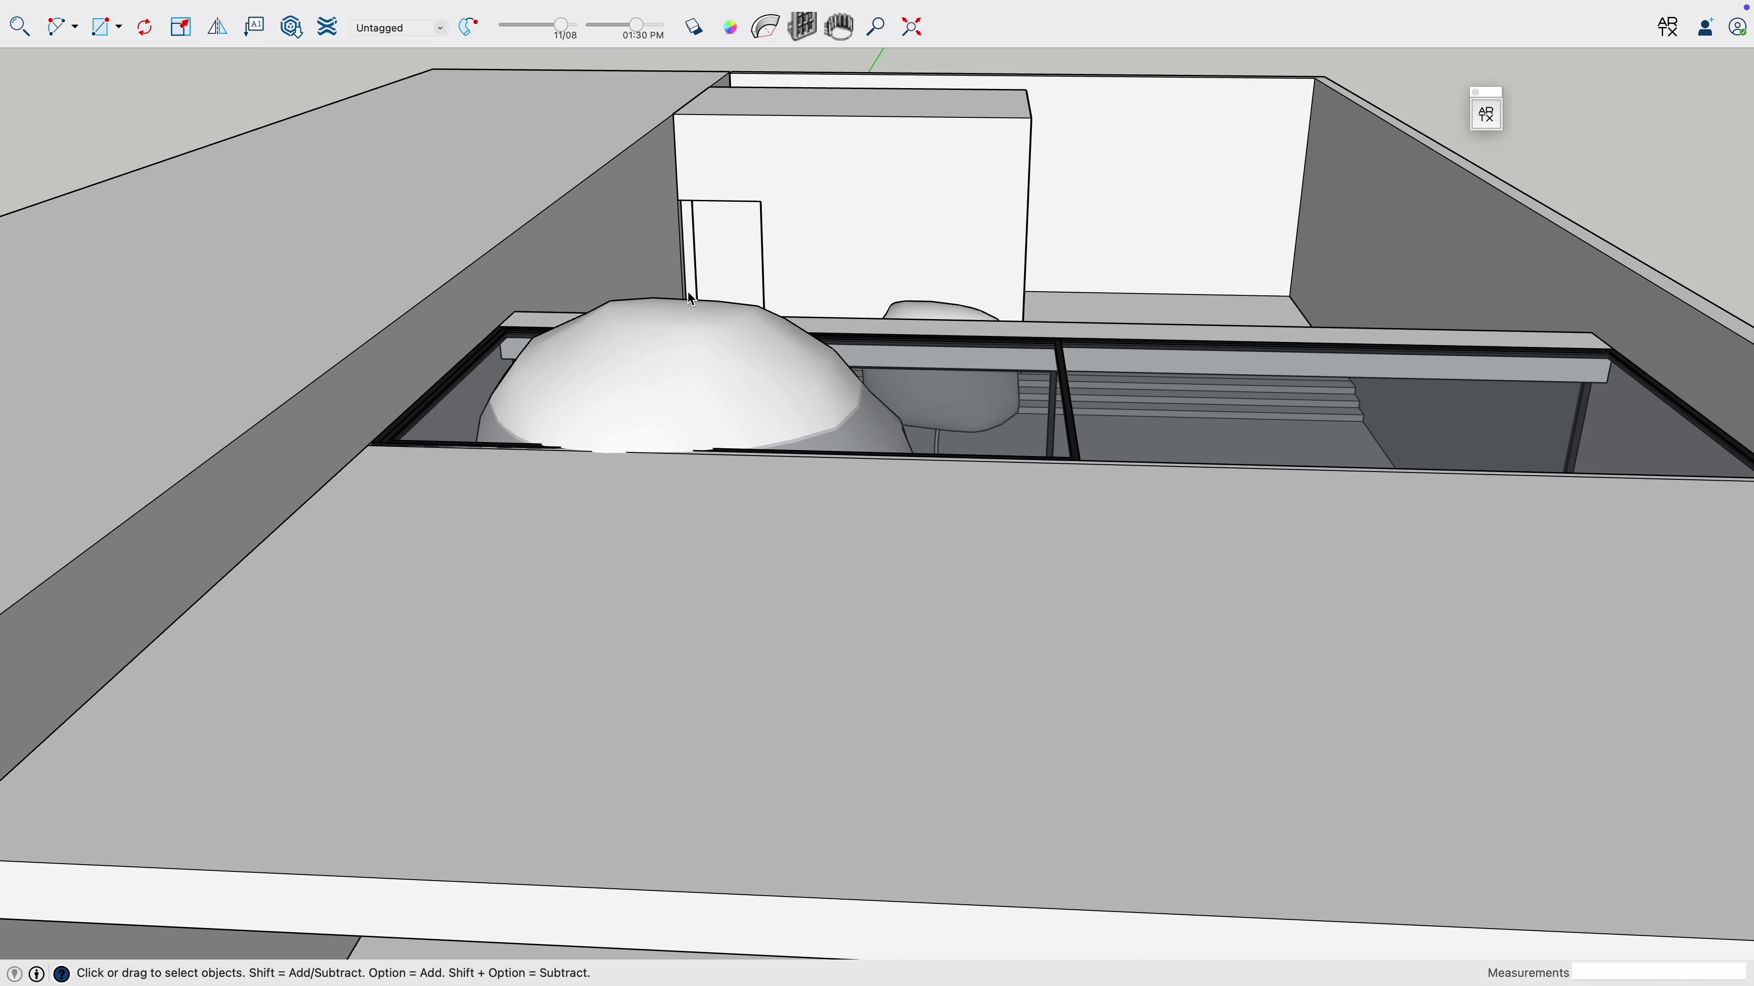
click(52, 41)
click(1001, 278)
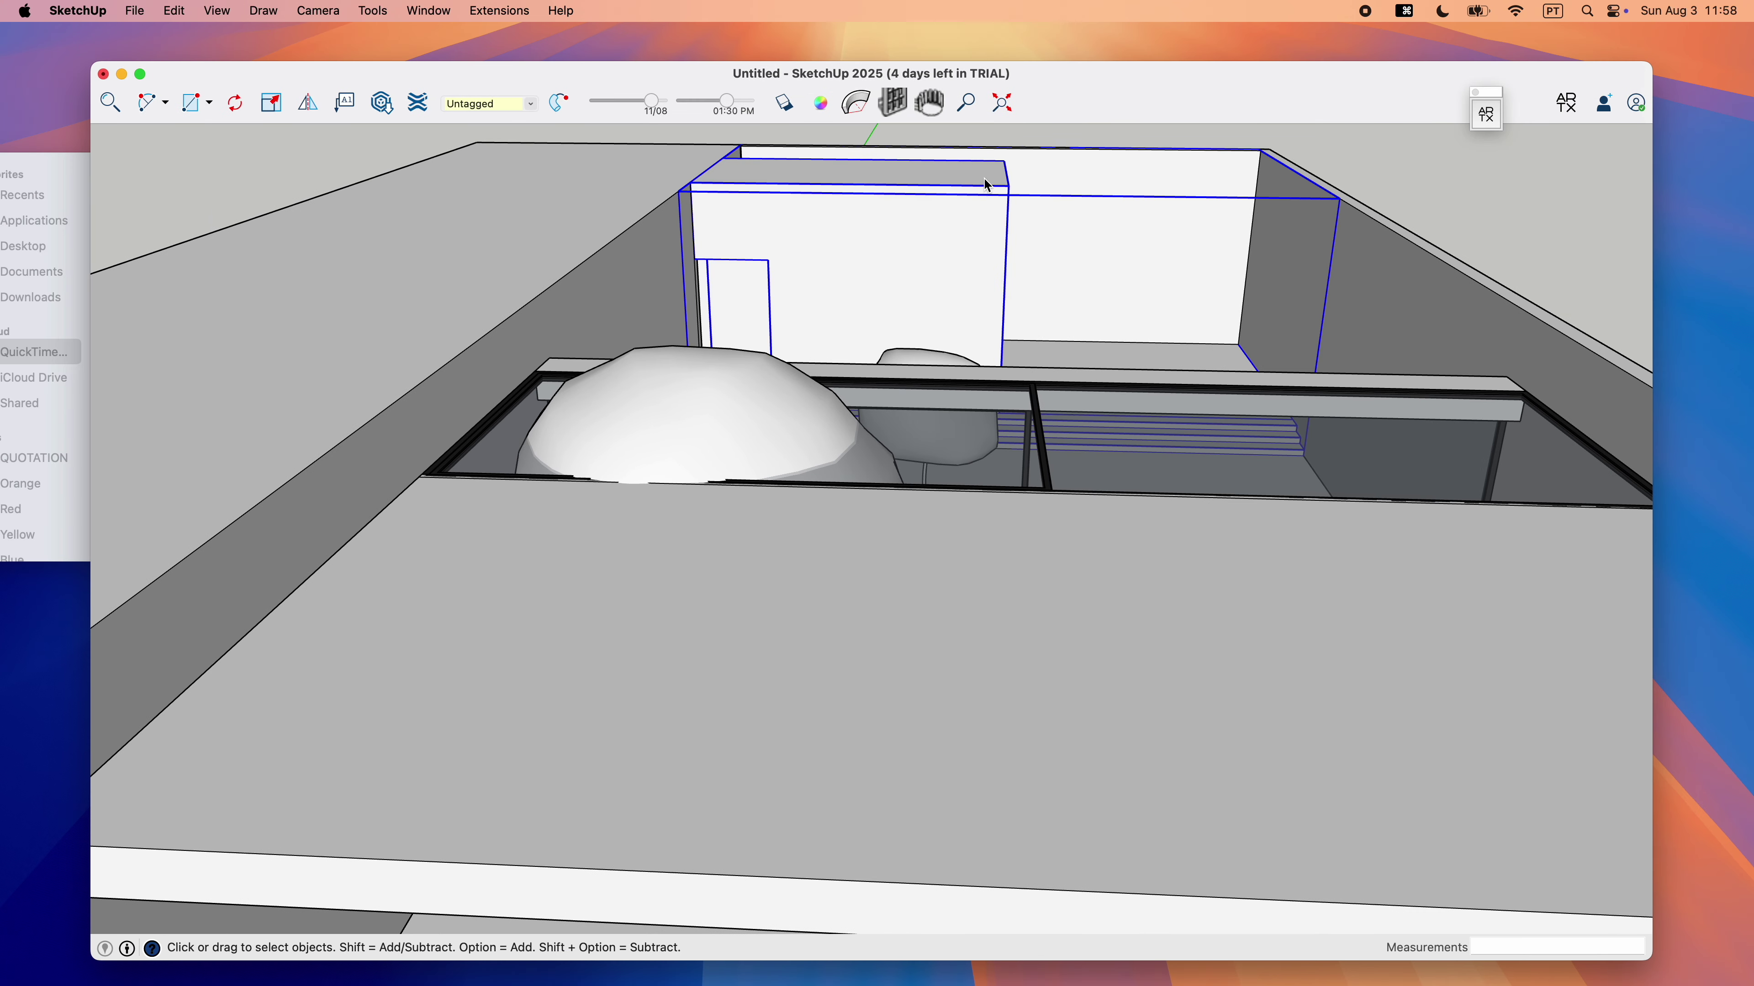
click(141, 74)
Draw a line from the side wall across the courtyard floor to the small tree, followed by a perpendicular 200 cm line toward the glazing.
middle_drag(980, 422, 980, 207)
scroll(1036, 511, up, 5)
mouse_move(1036, 512)
middle_down()
mouse_move(1037, 746)
mouse_move(1009, 617)
middle_up()
scroll(1037, 747, down, 5)
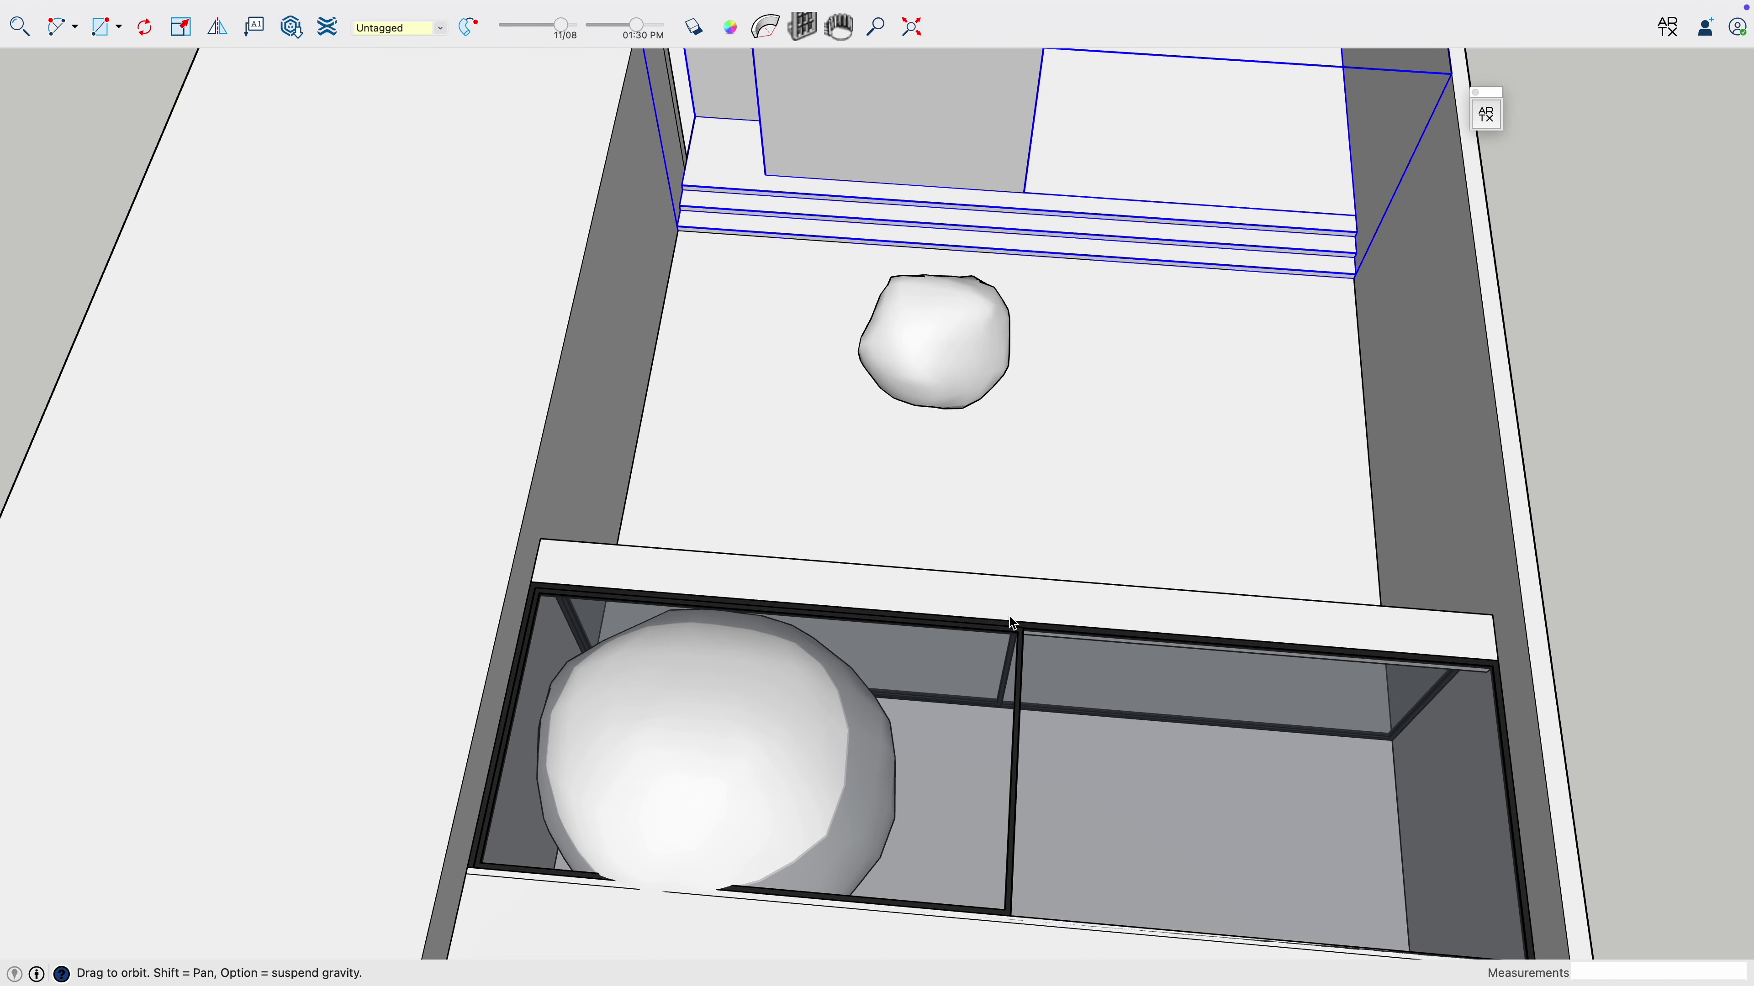
key(r)
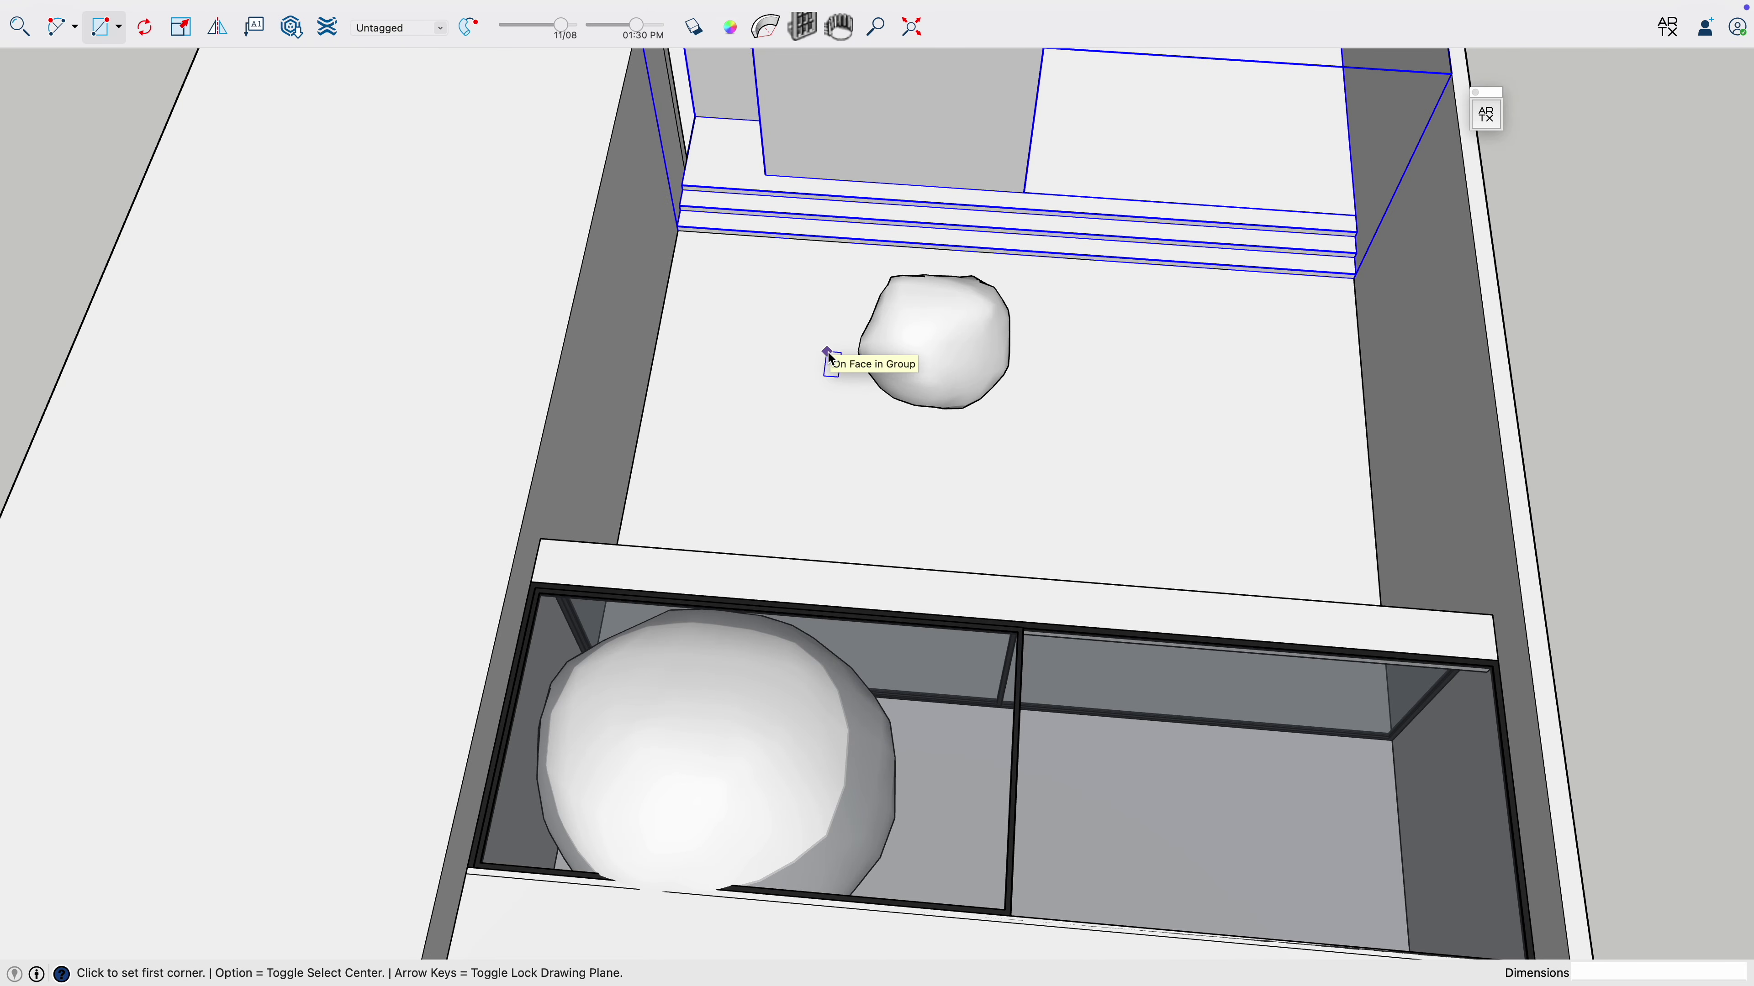
key(l)
click(654, 349)
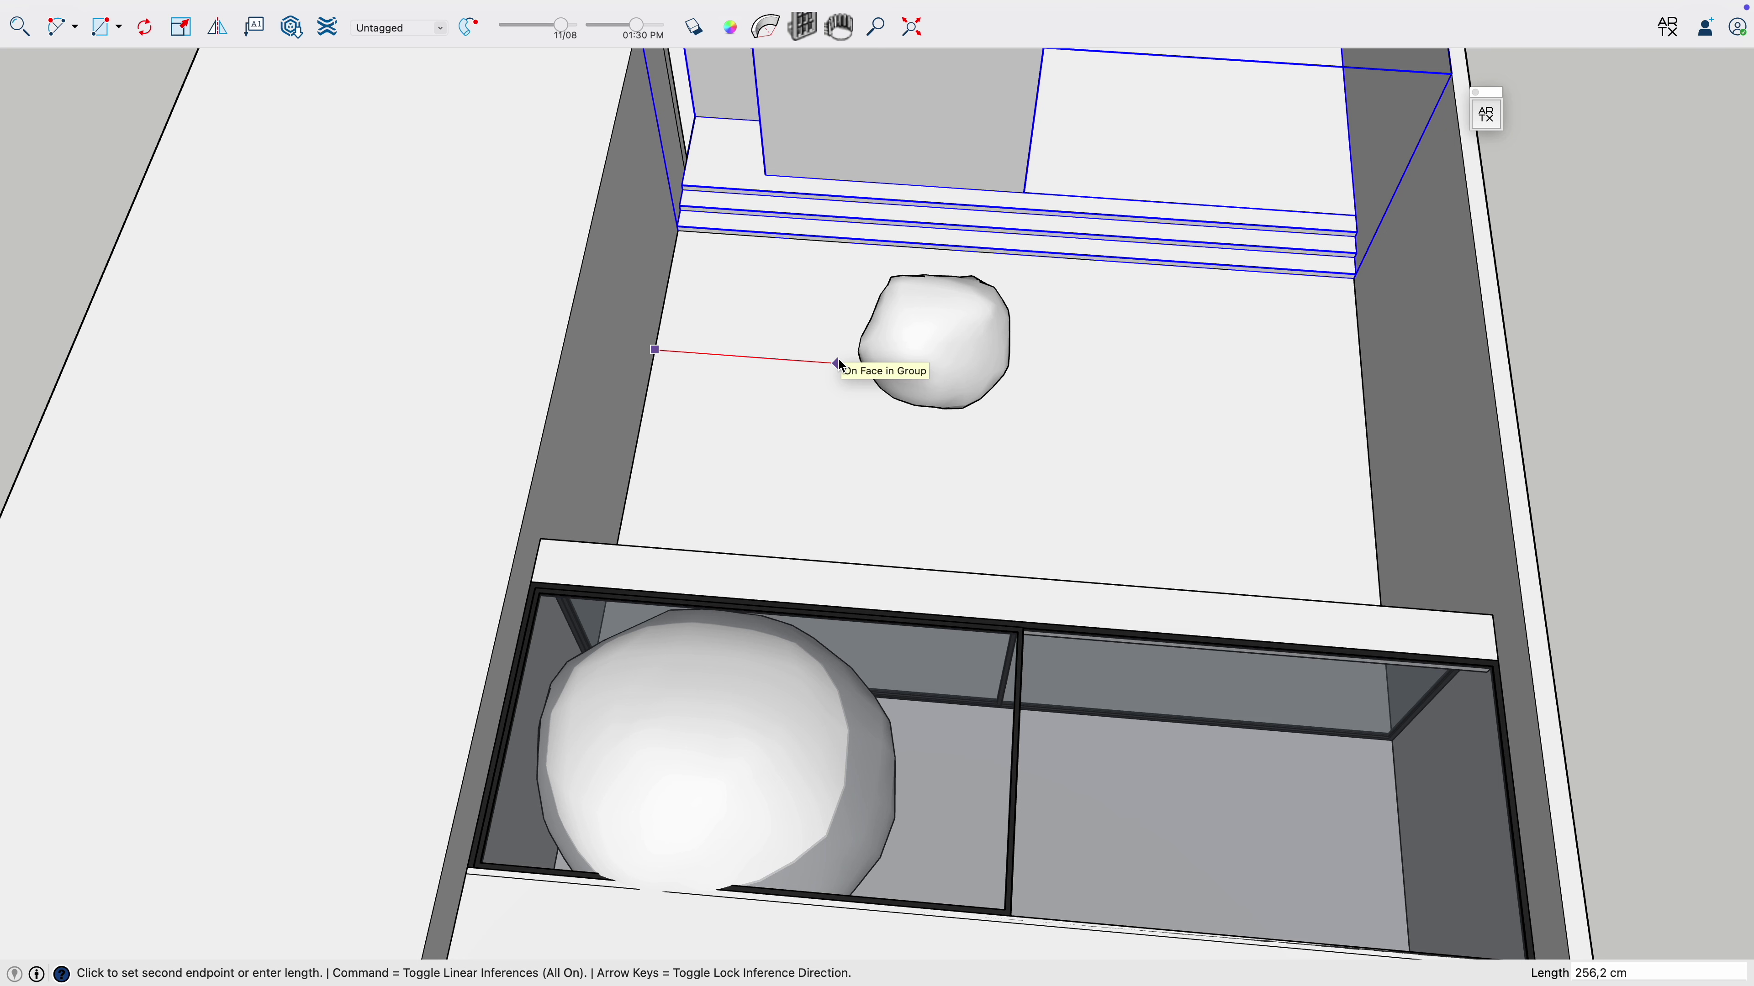
key(Return)
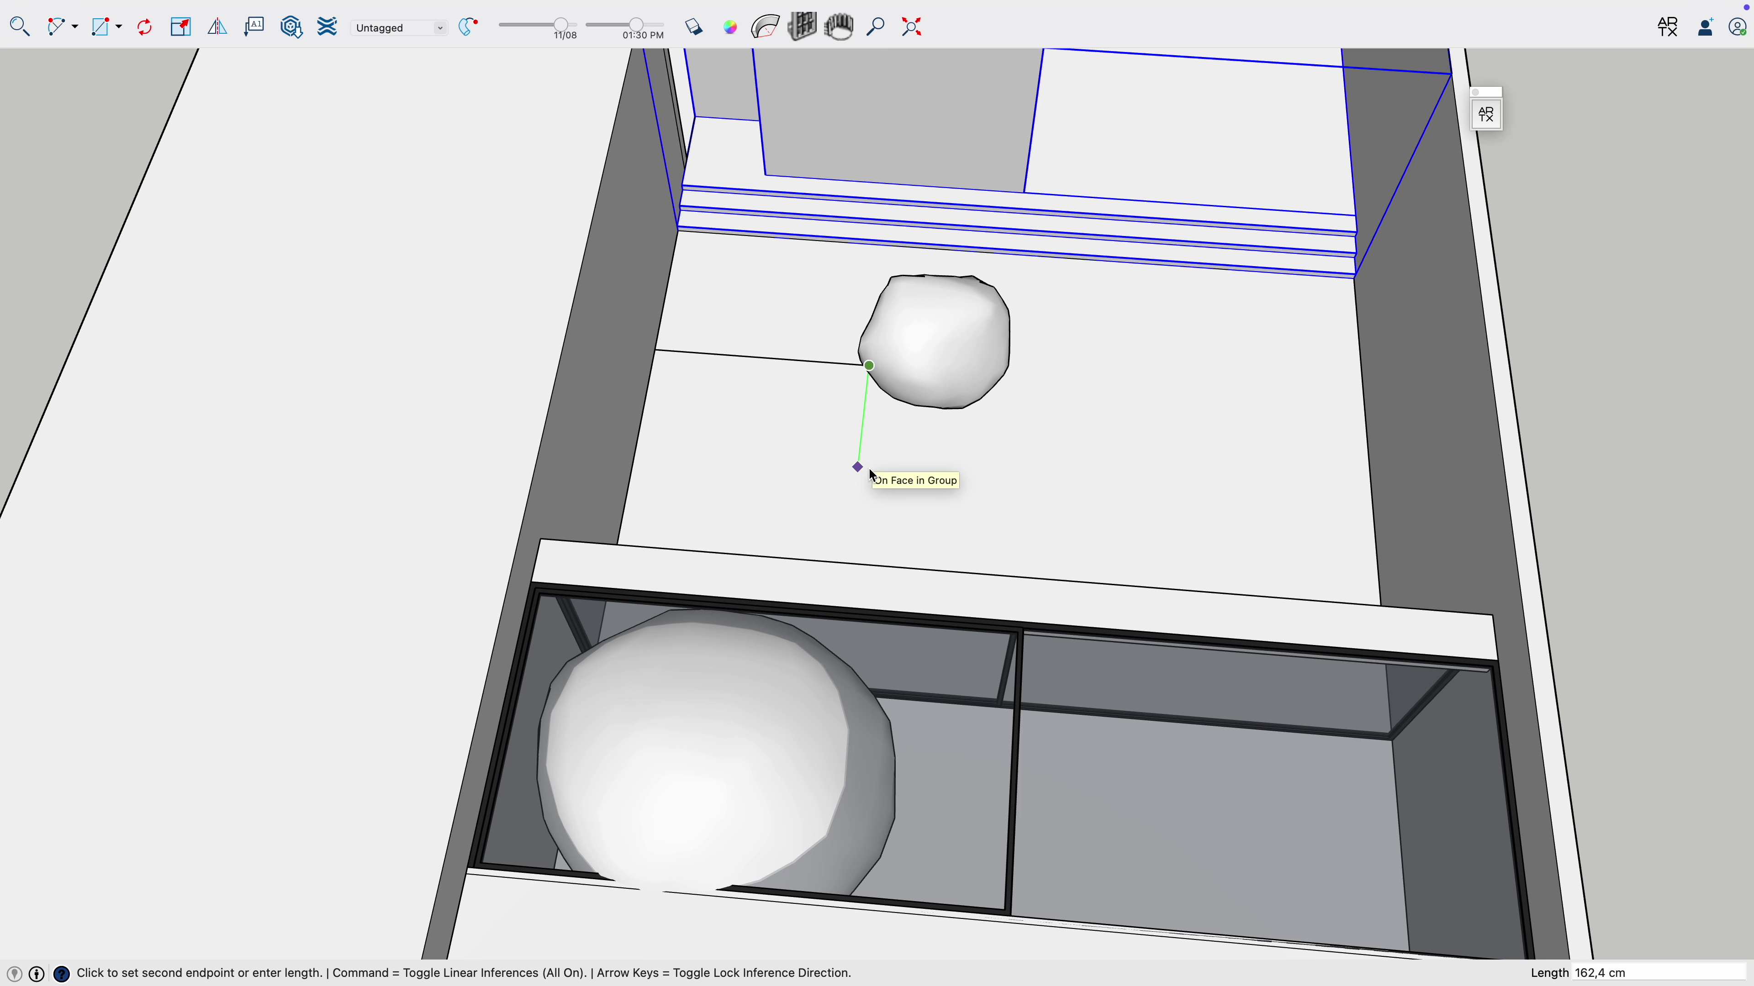
text(200)
key(Return)
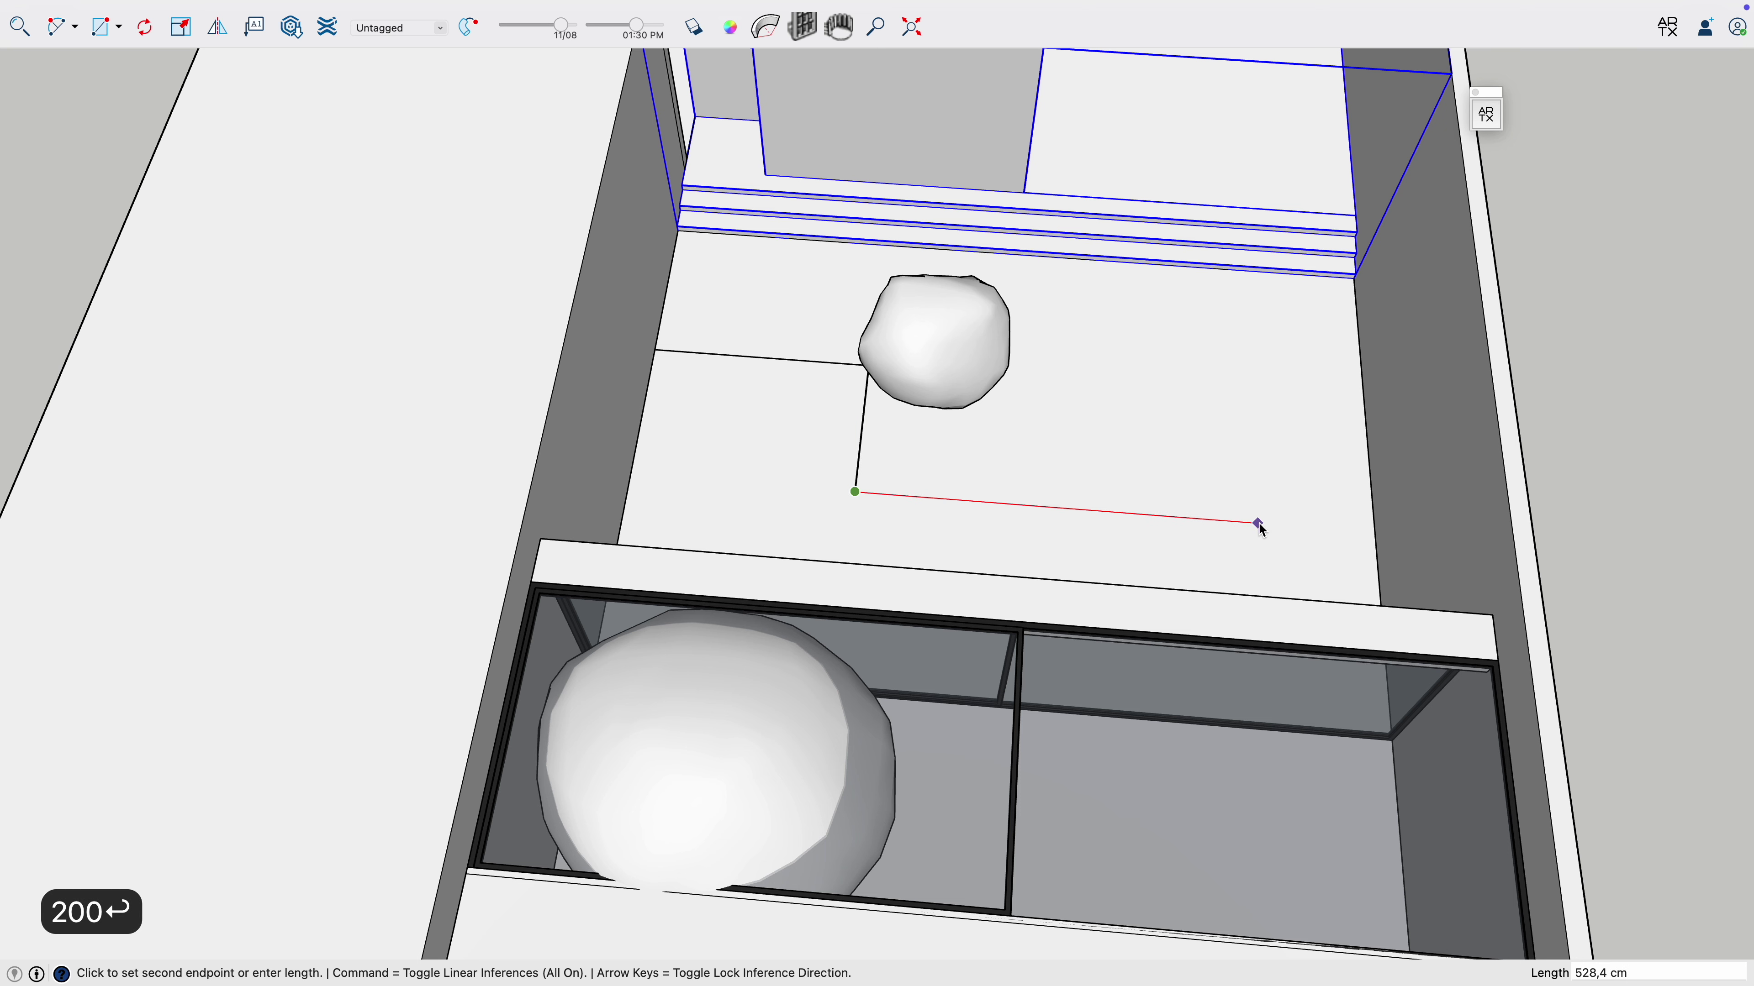
Draw a straight line from the end of the 200 cm segment across the courtyard floor to the opposite wall.
key(Escape)
click(855, 492)
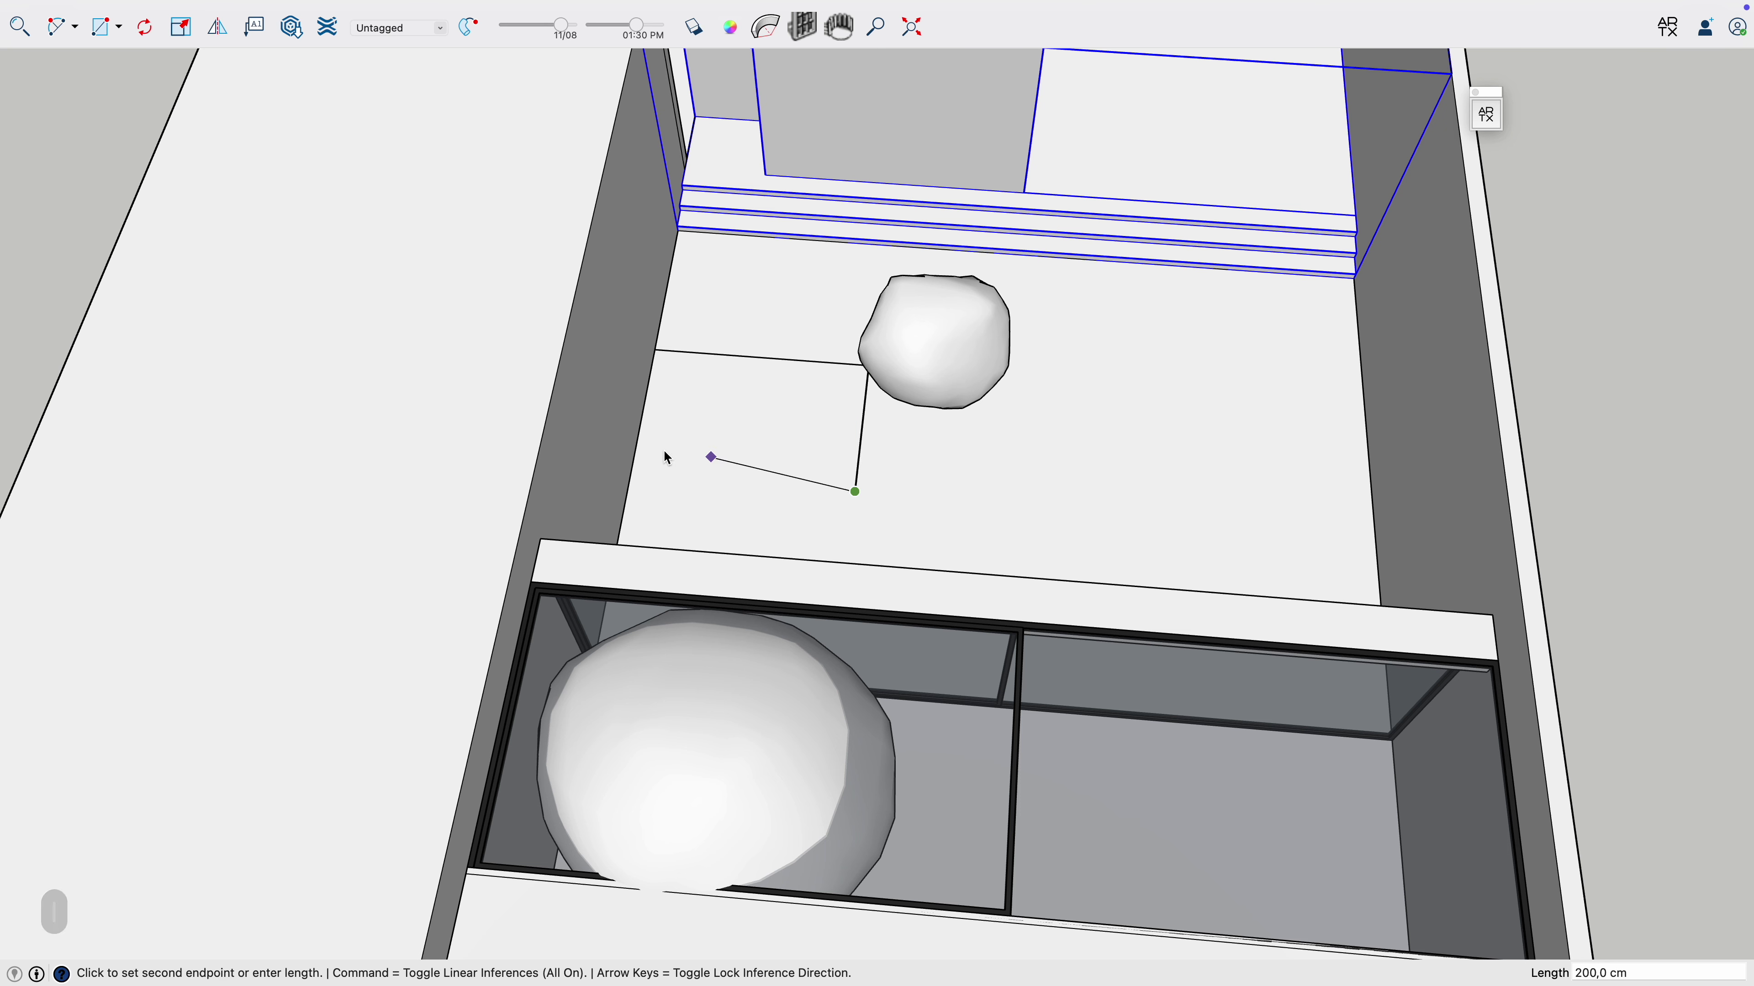
key(Escape)
click(855, 492)
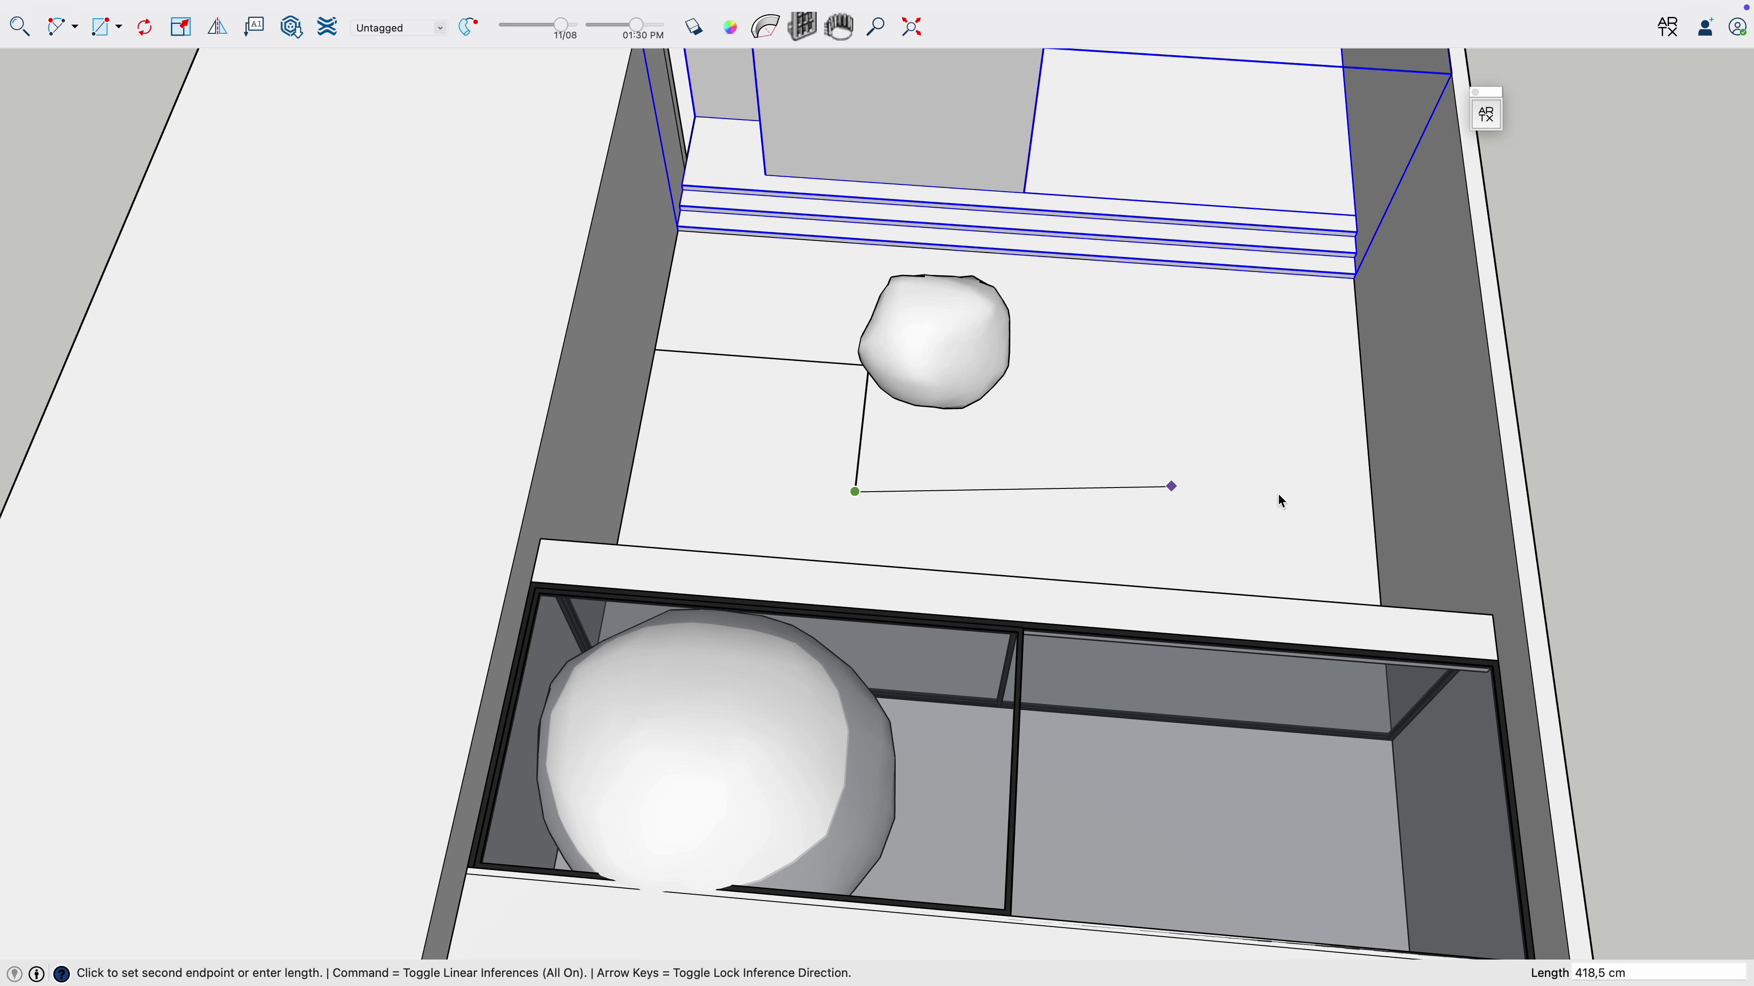
click(1376, 532)
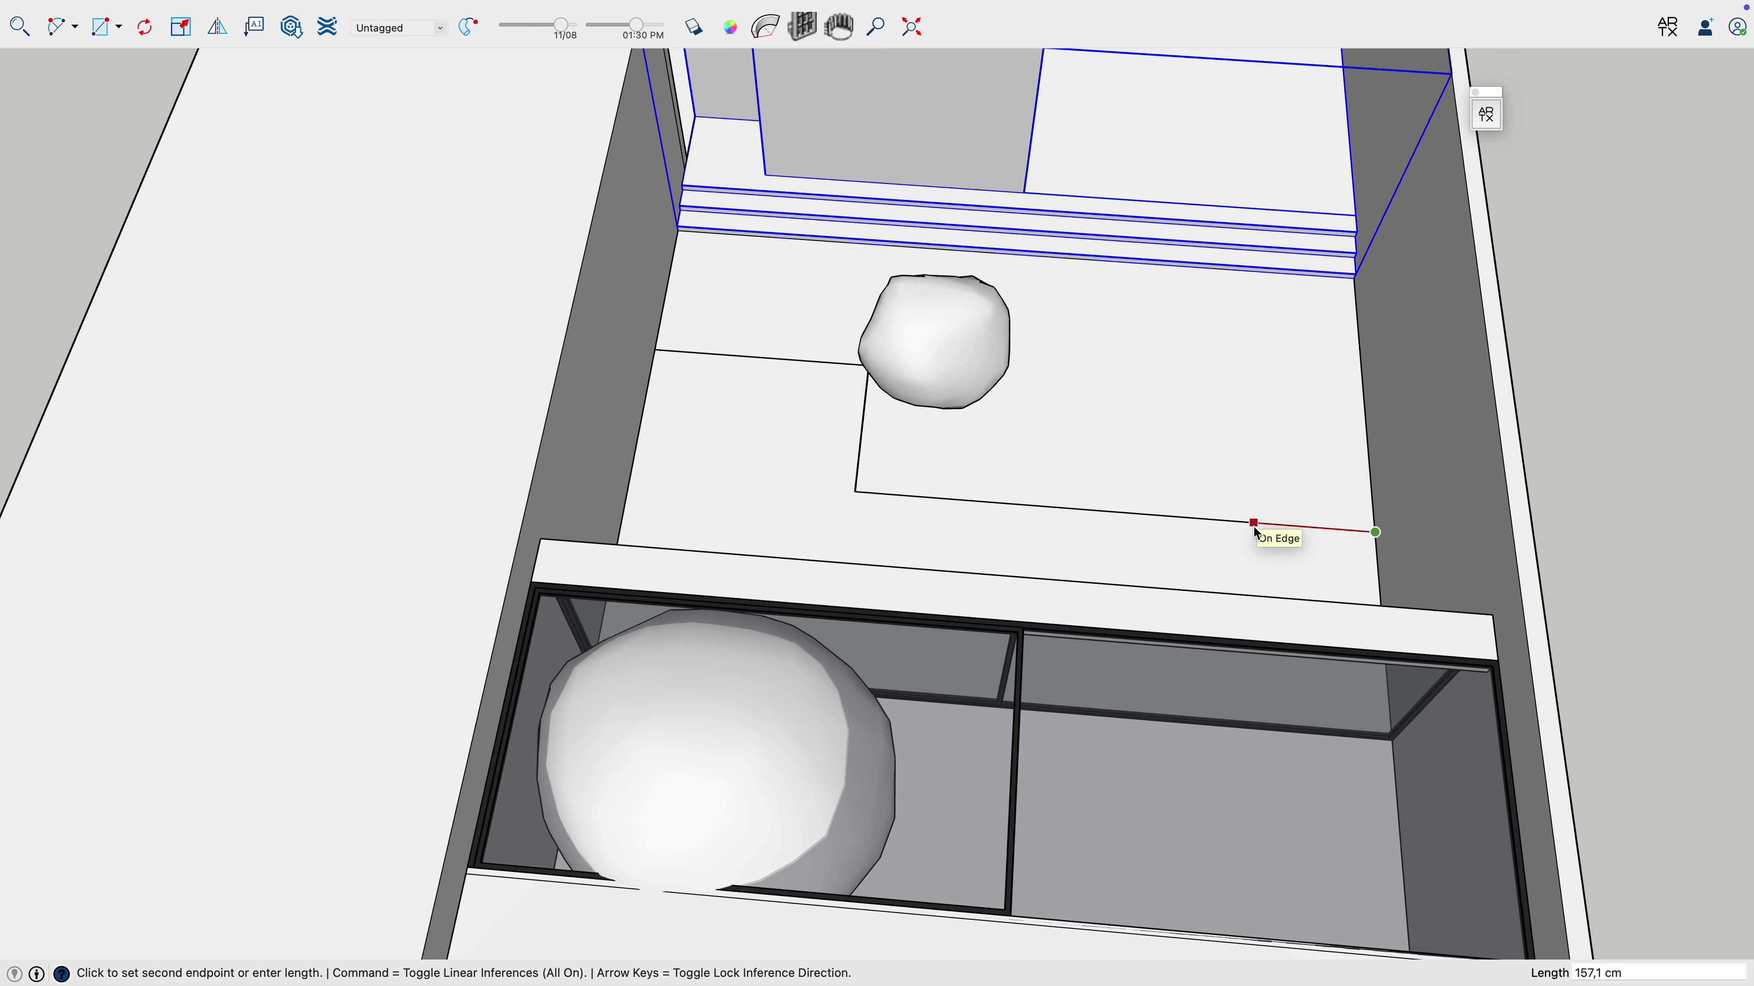
Mark 300 cm back from the opposite wall and close the rectangular planting bed with two lines aligned to its first corner.
text(300)
key(Return)
click(1141, 518)
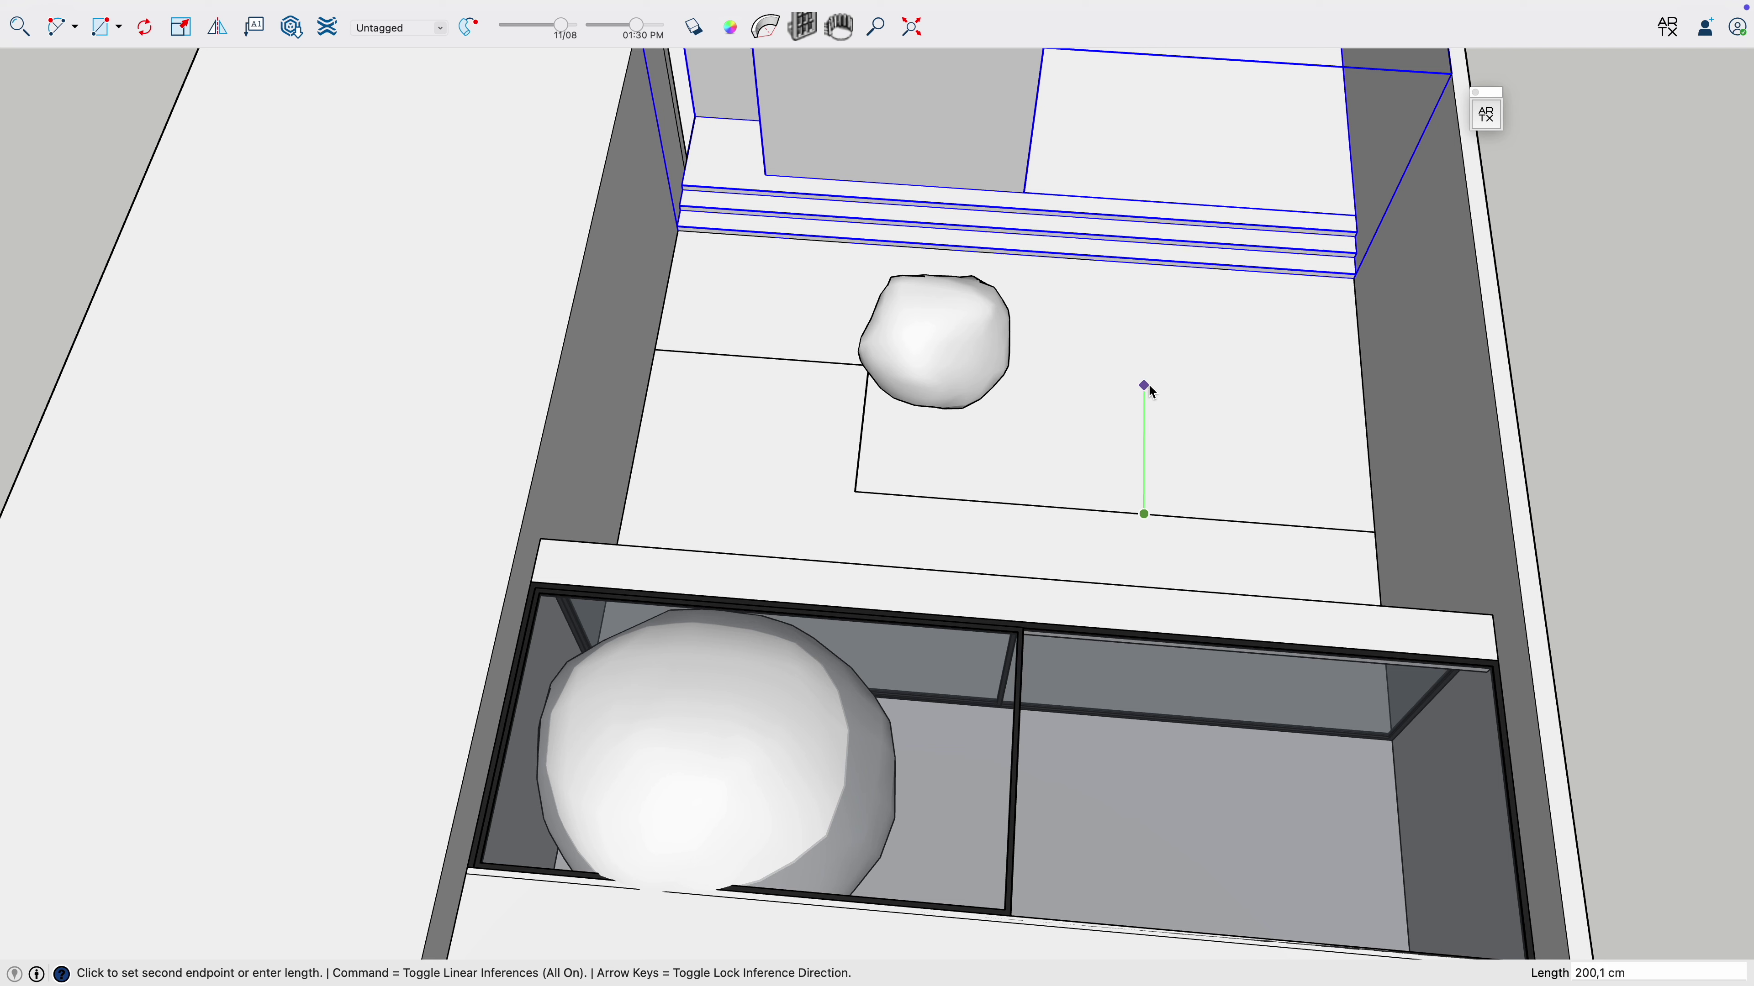
key(Right)
key(Left)
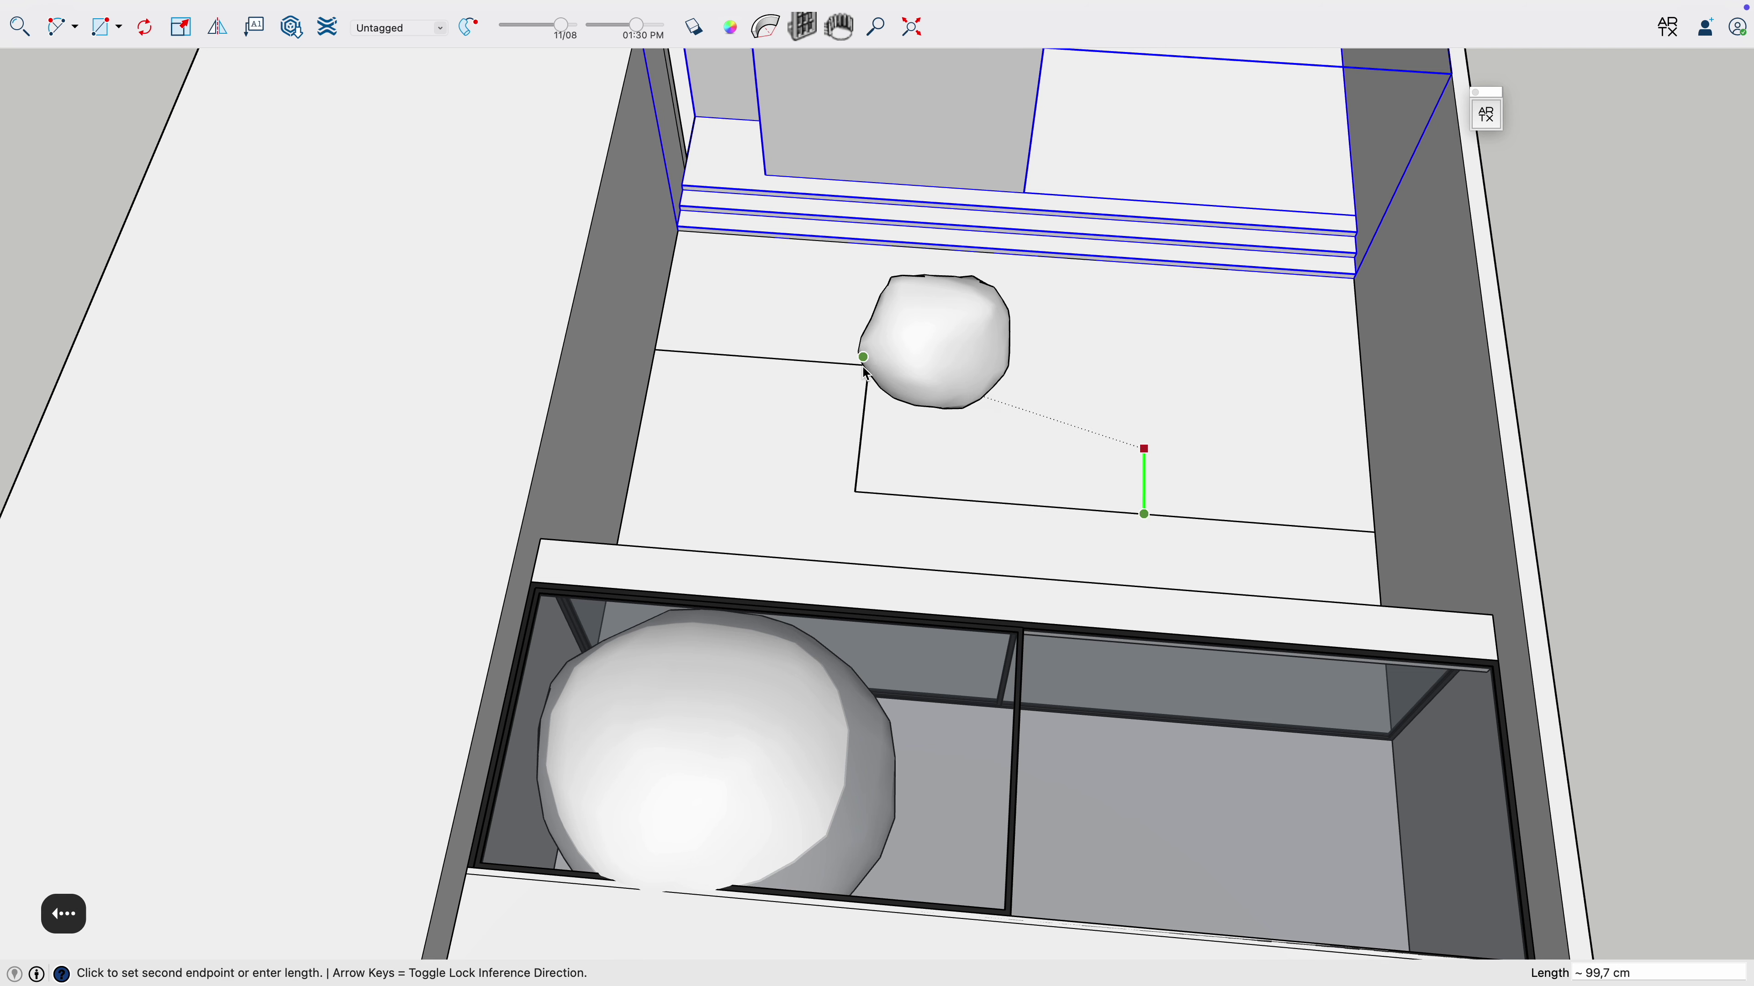
middle_drag(863, 367, 927, 370)
click(807, 399)
Move the large tree out from under the glazed roof into the courtyard beside the small tree.
middle_drag(1046, 443, 1001, 249)
middle_drag(943, 545, 811, 784)
key(space)
click(808, 790)
key(m)
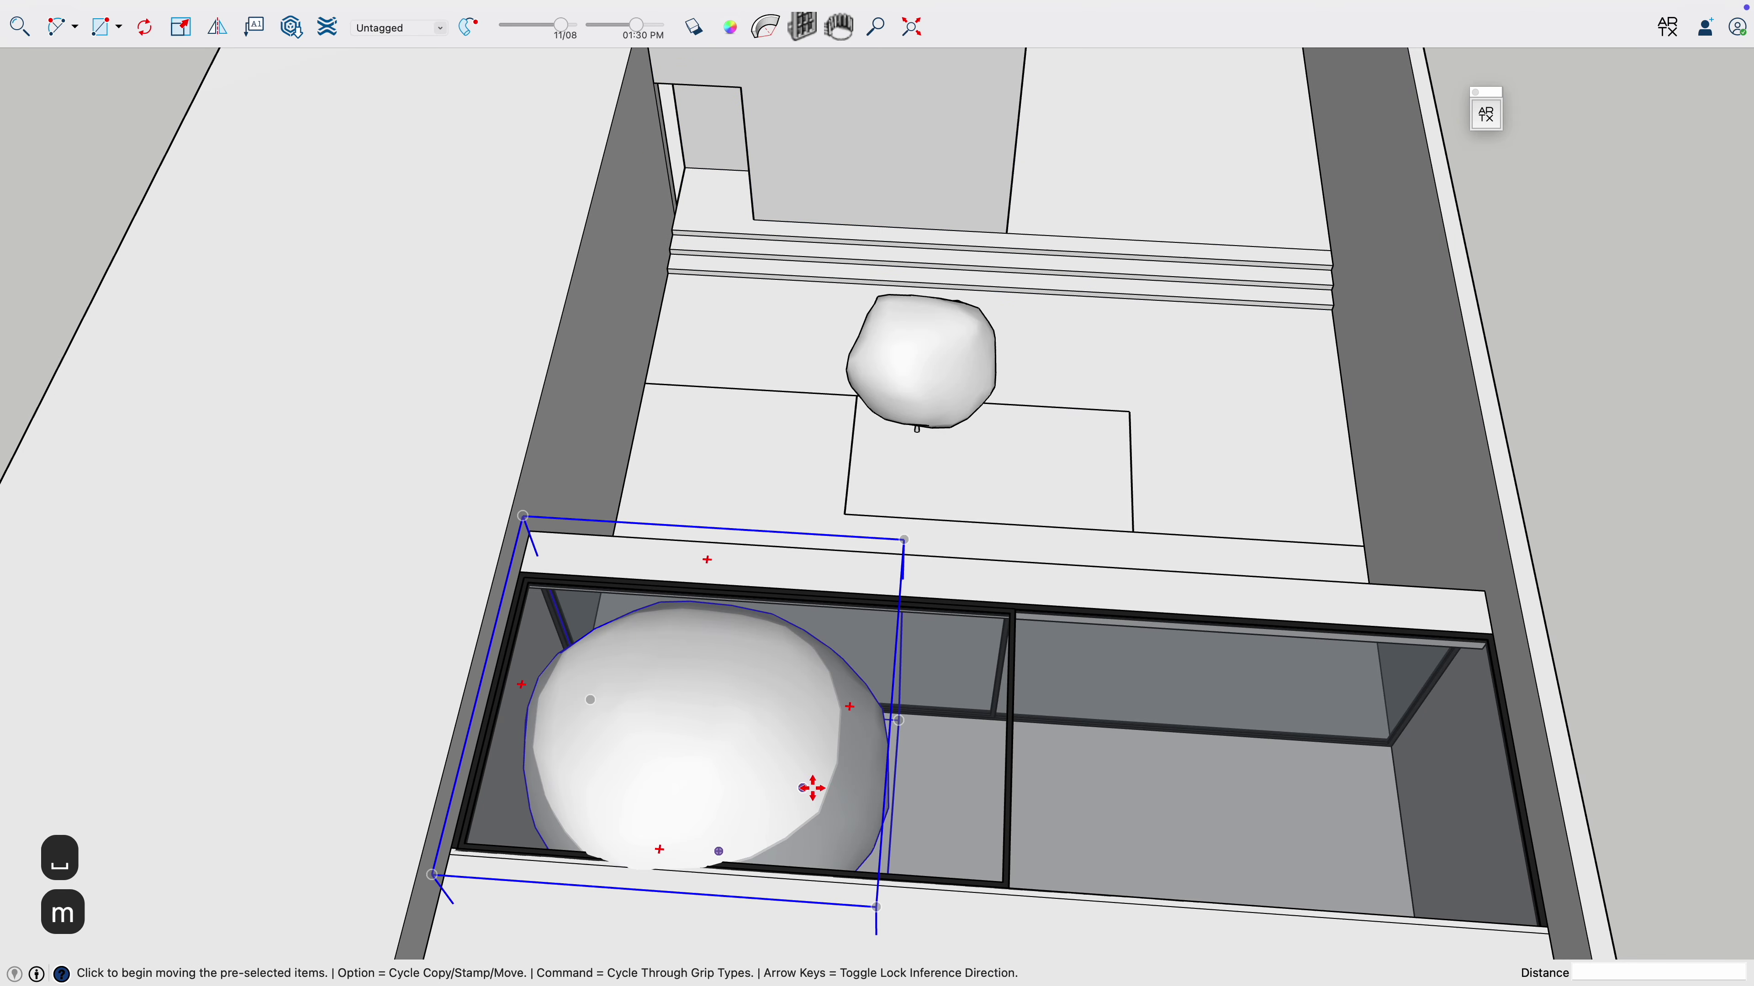
click(810, 790)
click(1225, 367)
middle_drag(1182, 634, 851, 276)
click(970, 418)
click(1006, 500)
Reposition the large tree so its trunk stands on the courtyard floor at the far end of the rectangular bed.
scroll(928, 440, up, 5)
click(928, 441)
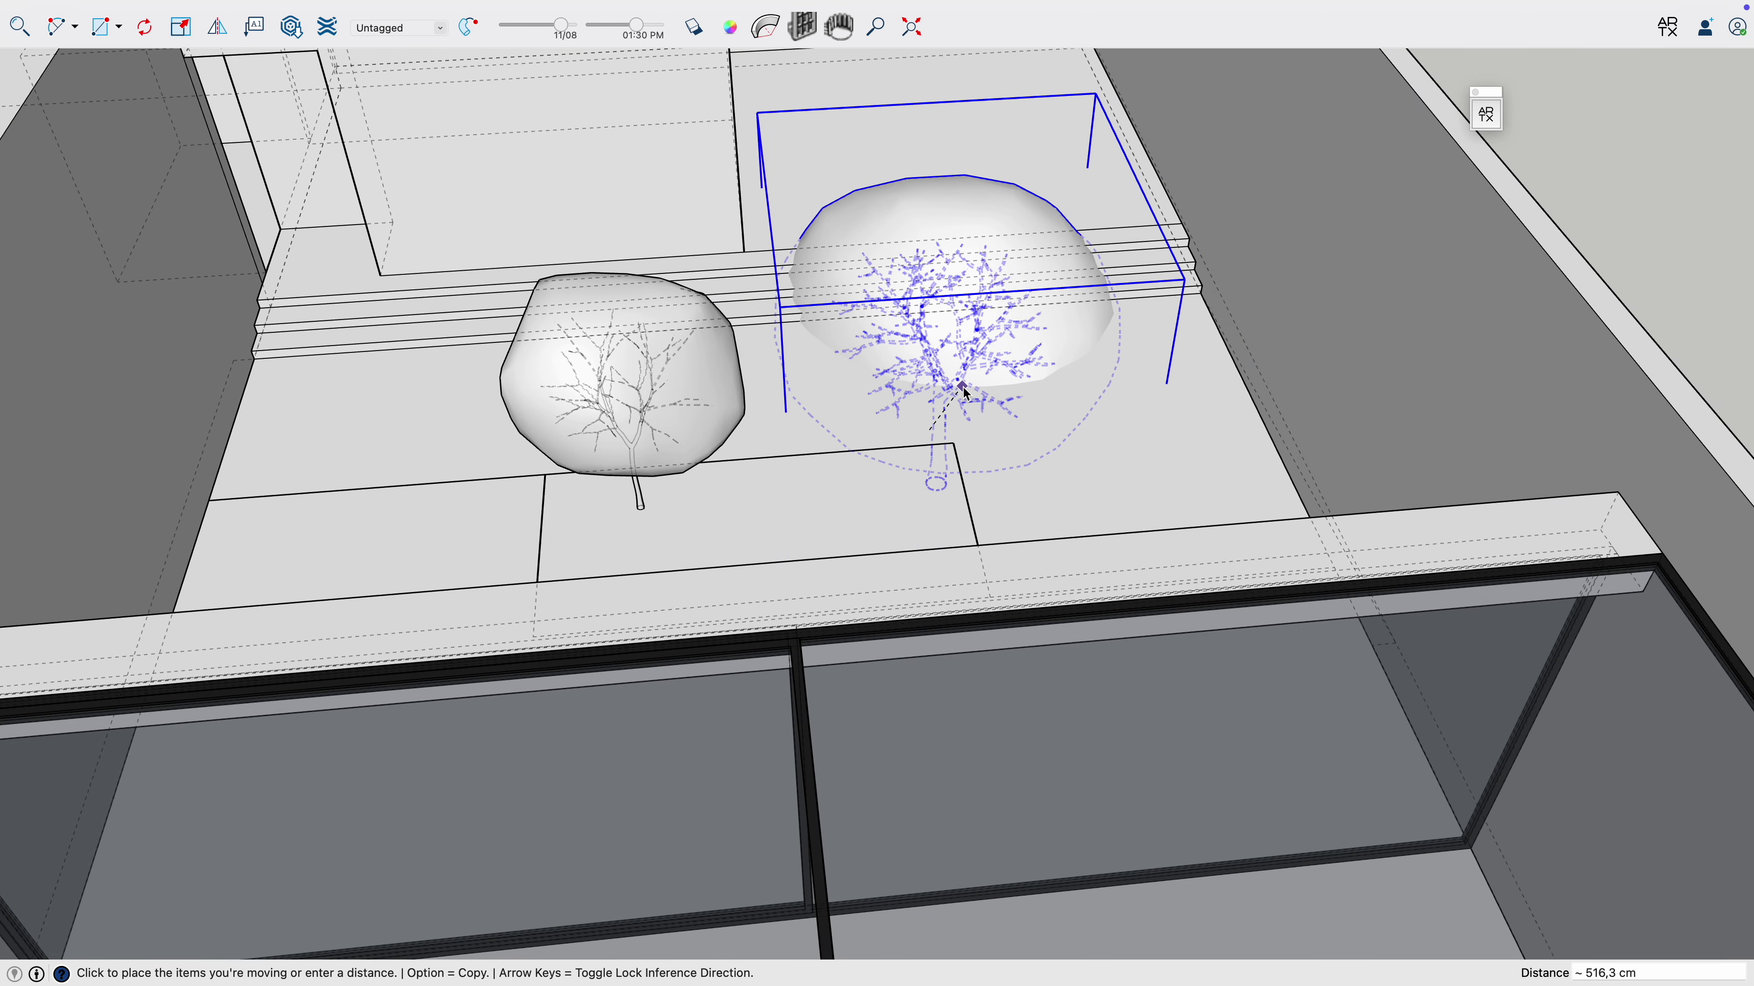
middle_drag(939, 462, 878, 383)
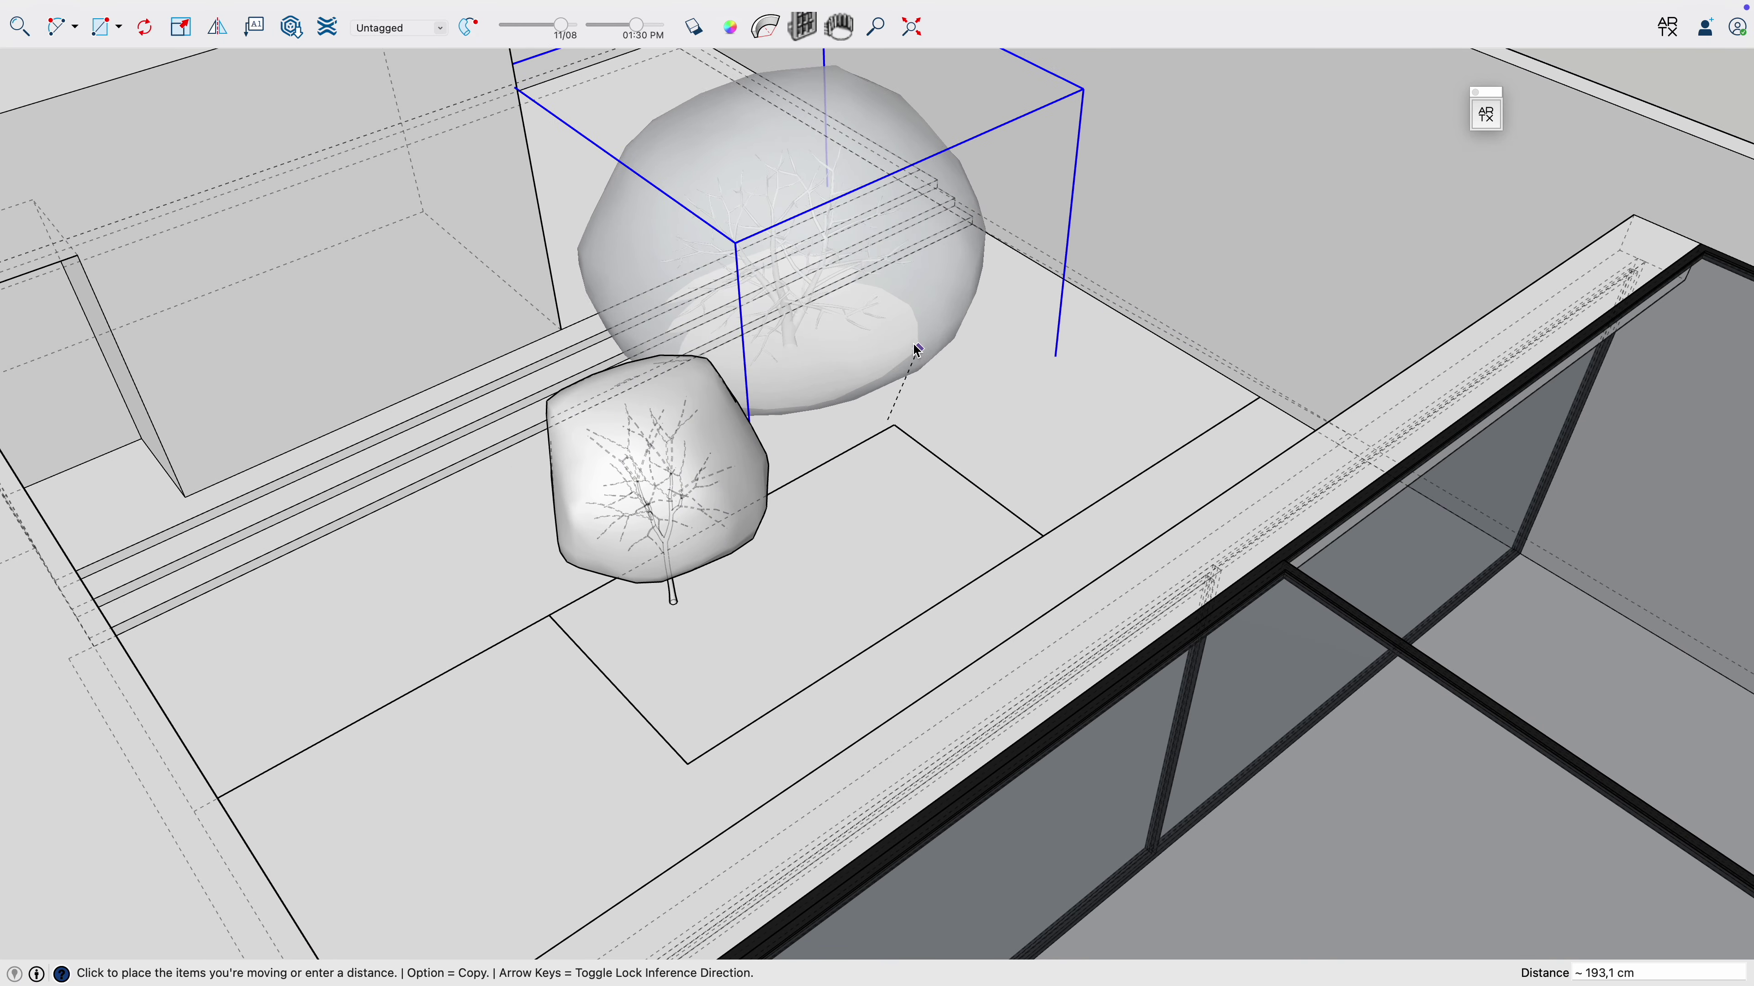
click(895, 269)
middle_drag(976, 415, 819, 467)
click(815, 457)
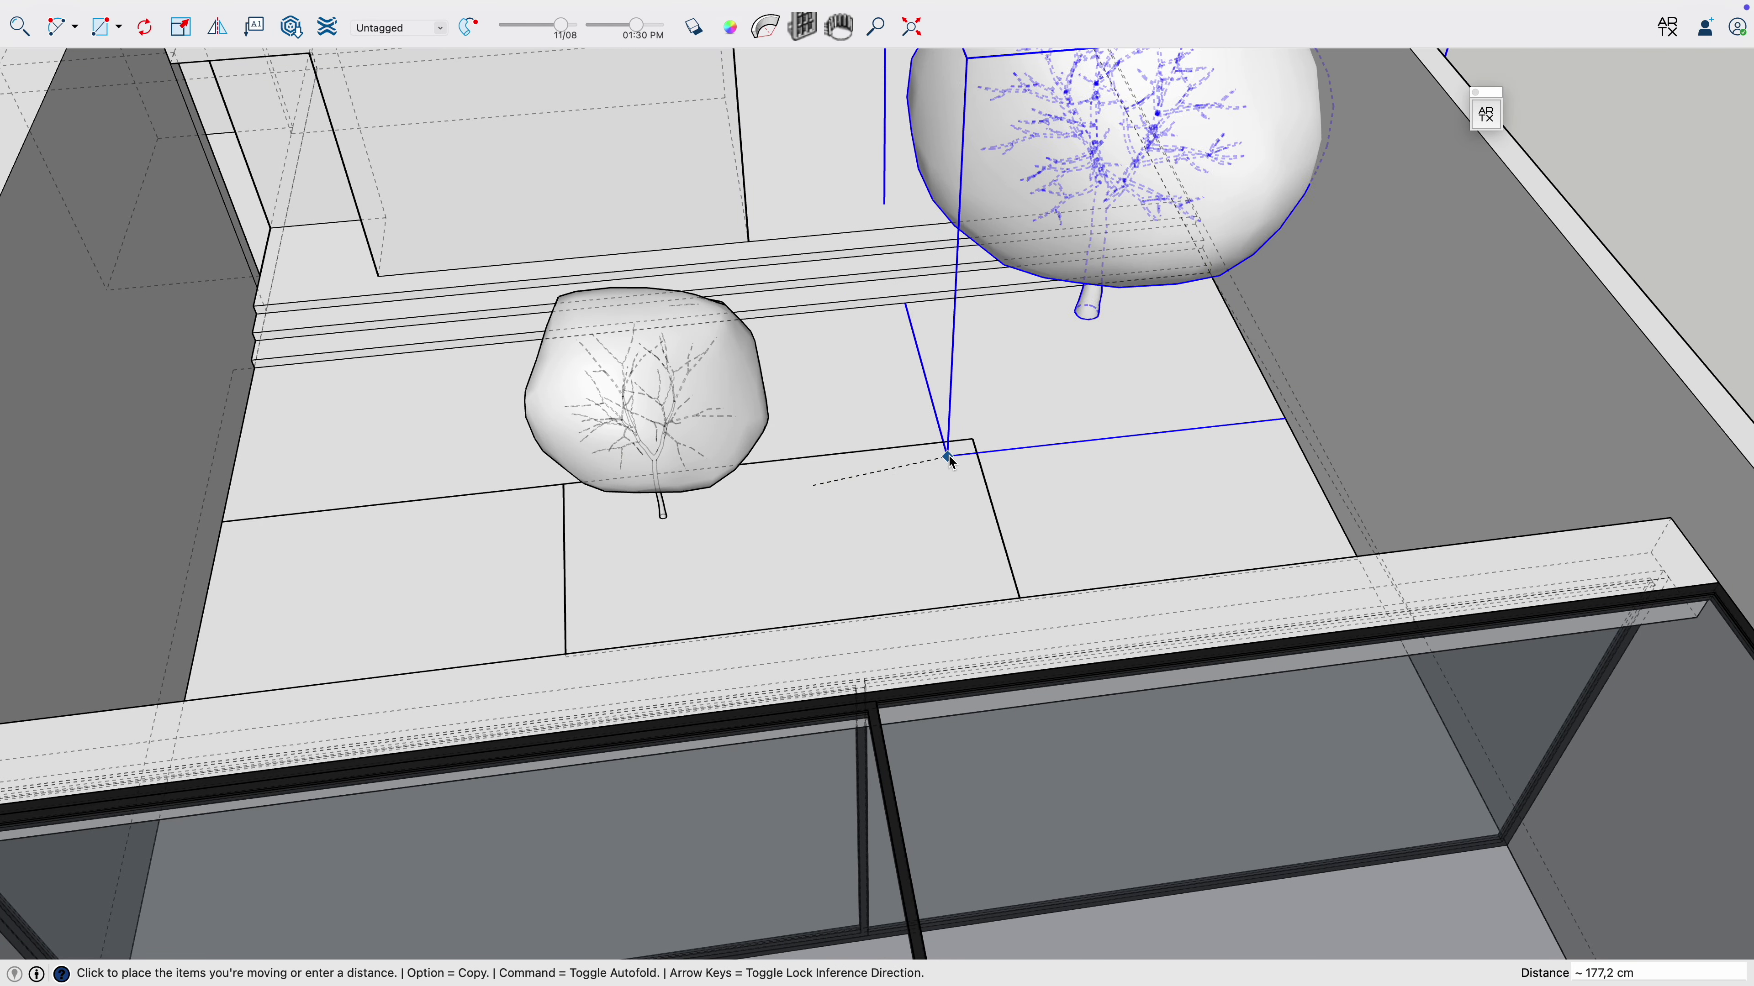
click(1176, 331)
click(1113, 311)
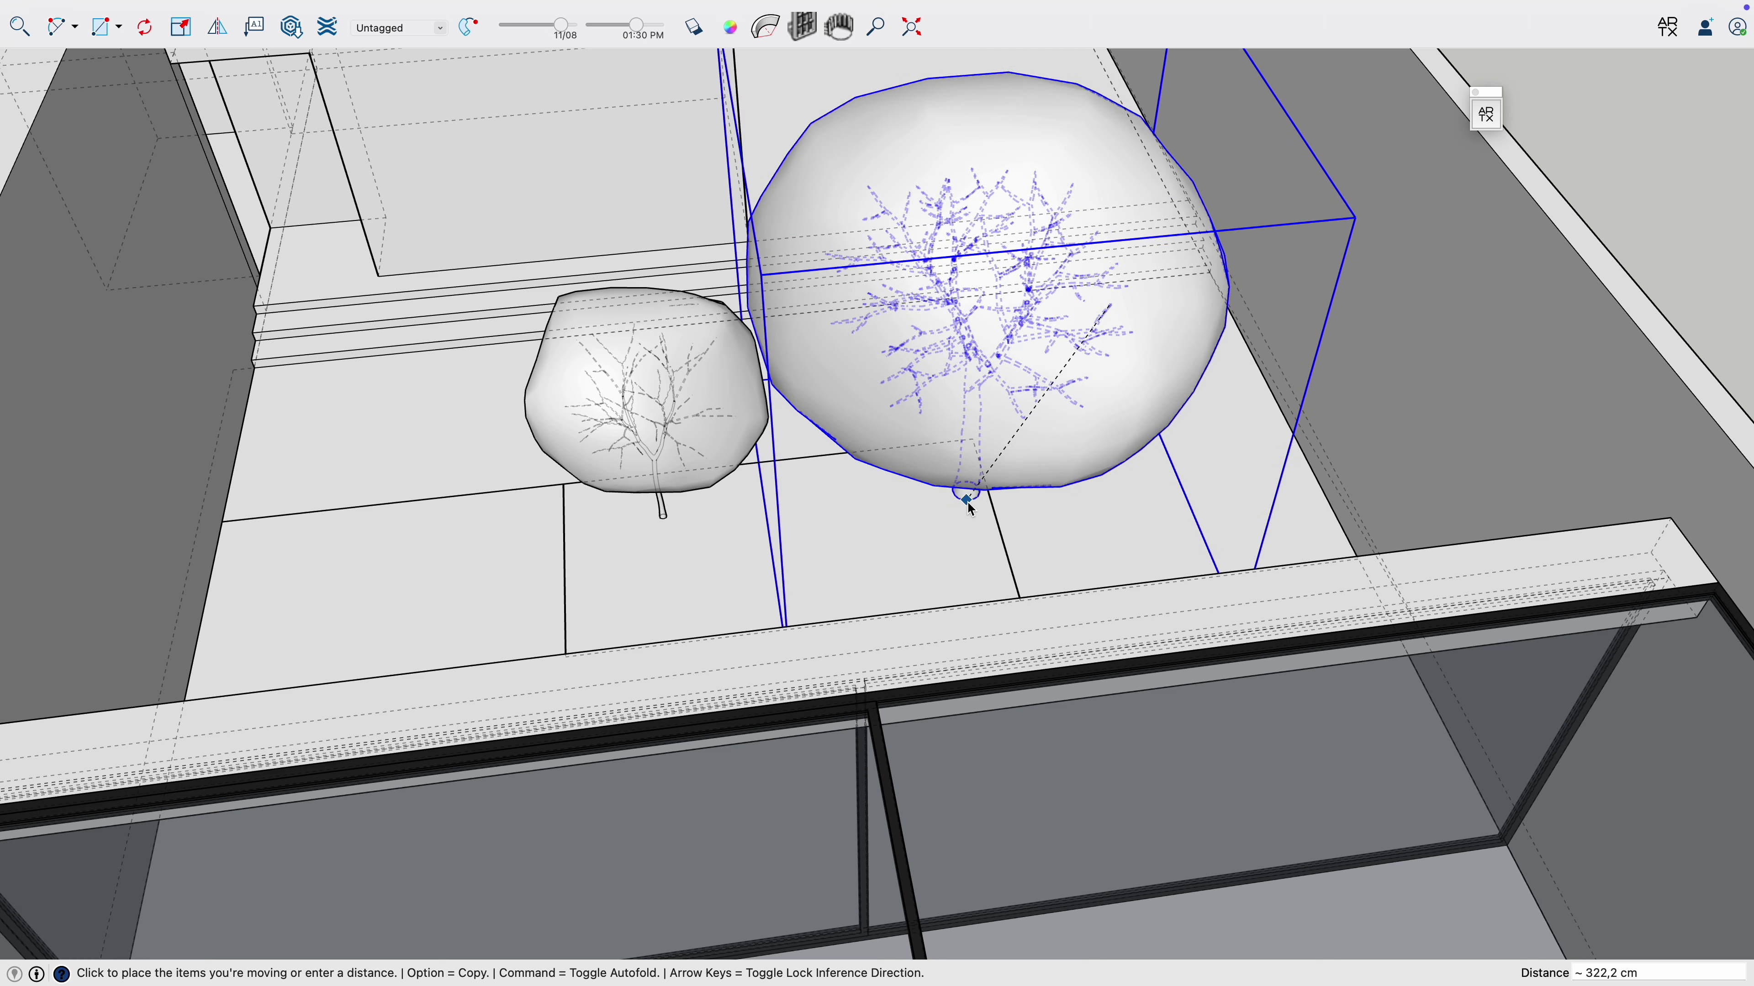
click(982, 531)
click(981, 531)
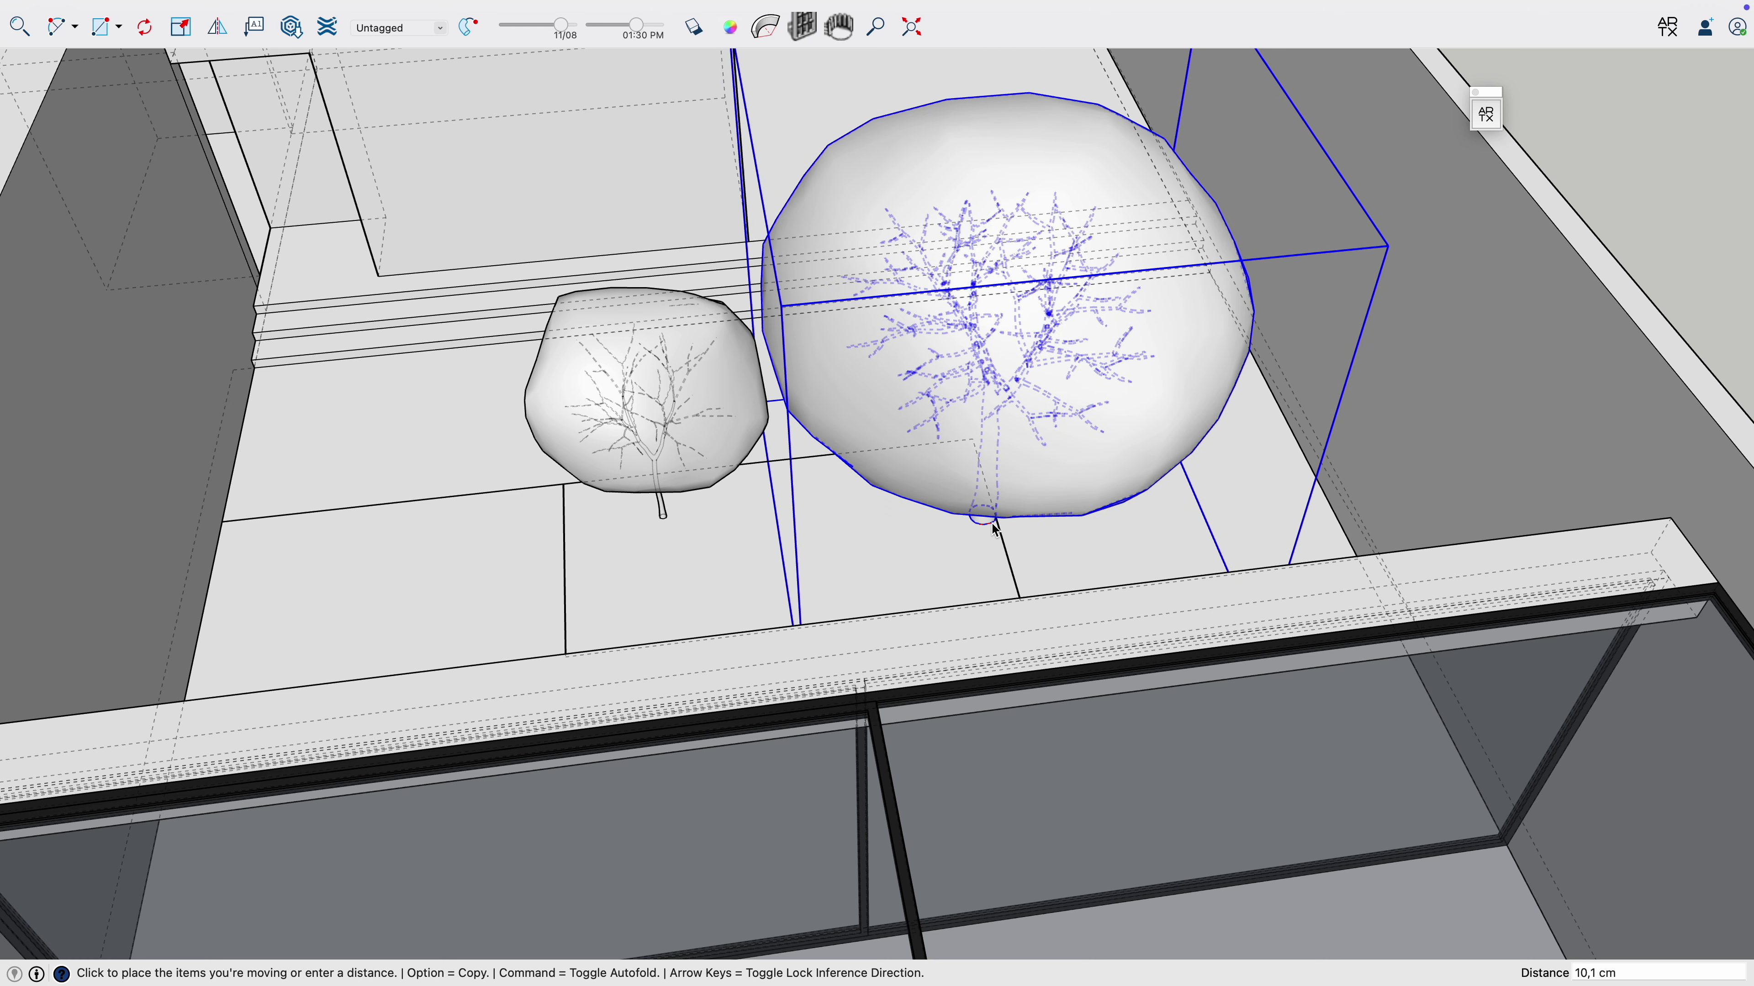
click(997, 543)
Move the small tree toward the glazing so its trunk stands inside the rectangular bed.
key(space)
click(673, 473)
key(m)
click(667, 475)
key(Down)
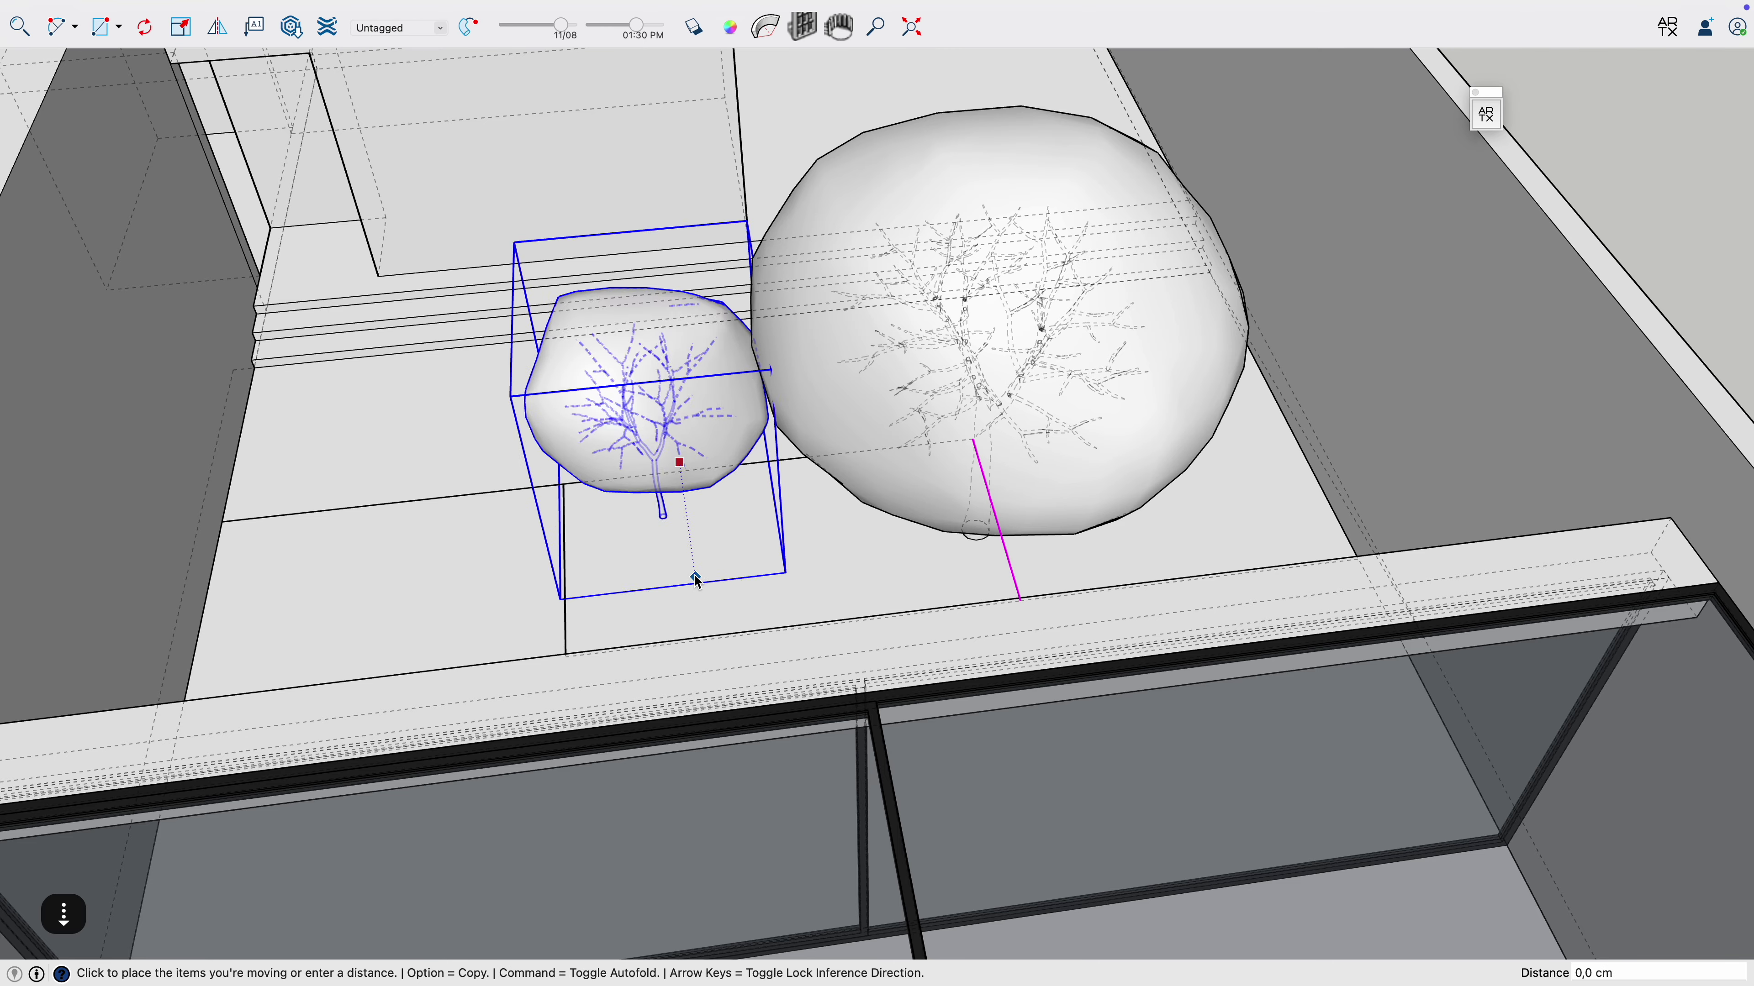
click(687, 608)
middle_drag(688, 615, 871, 812)
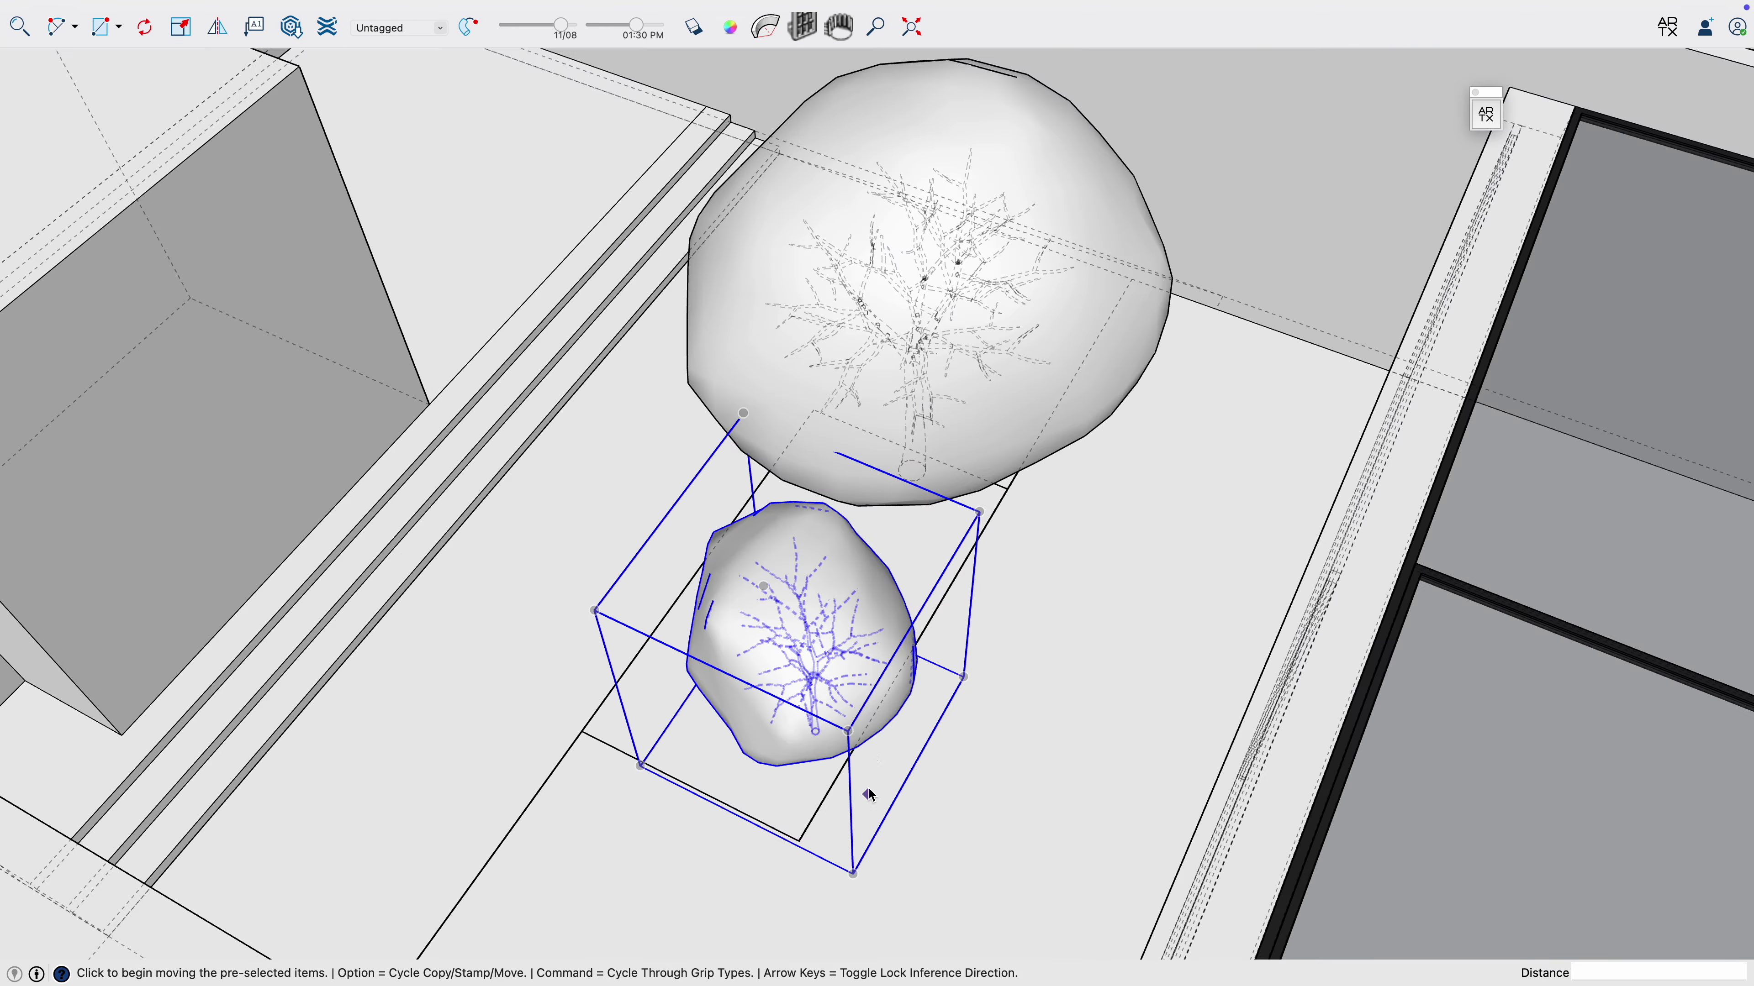
click(865, 697)
click(827, 722)
Move the small sedum plant from the house floor into the courtyard, beside the side wall near the large tree.
middle_drag(974, 754, 1322, 894)
key(k)
scroll(1323, 805, up, 5)
key(space)
click(1279, 716)
key(m)
click(1304, 738)
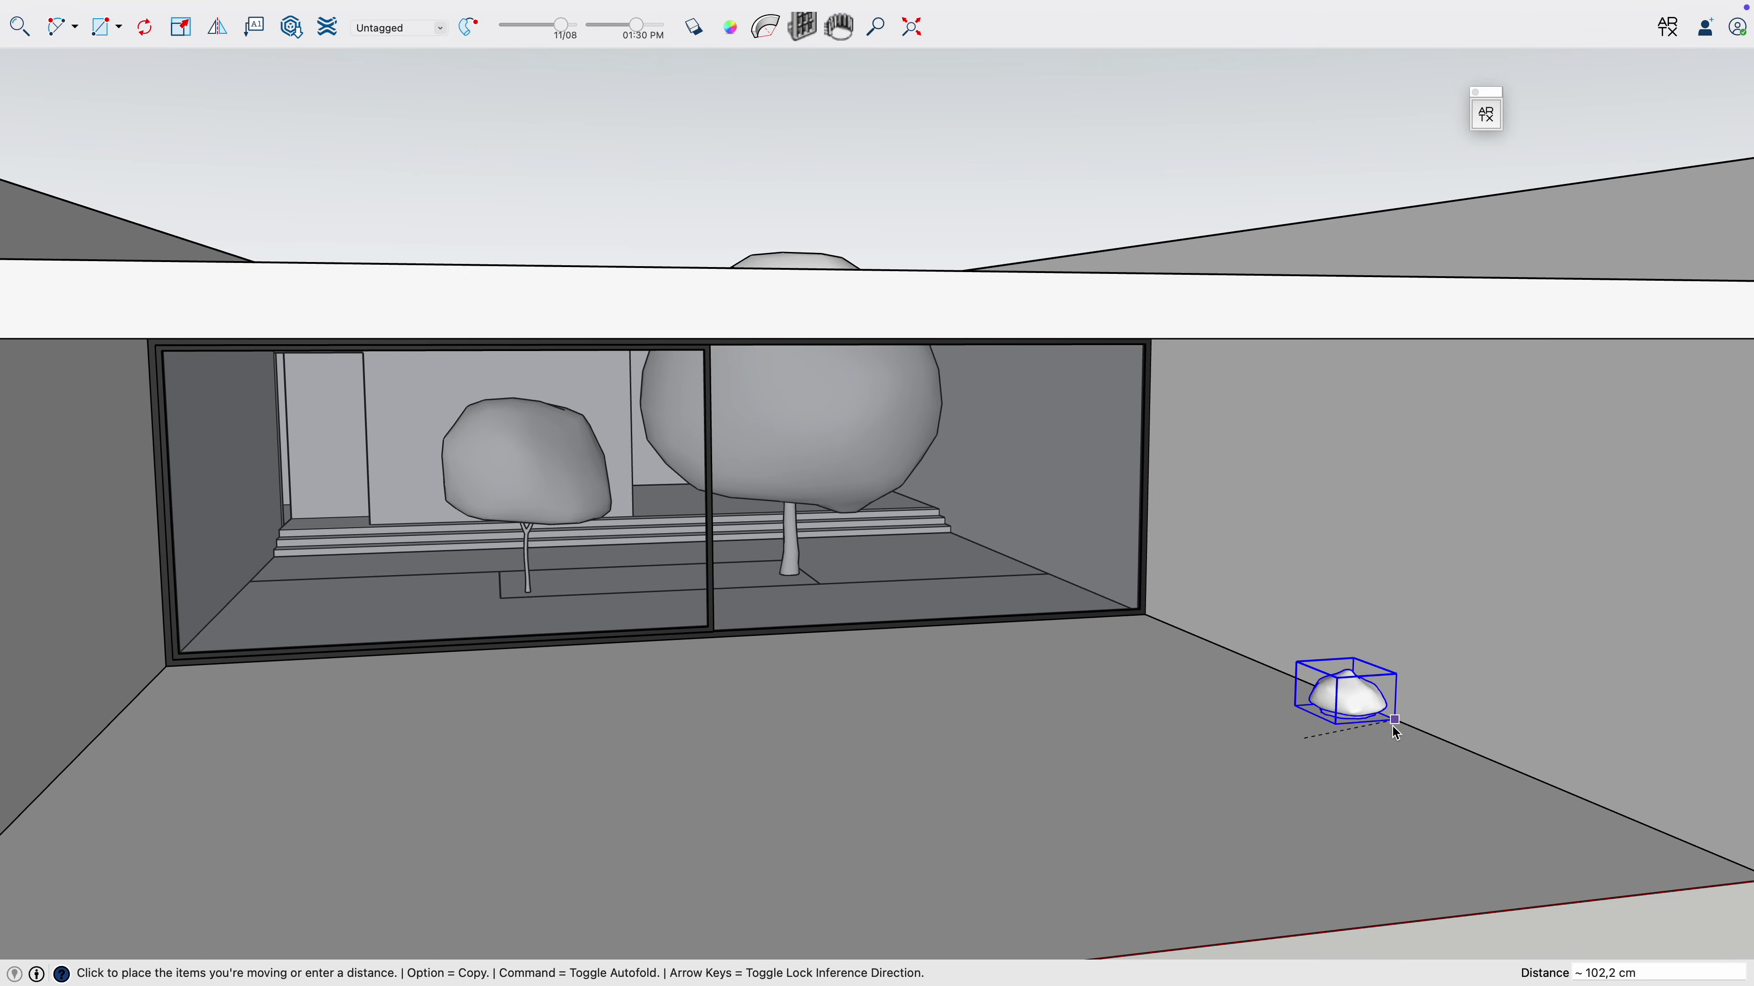
click(1388, 733)
click(1286, 717)
click(974, 569)
Copy the sedum plant about 71 cm along the side wall and repeat the copy three times.
middle_drag(974, 569, 1354, 976)
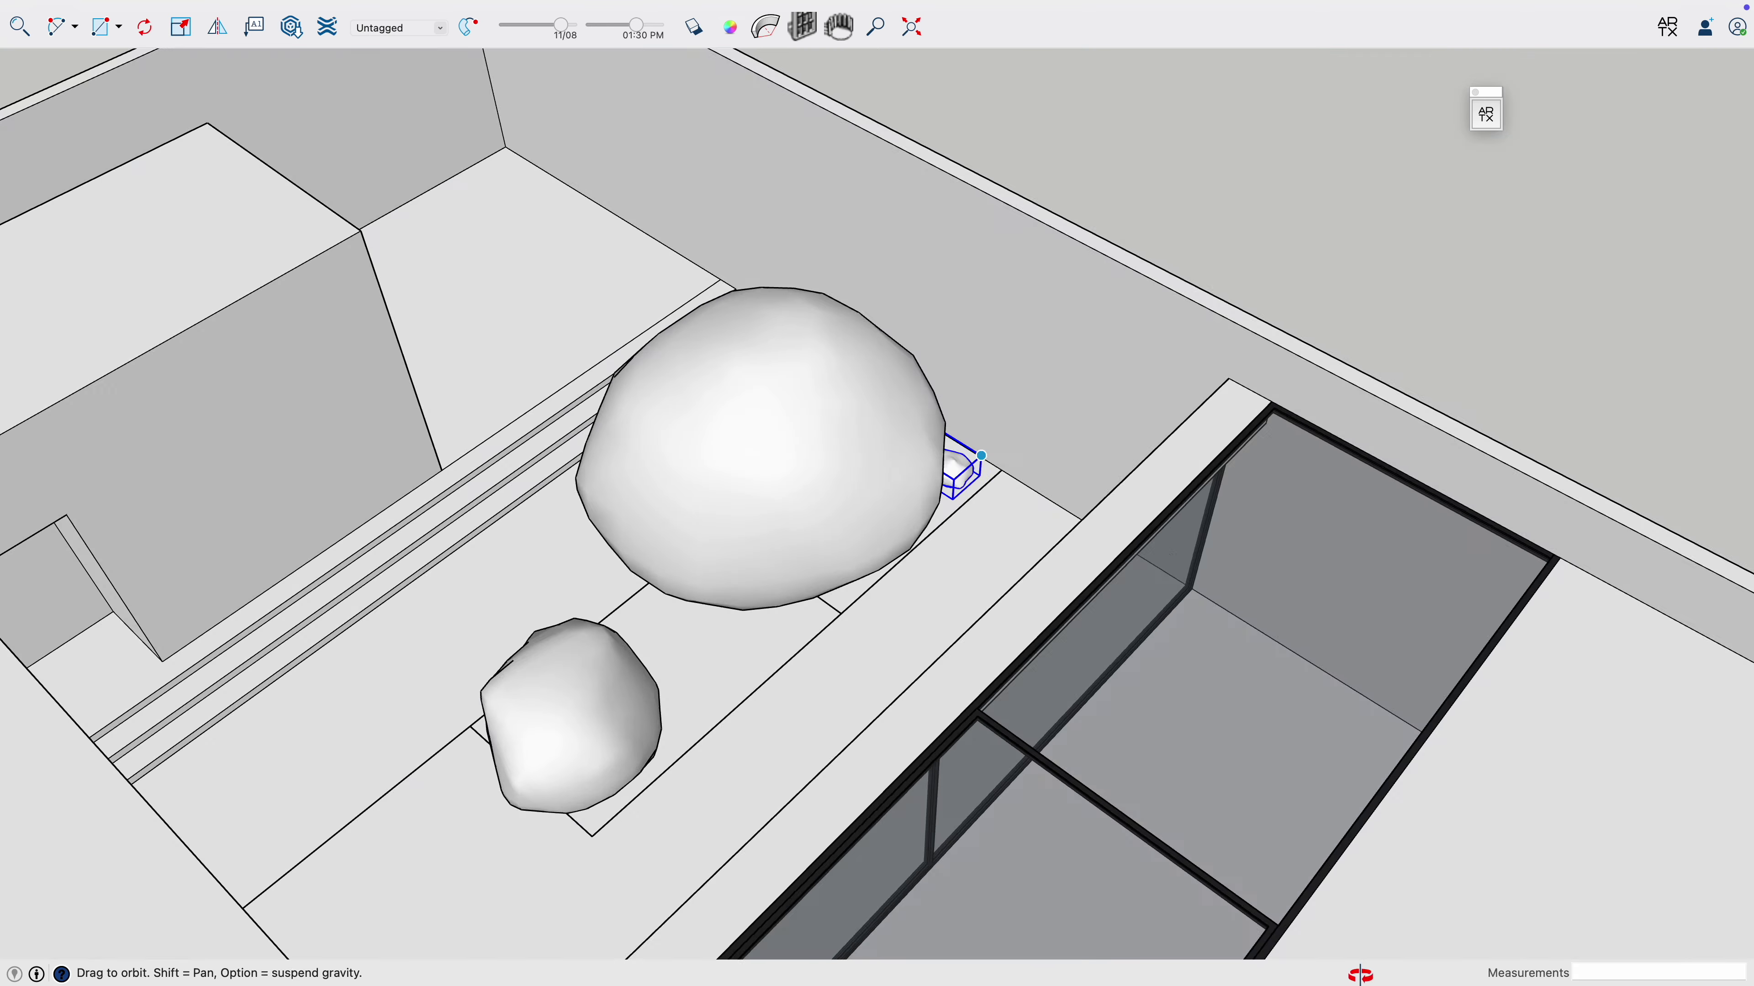
middle_drag(967, 510, 1159, 960)
middle_drag(877, 479, 995, 528)
scroll(981, 515, up, 5)
click(987, 521)
click(983, 523)
click(987, 521)
key(alt)
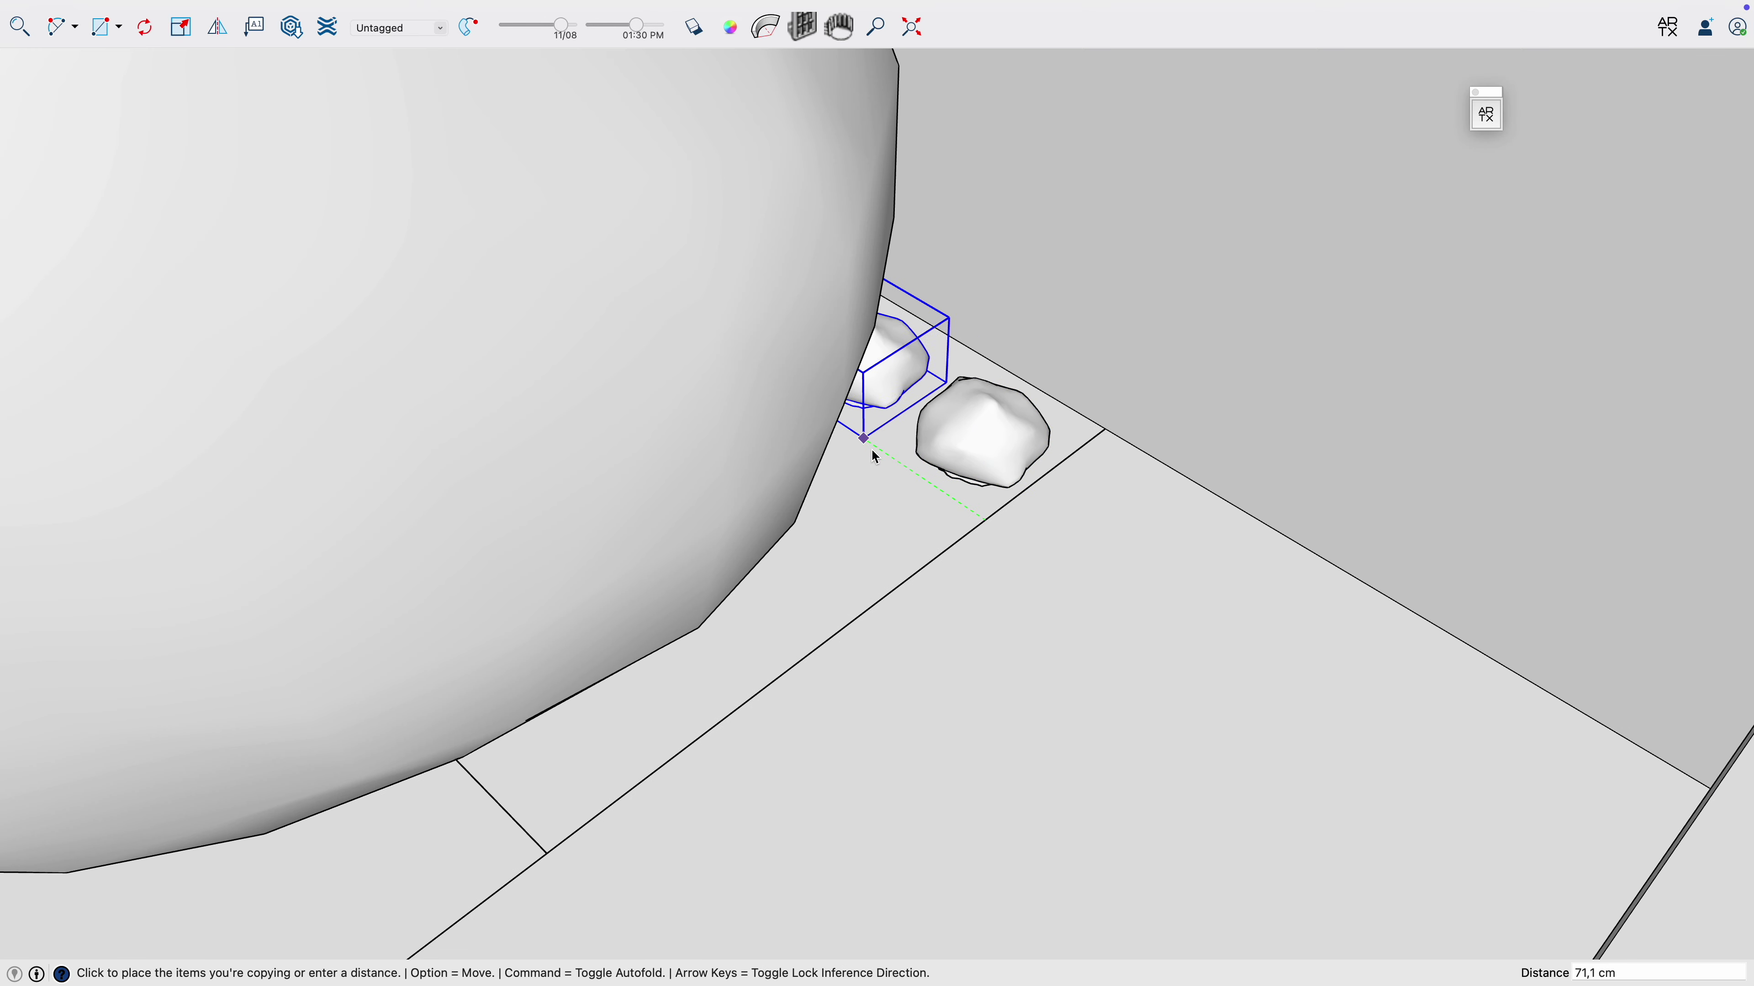
click(869, 450)
text(*3)
key(Return)
Select the row of four sedum plants and copy it straight across the courtyard to the opposite wall.
scroll(869, 474, down, 5)
middle_drag(869, 474, 785, 572)
key(space)
scroll(832, 616, down, 4)
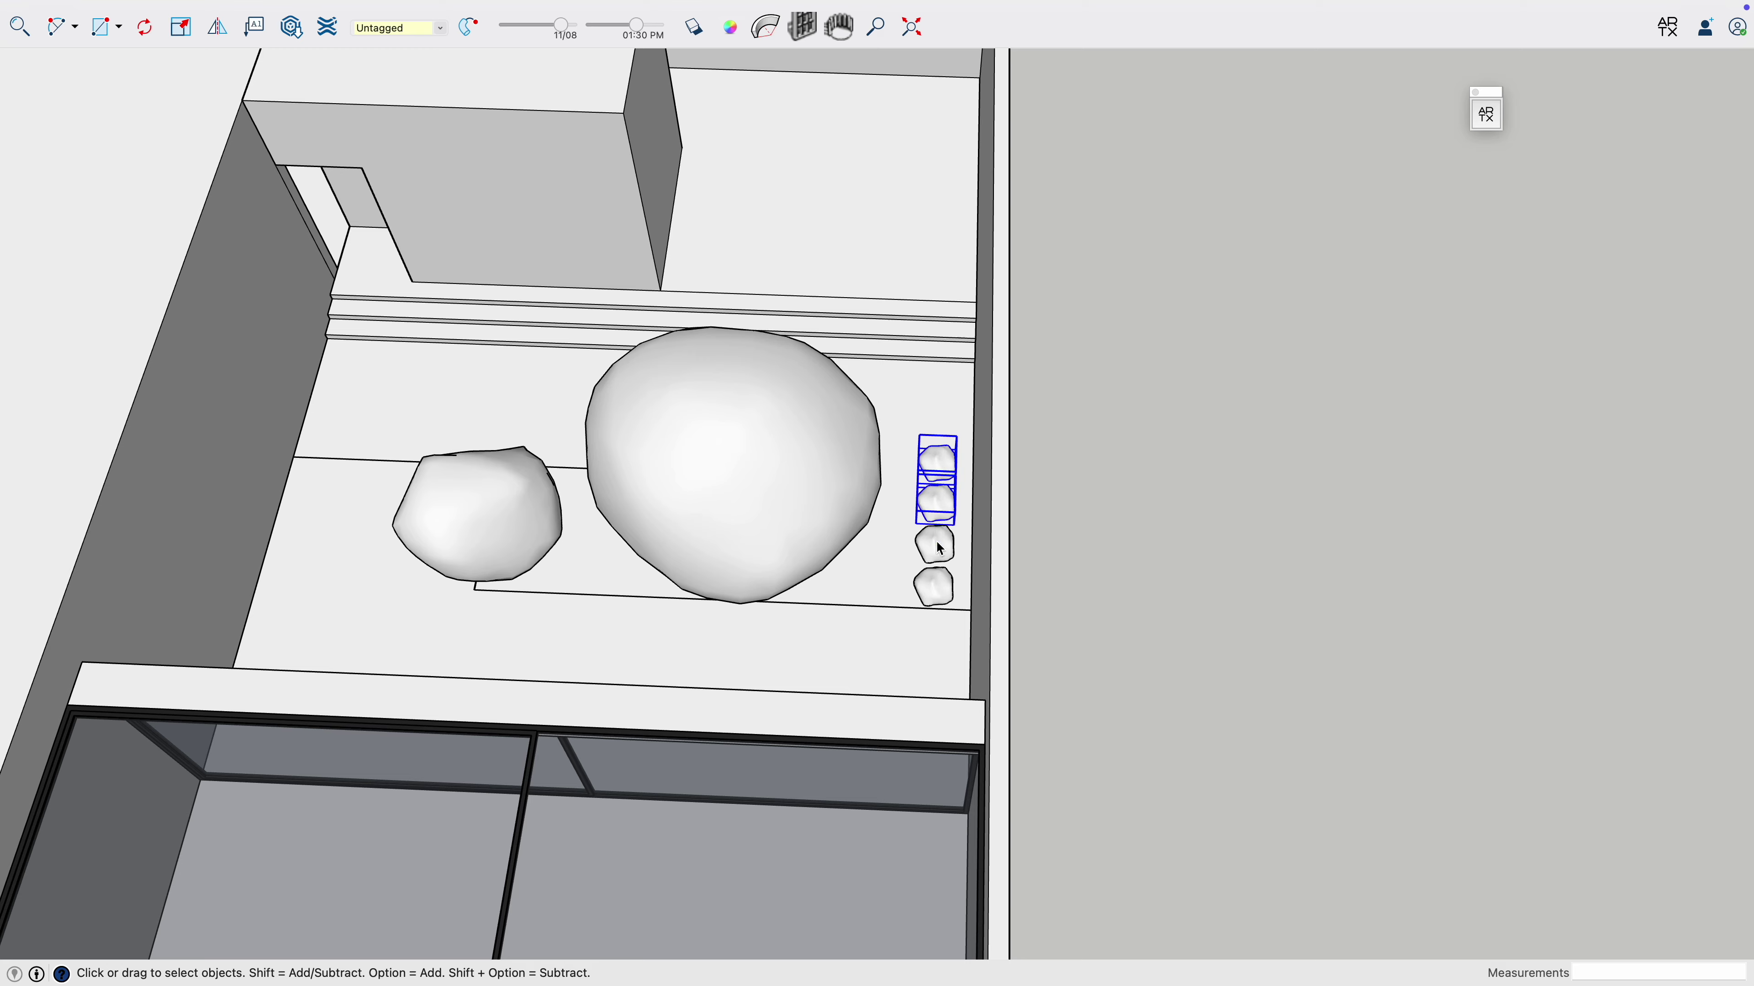
key(m)
click(940, 586)
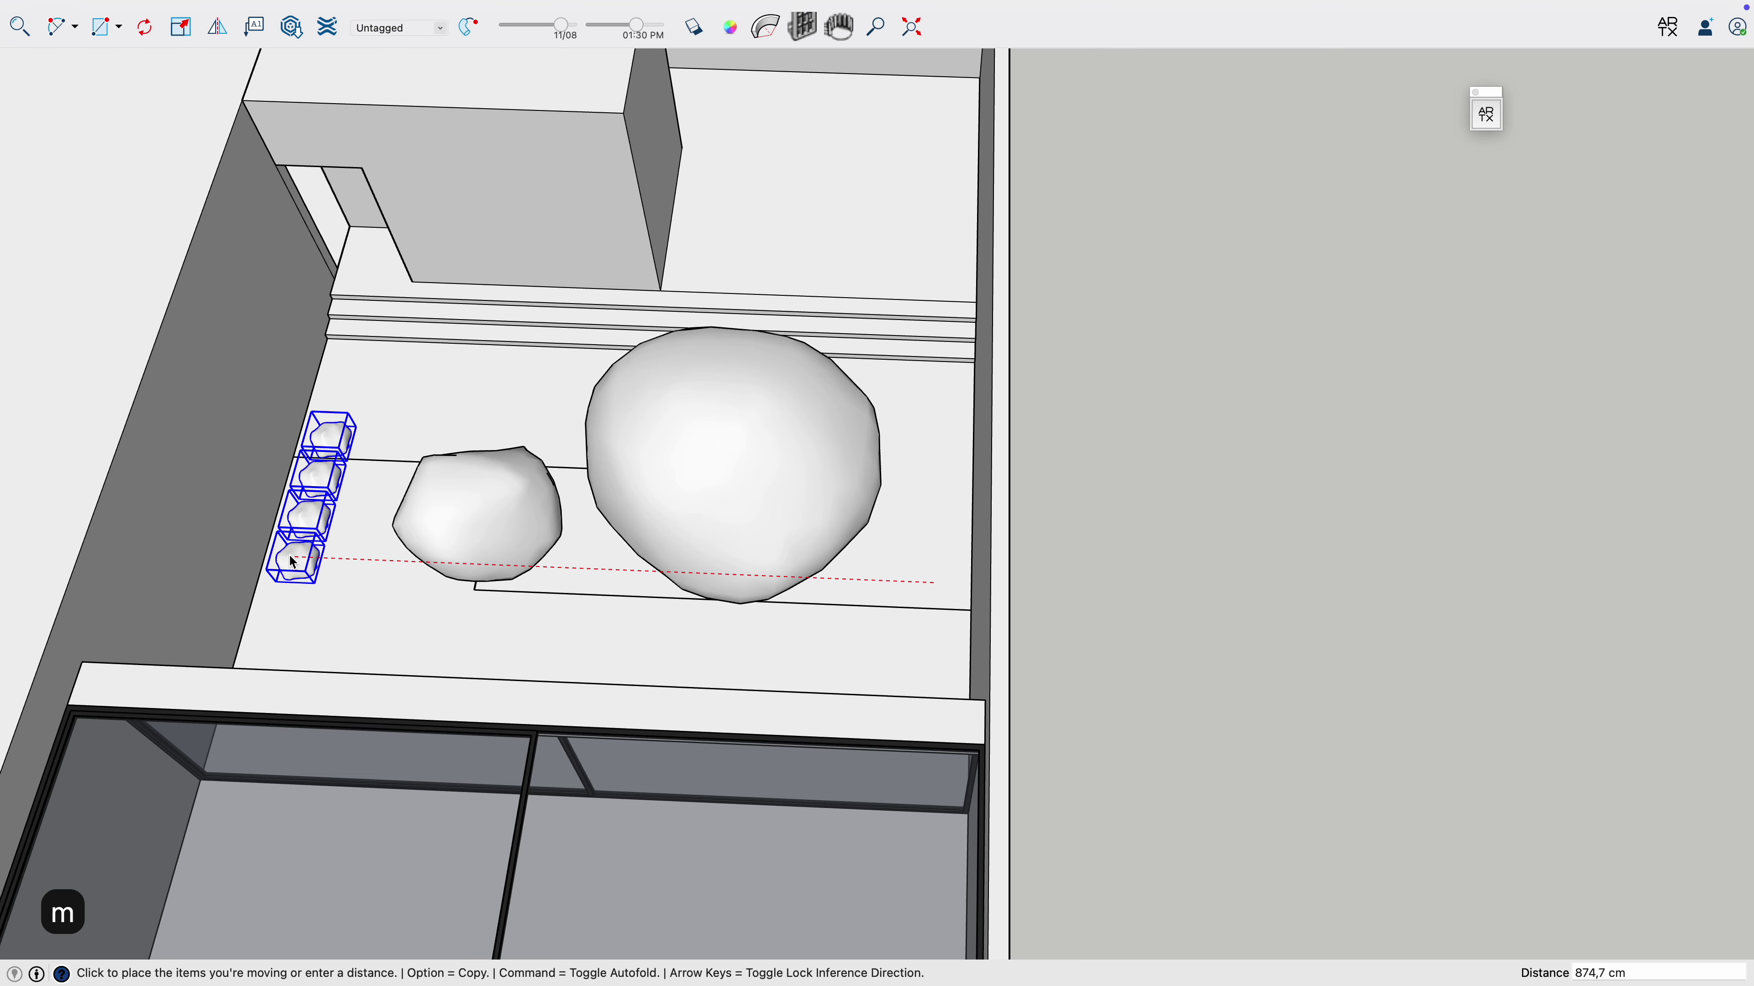
key(alt)
click(279, 554)
Open the V-Ray Asset Editor and return to the model window from the other desktops.
mouse_move(364, 559)
middle_down()
mouse_move(519, 71)
mouse_move(559, 20)
mouse_move(537, 374)
mouse_move(600, 610)
mouse_move(579, 204)
middle_up()
key(e)
key(b)
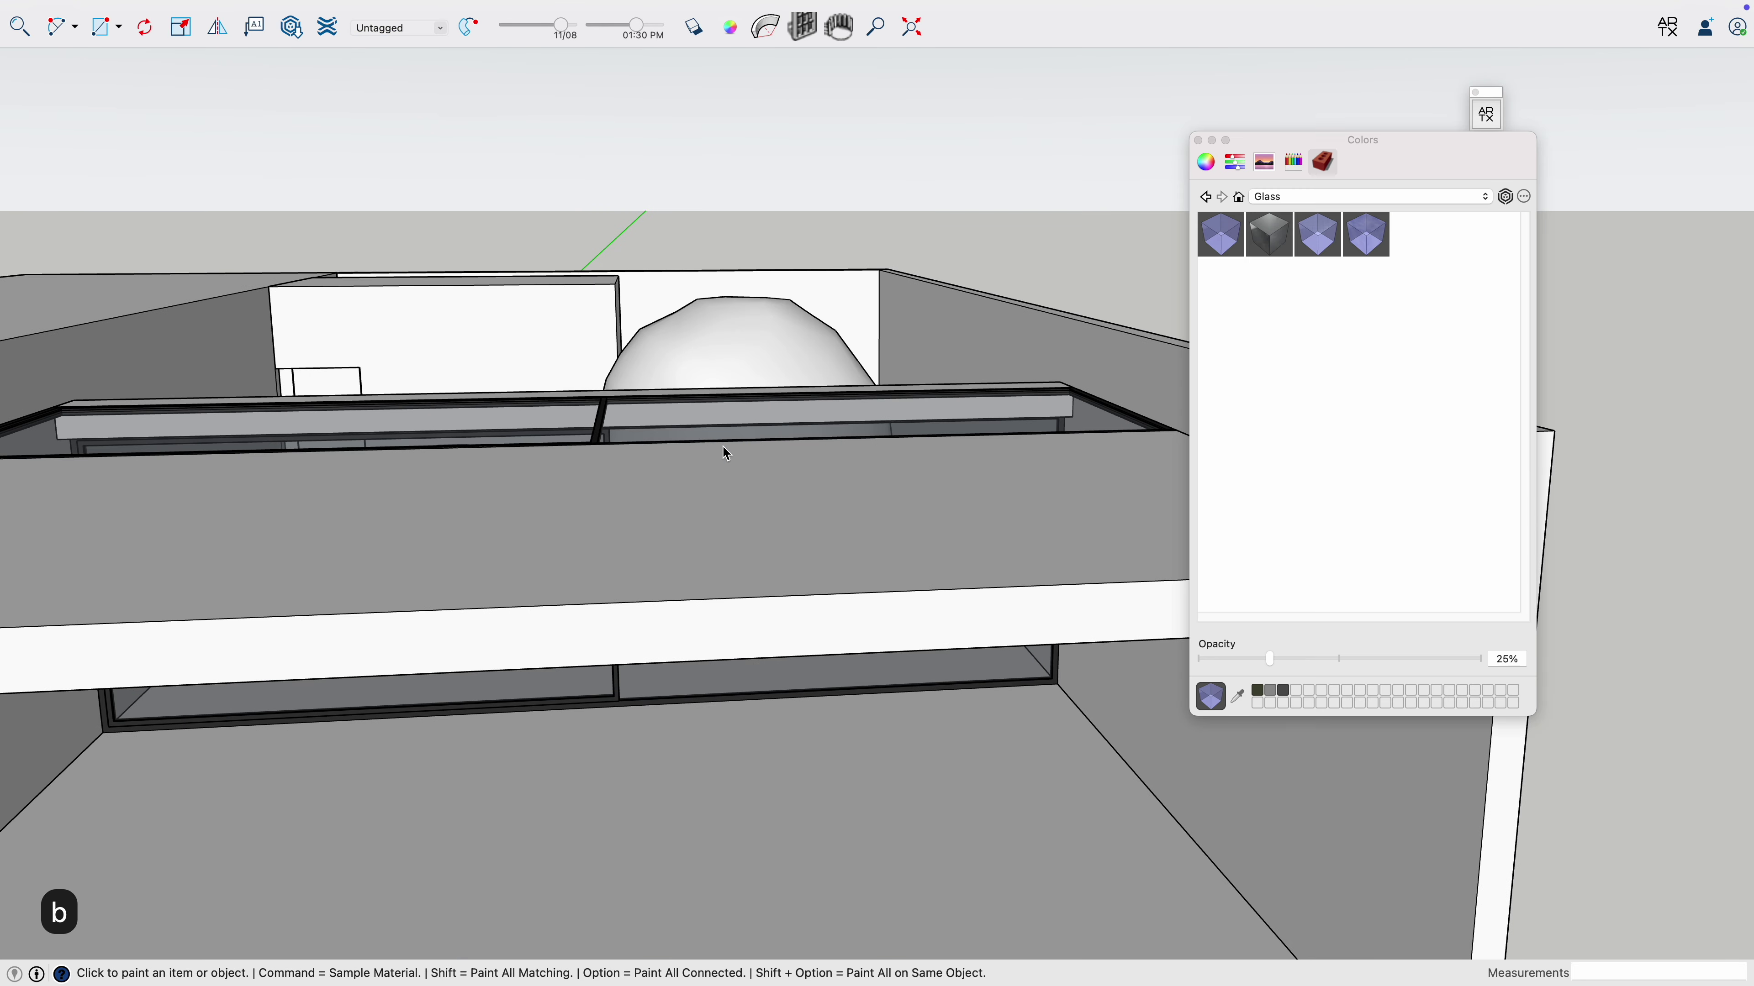
click(1199, 140)
click(499, 10)
mouse_move(546, 109)
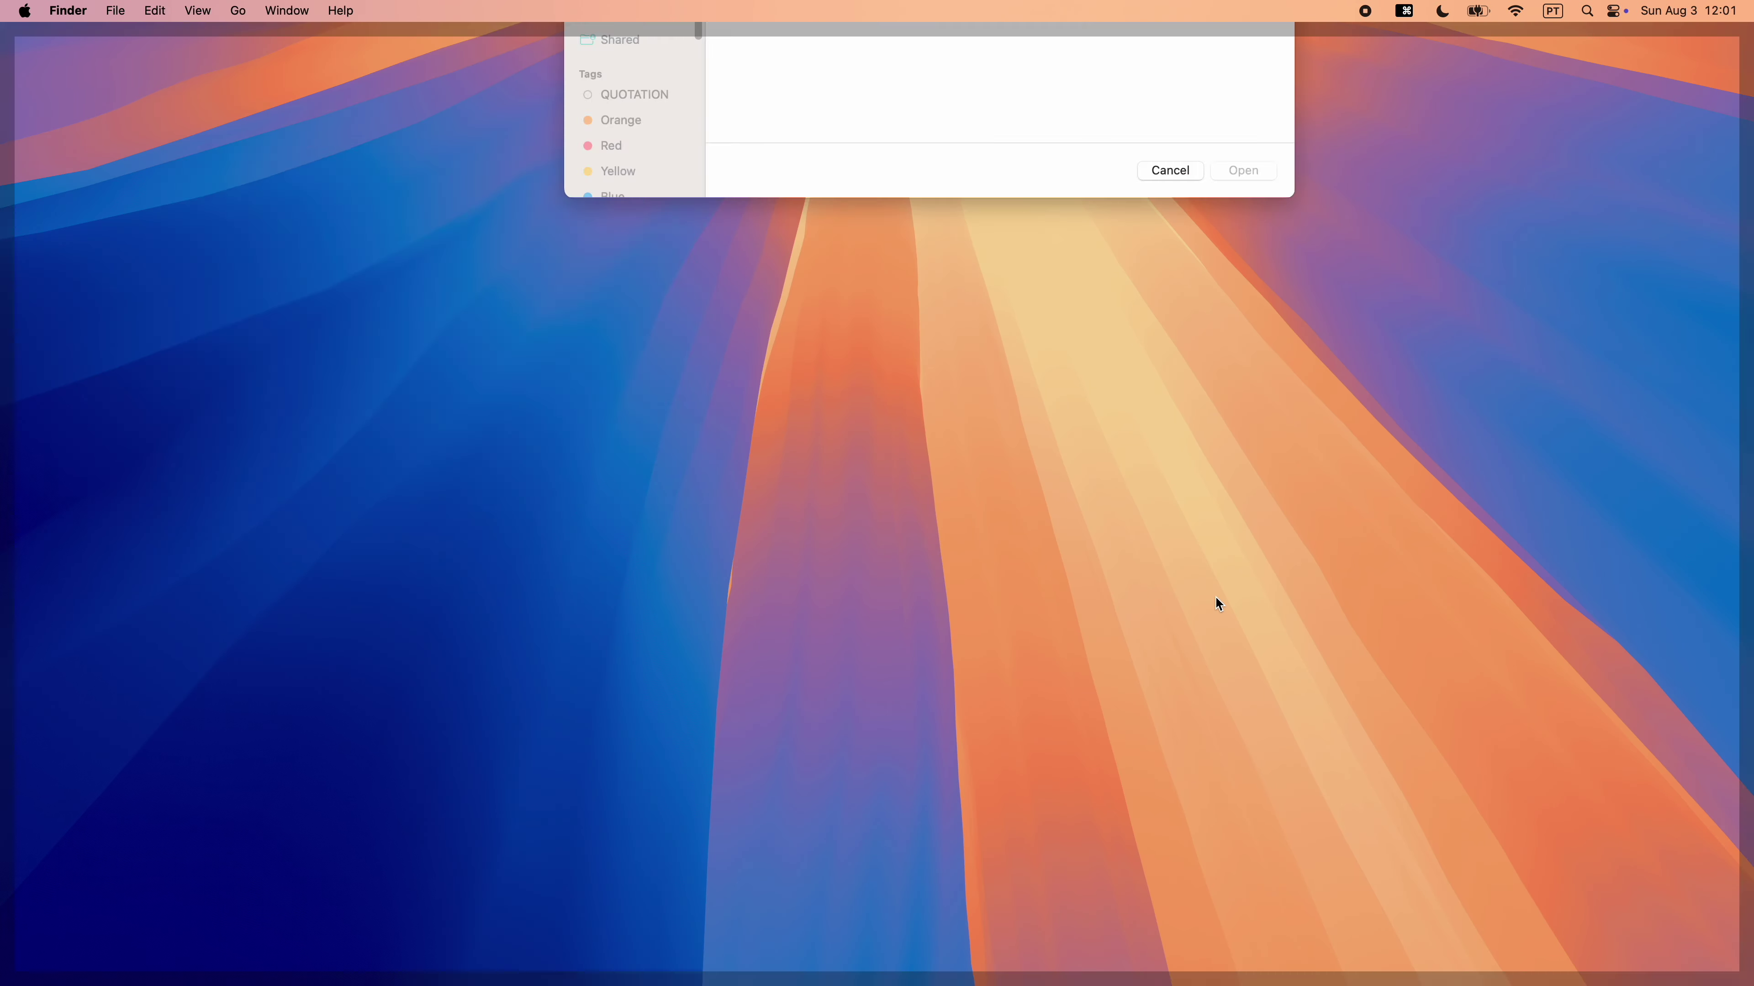
key(ctrl+Up)
key(ctrl+Up)
key(ctrl+Up)
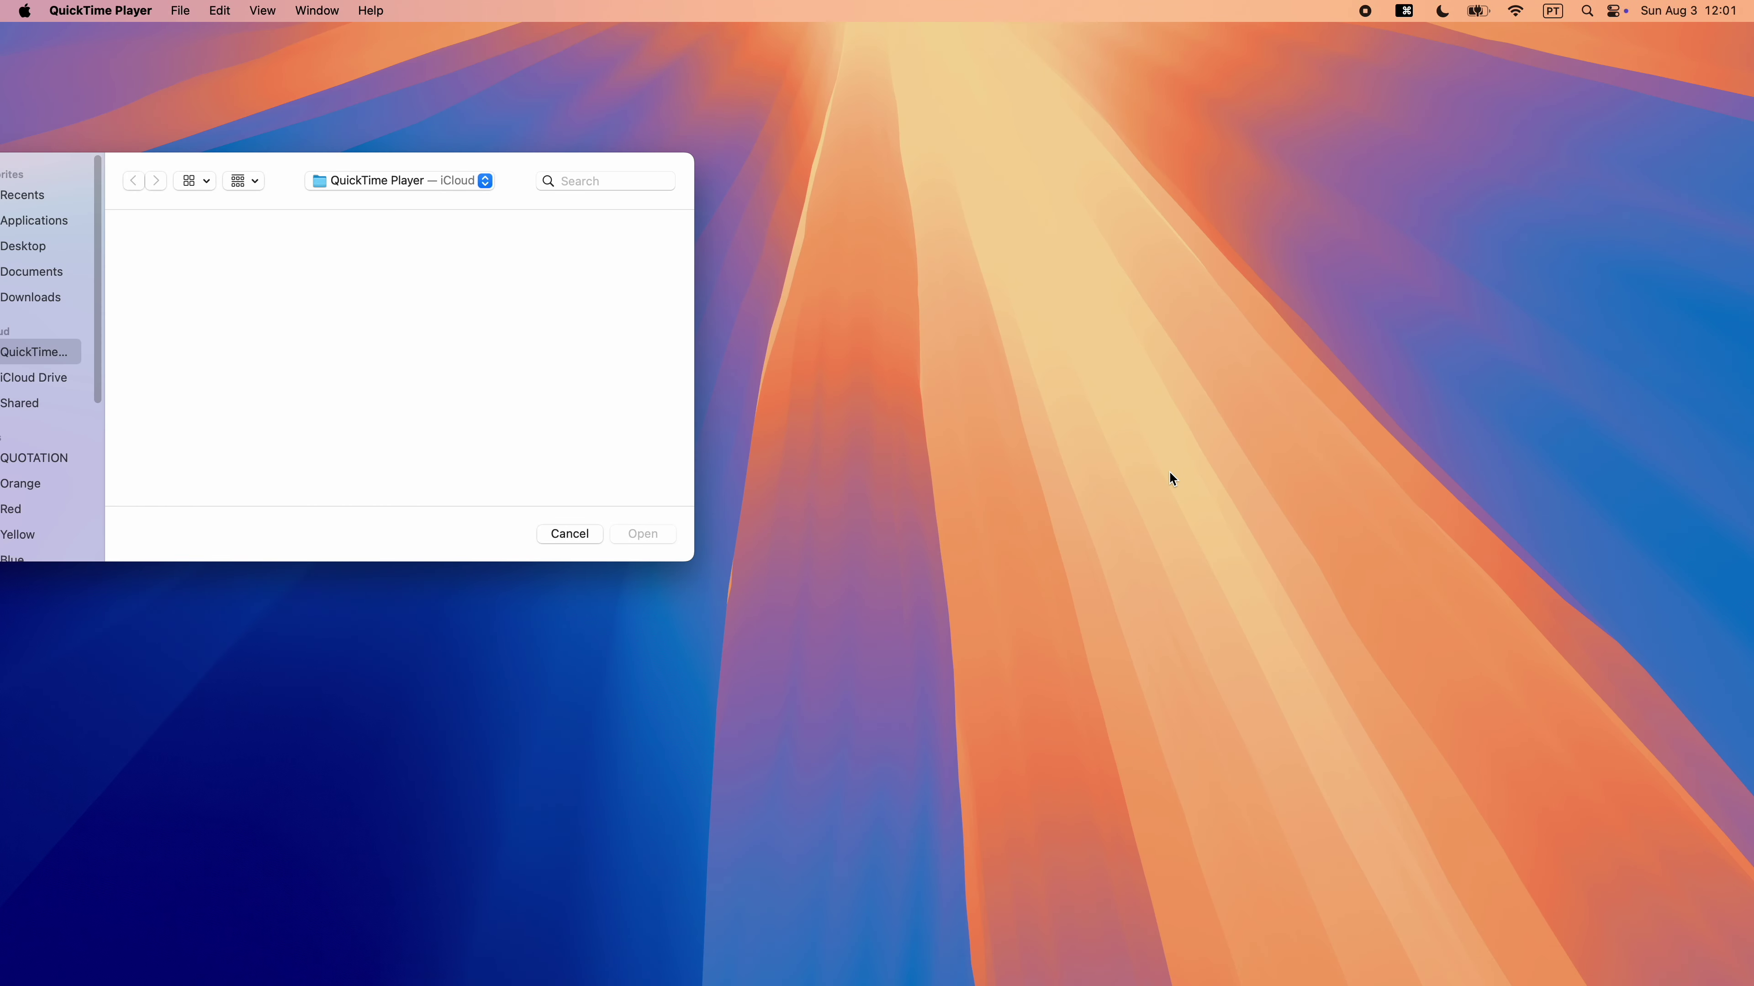
key(ctrl+Right)
click(971, 458)
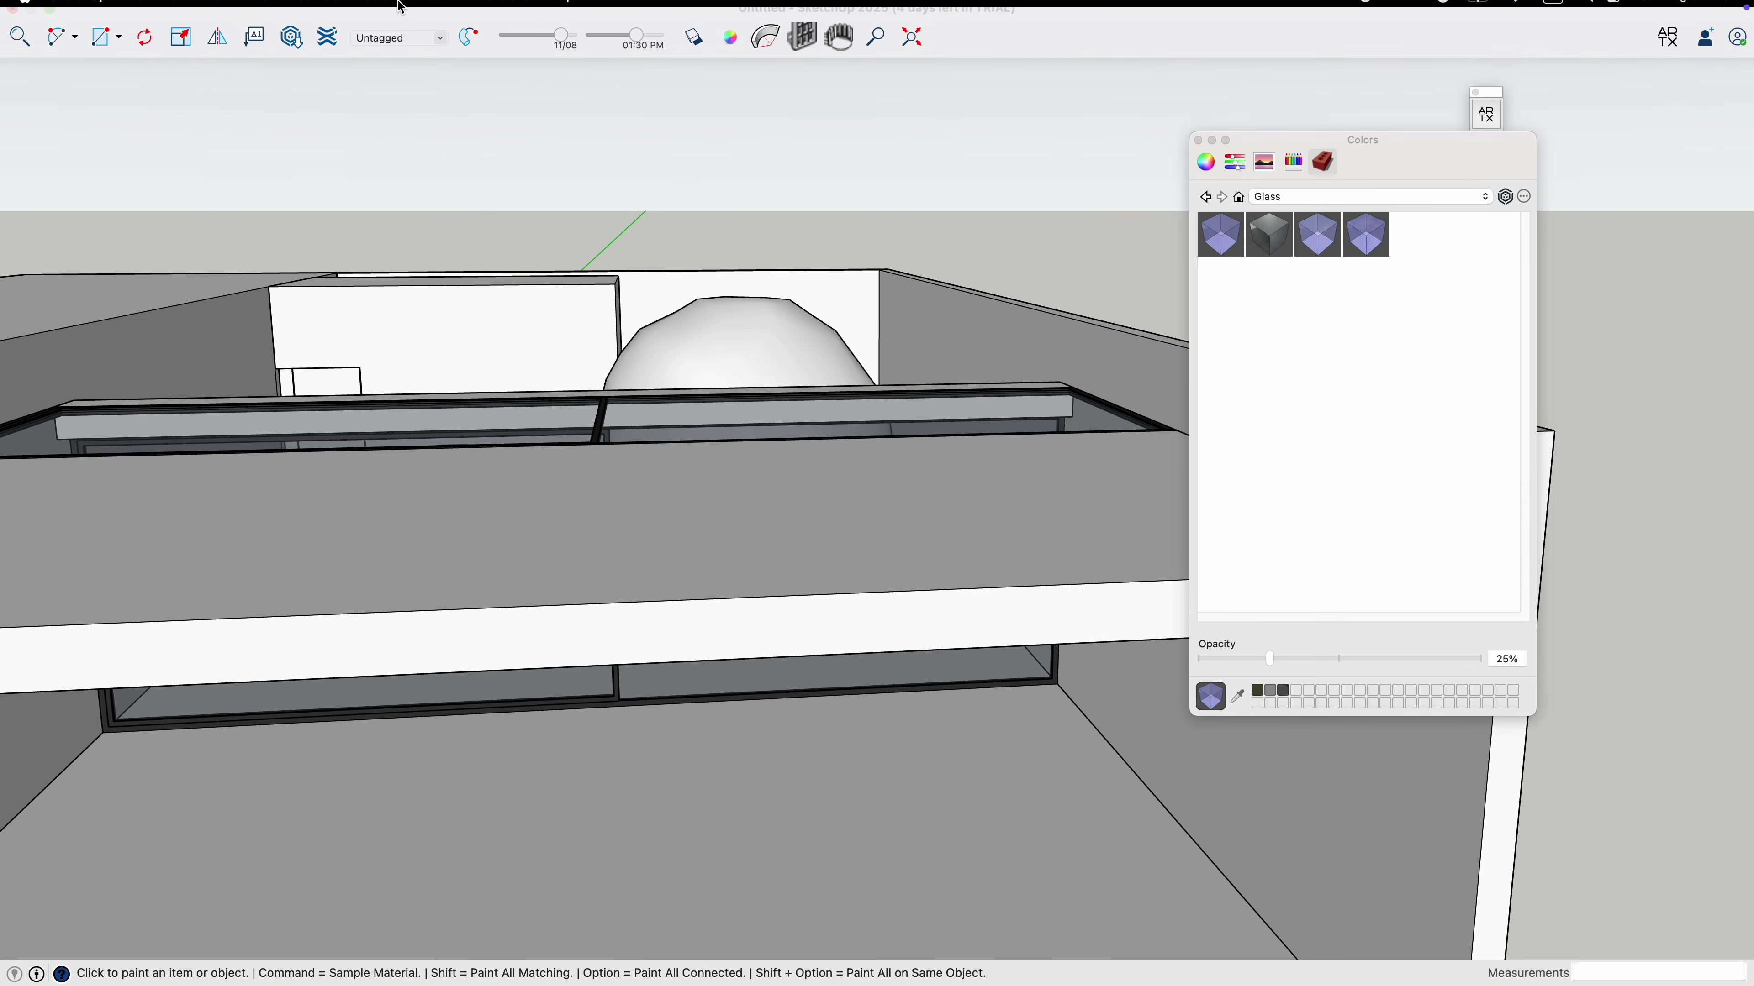
Take the model window out of full screen and apply Gravel C01 80cm to the selected rectangular bed face.
click(51, 35)
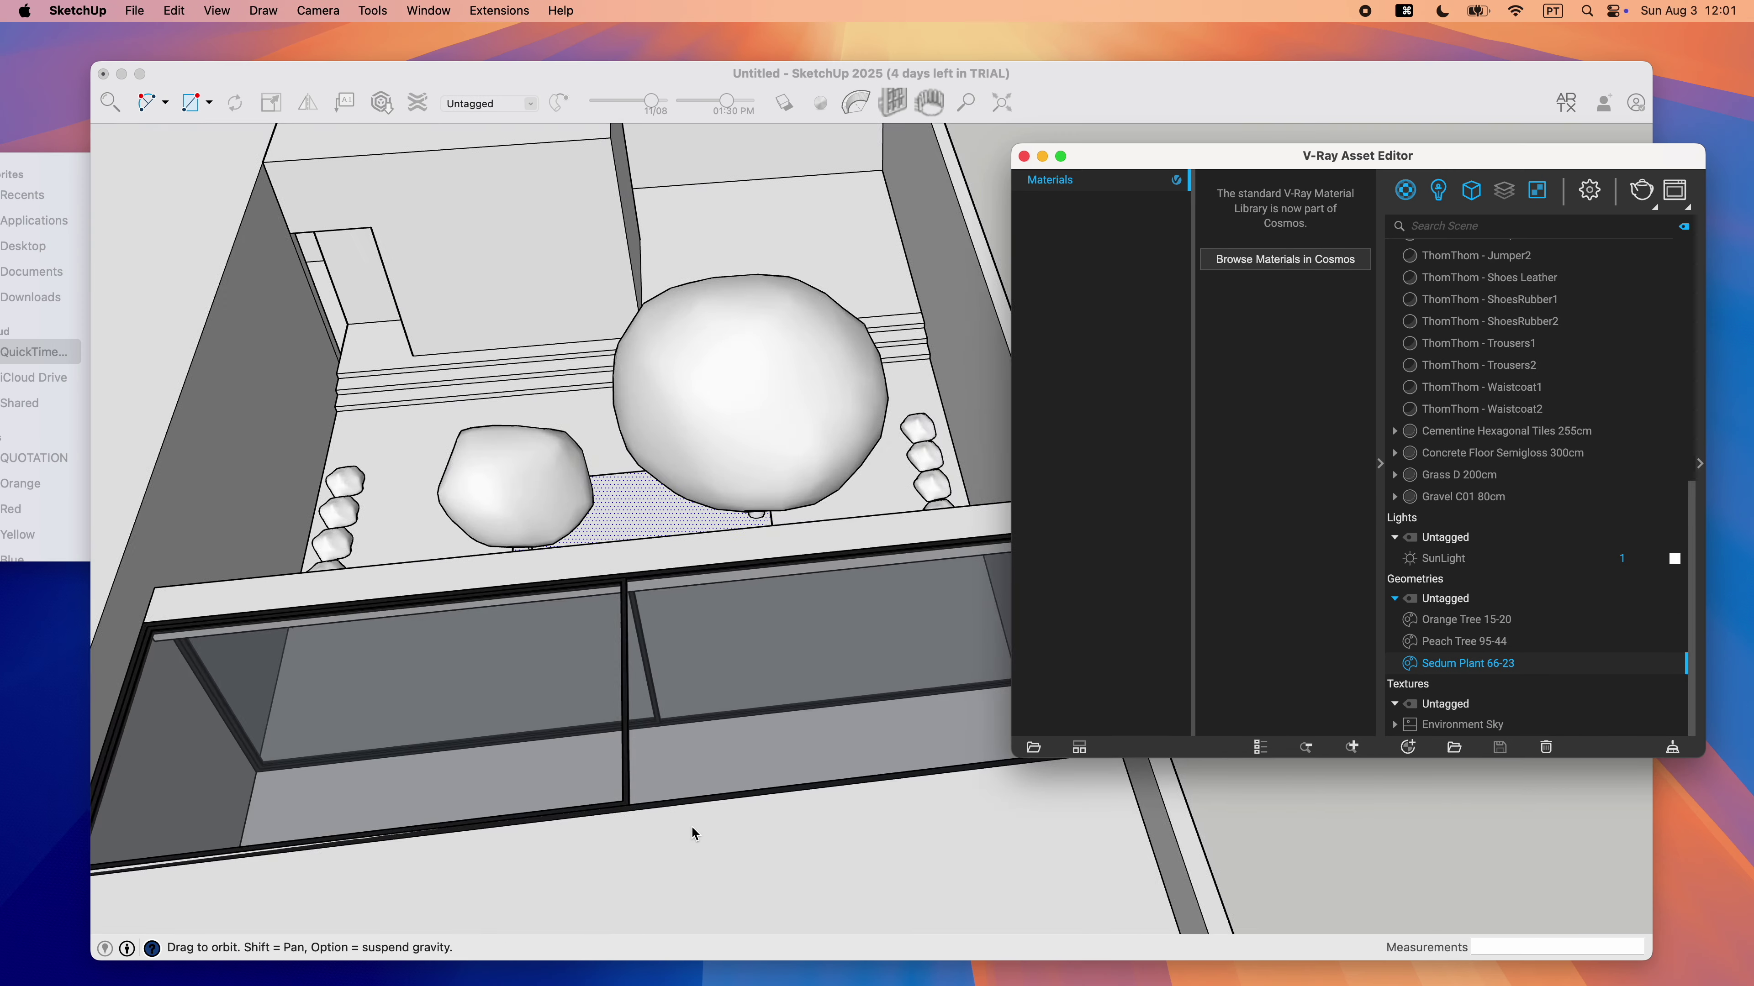
right_click(1500, 505)
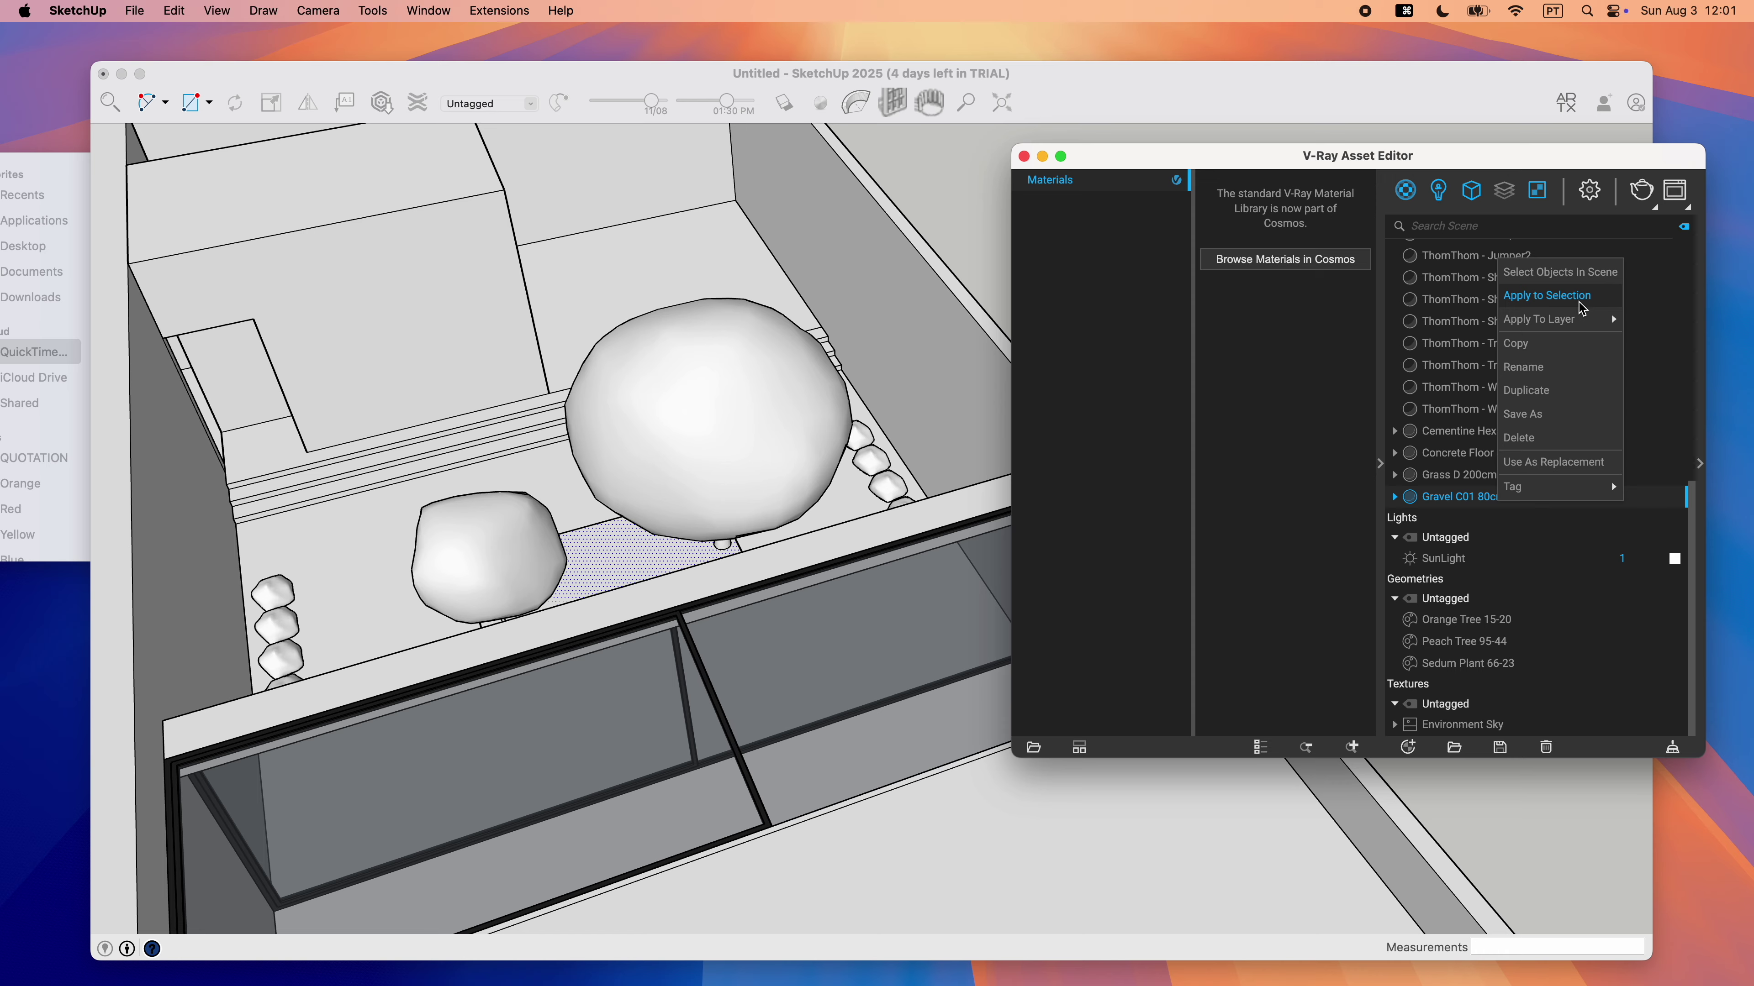
click(1580, 303)
Draw a rectangle over the whole courtyard floor between the side walls, from the lowest step to the glazed side.
middle_drag(682, 480, 877, 688)
key(space)
click(527, 412)
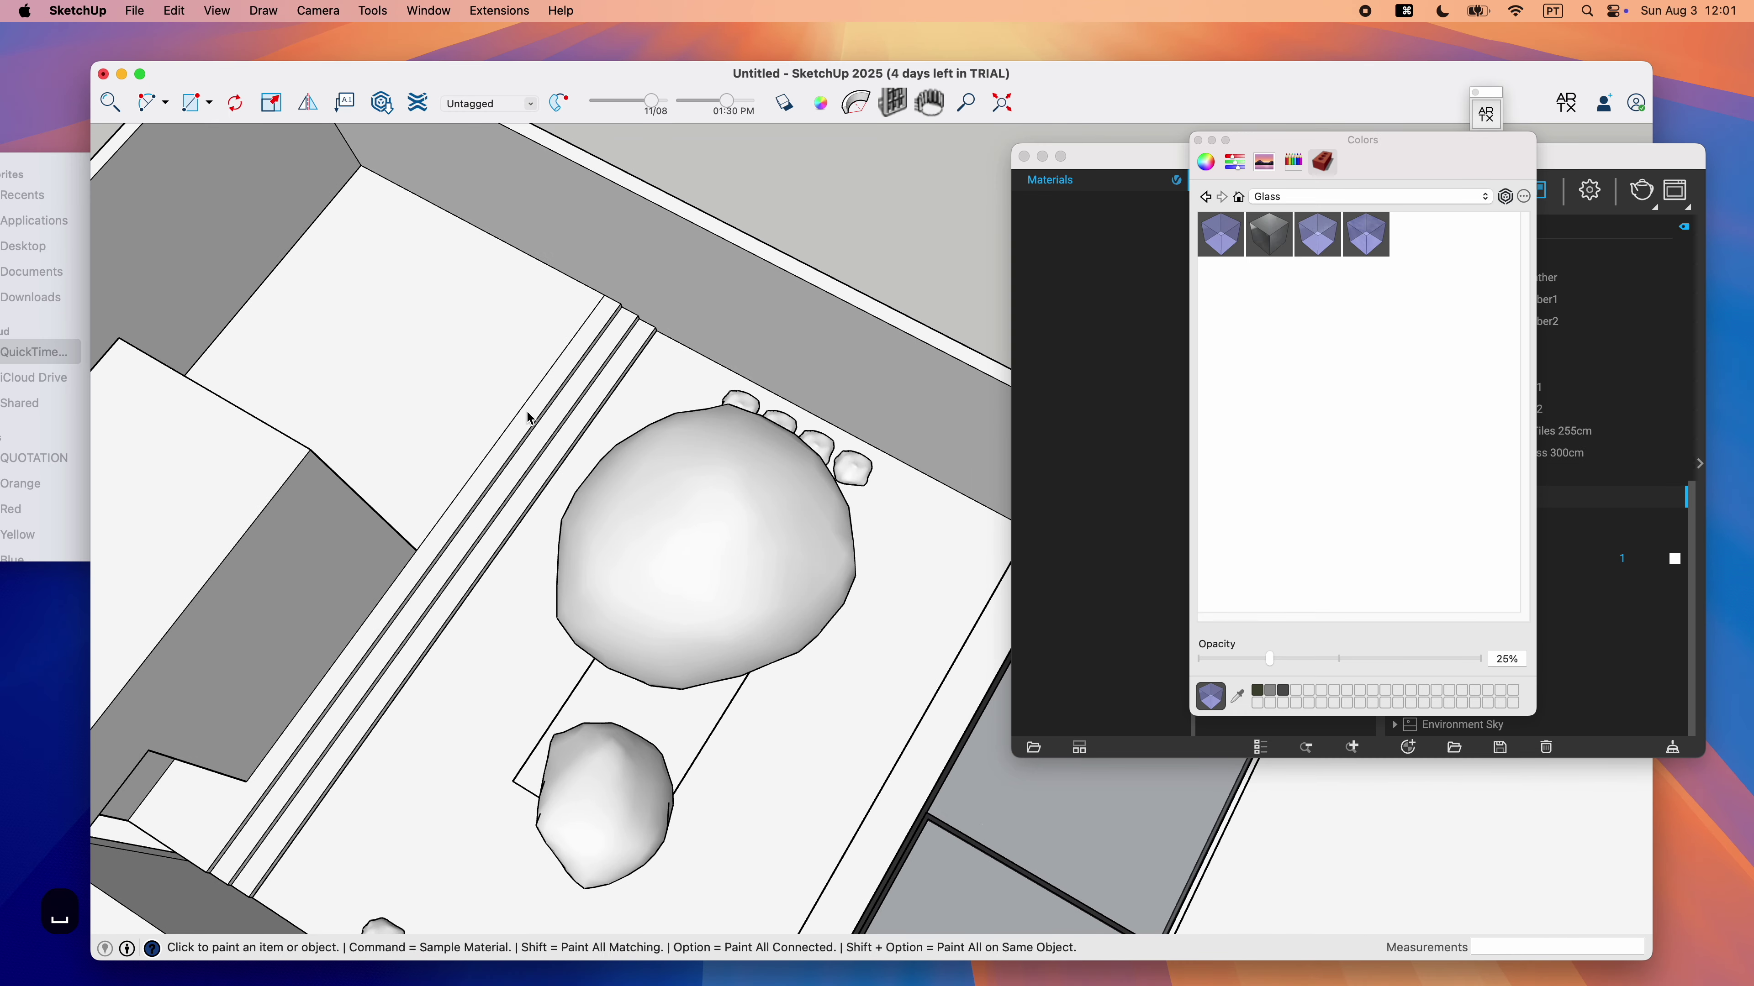
key(r)
click(660, 335)
middle_drag(602, 779, 1271, 804)
click(1386, 898)
middle_drag(1388, 901, 586, 587)
key(space)
Close the Colors window and apply the Grass D 200cm material to the selected courtyard floor face.
click(1197, 140)
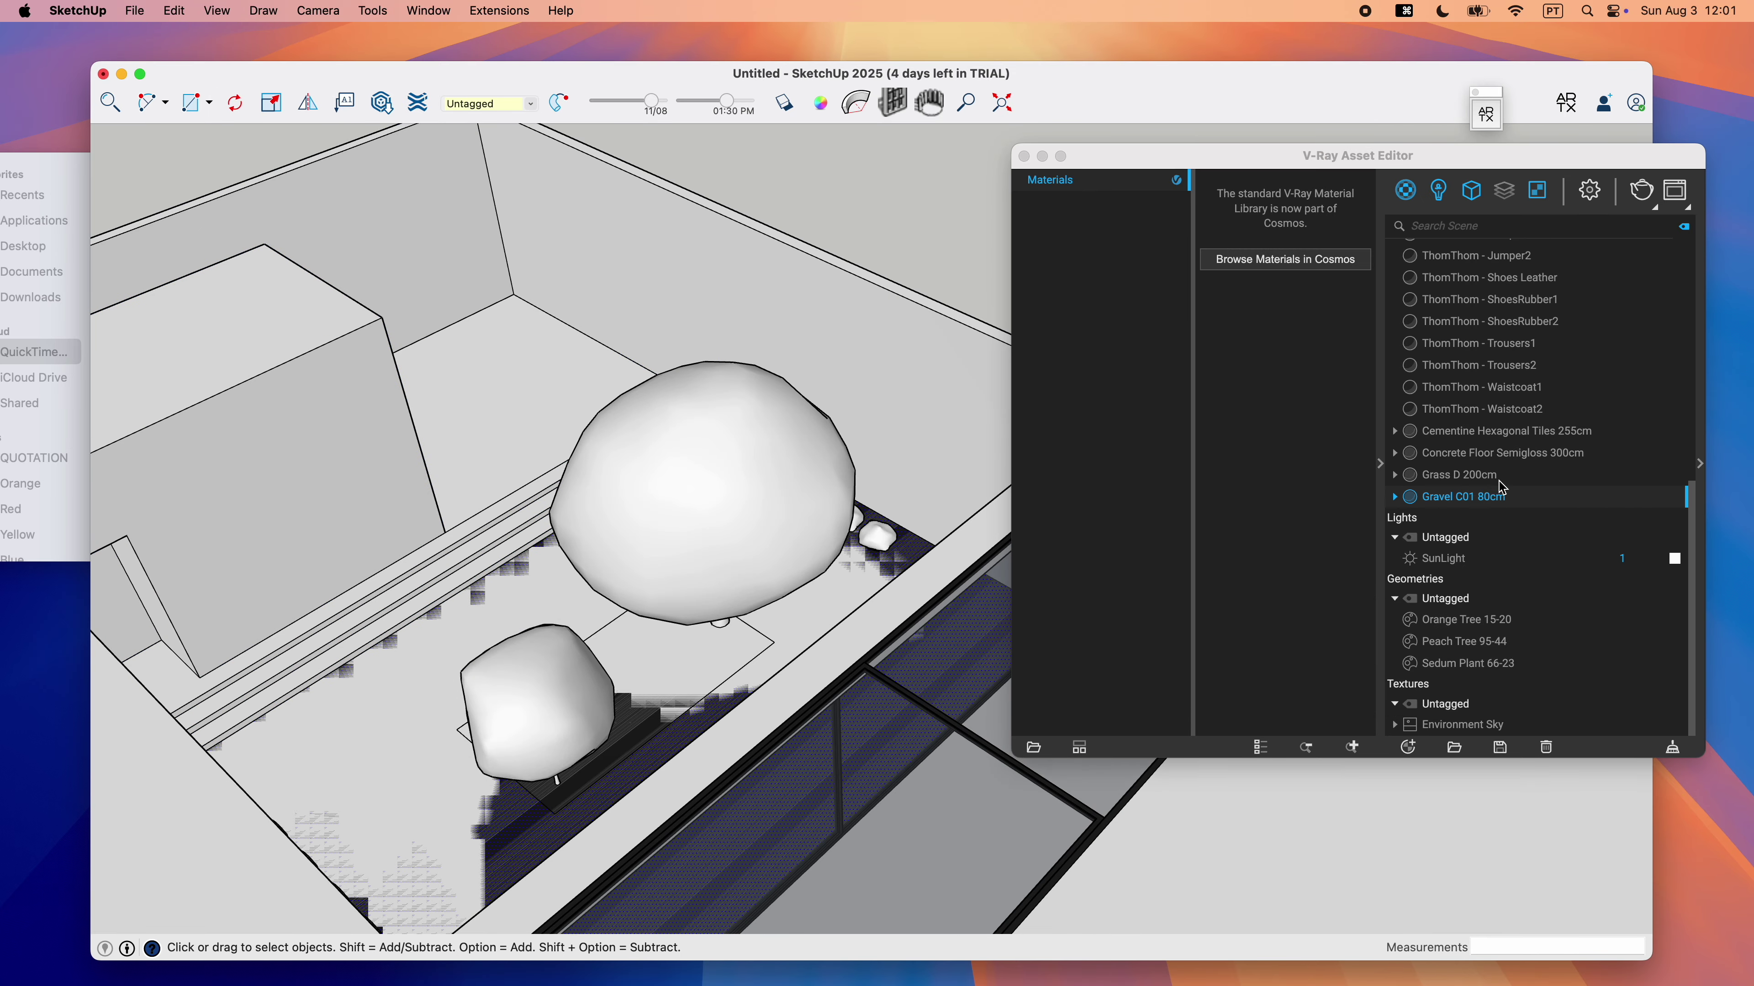
right_click(1489, 479)
click(1547, 518)
Select the enclosing walls and the stepped courtyard group together and apply Concrete Floor Semigloss 300cm to them.
mouse_move(898, 498)
middle_down()
mouse_move(774, 473)
mouse_move(567, 228)
middle_up()
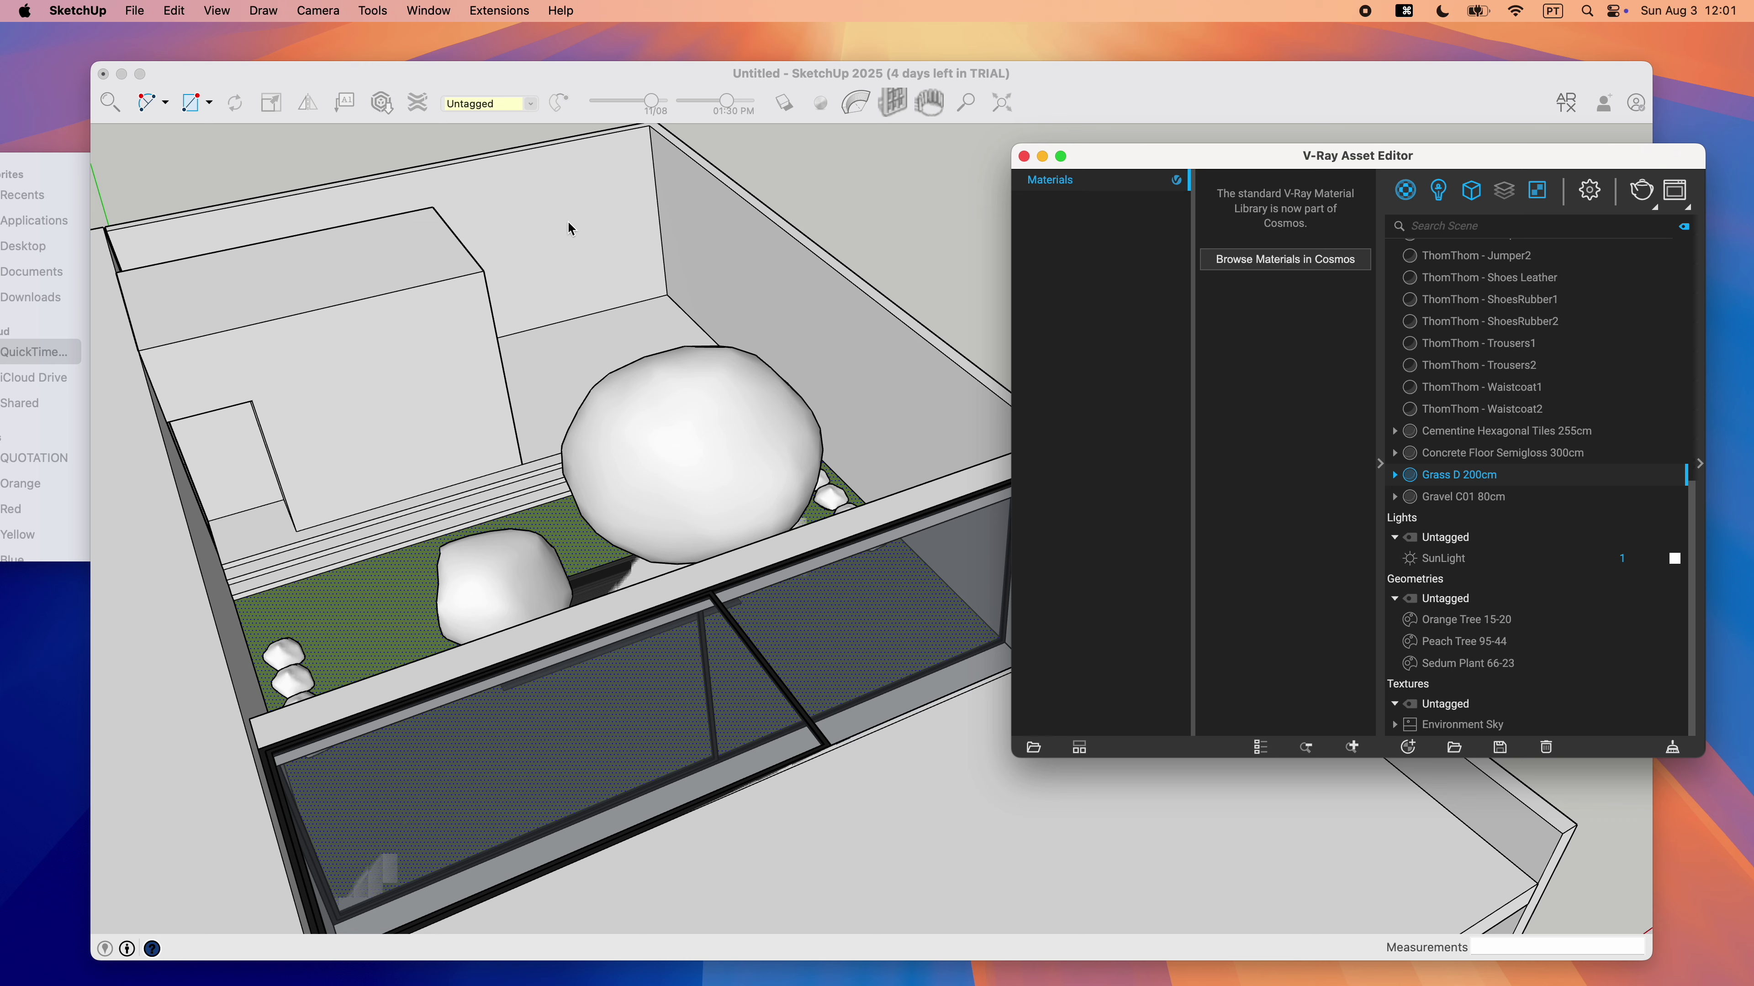
click(708, 249)
shift+click(489, 332)
middle_drag(490, 332, 211, 326)
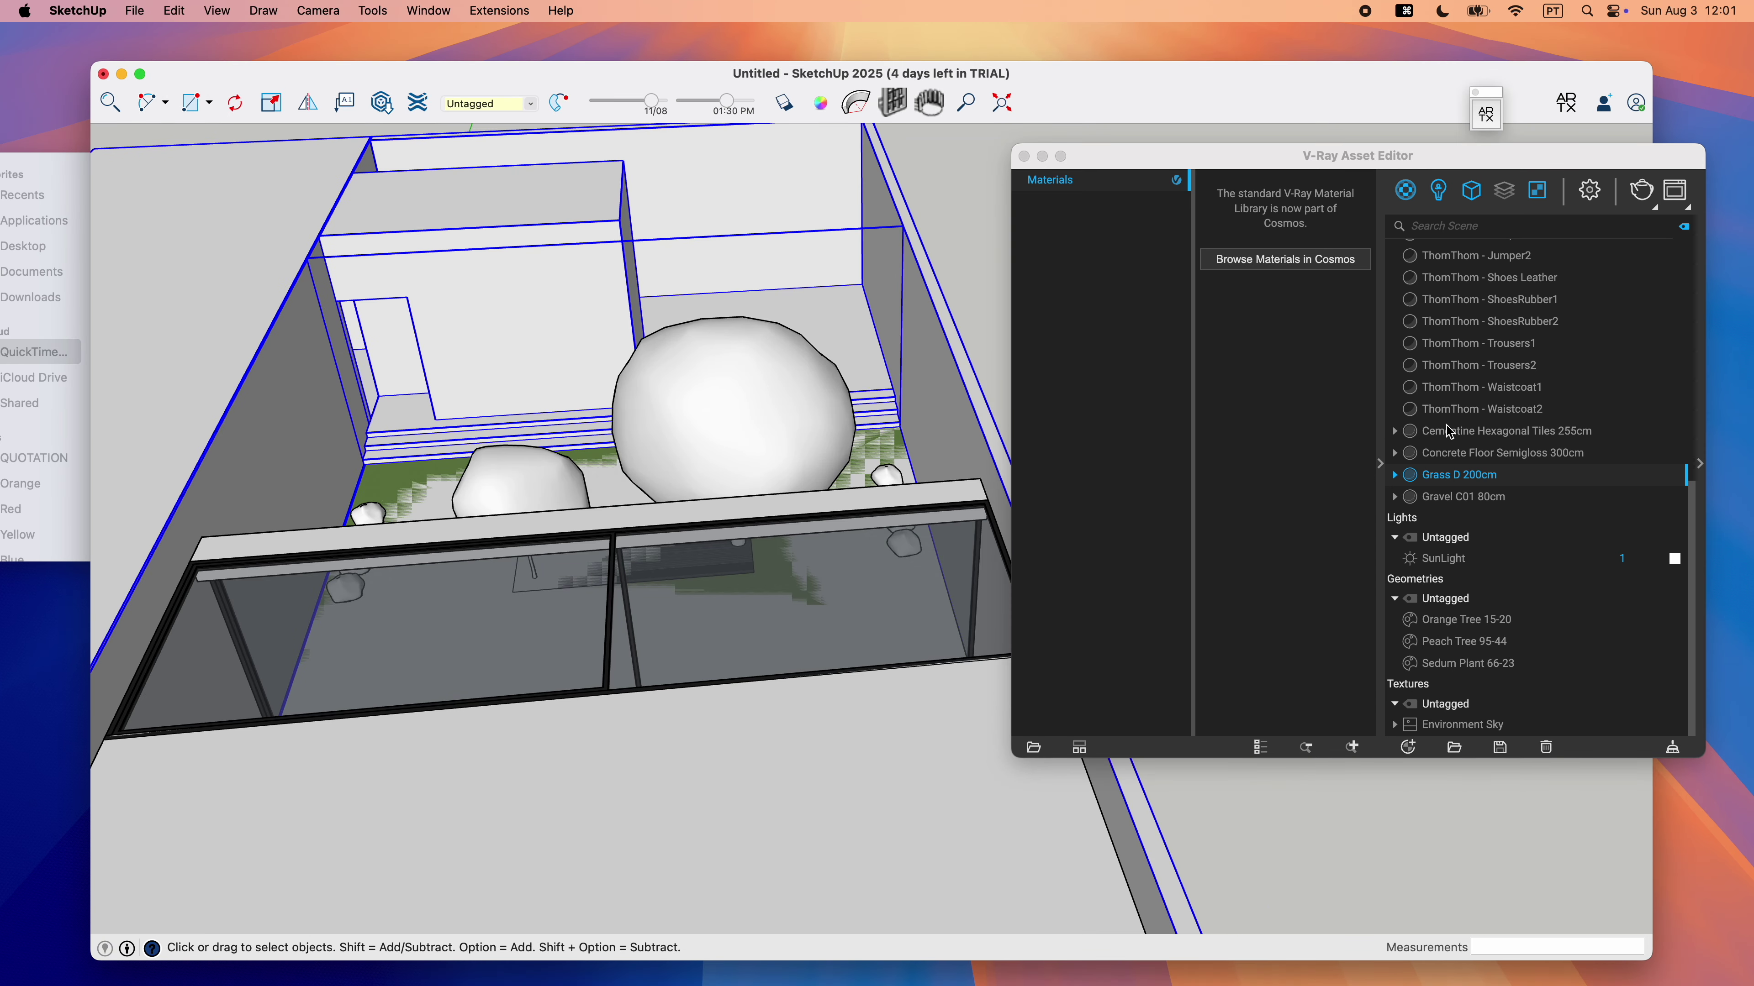
right_click(1531, 458)
click(1546, 489)
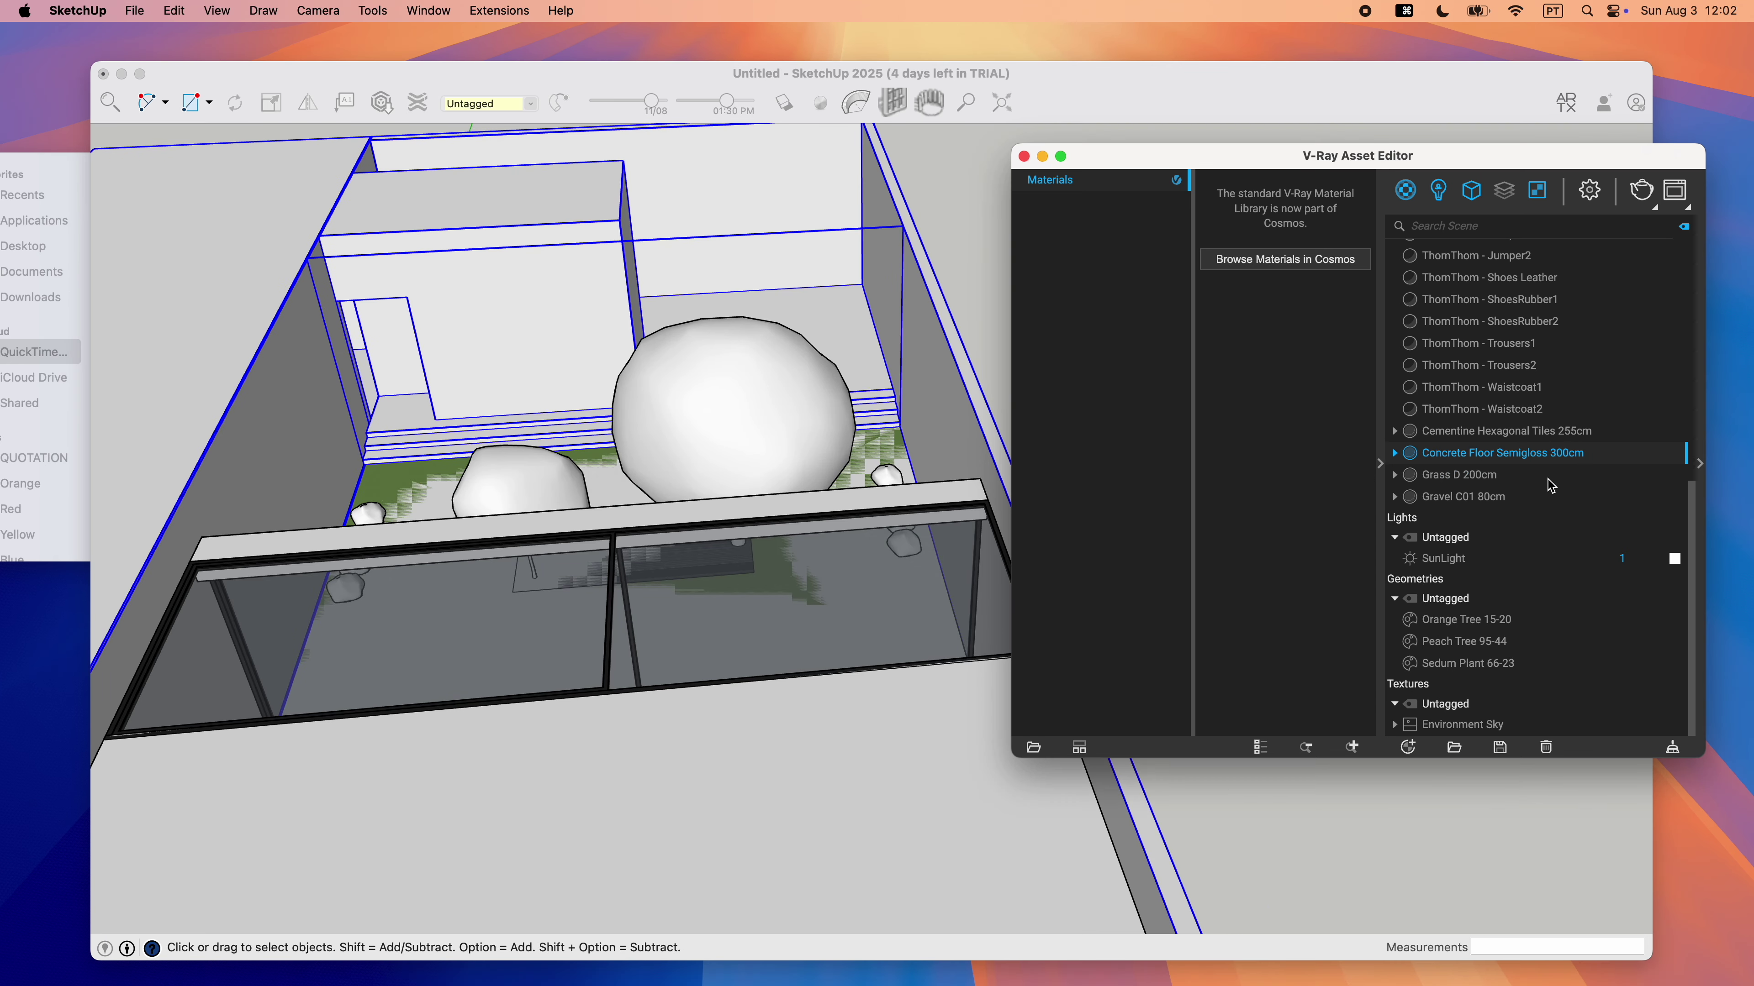
Apply Concrete Floor Semigloss 300cm to the selected enclosing walls and stepped courtyard group.
right_click(1456, 459)
click(1519, 496)
scroll(863, 760, down, 10)
mouse_move(835, 722)
middle_down()
mouse_move(861, 819)
mouse_move(777, 673)
middle_up()
scroll(776, 673, up, 10)
scroll(338, 704, up, 3)
Try to draw a line across the covered floor along the base of the glazing, between the two side walls.
key(l)
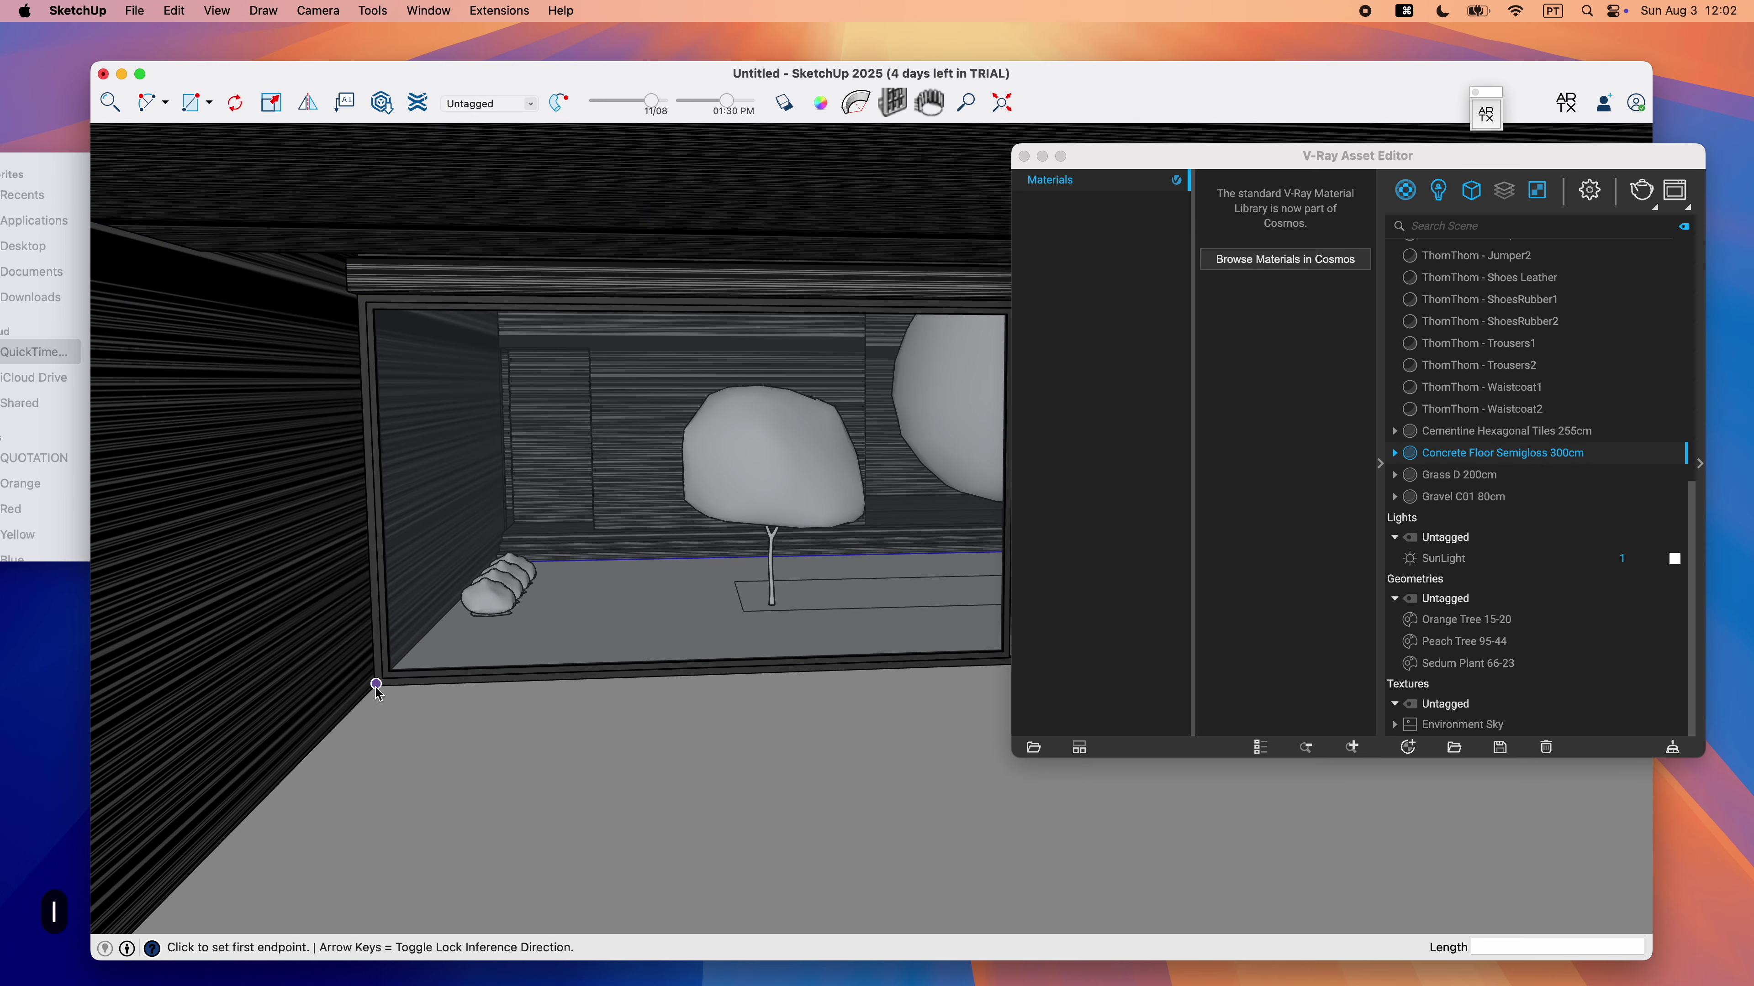
scroll(373, 698, down, 5)
click(1135, 869)
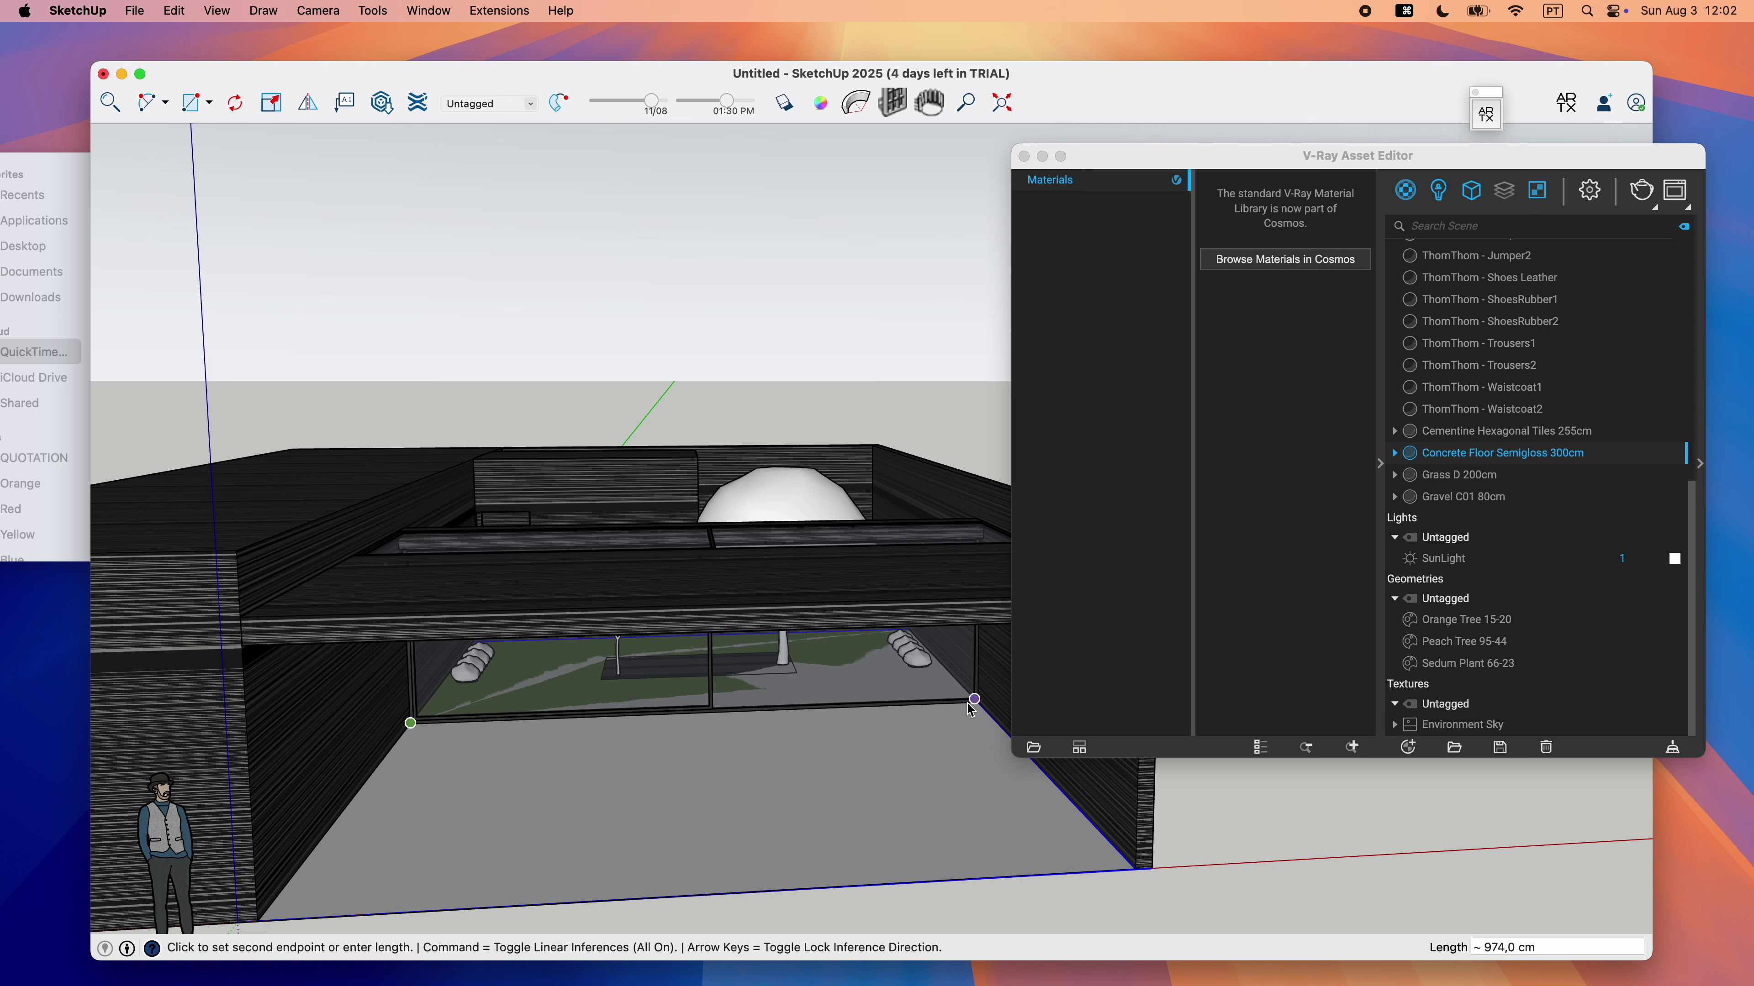
key(Escape)
scroll(950, 732, up, 6)
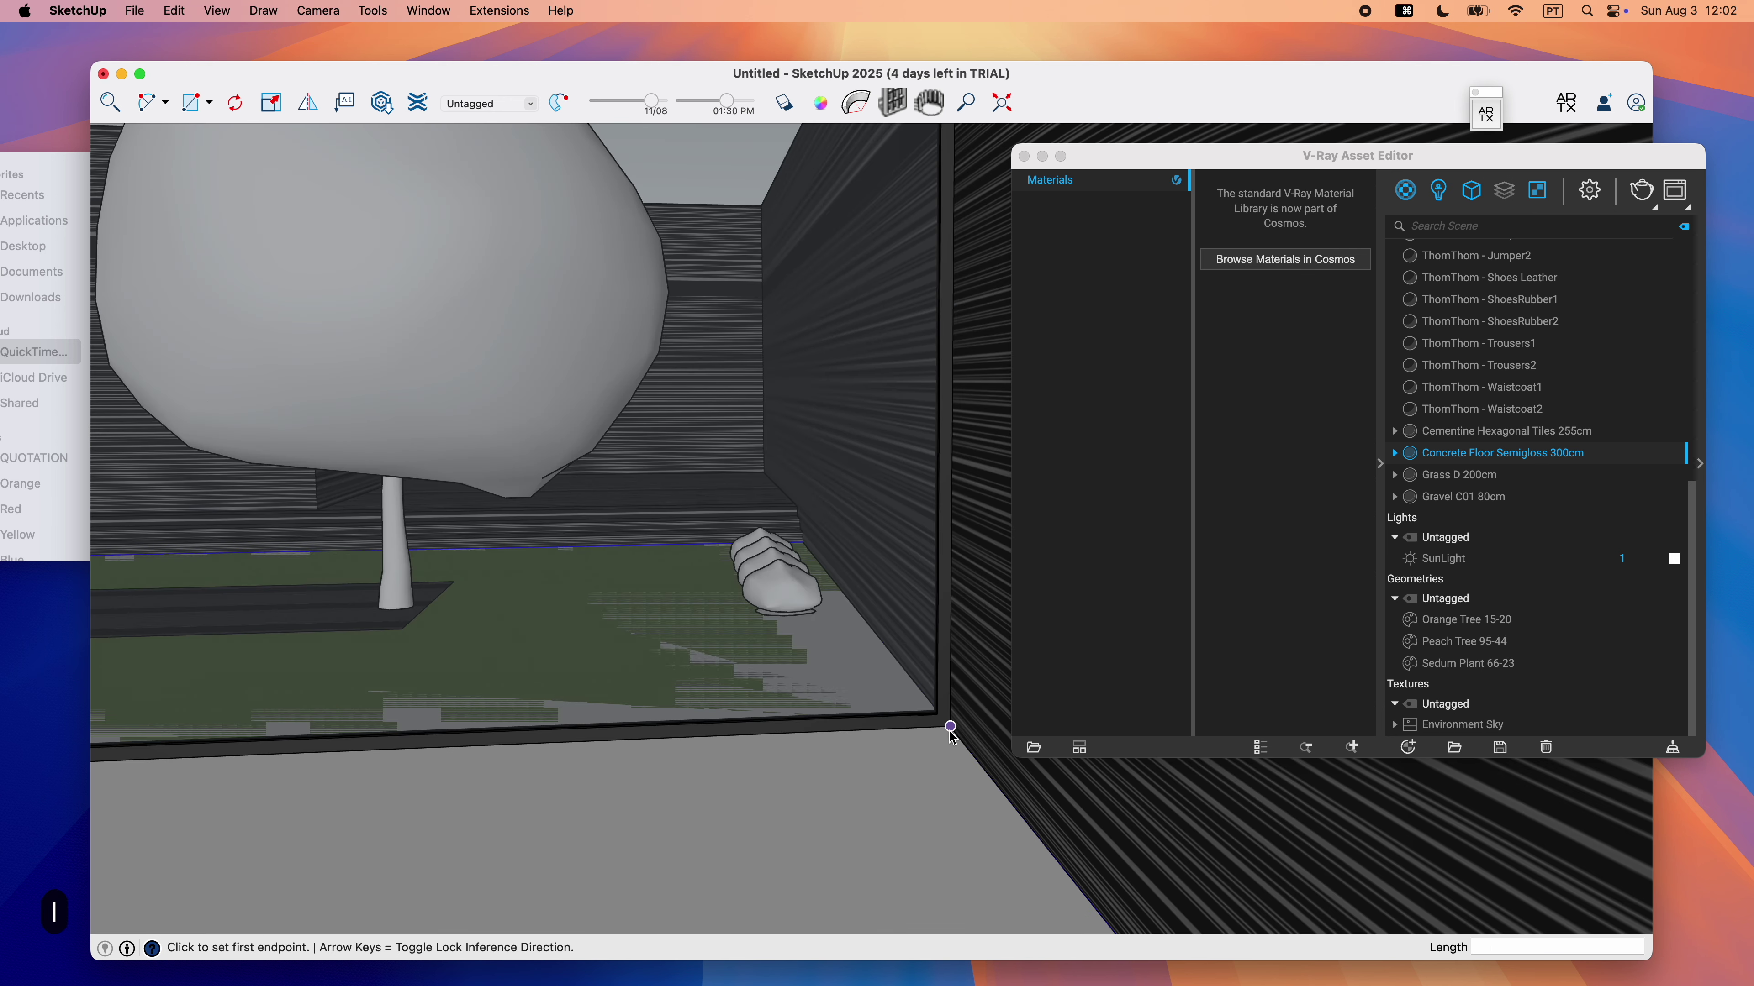
click(950, 727)
scroll(475, 862, down, 5)
scroll(110, 855, up, 5)
key(h)
drag(174, 796, 929, 691)
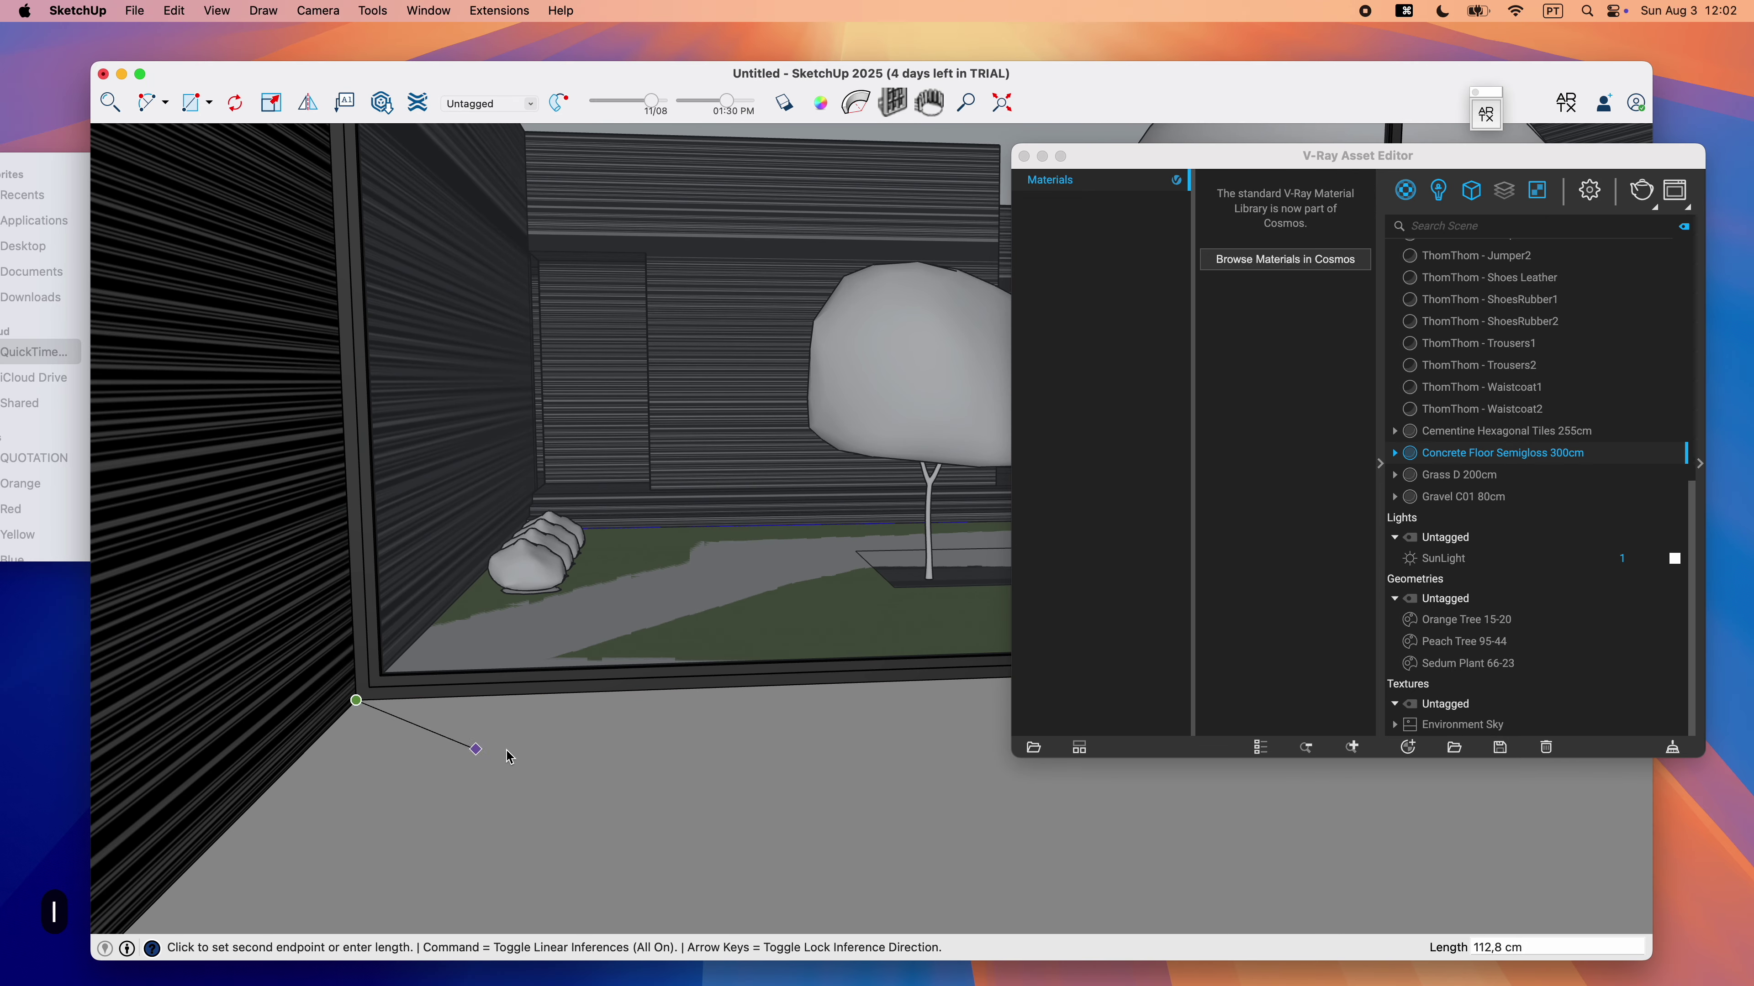
key(space)
scroll(540, 771, down, 5)
scroll(572, 841, down, 3)
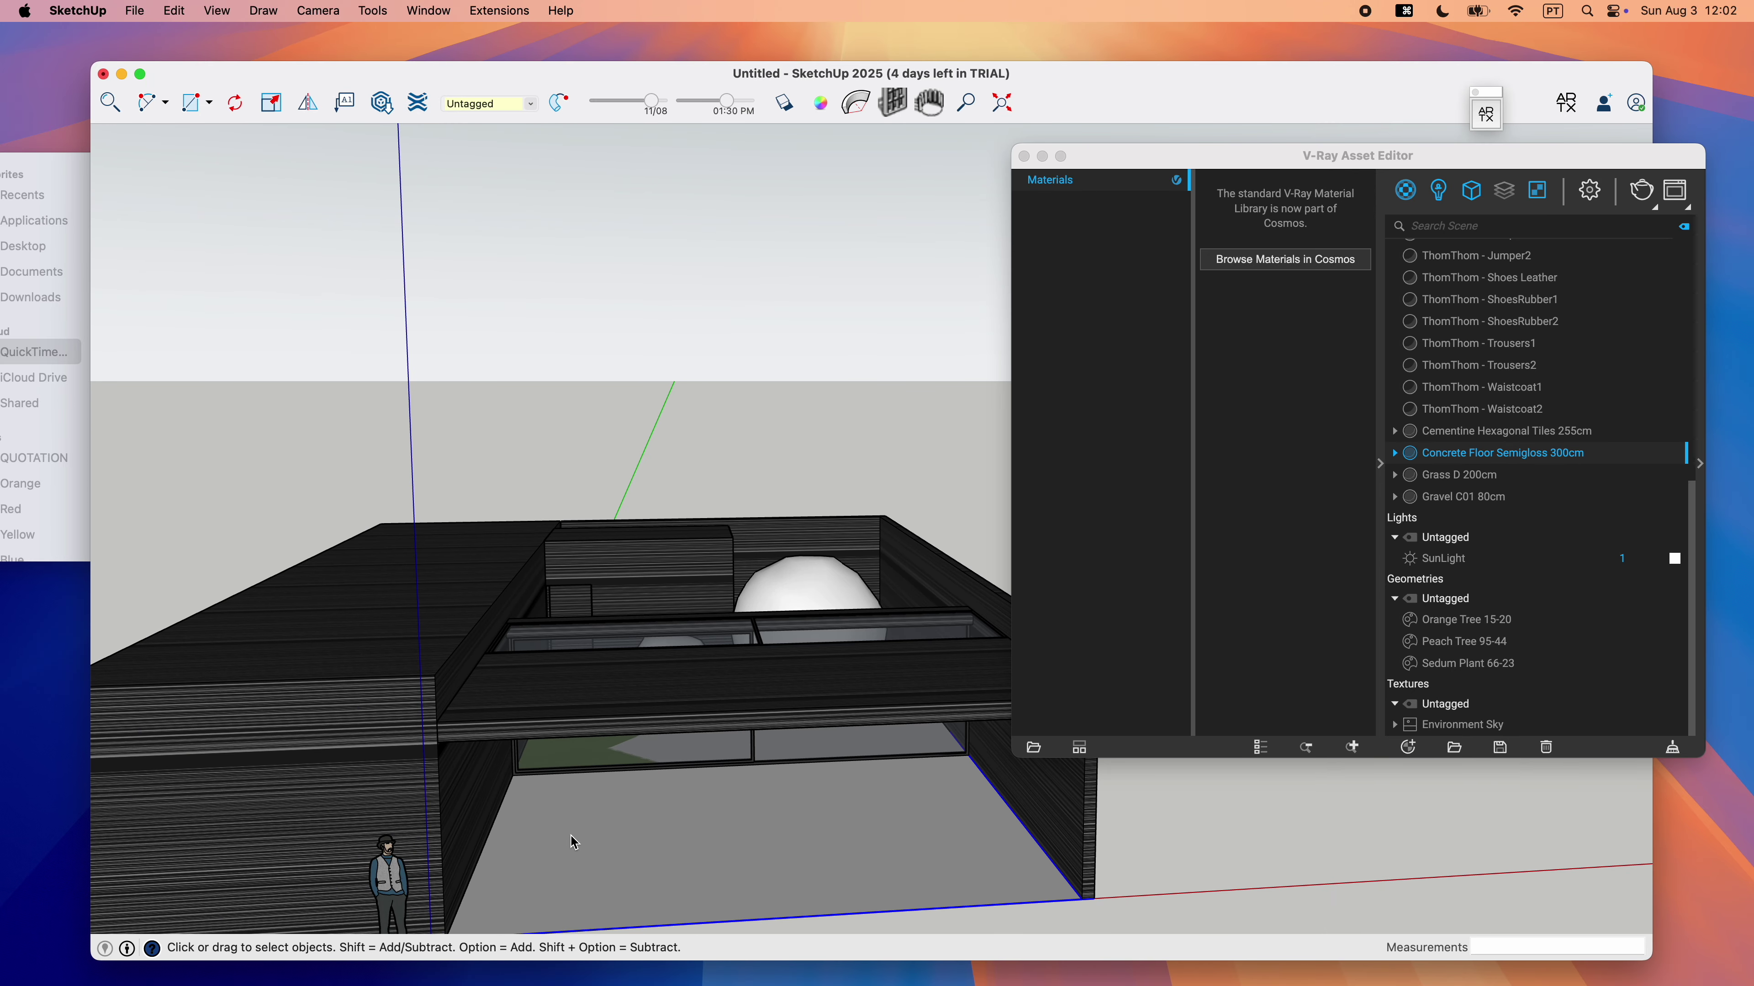
Open the floor group for editing and split its face with a line along the base of the glazing, wall to wall.
double_click(918, 863)
key(l)
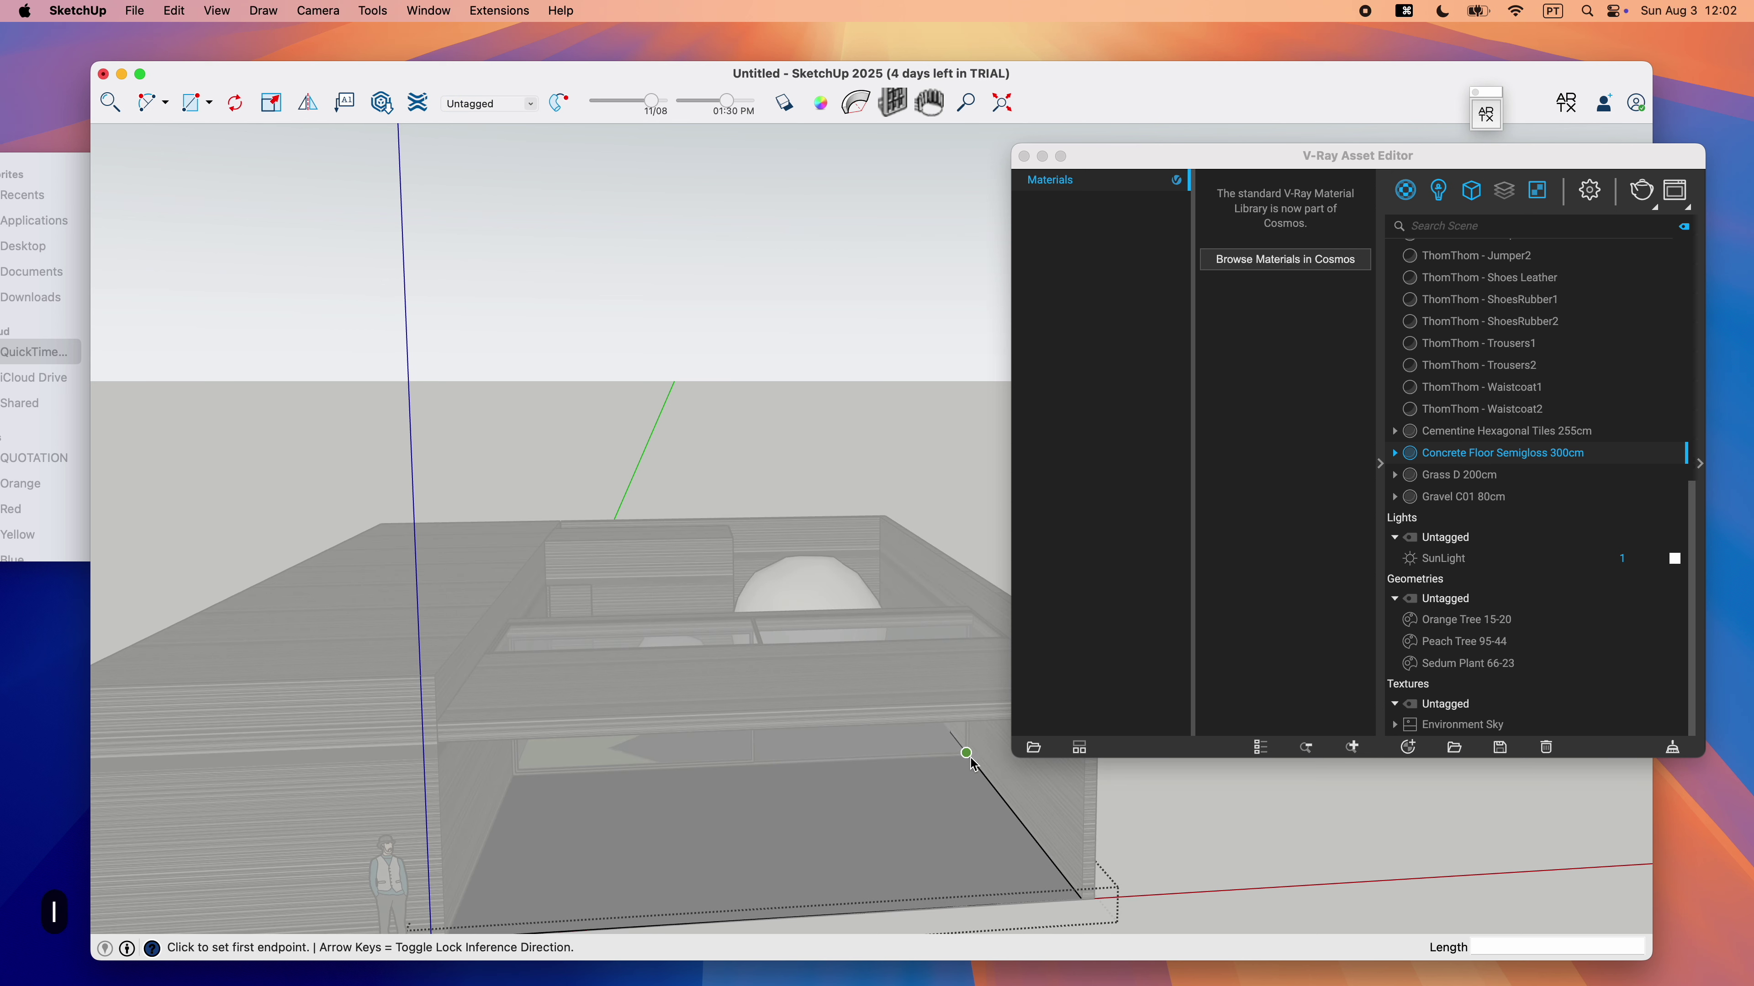
scroll(976, 764, up, 10)
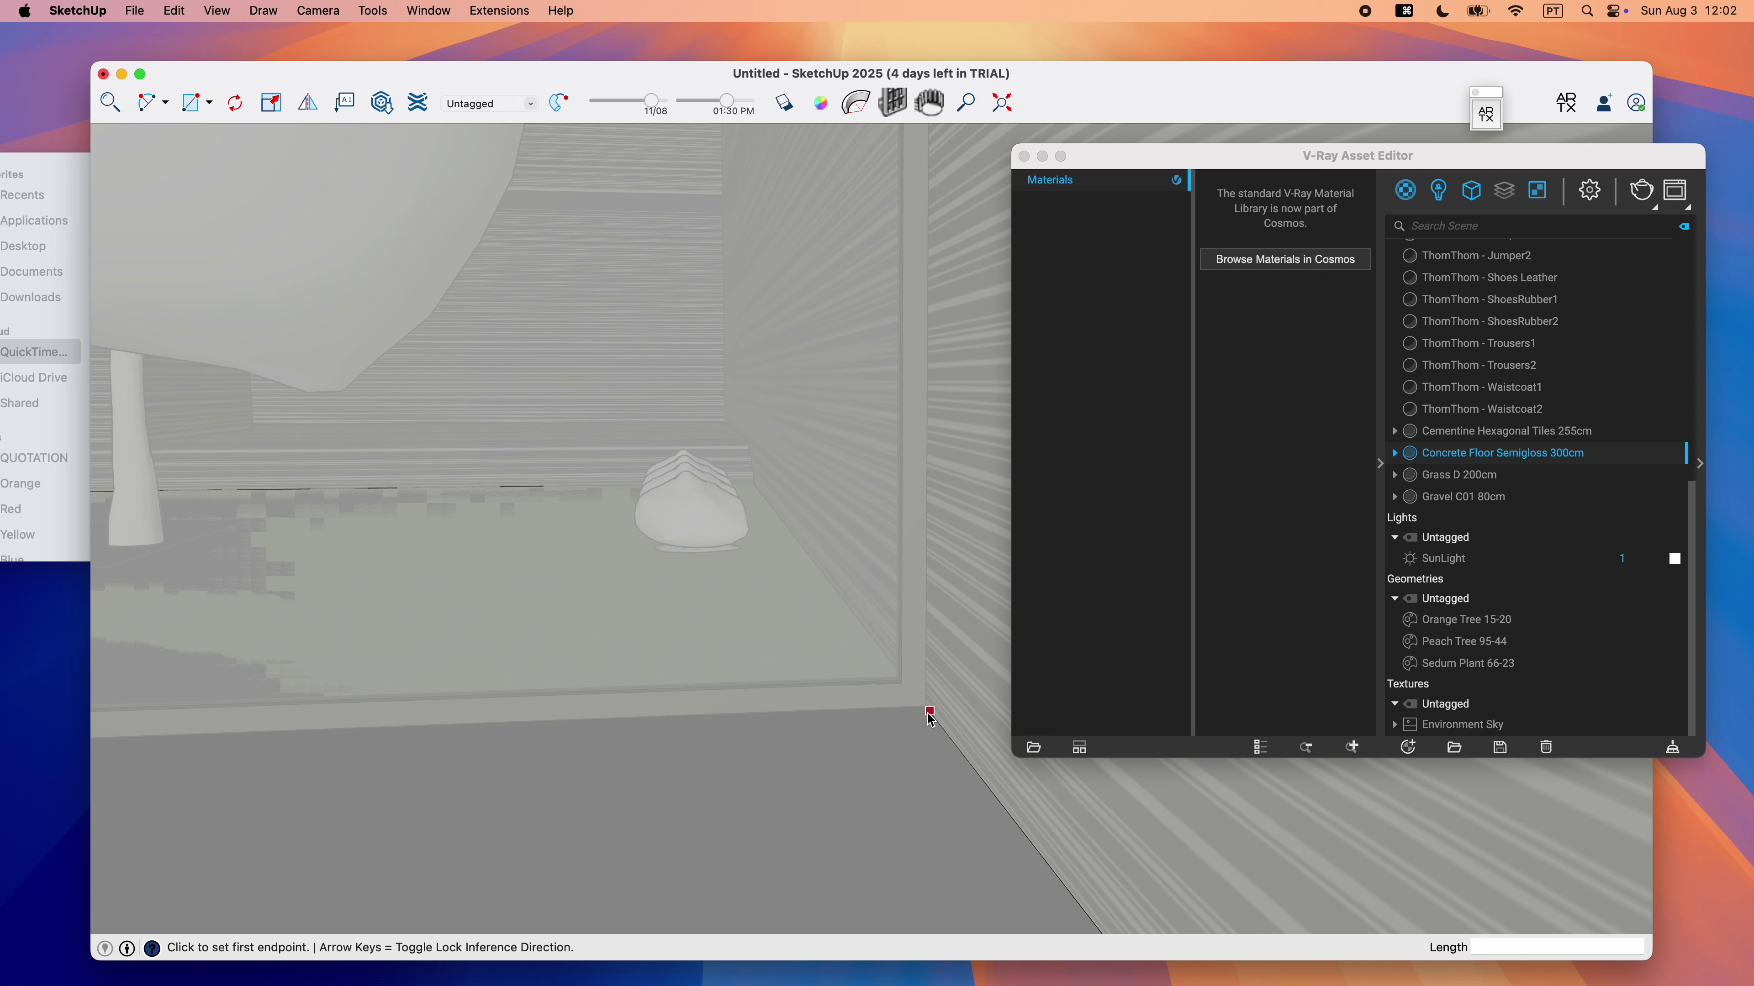
click(926, 709)
scroll(926, 709, down, 6)
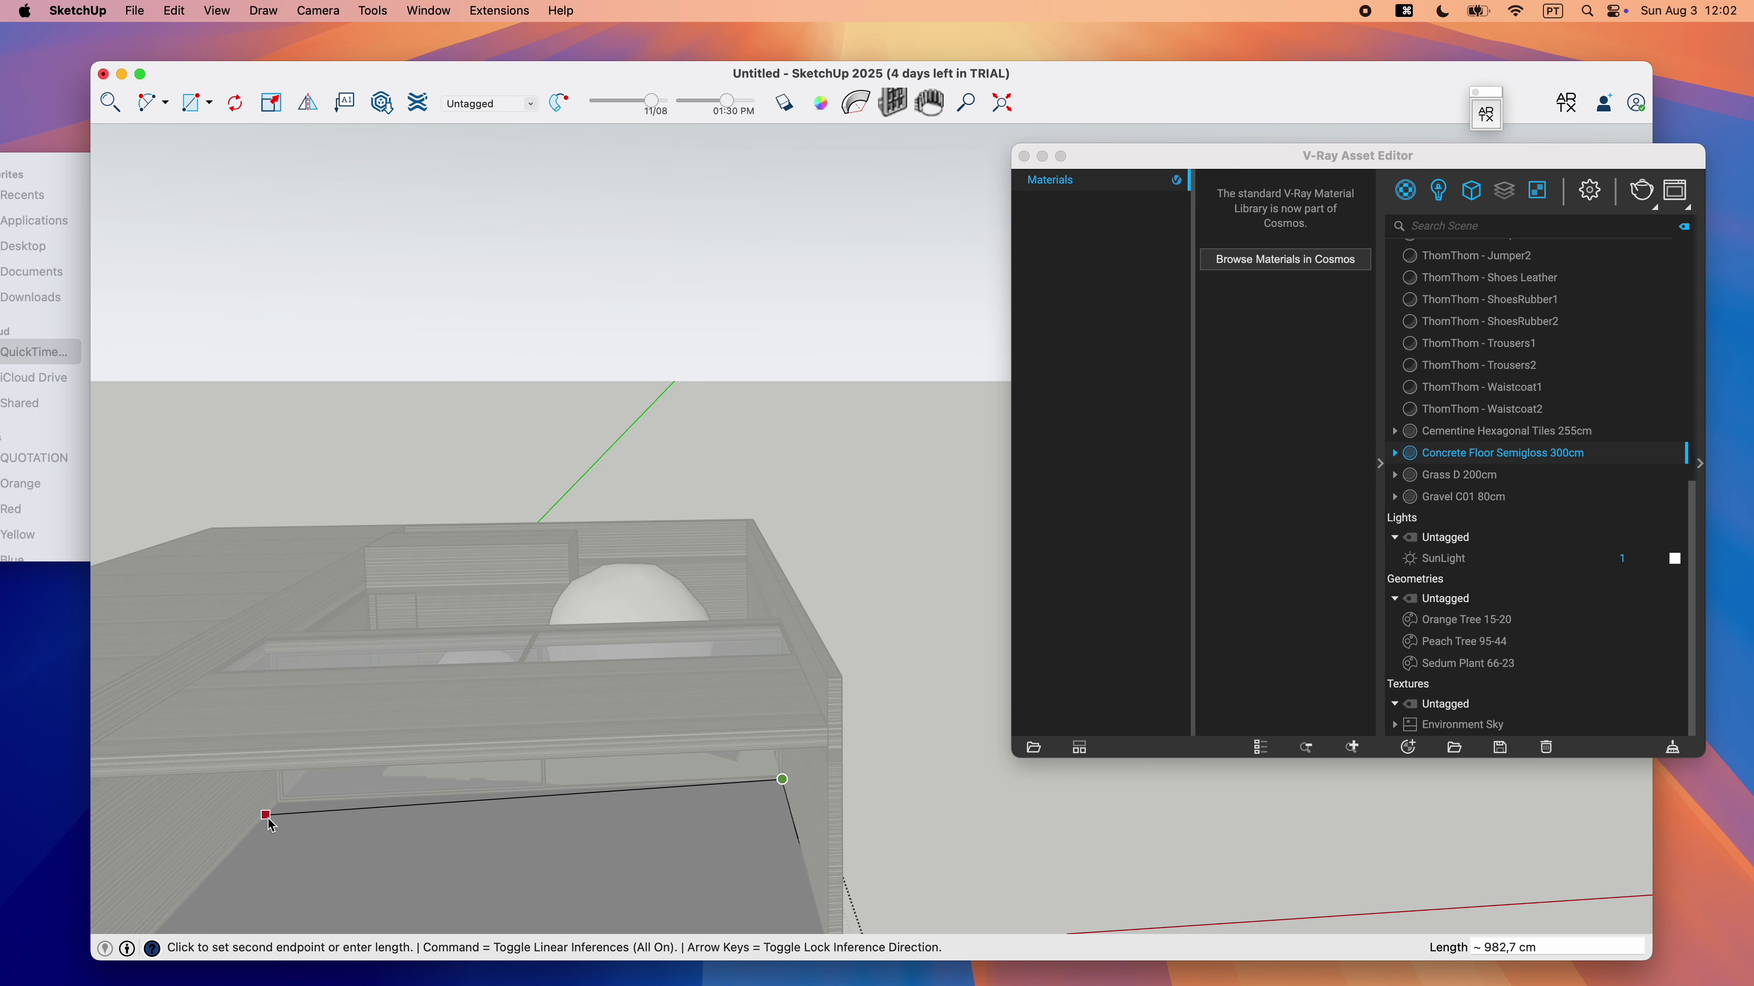
click(277, 806)
scroll(204, 913, down, 6)
click(181, 927)
key(space)
Apply Concrete Floor Semigloss 300cm to the covered floor face in front of the glazing and close the group.
click(285, 900)
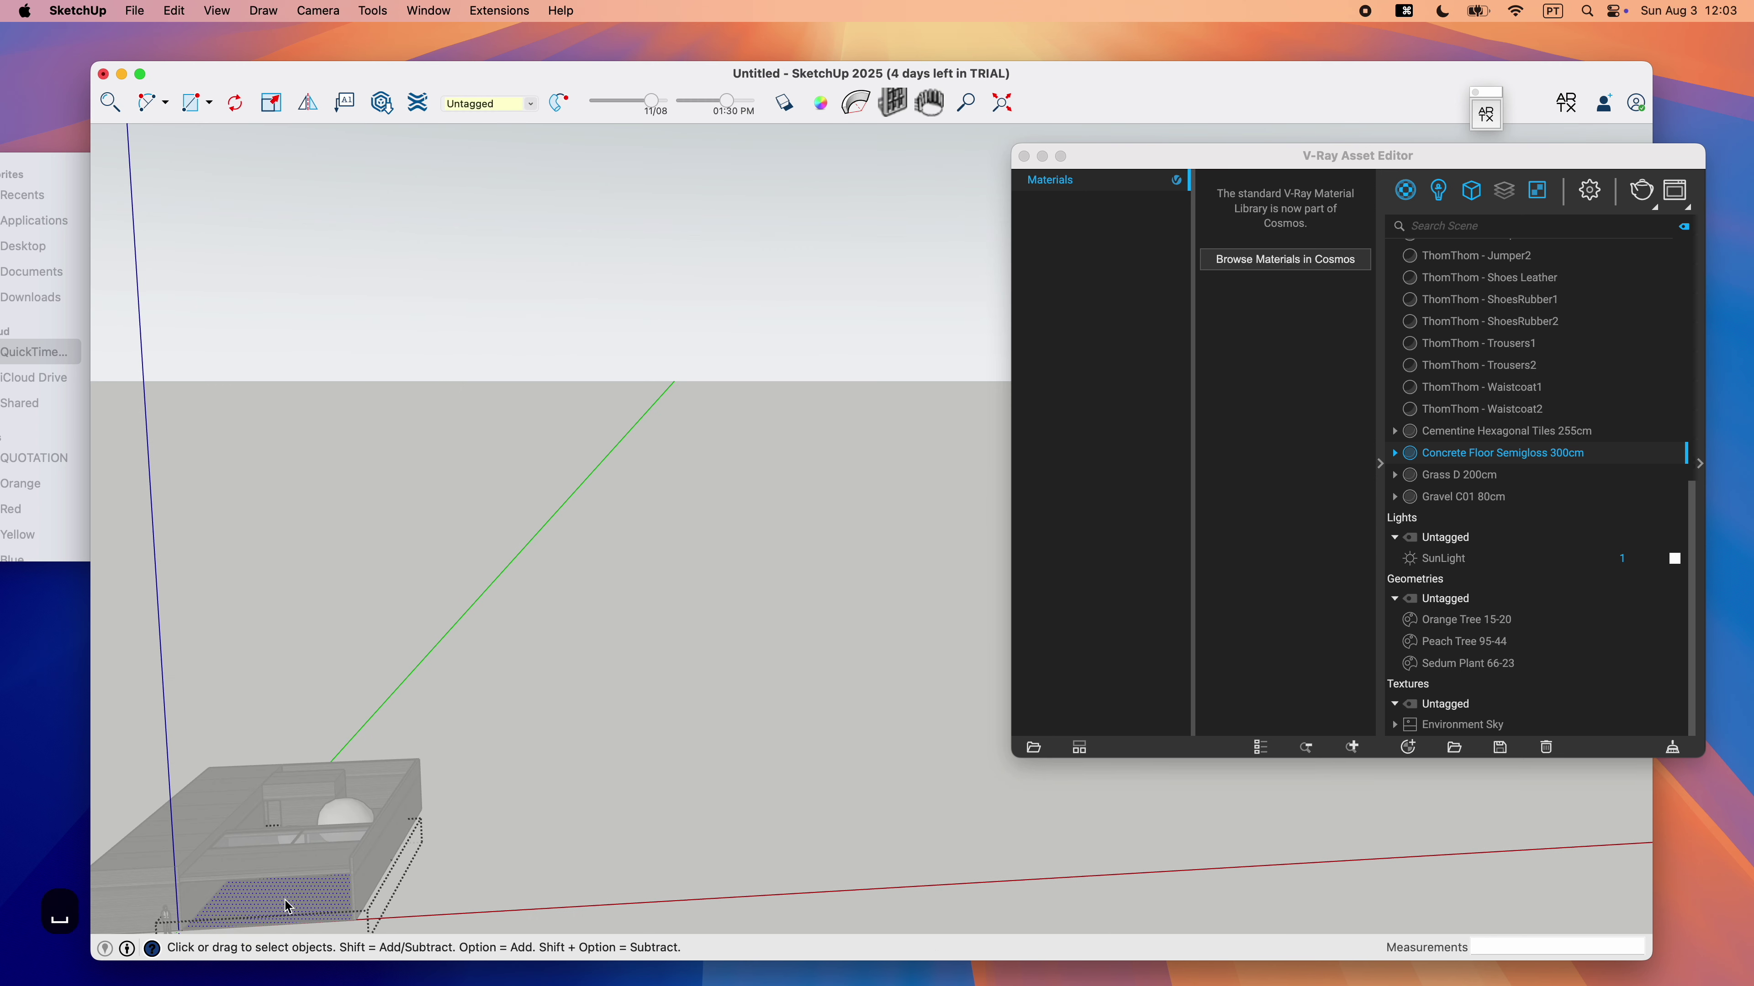
middle_drag(285, 900, 449, 818)
key(h)
drag(450, 818, 785, 634)
middle_drag(785, 634, 673, 666)
scroll(673, 666, up, 6)
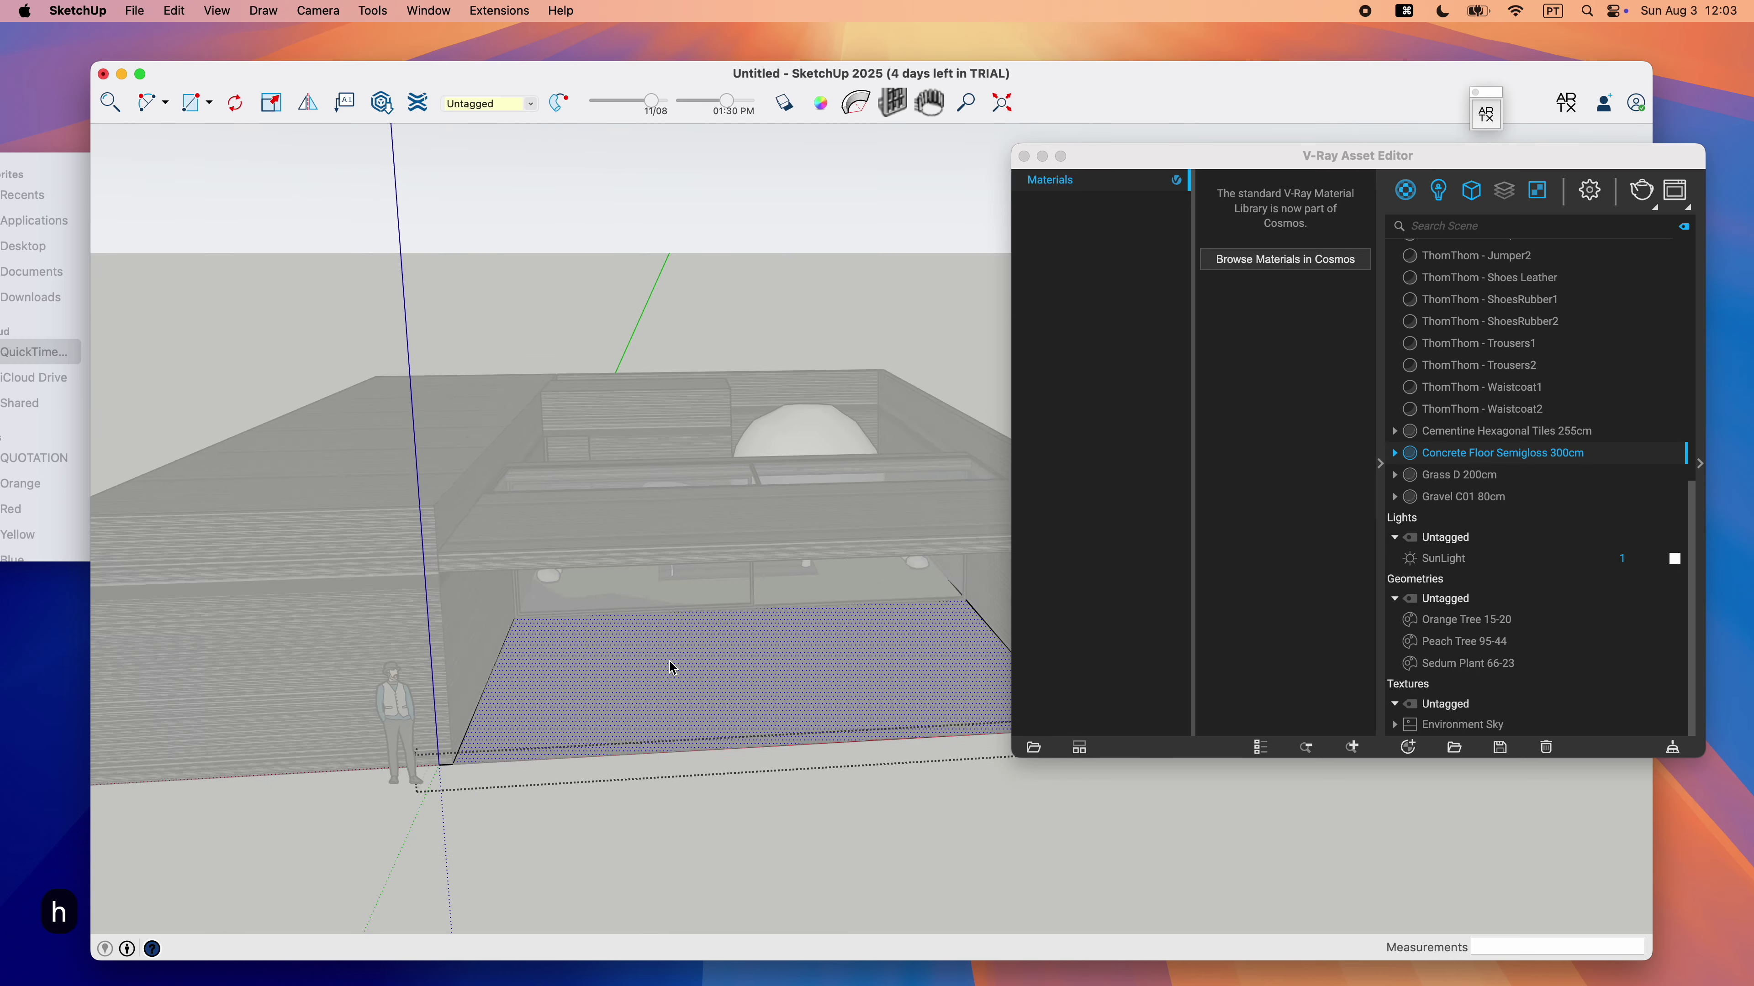
right_click(1473, 459)
click(1492, 495)
middle_drag(810, 904, 795, 776)
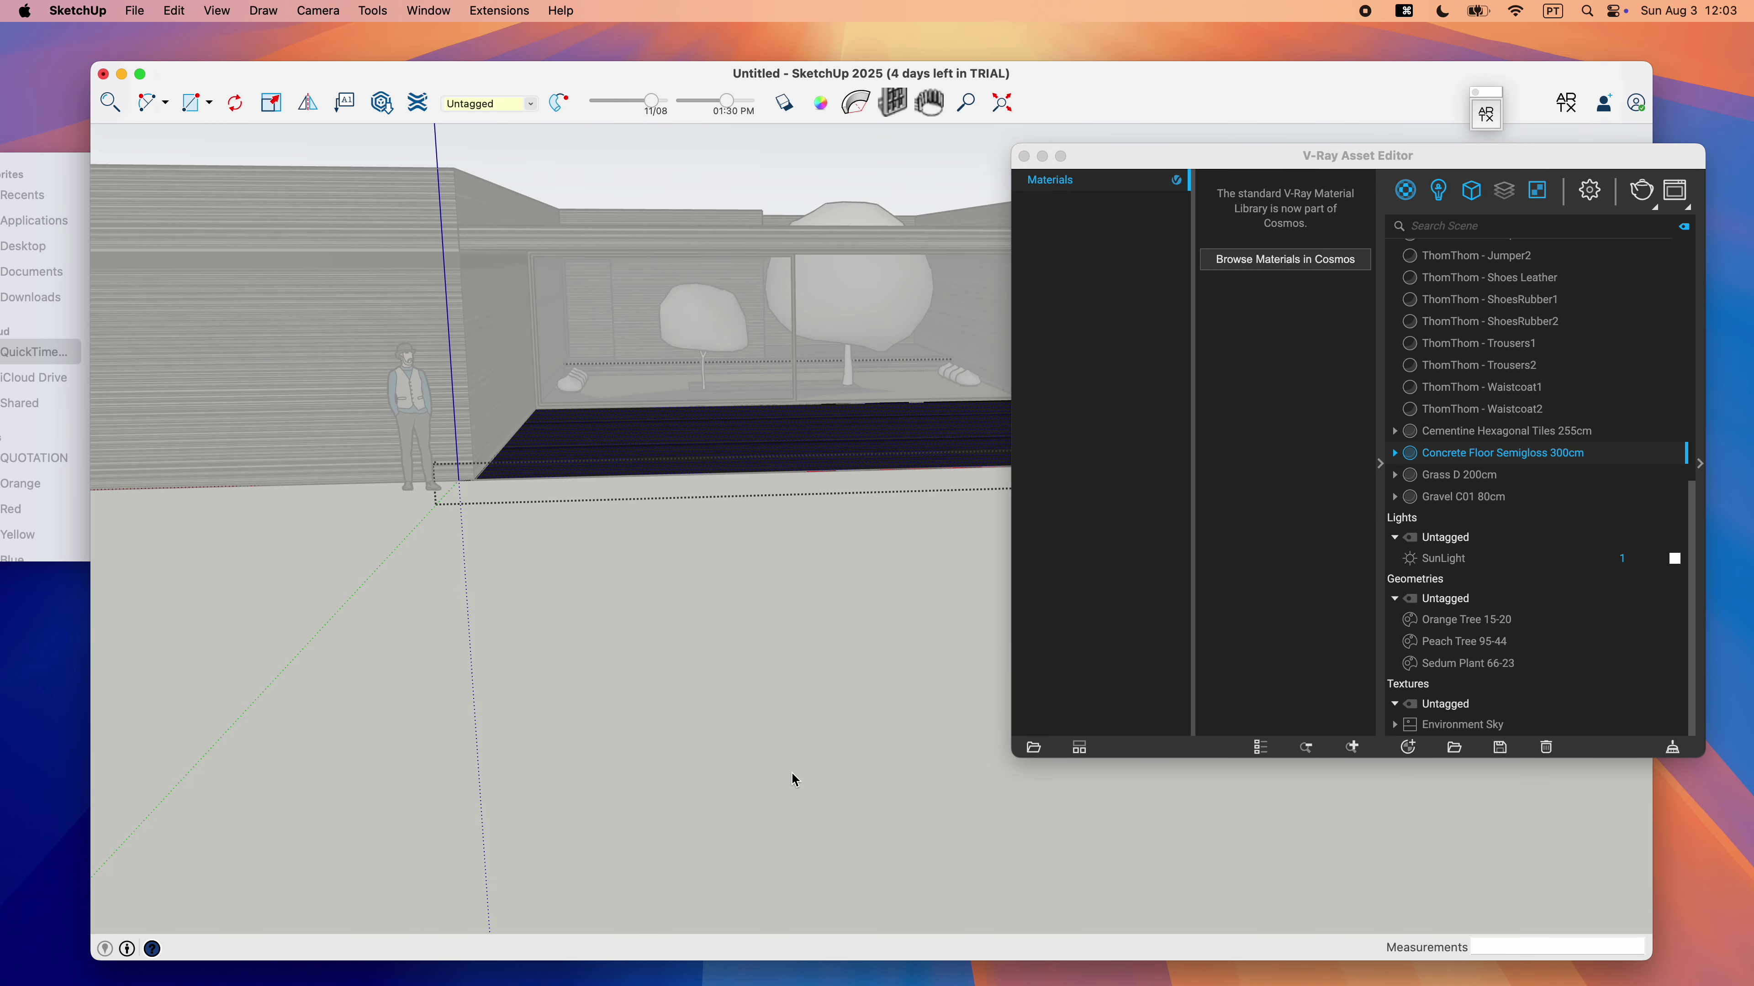
key(Escape)
Frame an interior view through the glazing into the courtyard and start a V-Ray render of it.
key(h)
drag(698, 434, 709, 799)
middle_drag(709, 799, 665, 553)
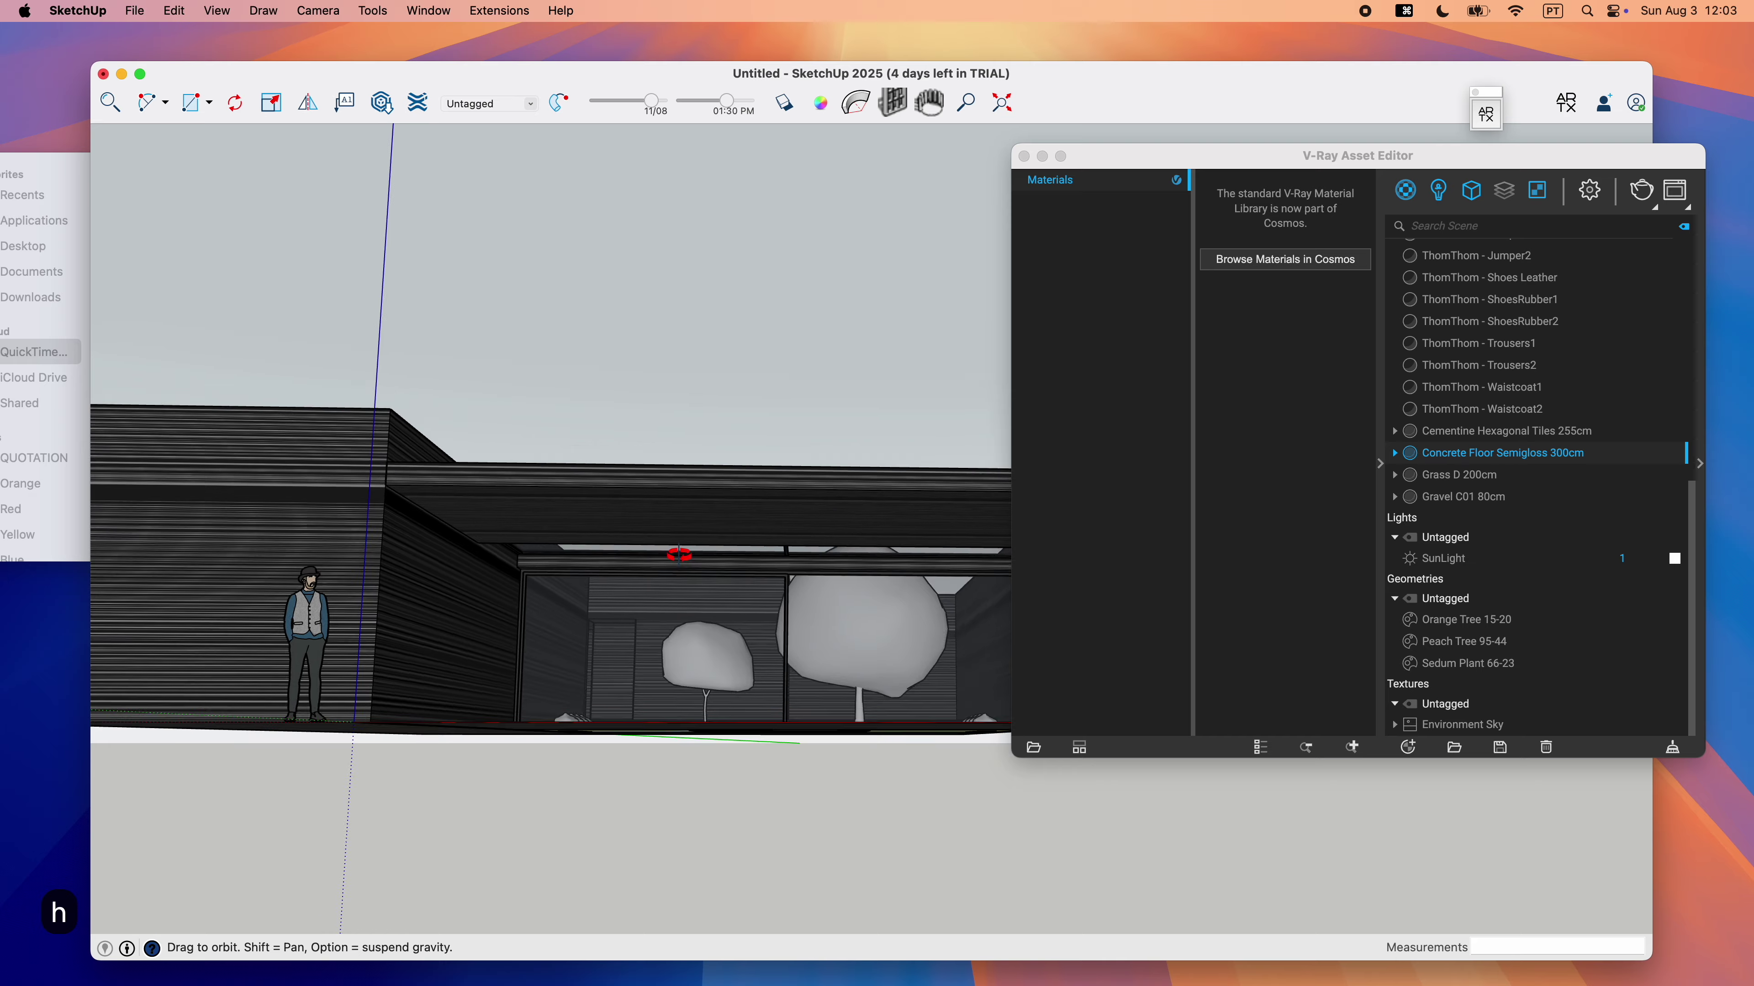
scroll(671, 654, up, 4)
mouse_move(671, 654)
middle_down()
mouse_move(721, 663)
mouse_move(740, 621)
mouse_move(756, 626)
middle_up()
scroll(722, 662, up, 2)
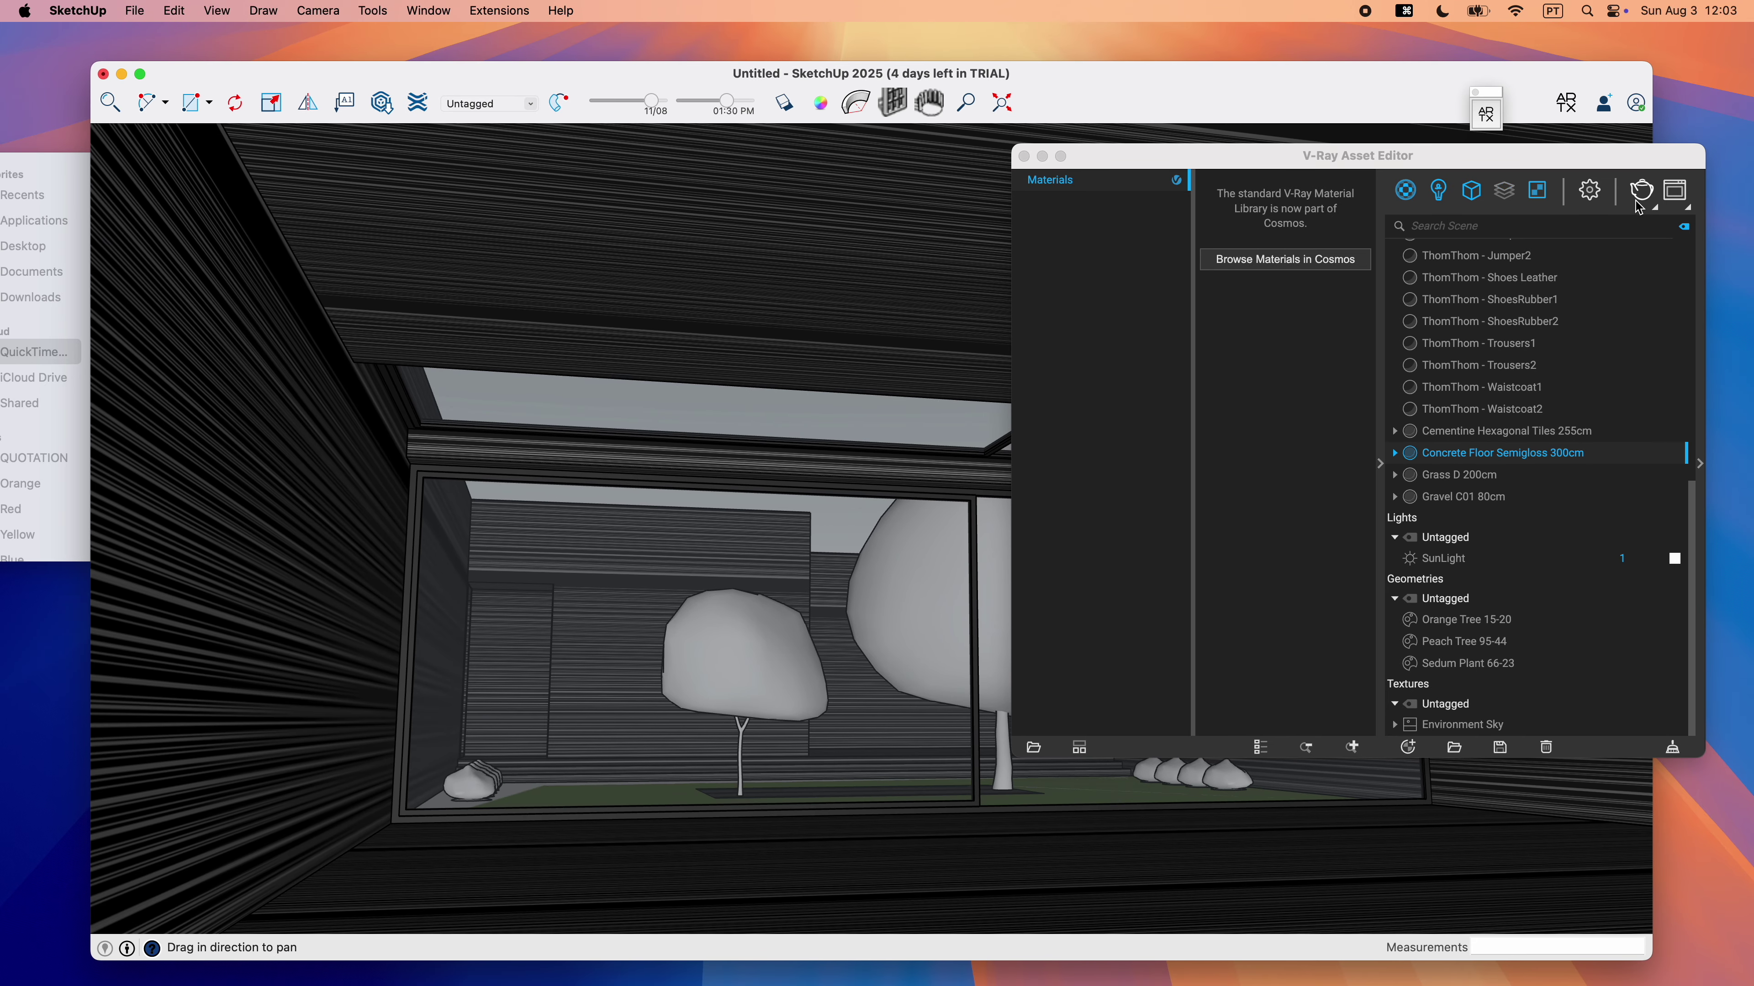
click(1590, 187)
drag(1483, 163, 1149, 158)
click(1170, 406)
click(1168, 408)
click(1305, 188)
drag(884, 151, 1186, 326)
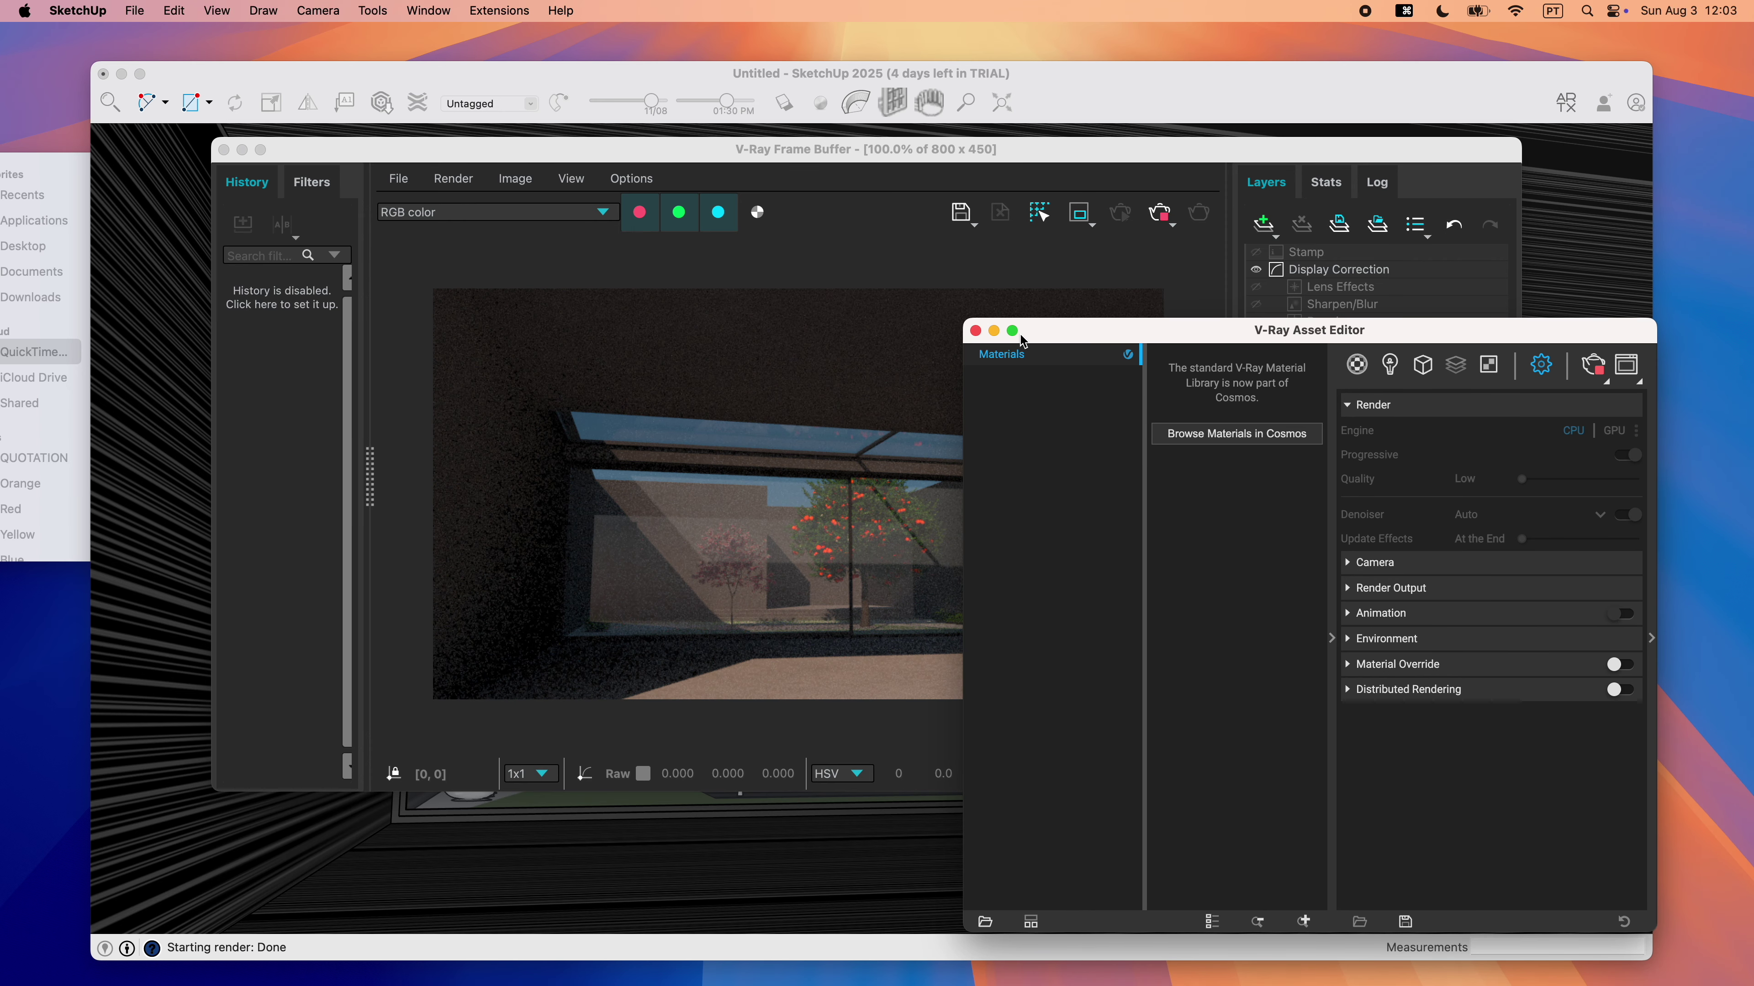
Show the SunLight parameters and turn on its Custom Orientation.
click(1386, 368)
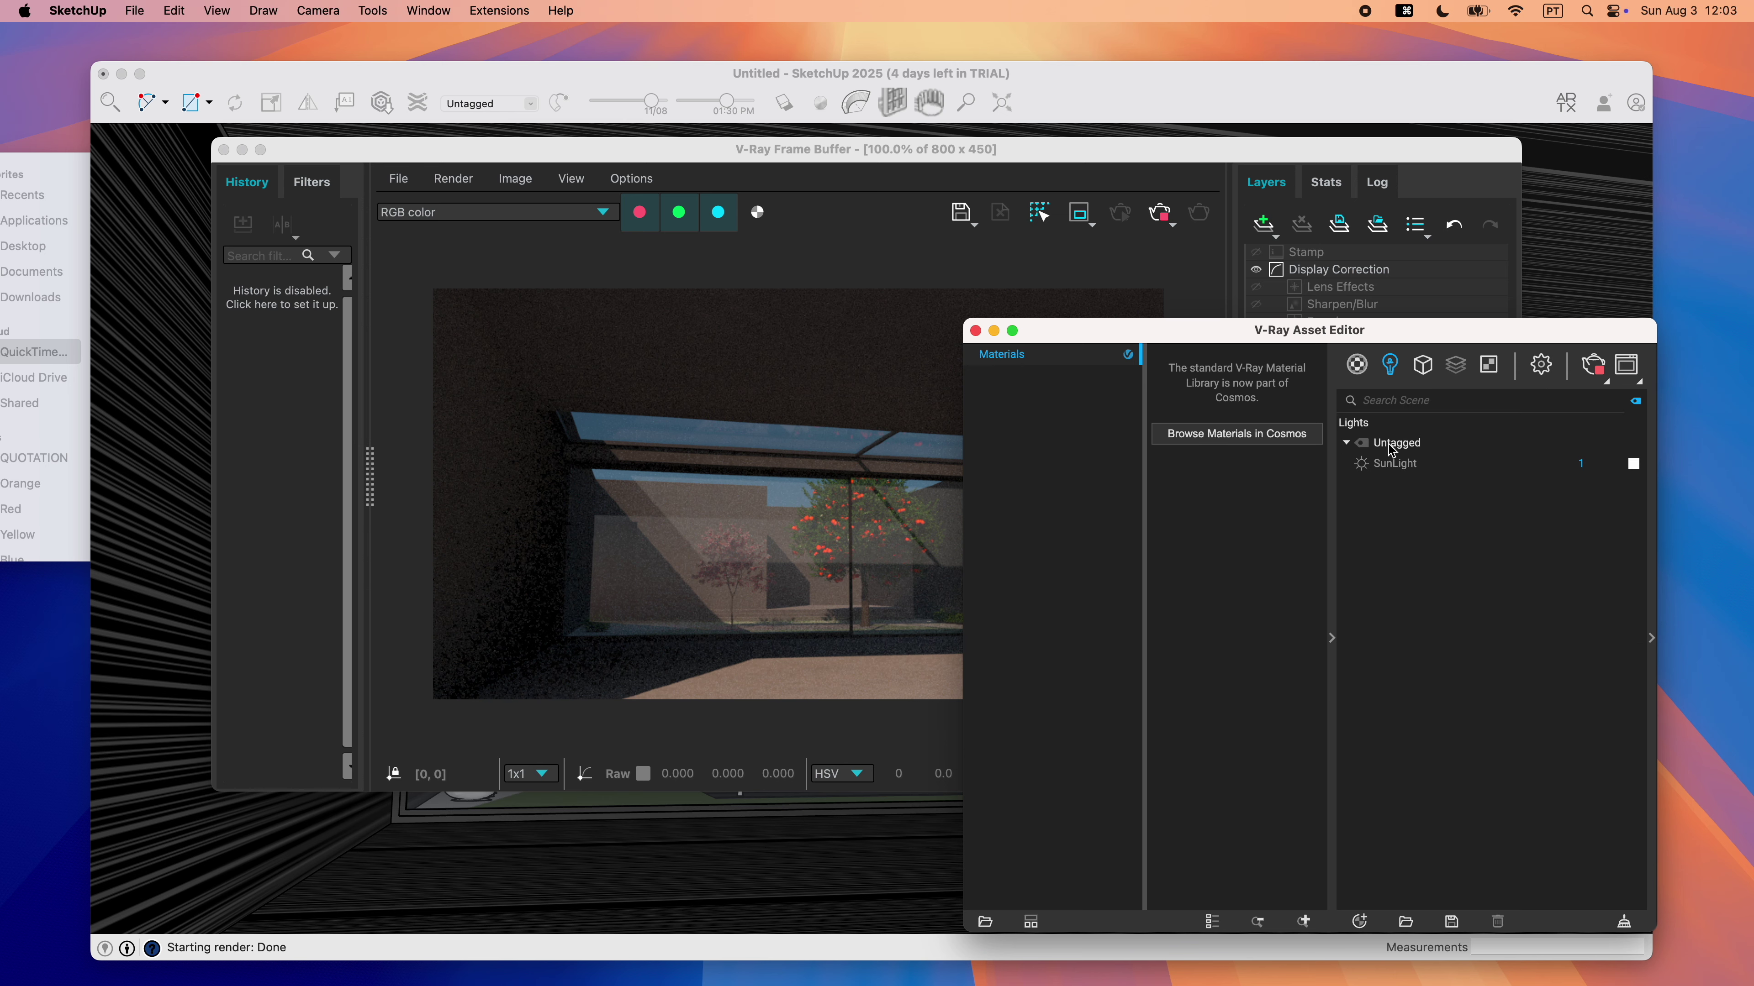
click(1593, 411)
drag(1090, 296, 1158, 201)
click(1563, 404)
drag(1456, 203, 1200, 219)
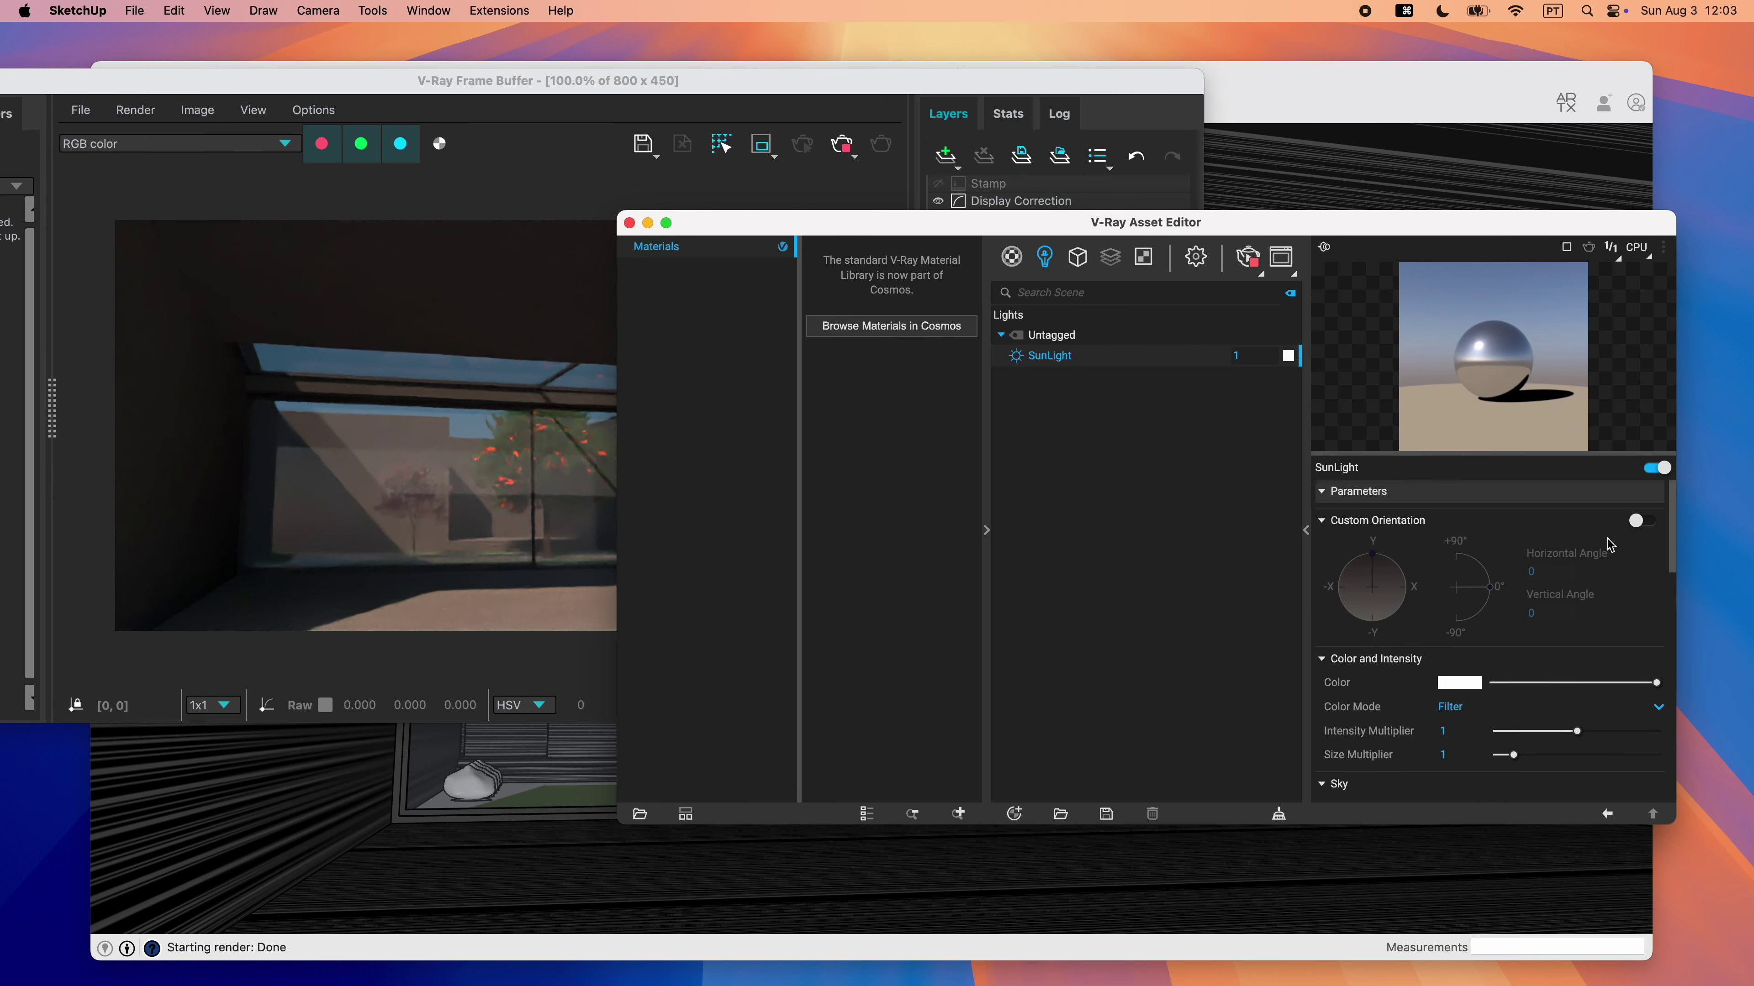
click(1642, 520)
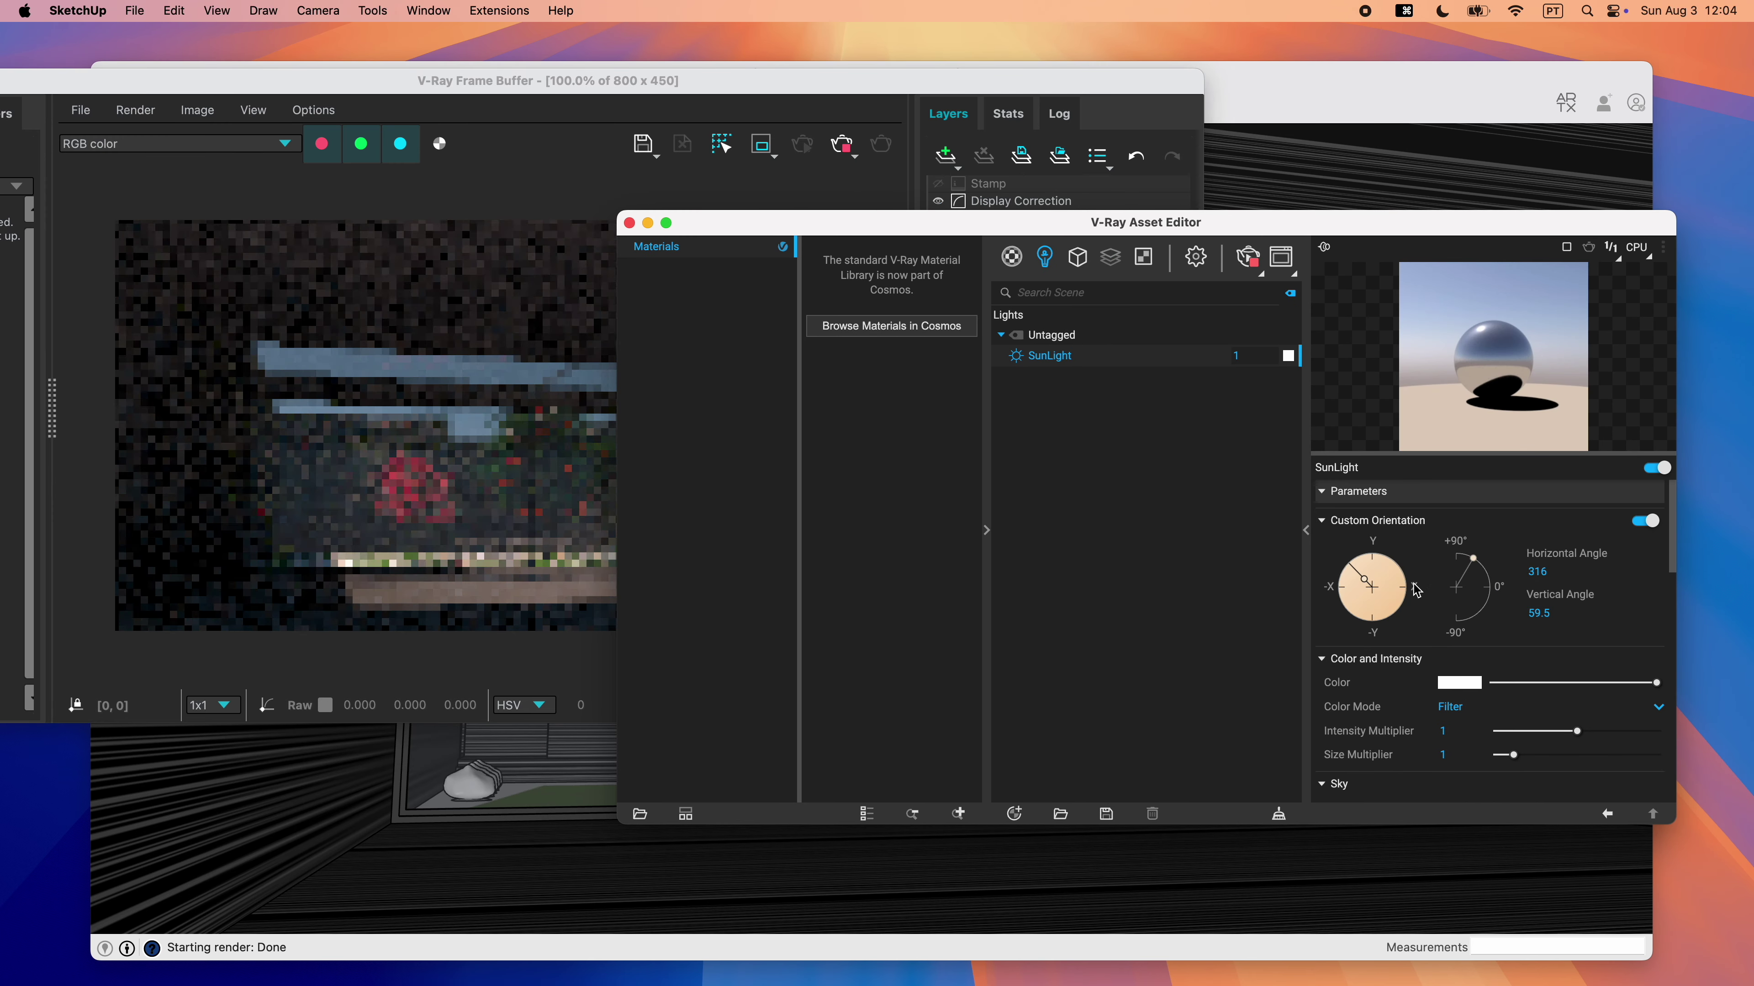
Try several horizontal sun directions against the live render and settle on a Horizontal Angle of about 317.7.
drag(1372, 608, 1357, 608)
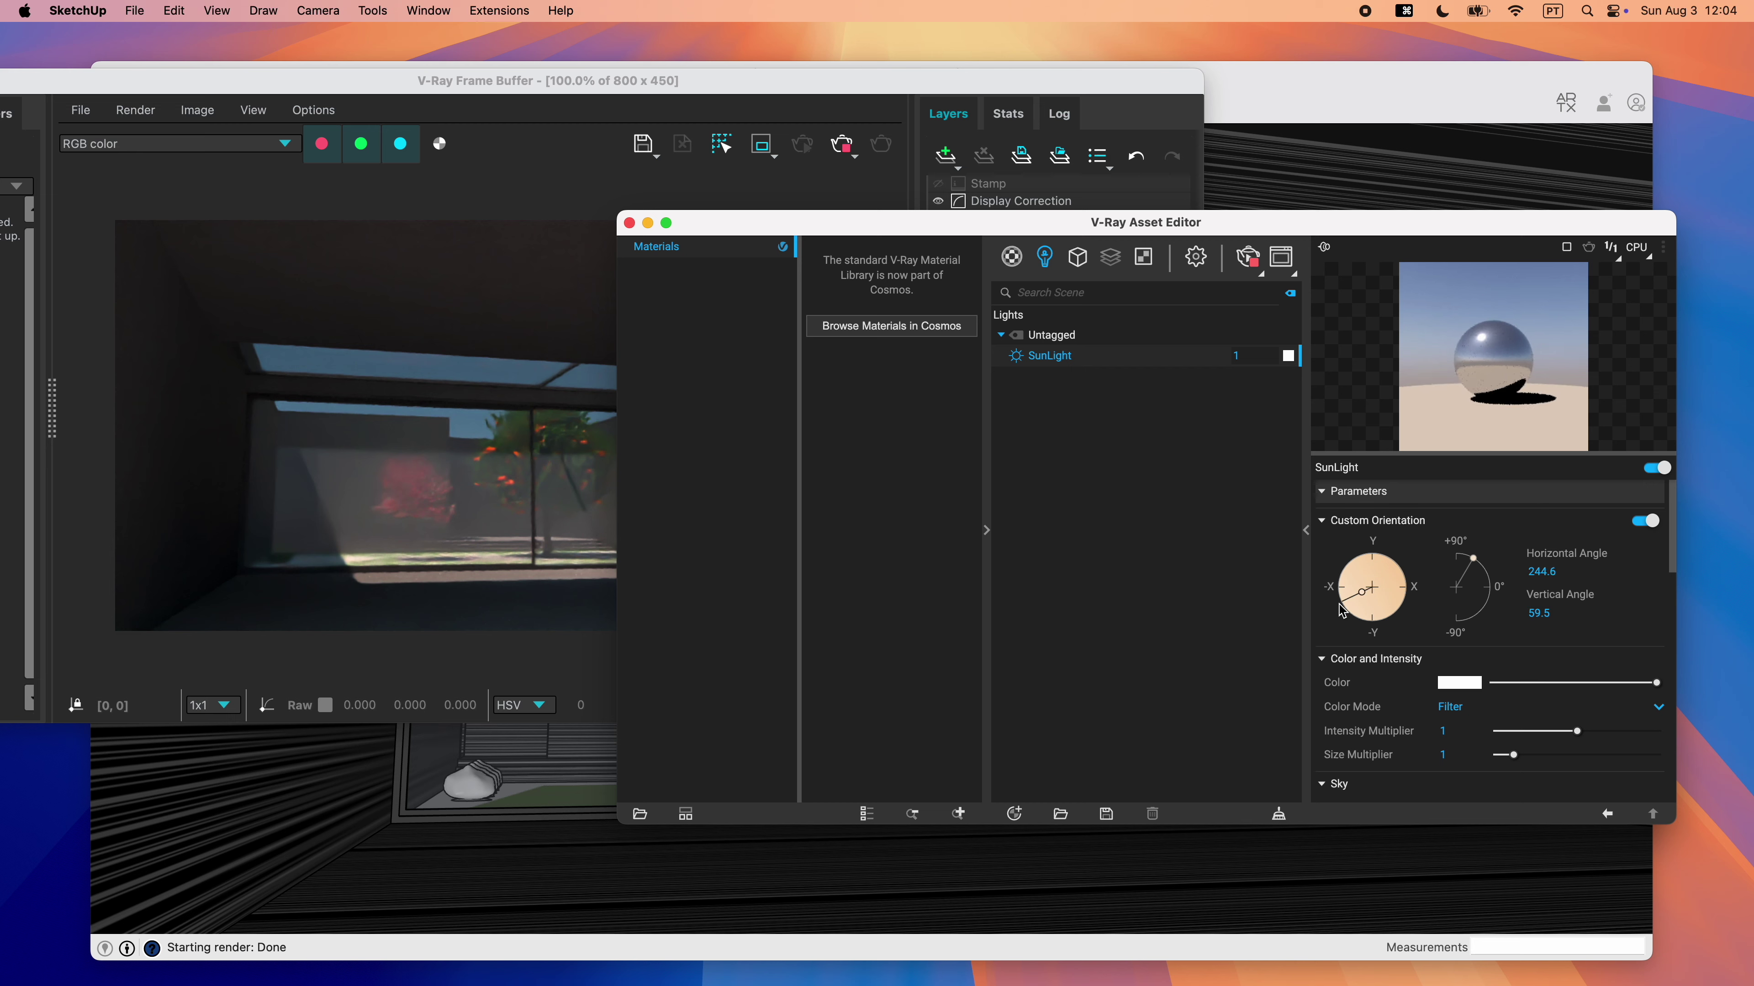
drag(1341, 611, 1376, 628)
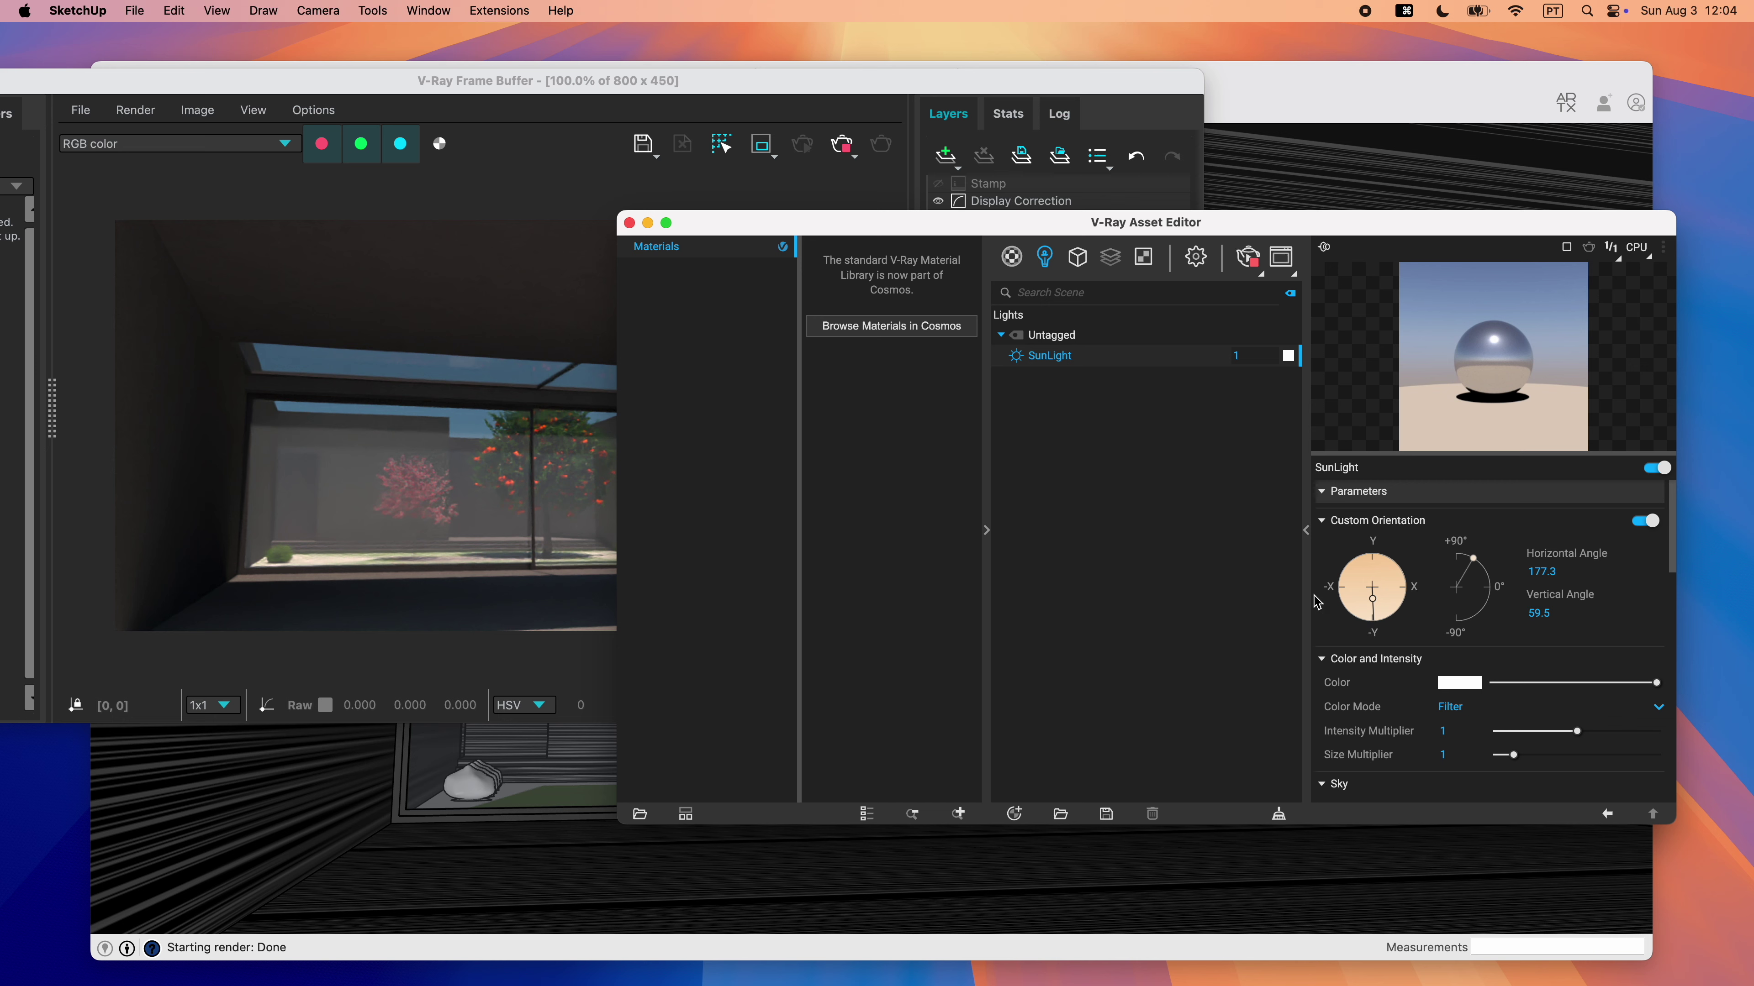
mouse_move(927, 242)
mouse_down()
mouse_move(1053, 634)
mouse_move(920, 222)
mouse_up()
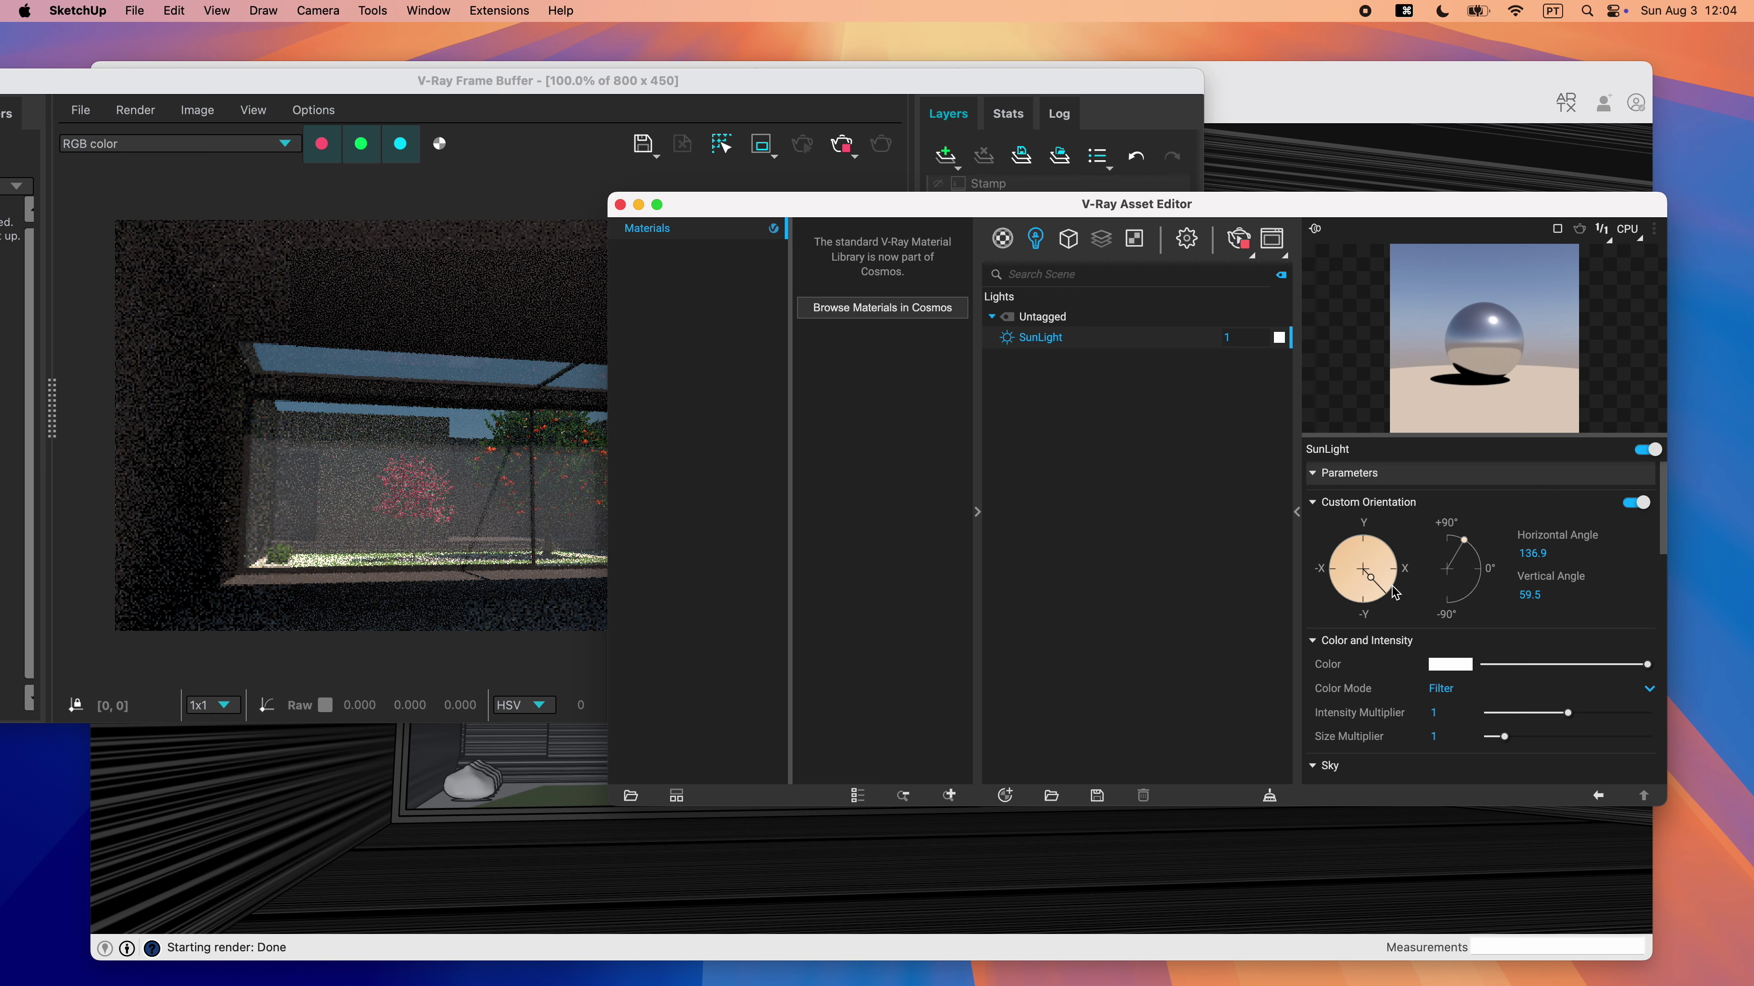
drag(1461, 209, 1580, 203)
click(1454, 578)
drag(1455, 578, 1524, 536)
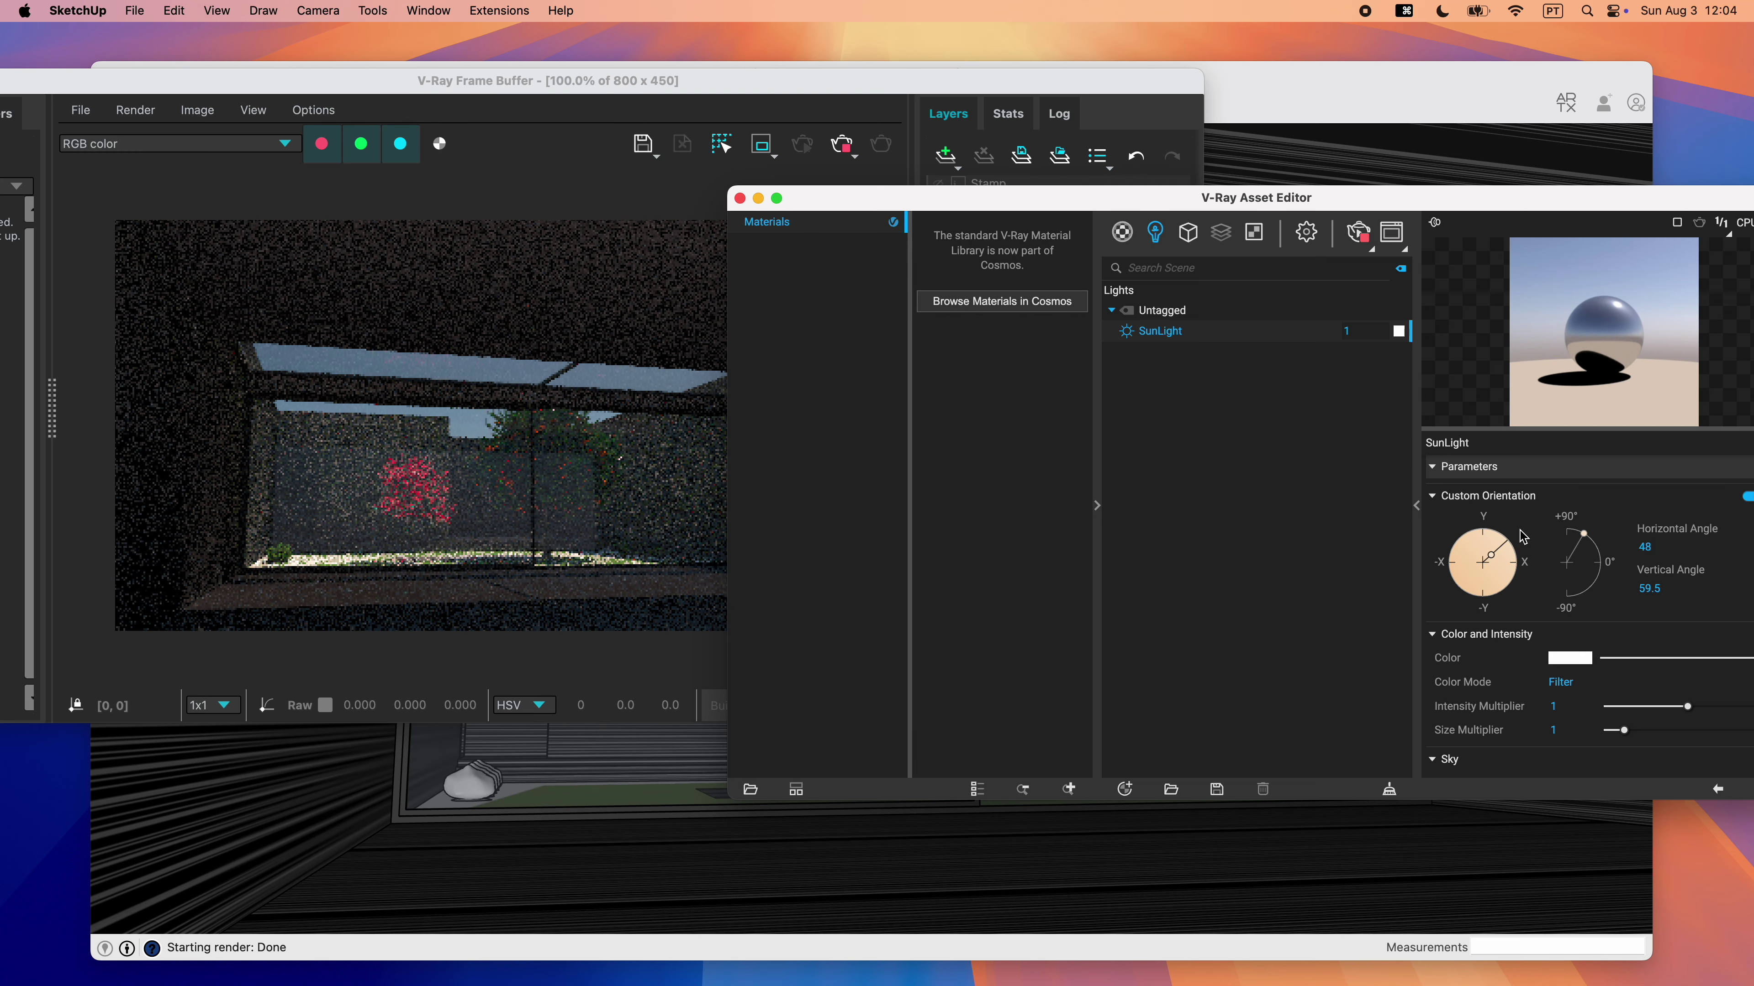
drag(1524, 537, 1450, 532)
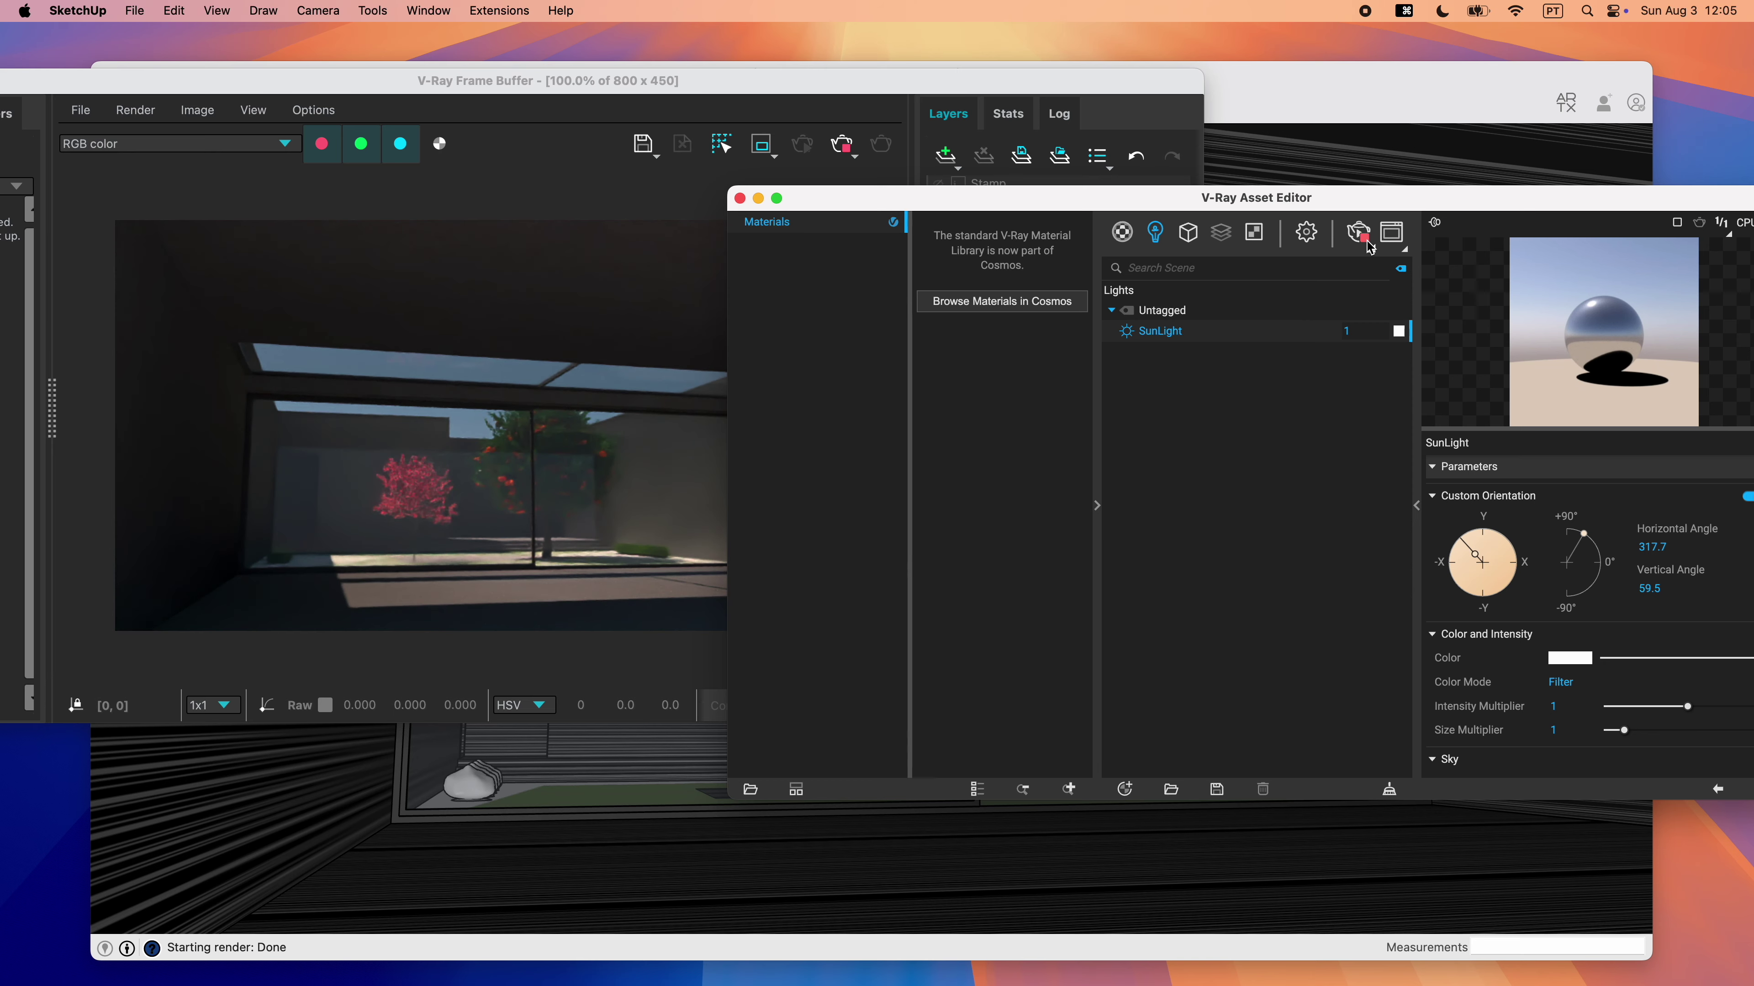
Check a close view of the courtyard in the live render, stop rendering, and close the Frame Buffer and Asset Editor.
scroll(533, 813, up, 3)
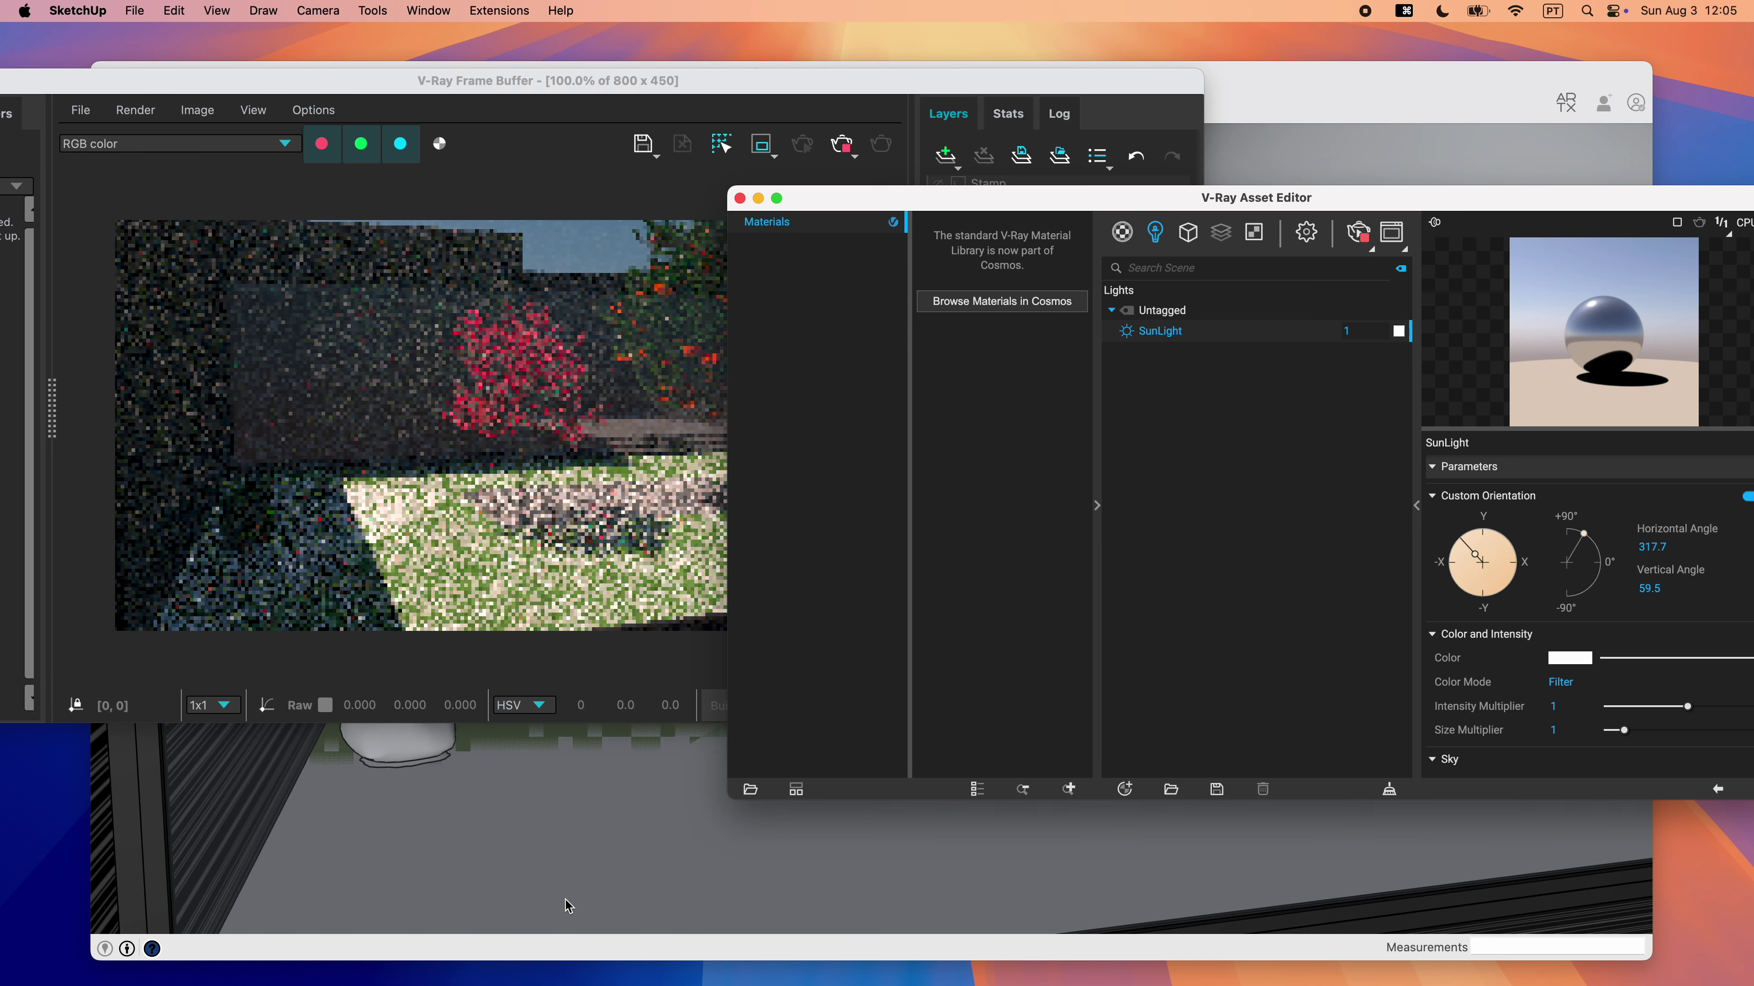
click(1365, 245)
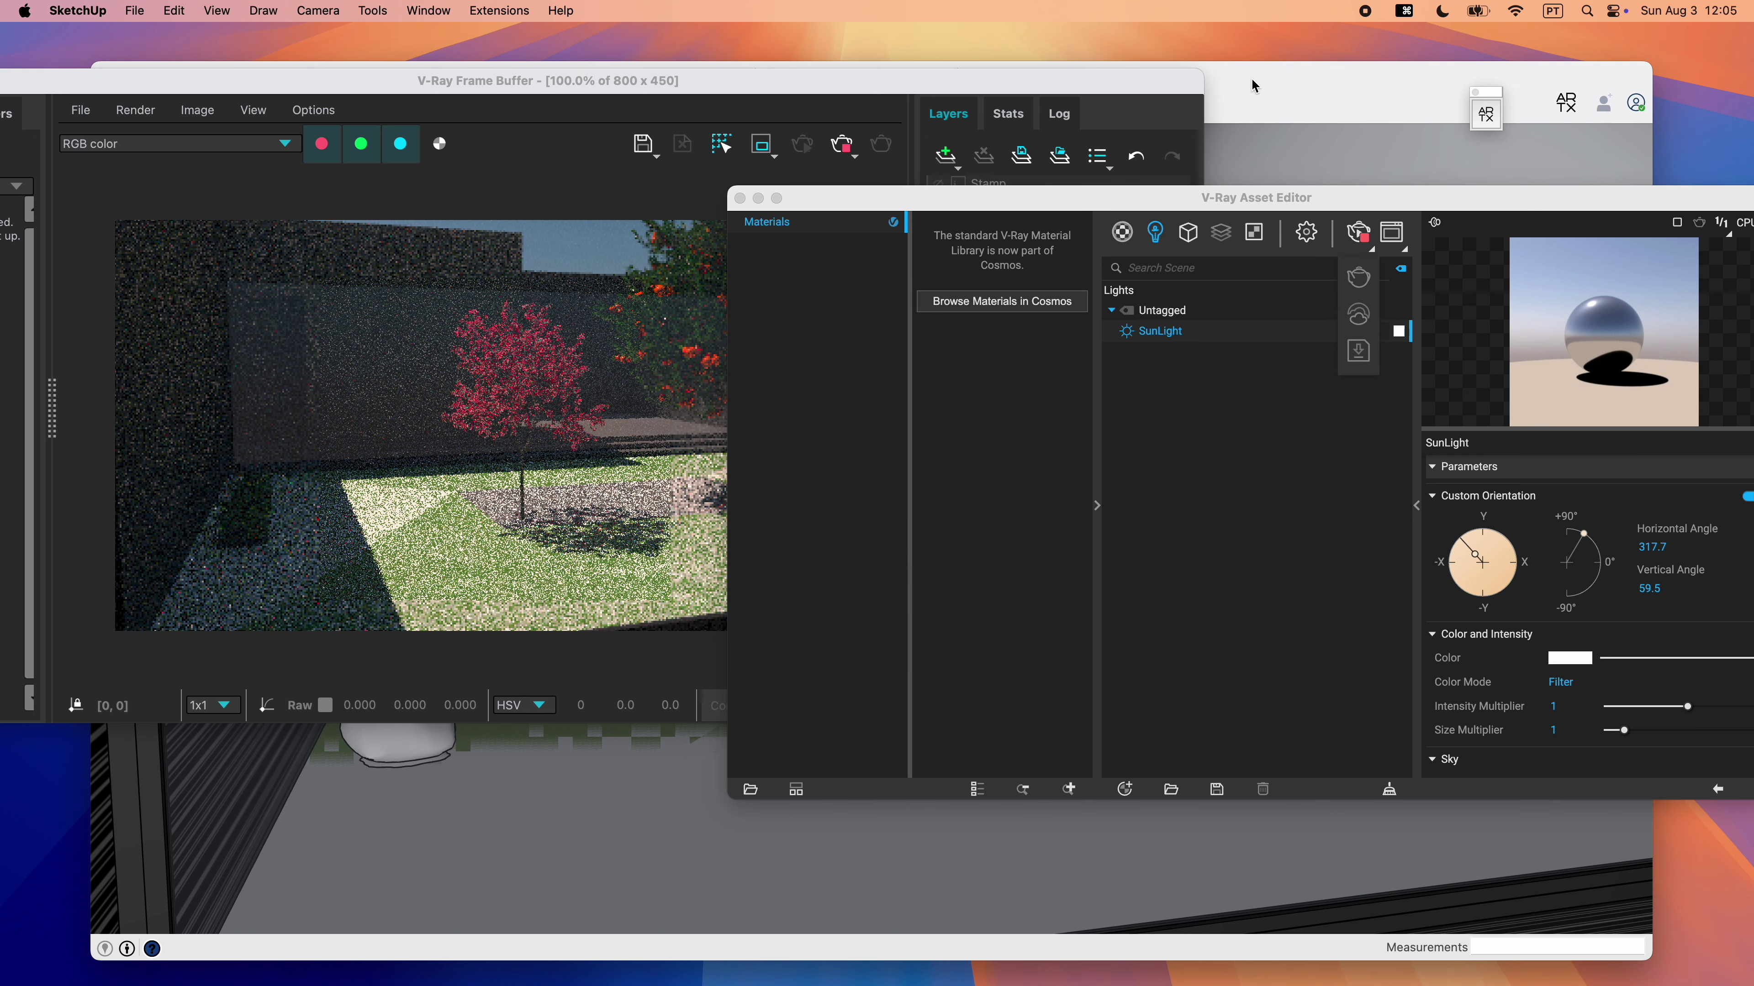
click(842, 144)
drag(1241, 71, 1234, 68)
mouse_move(794, 77)
mouse_down()
mouse_move(809, 297)
mouse_move(963, 269)
mouse_up()
click(60, 270)
click(740, 198)
Delete the existing floor faces beneath the courtyard and the covered area in front of the glazing.
mouse_move(880, 553)
middle_down()
mouse_move(929, 658)
mouse_move(751, 666)
middle_up()
scroll(750, 666, down, 10)
mouse_move(661, 634)
middle_down()
mouse_move(474, 160)
mouse_move(663, 573)
mouse_move(631, 543)
mouse_move(757, 577)
mouse_move(691, 604)
mouse_move(428, 203)
mouse_move(578, 518)
mouse_move(1320, 666)
mouse_move(1199, 537)
middle_up()
key(space)
key(BackSpace)
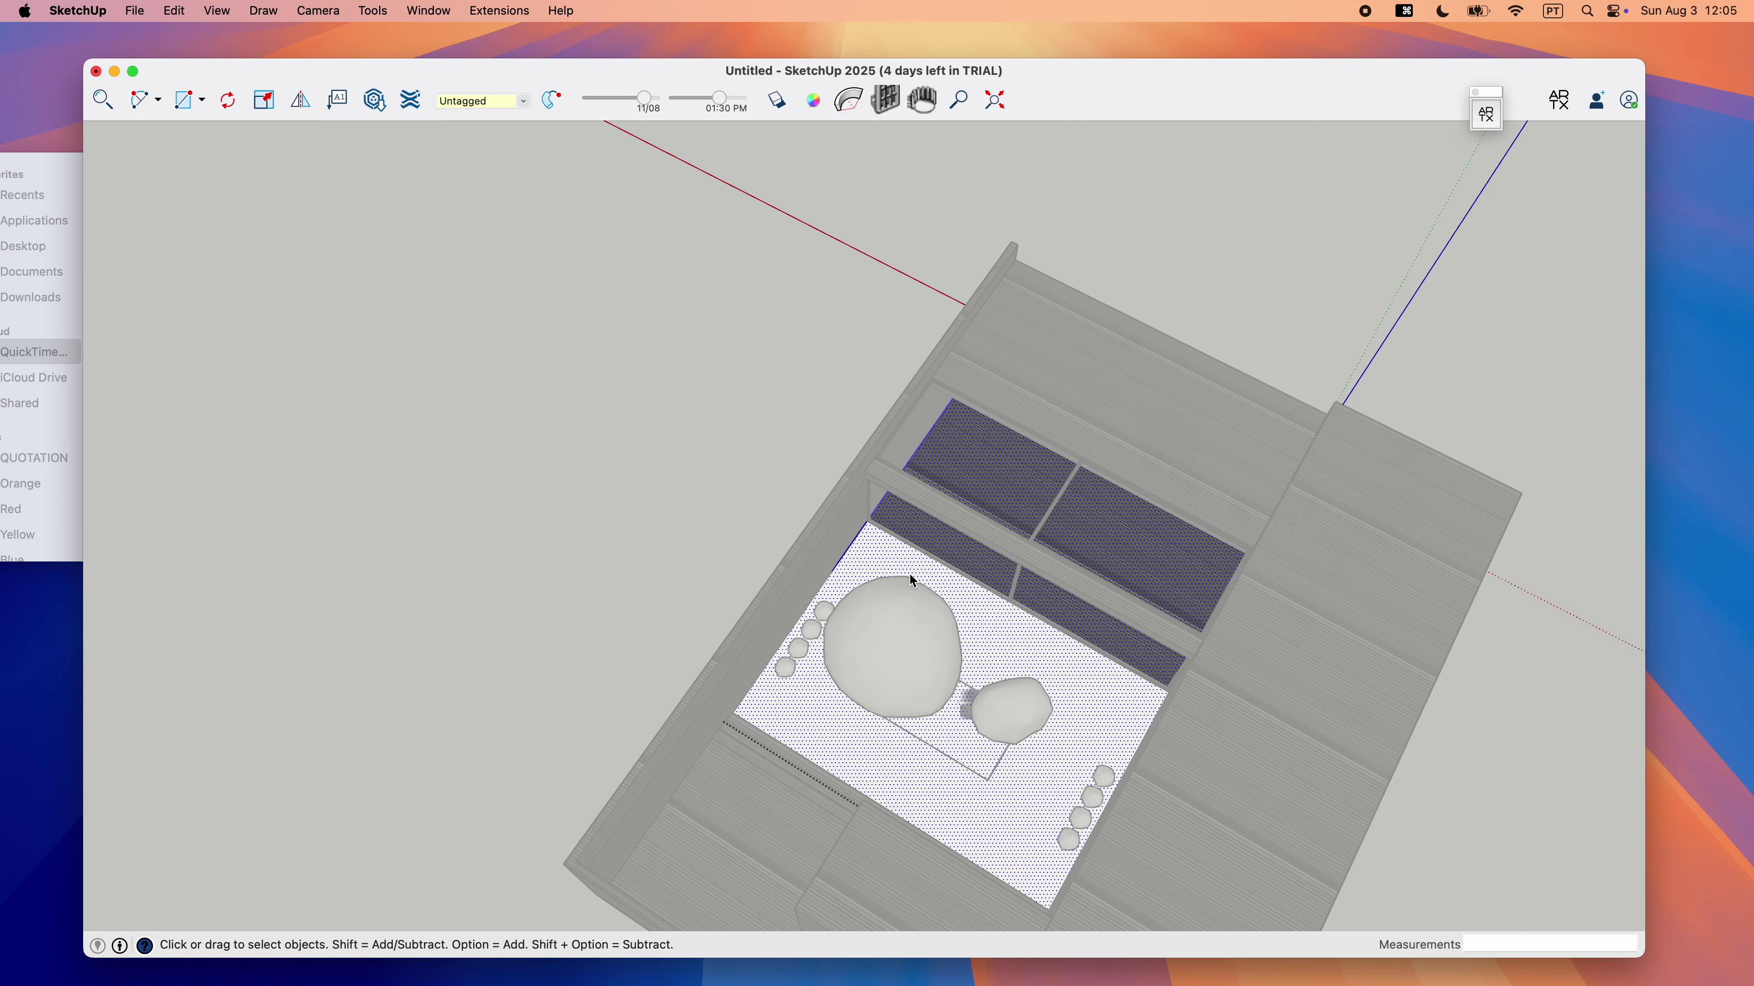
Try to outline the covered floor with 980 cm lines along its open front edge and the base of the glazing.
middle_drag(1076, 489, 768, 650)
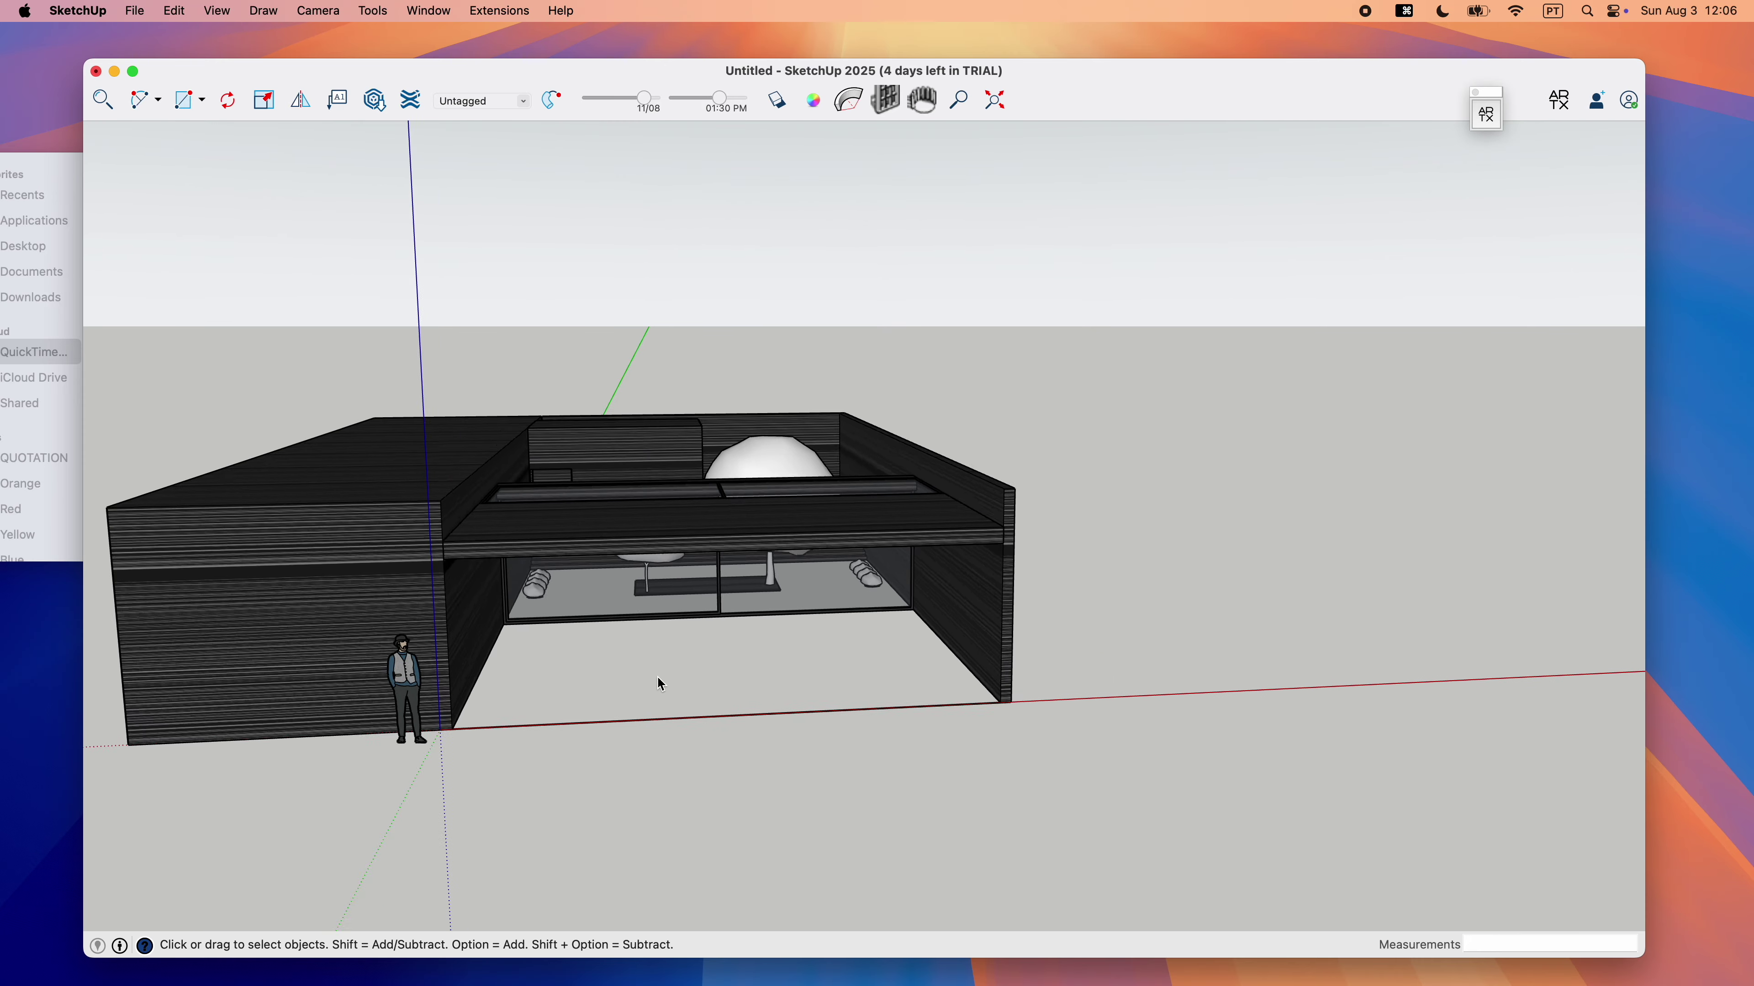
key(l)
click(387, 745)
click(1091, 708)
scroll(1091, 709, up, 6)
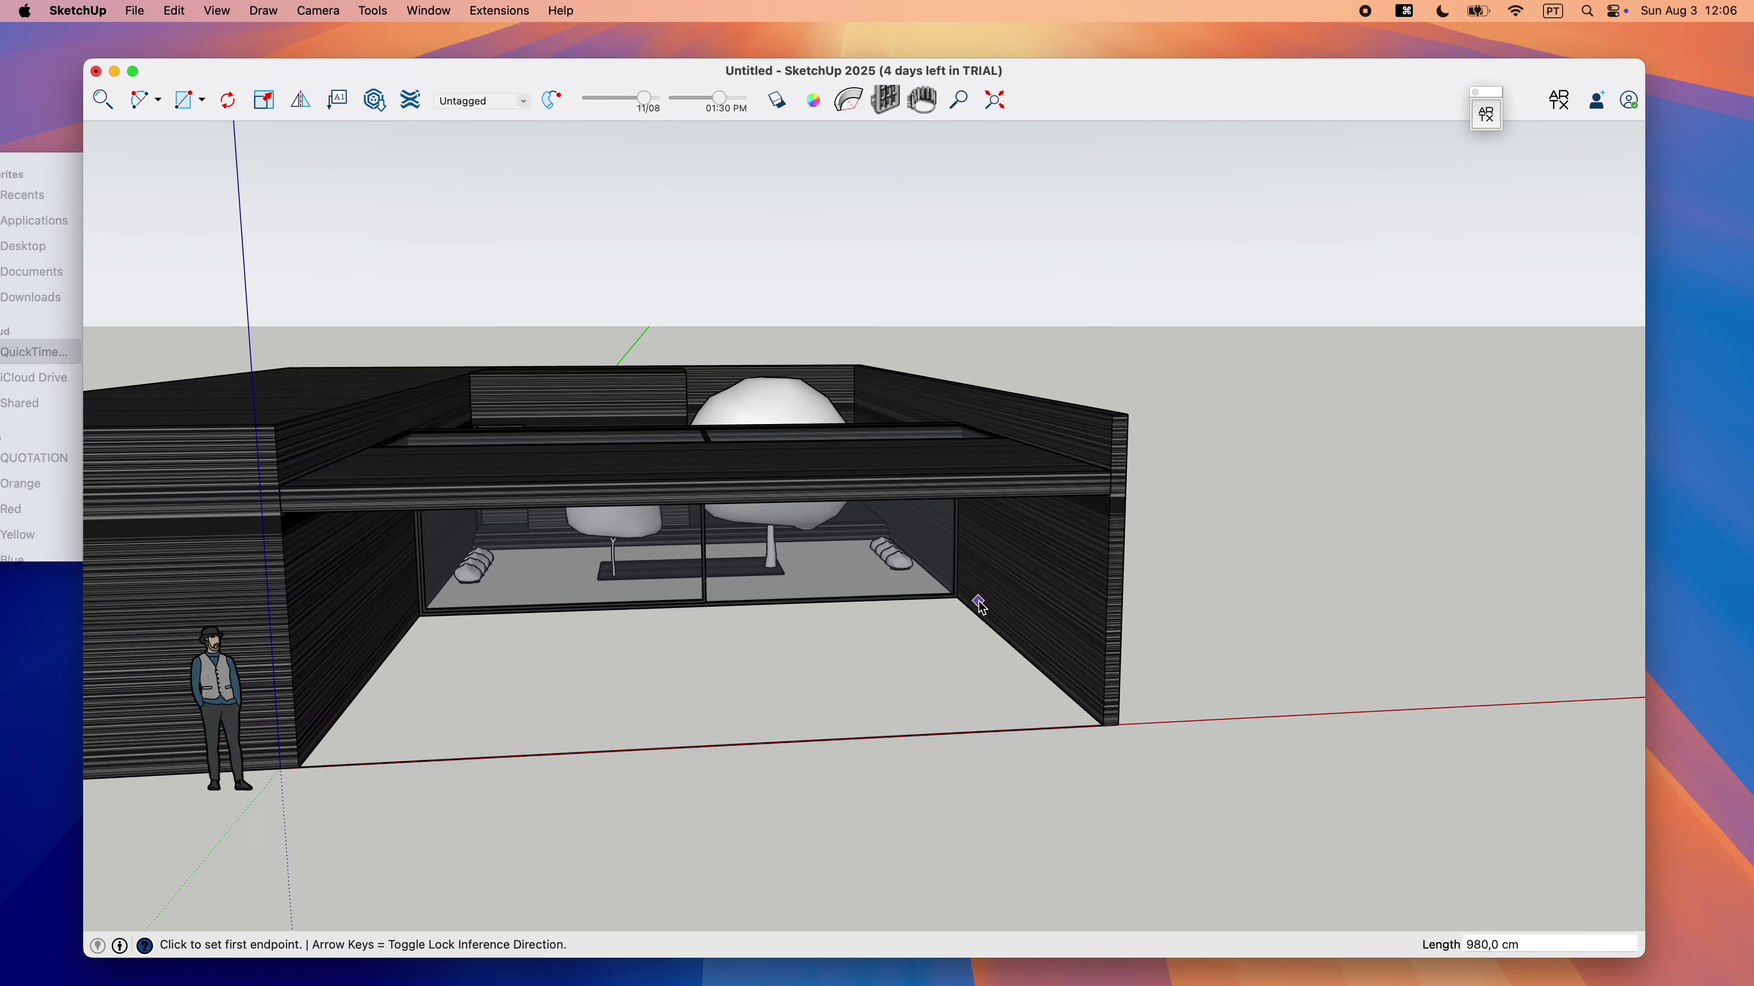
click(931, 595)
scroll(931, 595, down, 6)
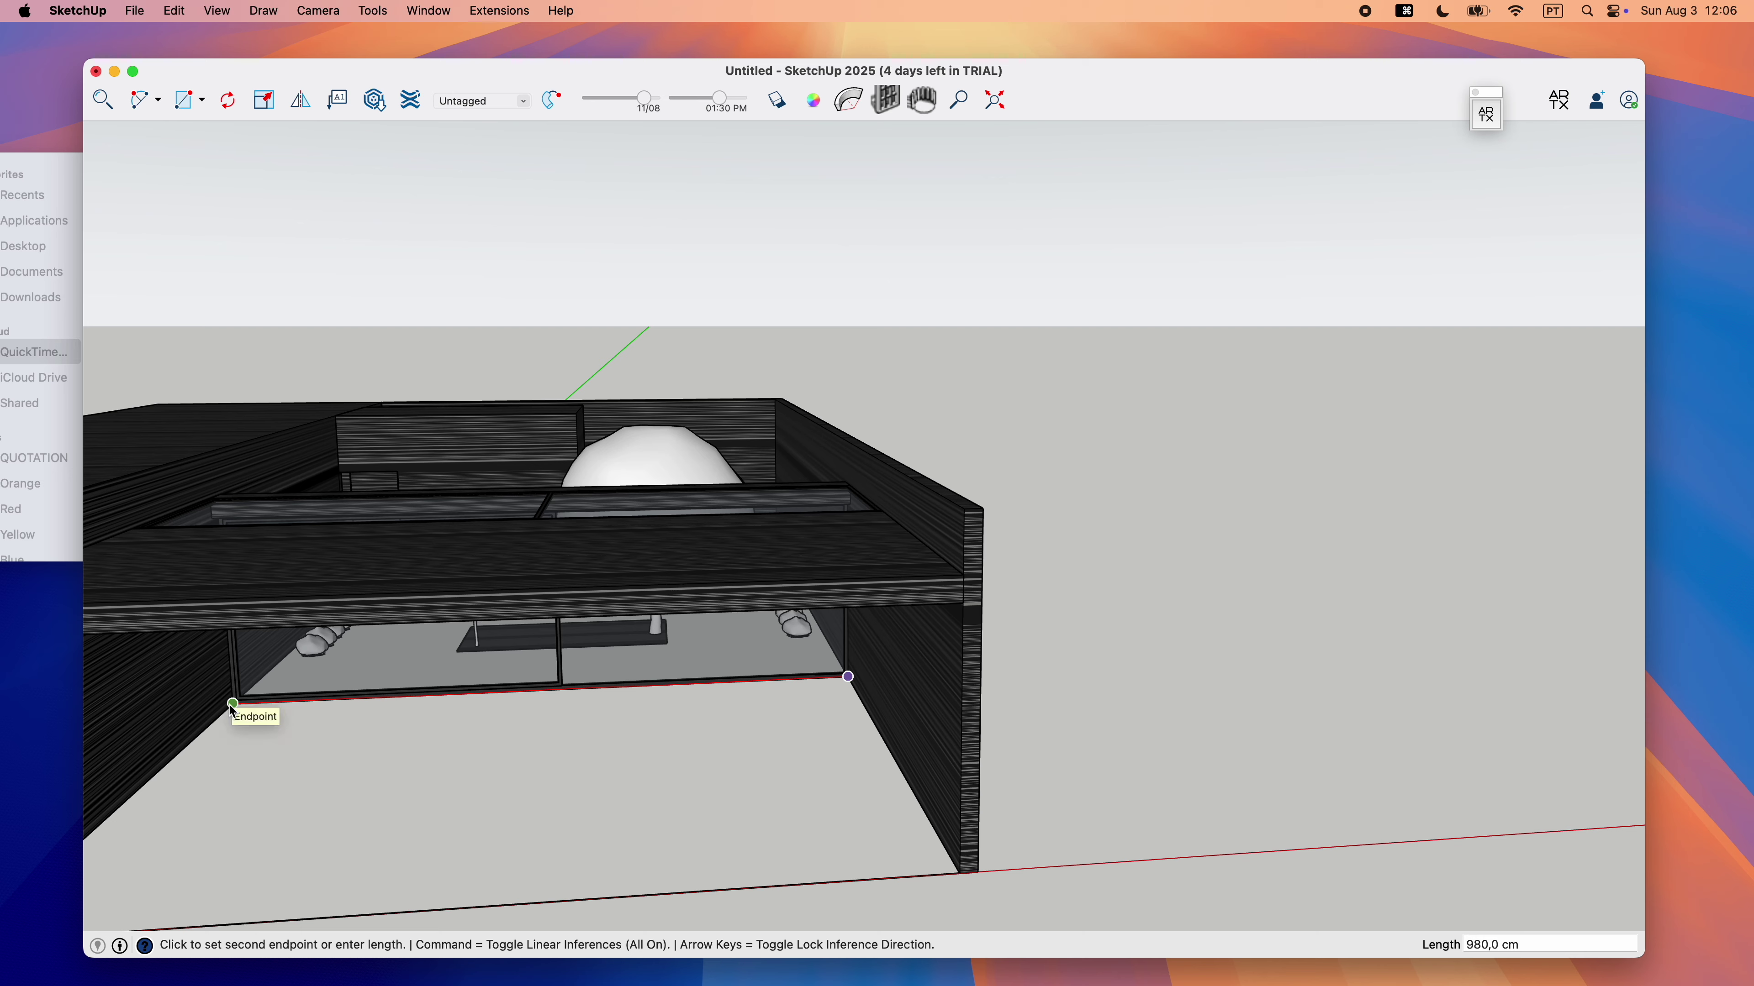
click(233, 704)
scroll(232, 704, down, 5)
click(98, 901)
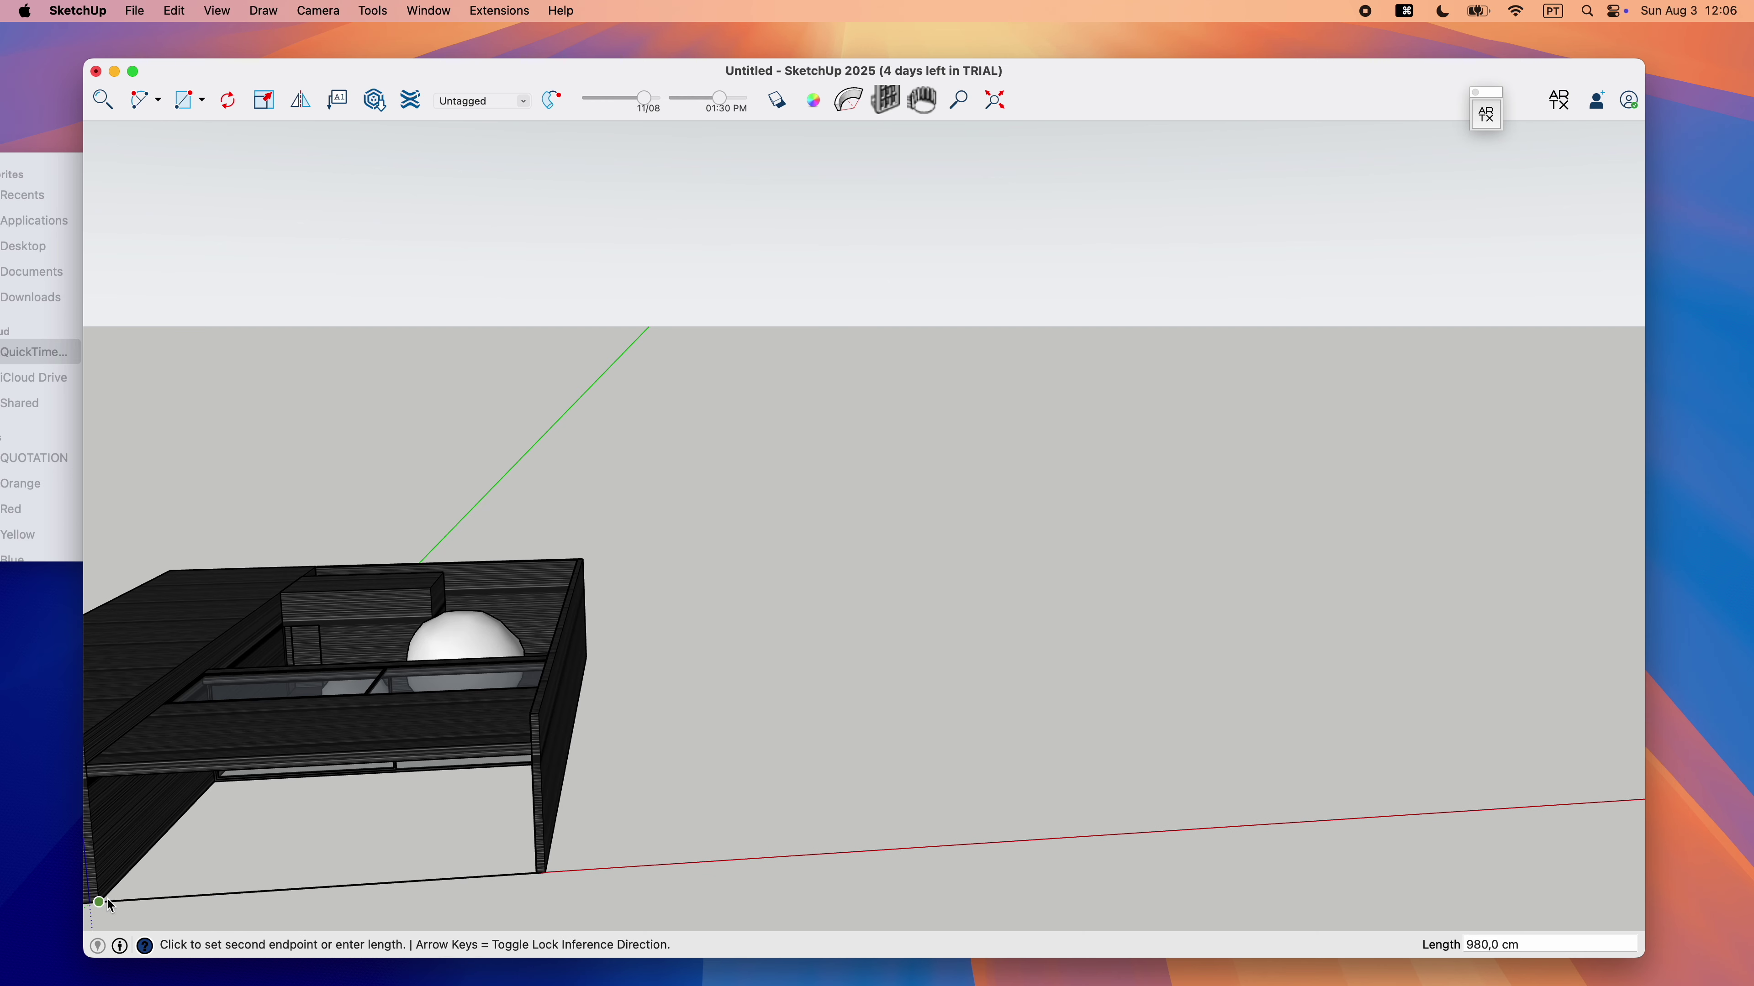
click(537, 874)
key(space)
key(h)
drag(235, 755, 521, 810)
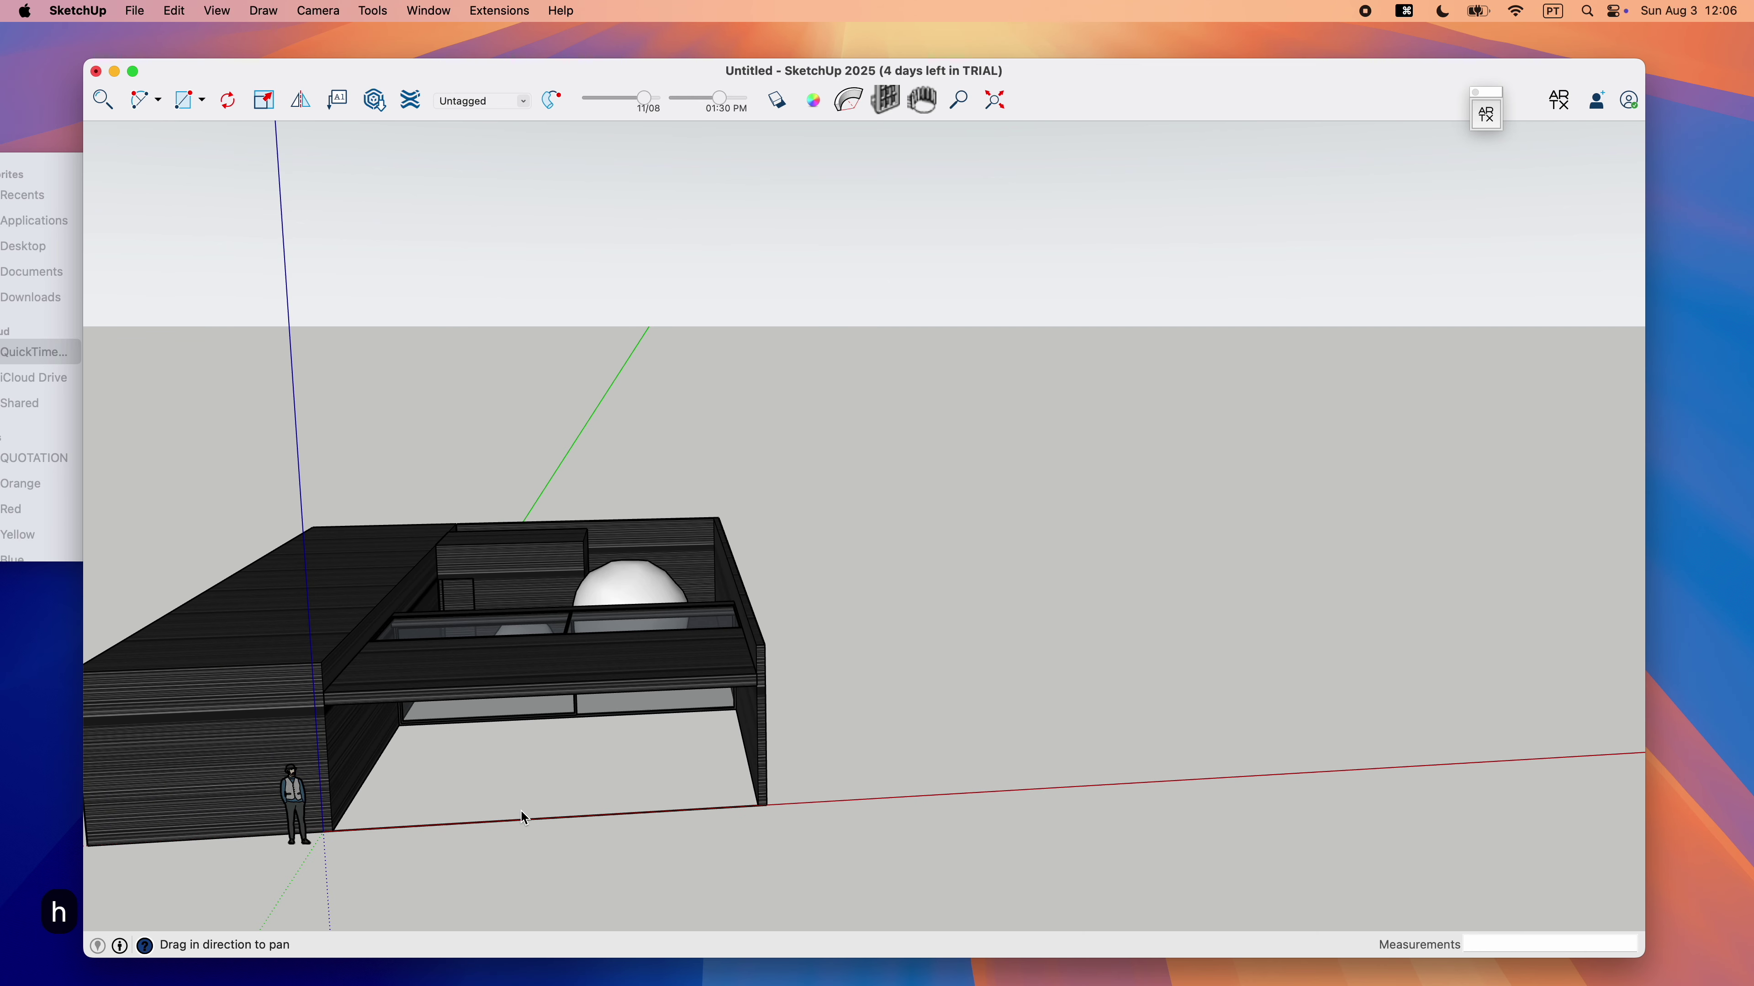
Undo the last two changes and redo them.
key(super+z)
key(super+z)
key(shift+super+z)
key(shift+super+z)
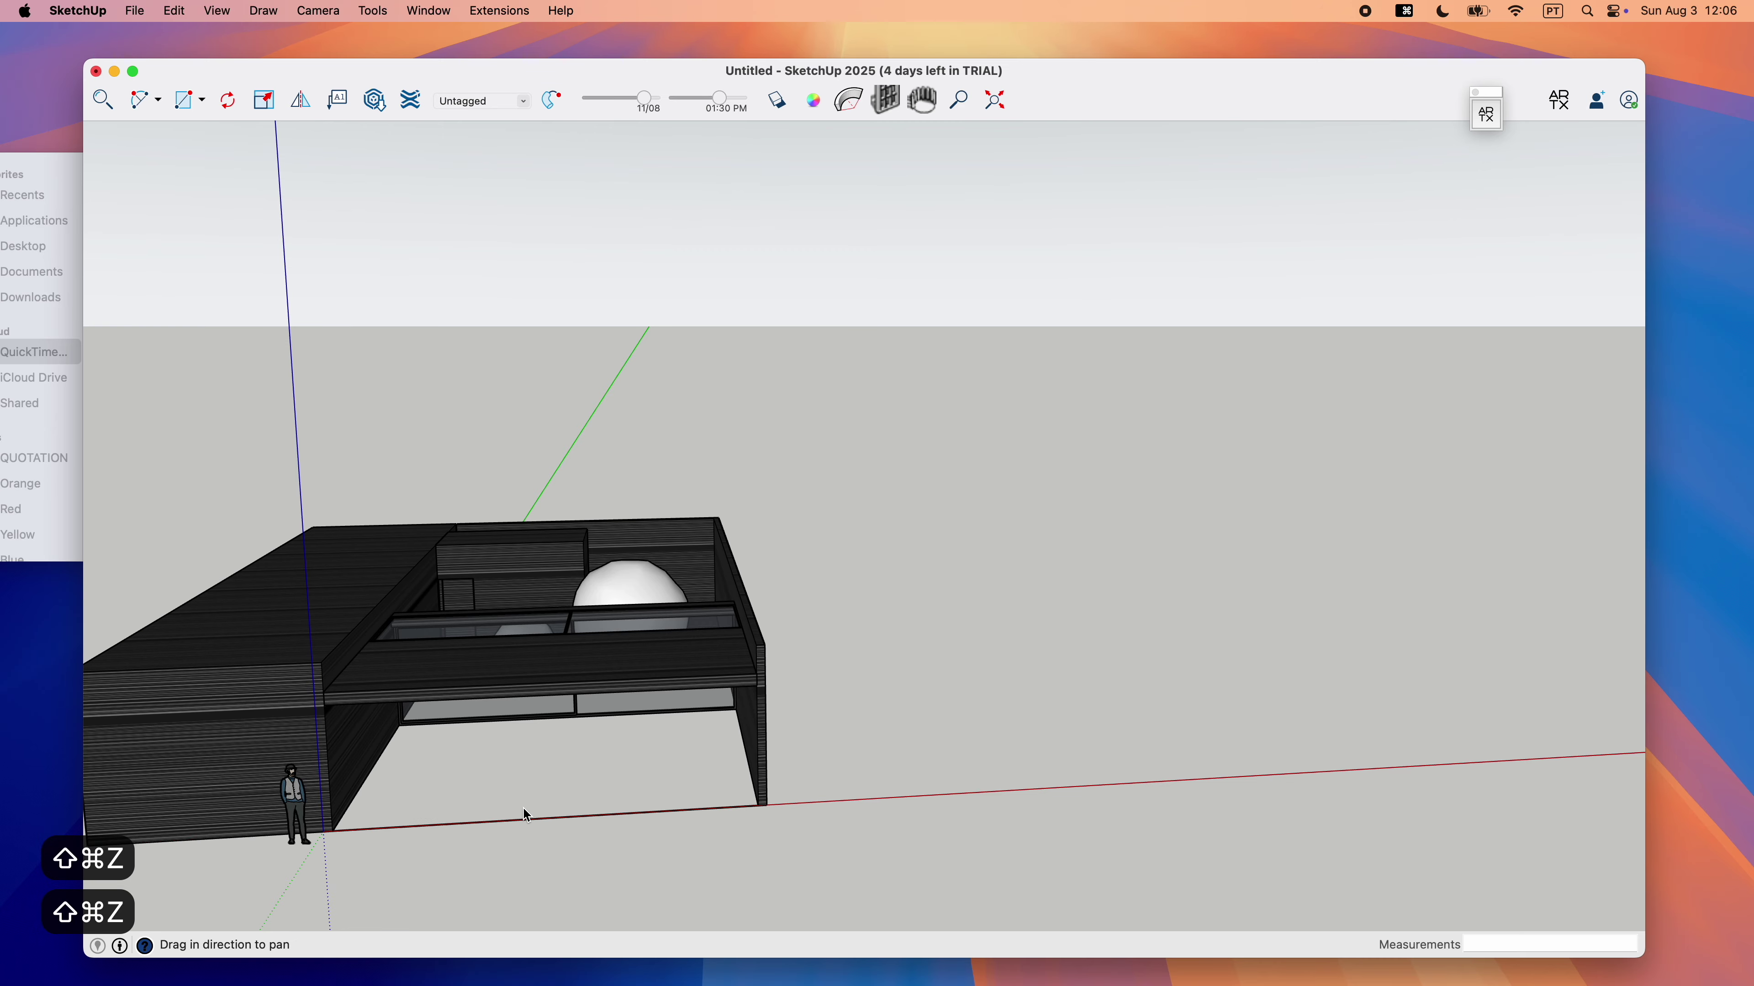
Draw a rectangle of 980 by about 805.5 cm over the covered floor, from the open front edge to the glazing.
key(r)
scroll(485, 794, up, 5)
click(214, 861)
scroll(838, 631, up, 10)
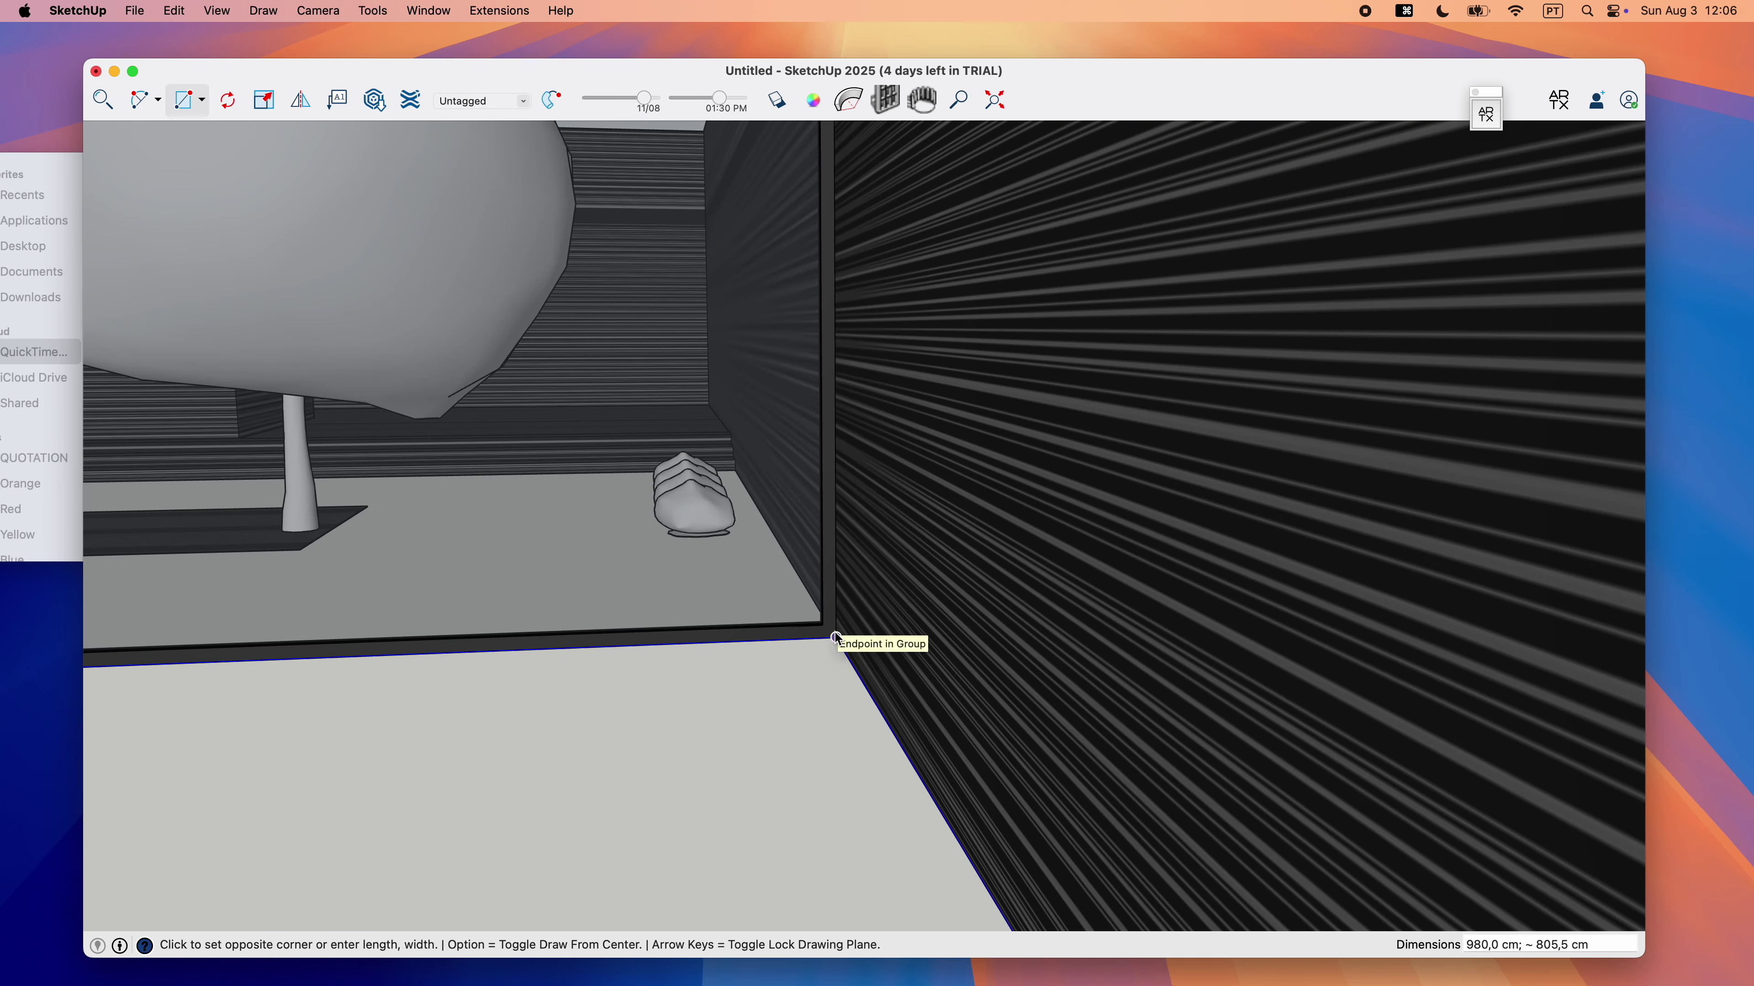
click(835, 634)
key(space)
Draw a rectangle over the courtyard floor, from the corner at the glazing base to the diagonally opposite corner, and select its face.
middle_drag(642, 673, 1292, 732)
click(1316, 716)
scroll(1107, 588, up, 5)
key(r)
click(995, 545)
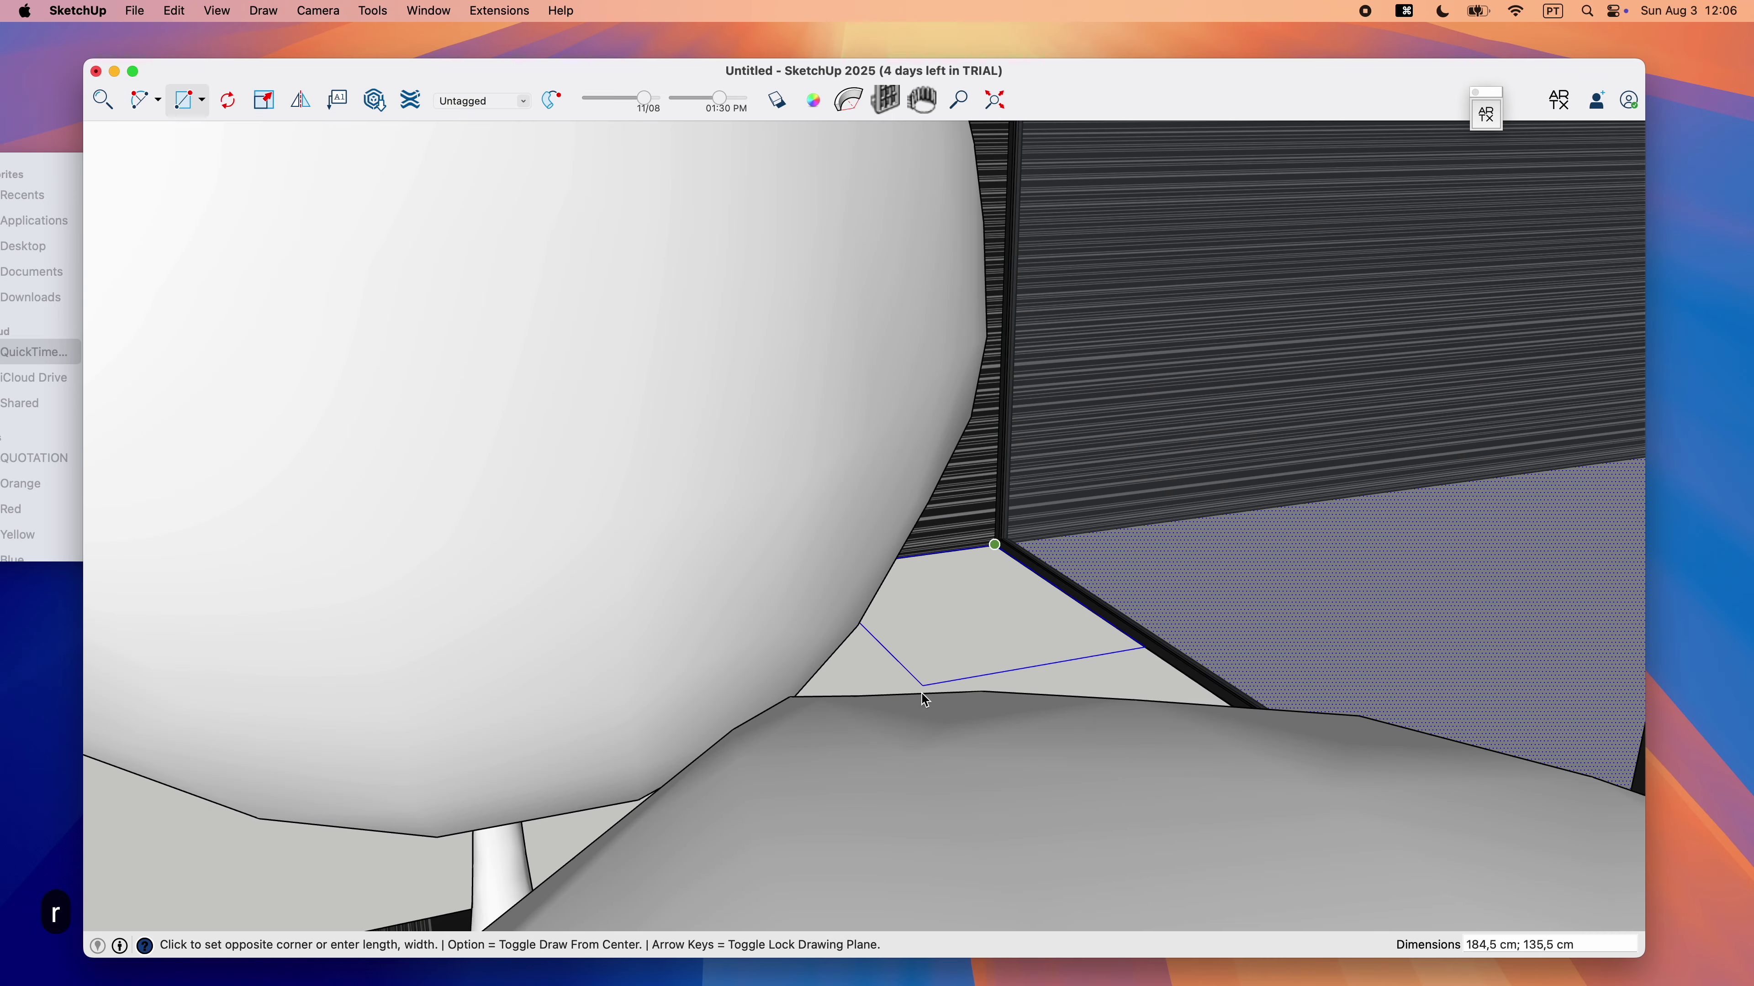
scroll(957, 663, down, 10)
middle_drag(939, 772, 525, 773)
scroll(442, 736, down, 6)
middle_drag(511, 580, 407, 622)
scroll(404, 577, up, 3)
scroll(404, 573, up, 8)
click(366, 568)
key(space)
click(579, 793)
Open the stepped platform beside the boulders for editing and select its floor surfaces and the step faces along its edge.
scroll(582, 798, down, 4)
scroll(585, 803, down, 5)
middle_drag(587, 805, 938, 887)
scroll(937, 488, up, 5)
middle_drag(938, 489, 697, 474)
double_click(696, 443)
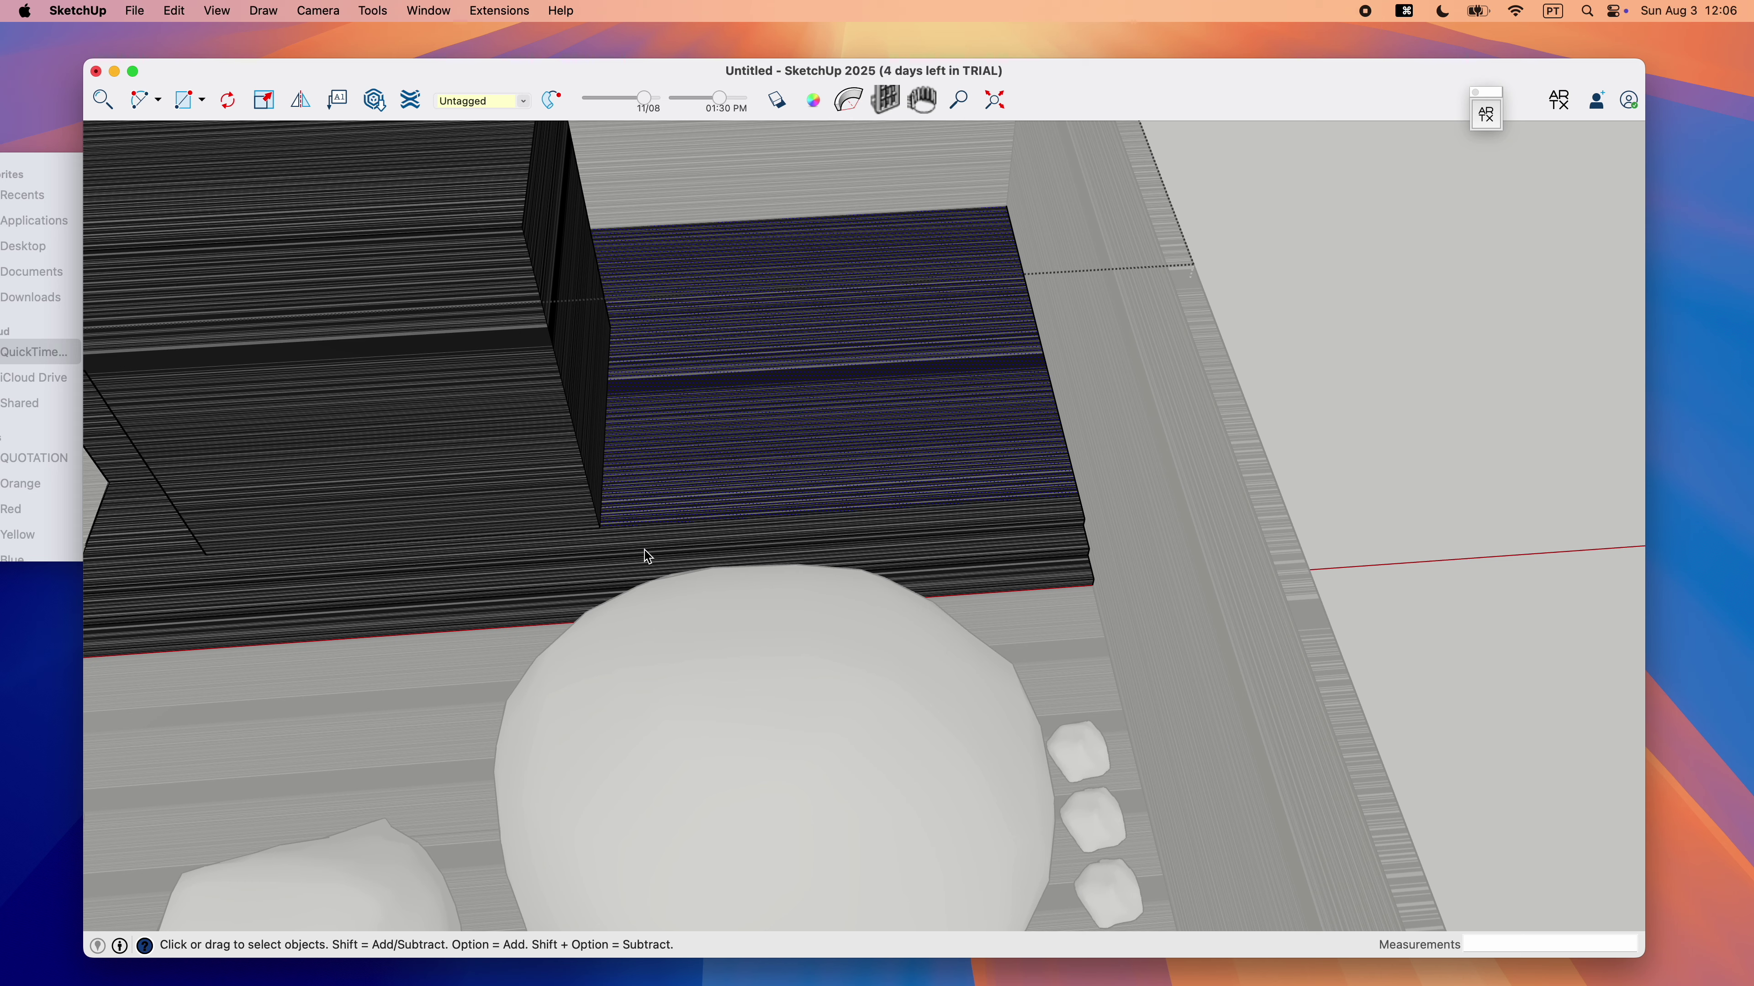
scroll(475, 620, up, 3)
middle_drag(497, 615, 799, 538)
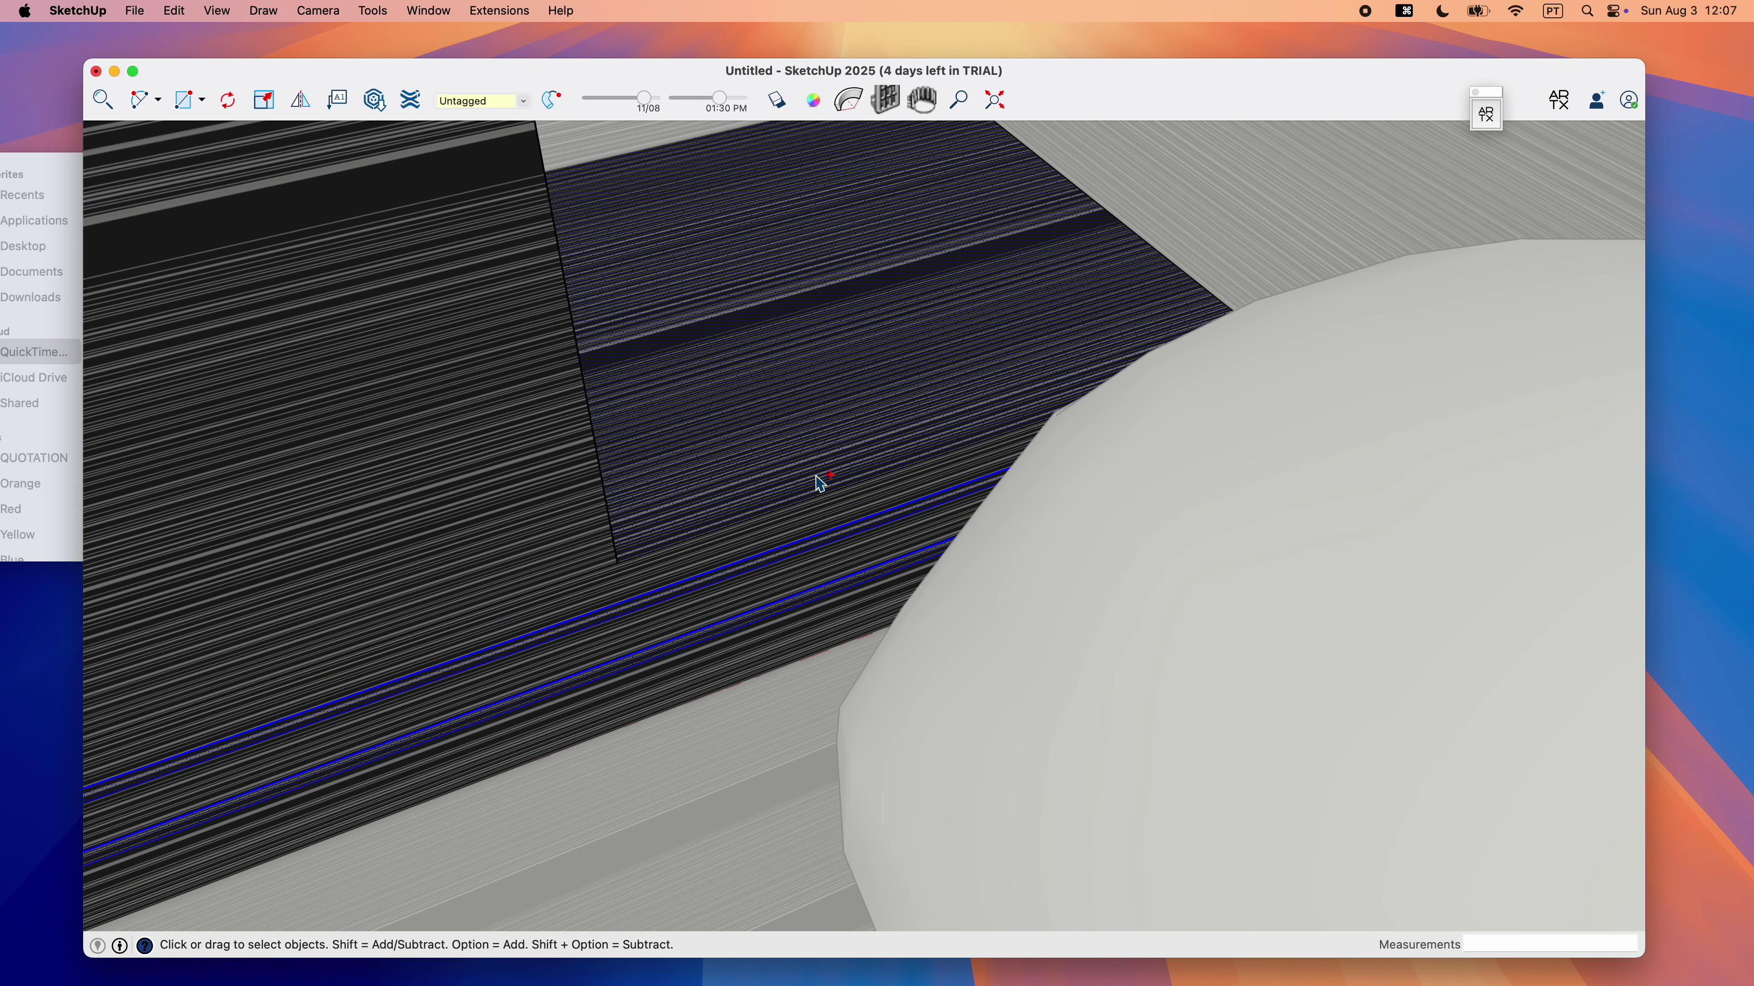
scroll(750, 651, down, 5)
middle_drag(749, 650, 753, 558)
Apply the V-Ray material Cementine Hexagonal Tiles 255cm to the selected platform and step faces.
click(499, 11)
mouse_move(500, 105)
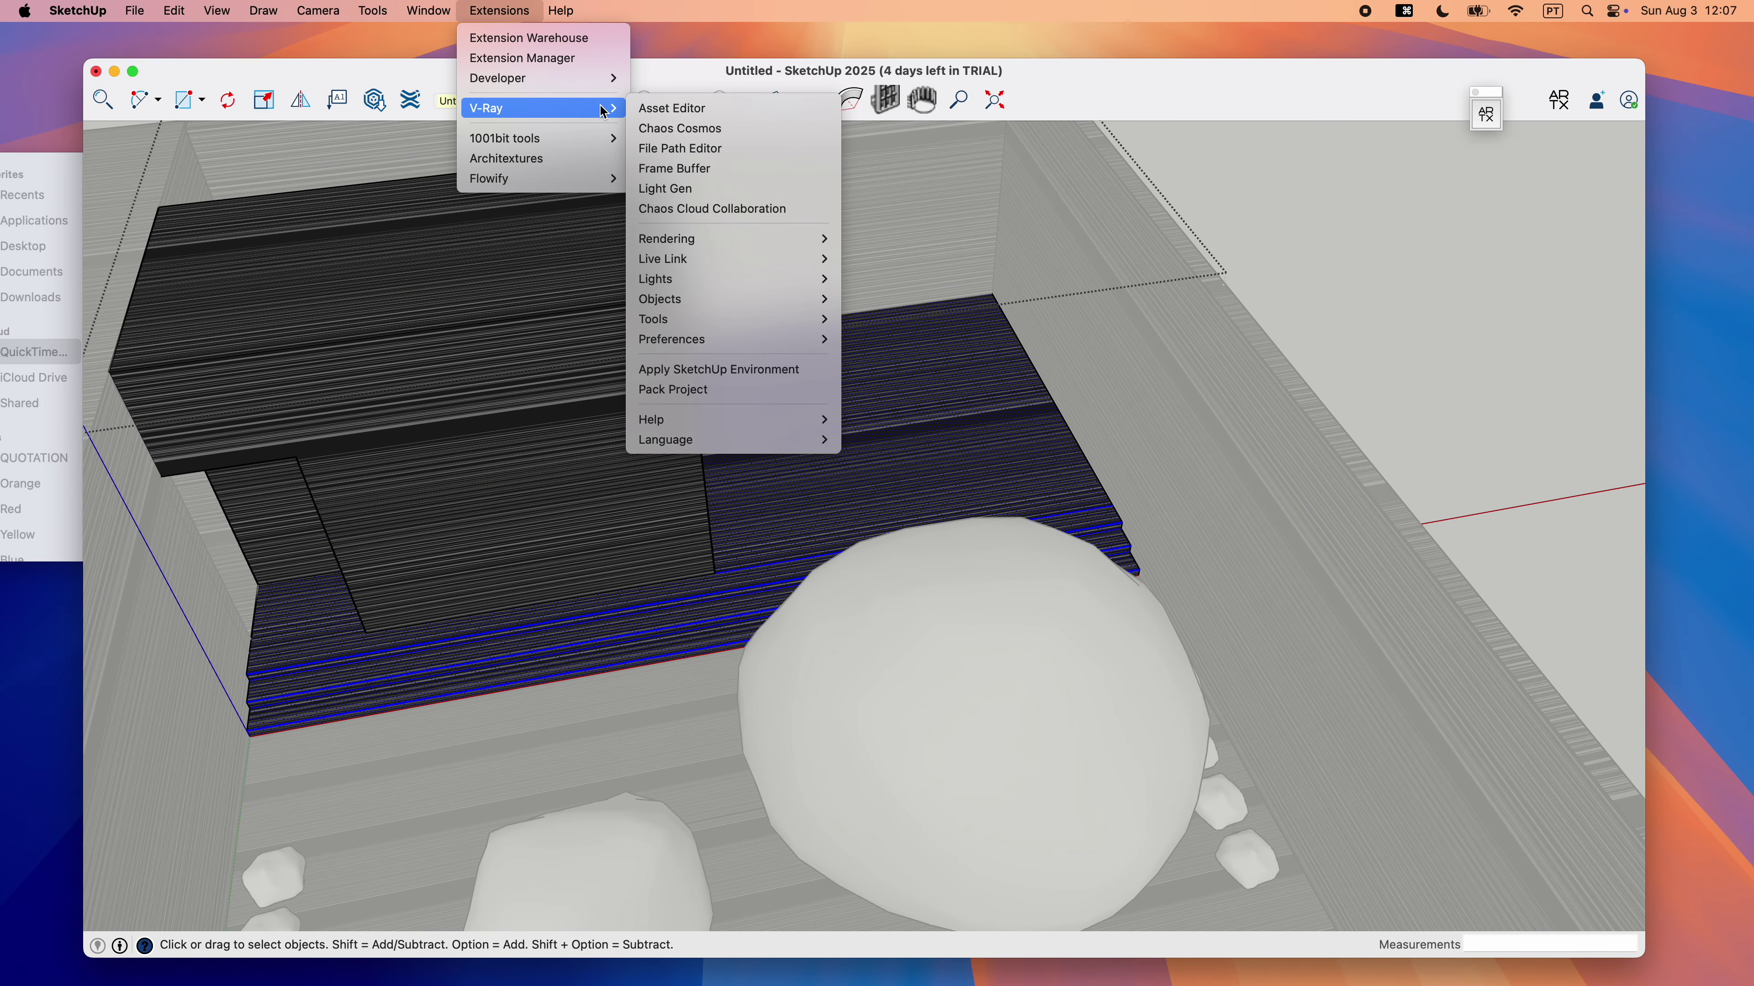
click(732, 107)
click(1101, 233)
scroll(1186, 593, down, 3)
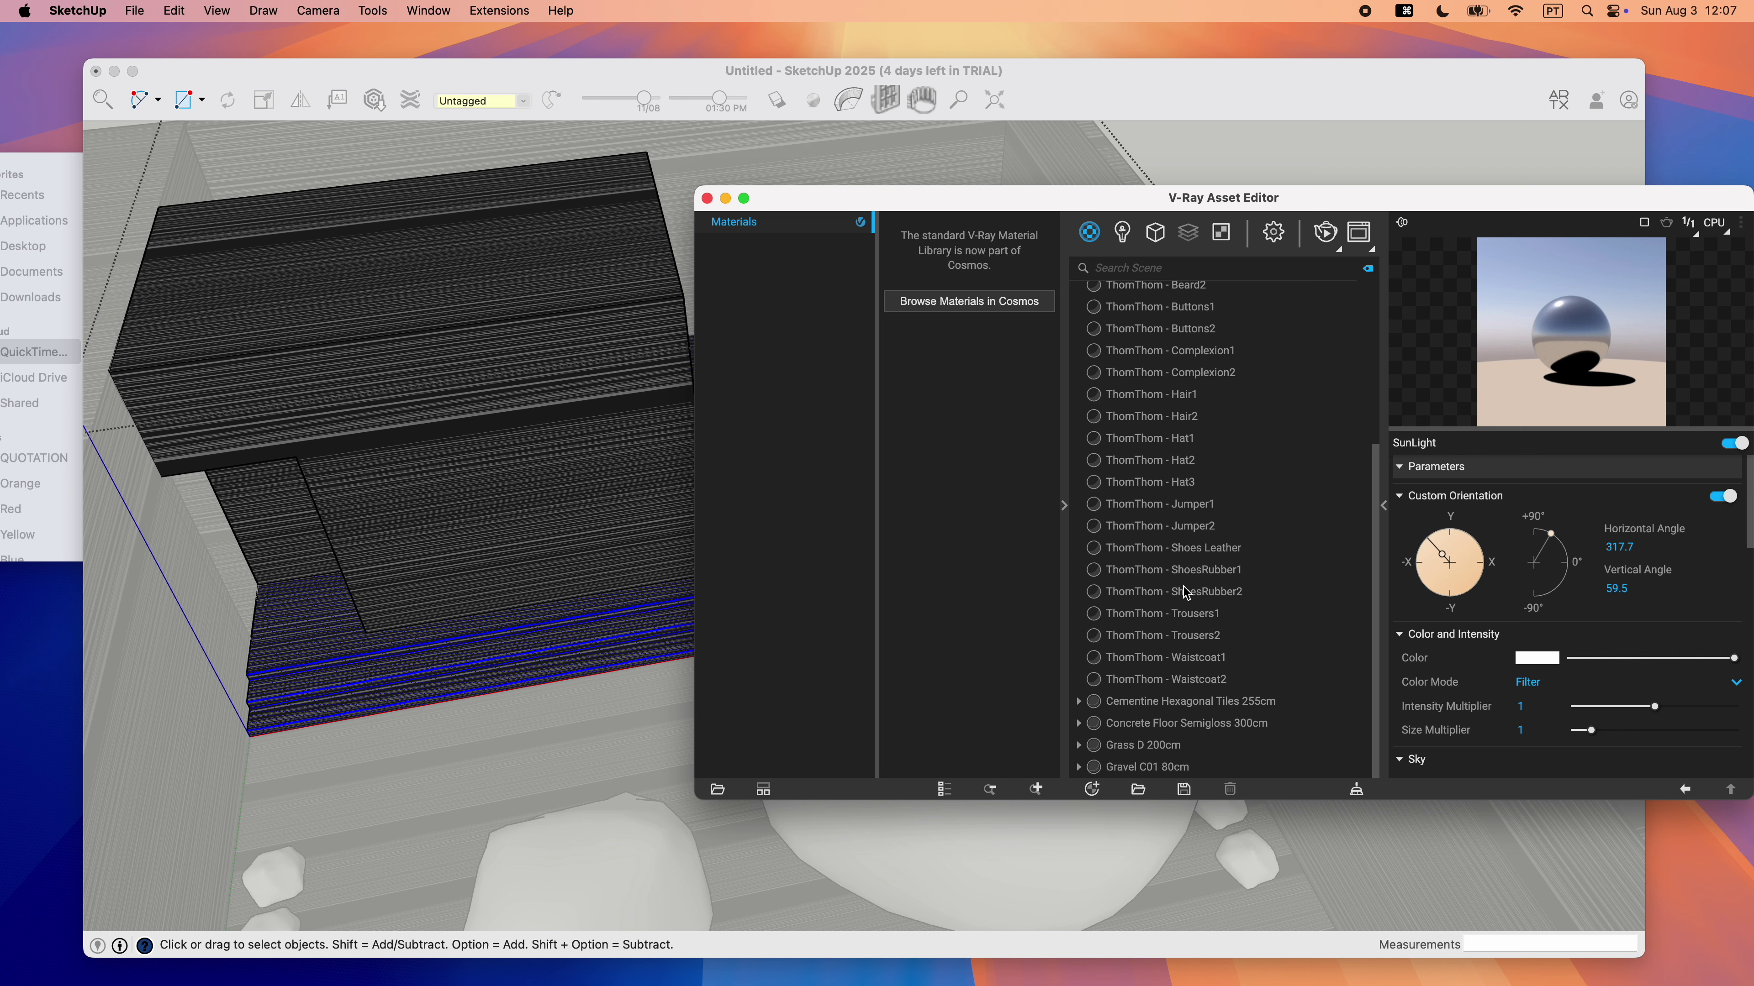
right_click(1201, 702)
click(1263, 519)
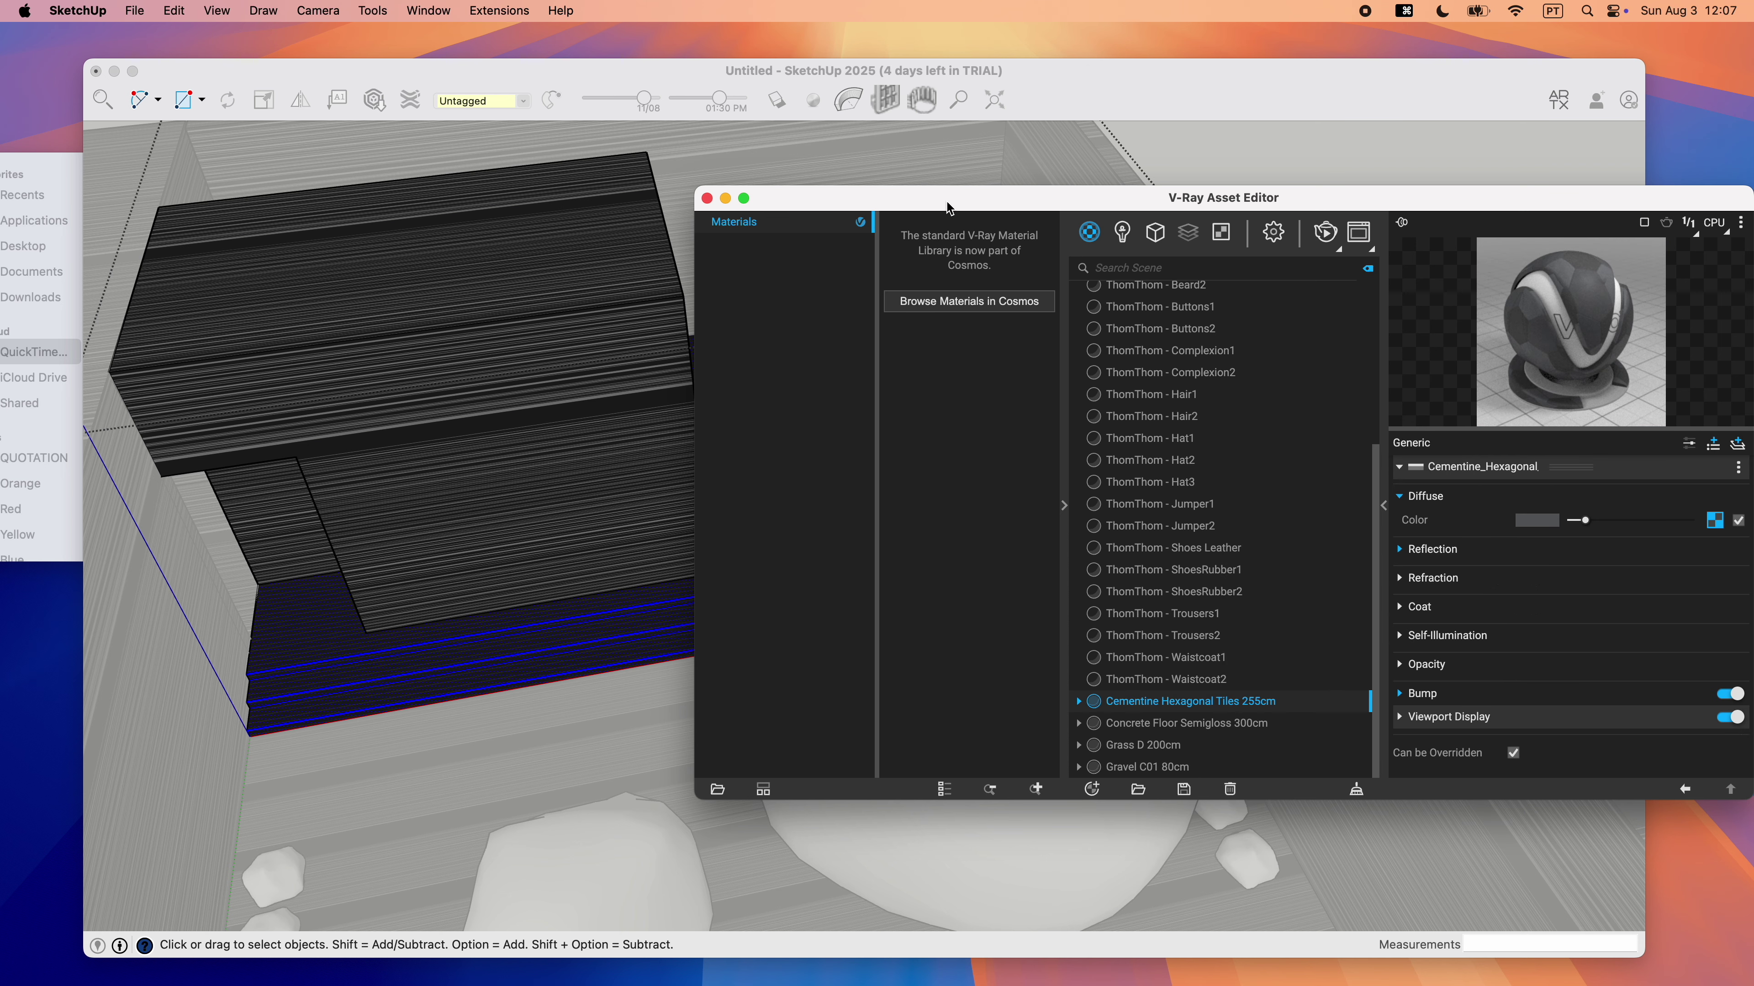
Apply the Grass D 200cm material to the courtyard floor around the boulders.
drag(951, 208, 1166, 386)
click(662, 716)
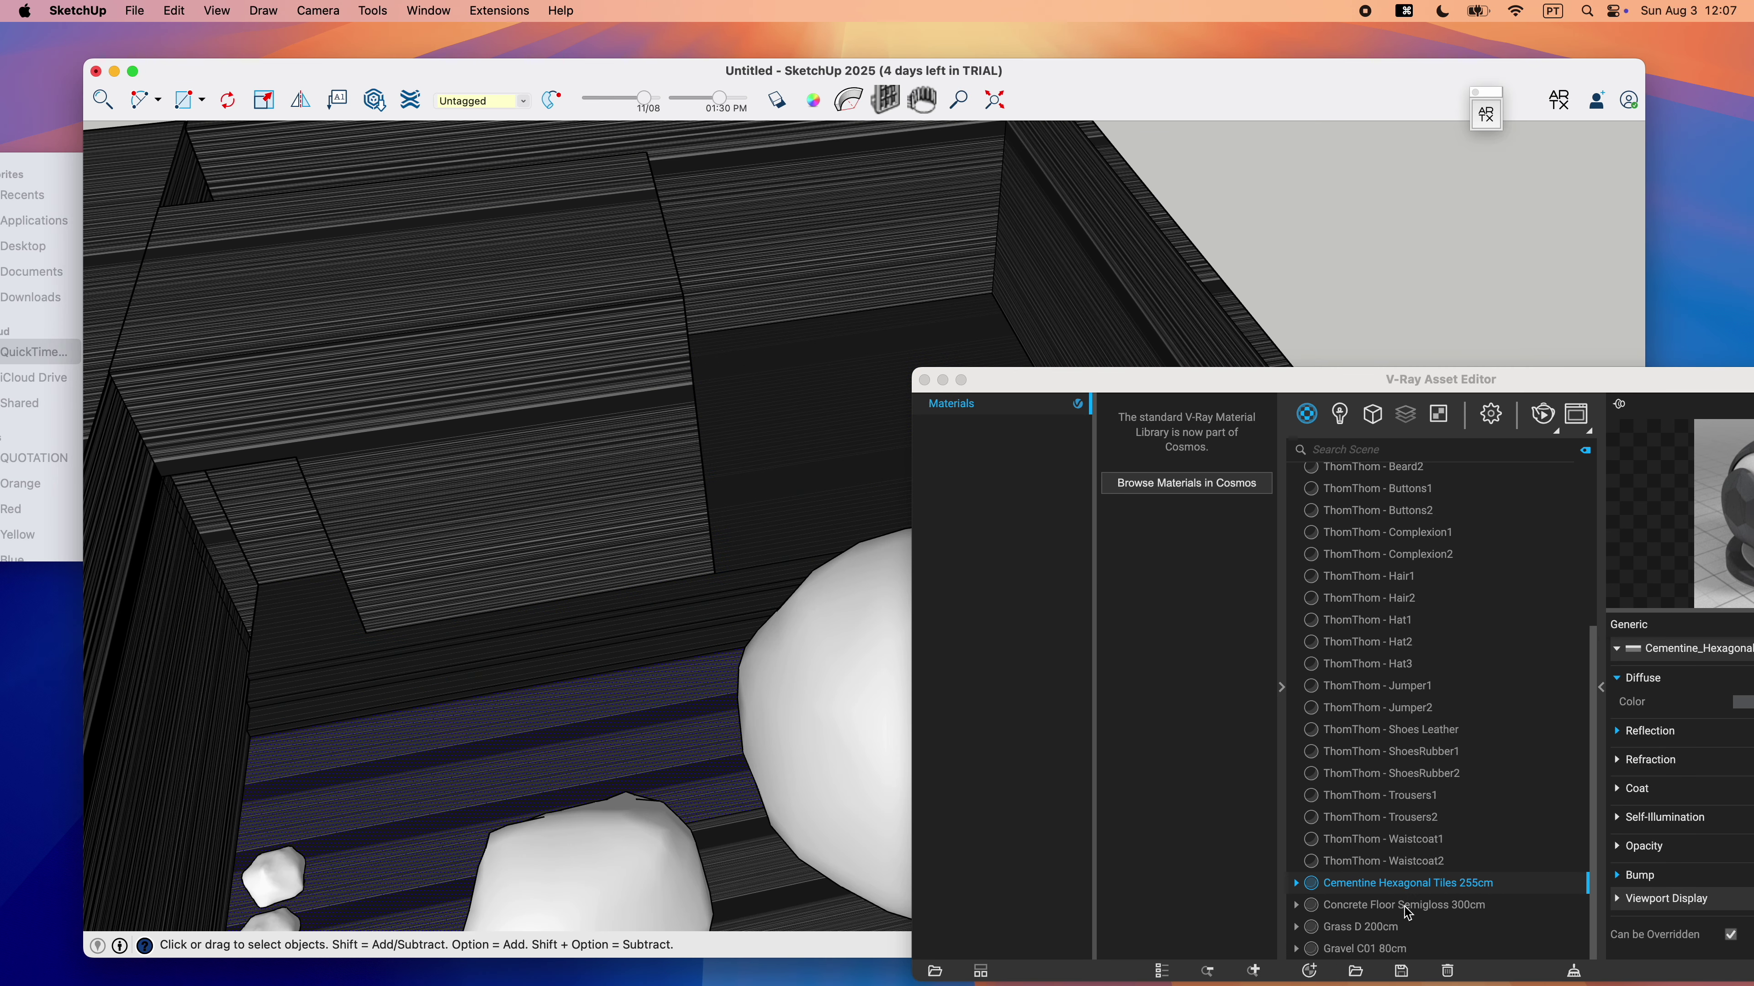
right_click(1402, 926)
click(1458, 724)
Apply the Cementine Hexagonal Tiles 255cm material to the covered floor in front of the glazing.
scroll(818, 772, down, 5)
mouse_move(817, 772)
middle_down()
mouse_move(922, 772)
mouse_move(251, 673)
mouse_move(513, 893)
middle_up()
click(520, 906)
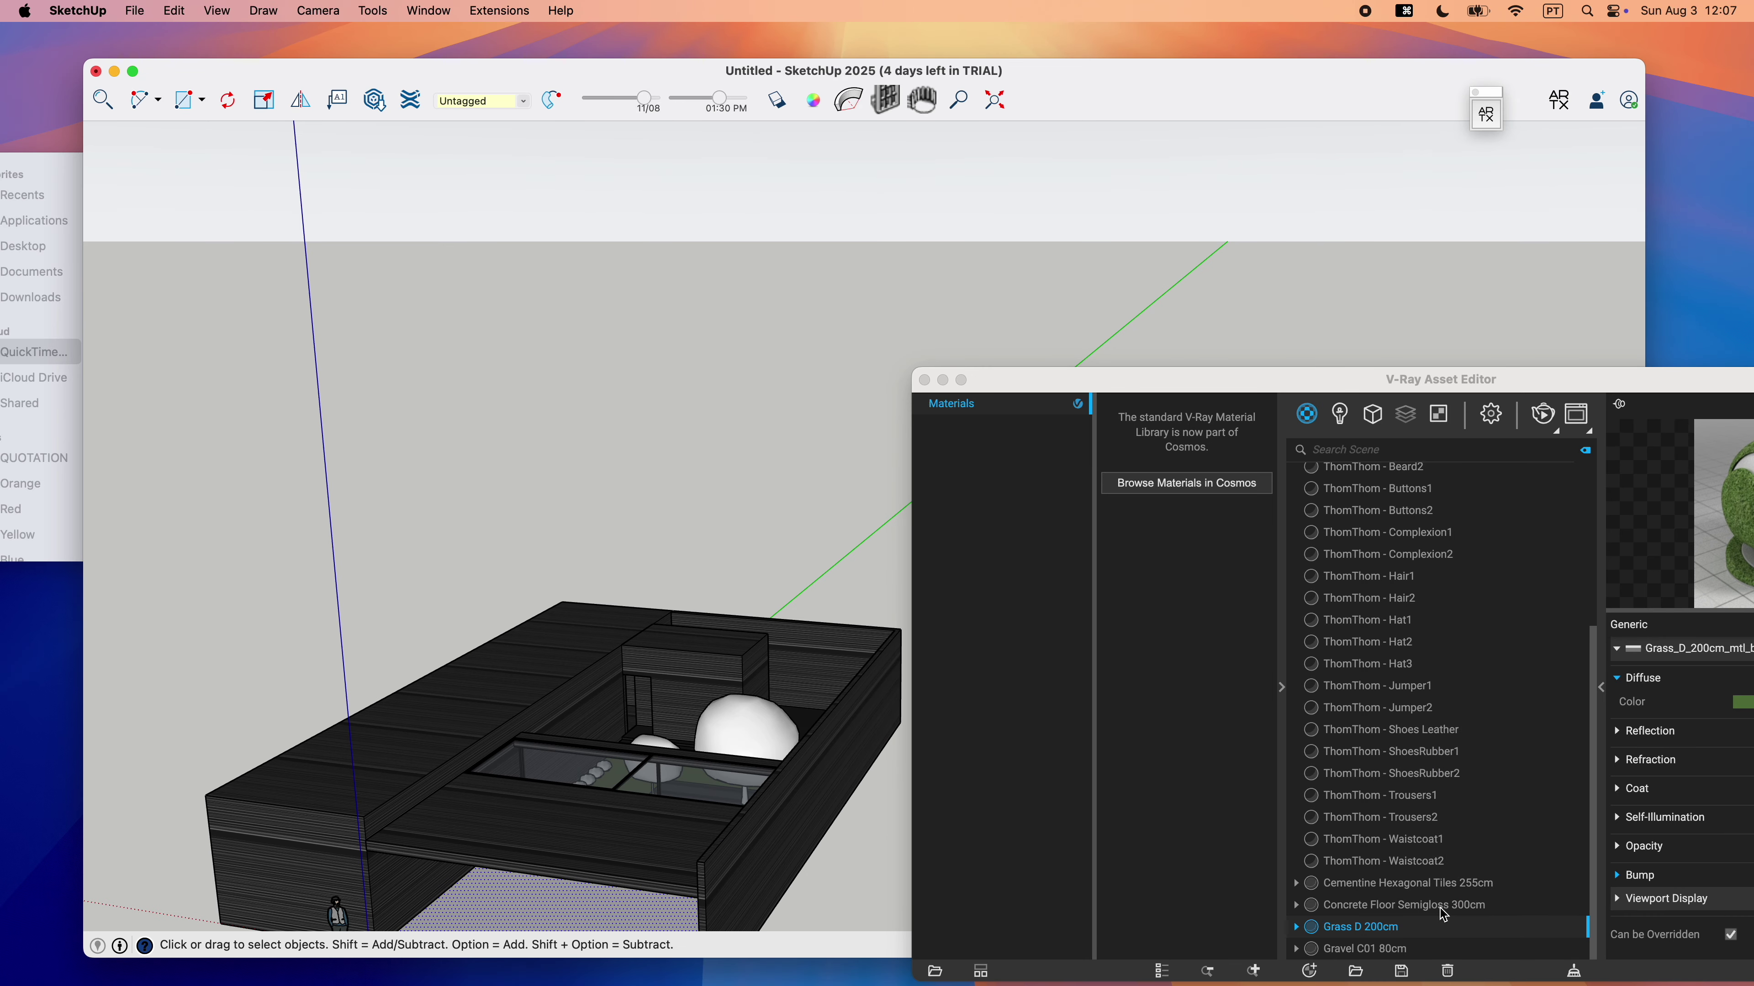
right_click(1439, 884)
click(1503, 686)
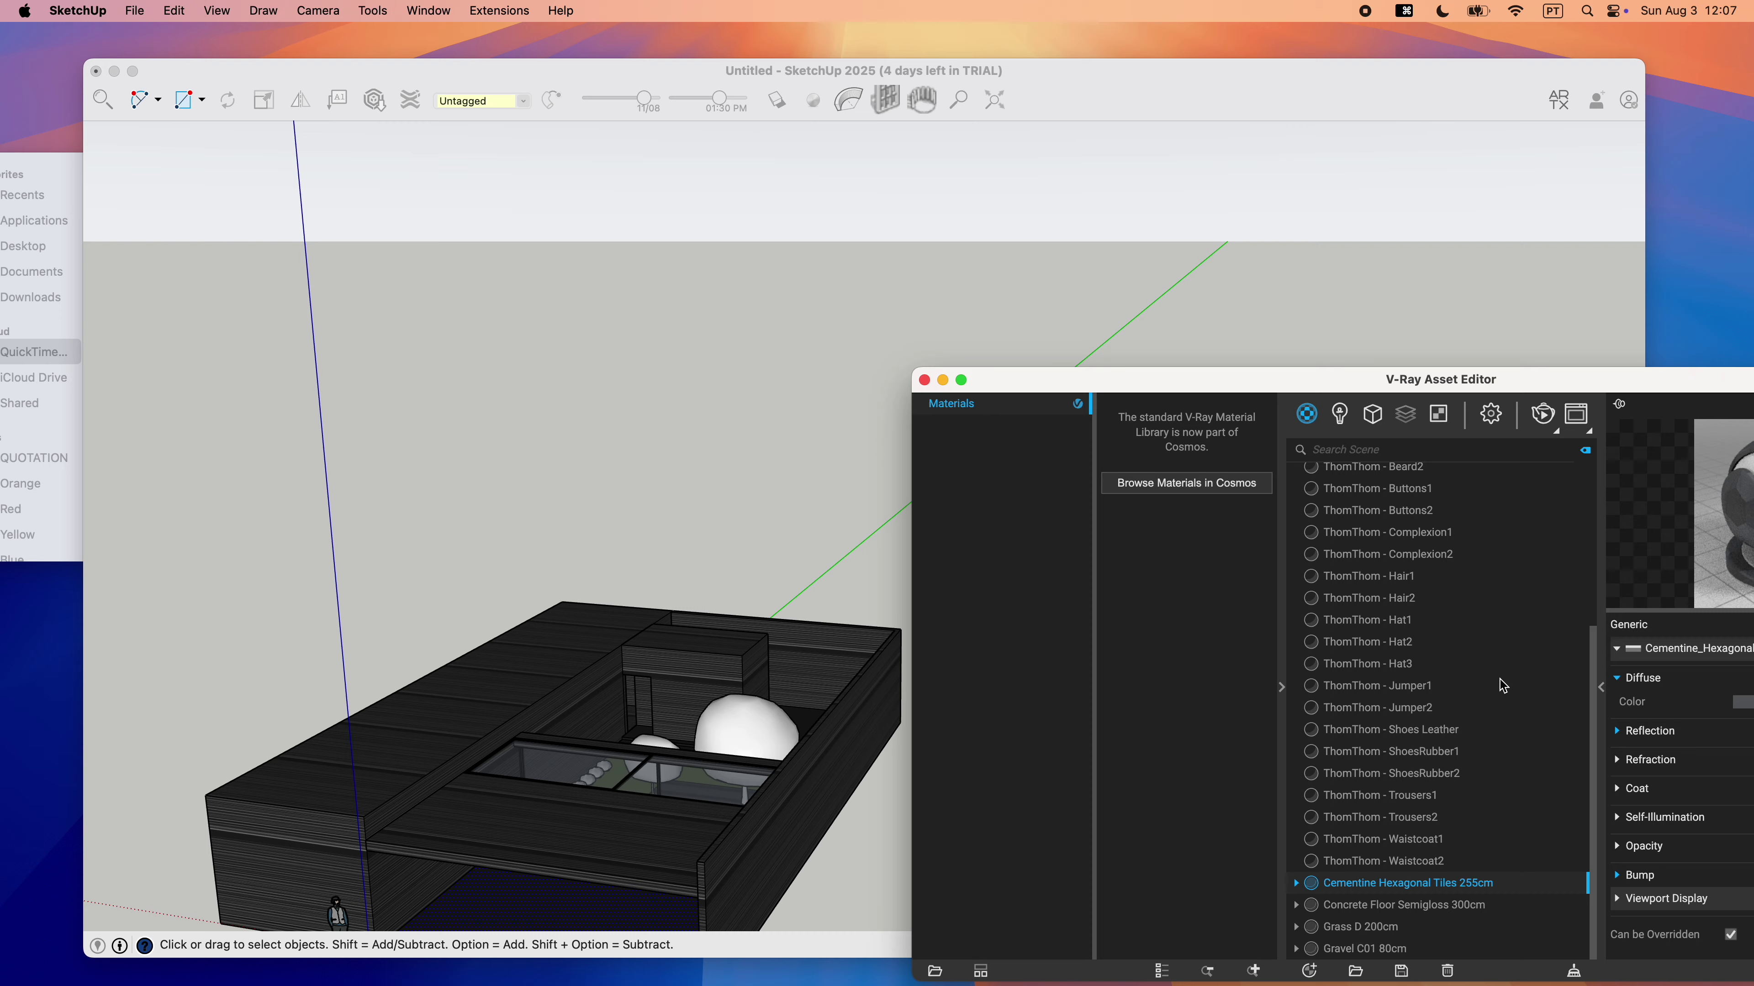
Start an interactive V-Ray render, collapse the asset editor's material library pane and move the editor clear of the render.
drag(1228, 382, 738, 192)
click(1046, 224)
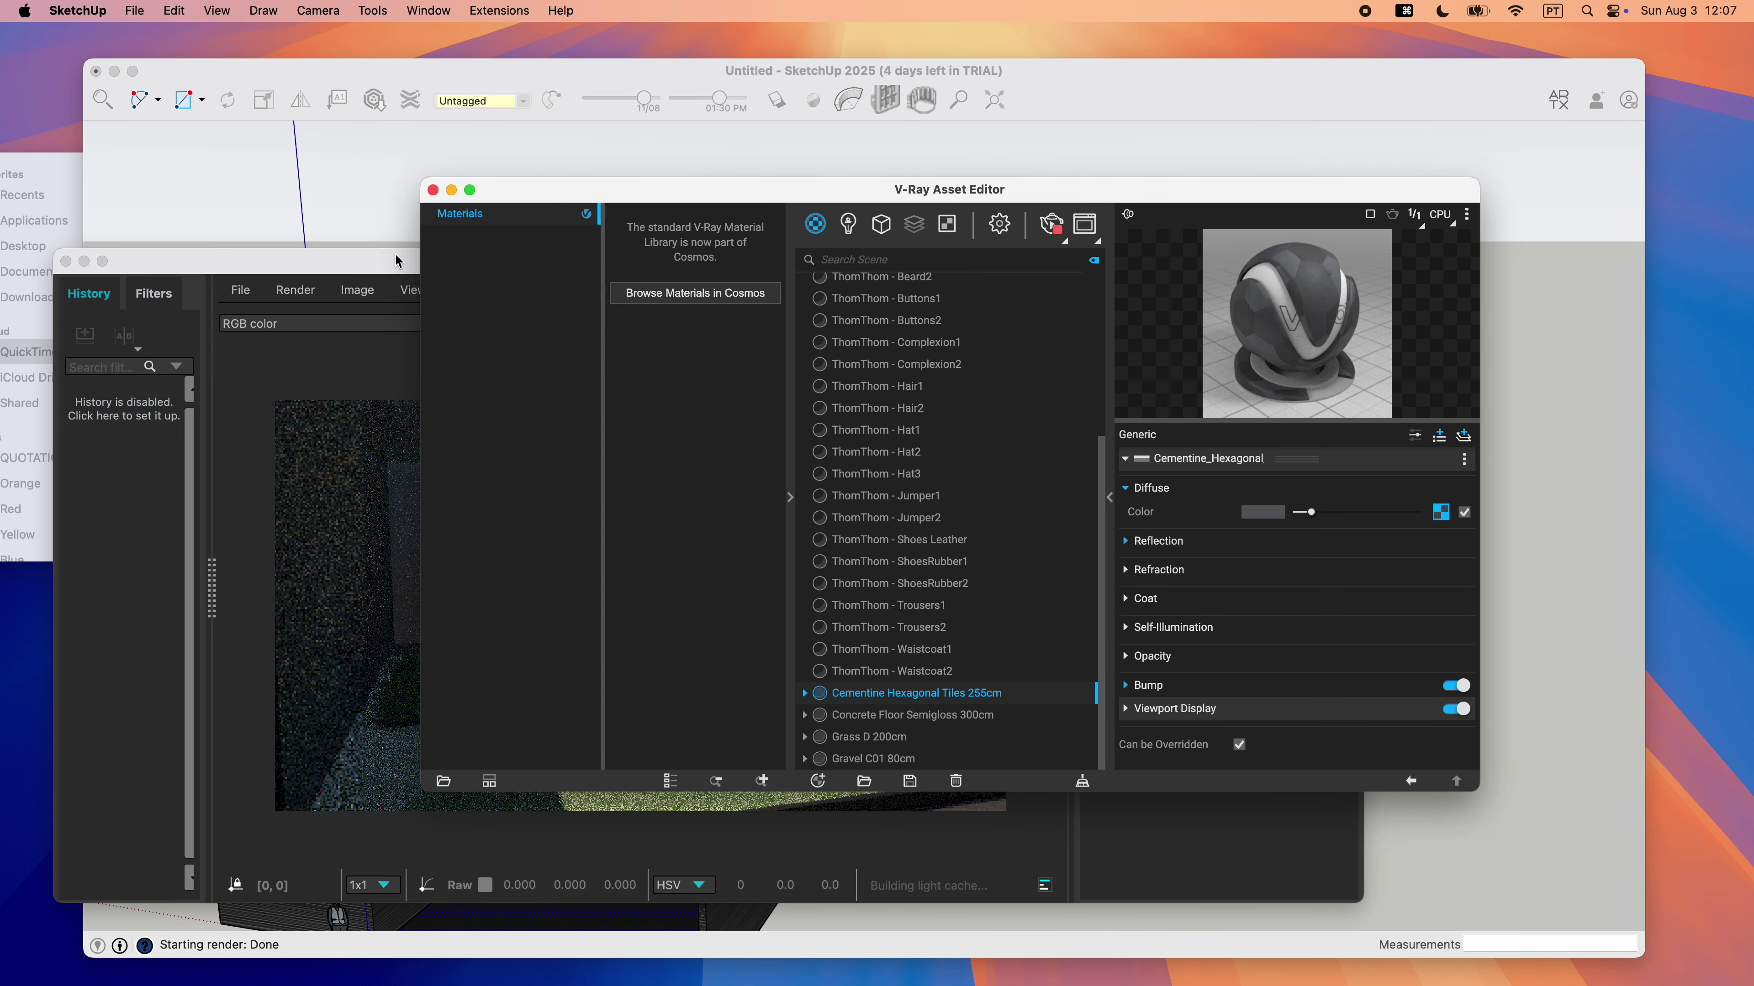
click(789, 497)
drag(1075, 188, 1284, 233)
Frame the render view from the covered area, looking through the glazing into the planted courtyard.
scroll(581, 818, up, 4)
middle_drag(586, 825, 754, 718)
scroll(780, 859, up, 5)
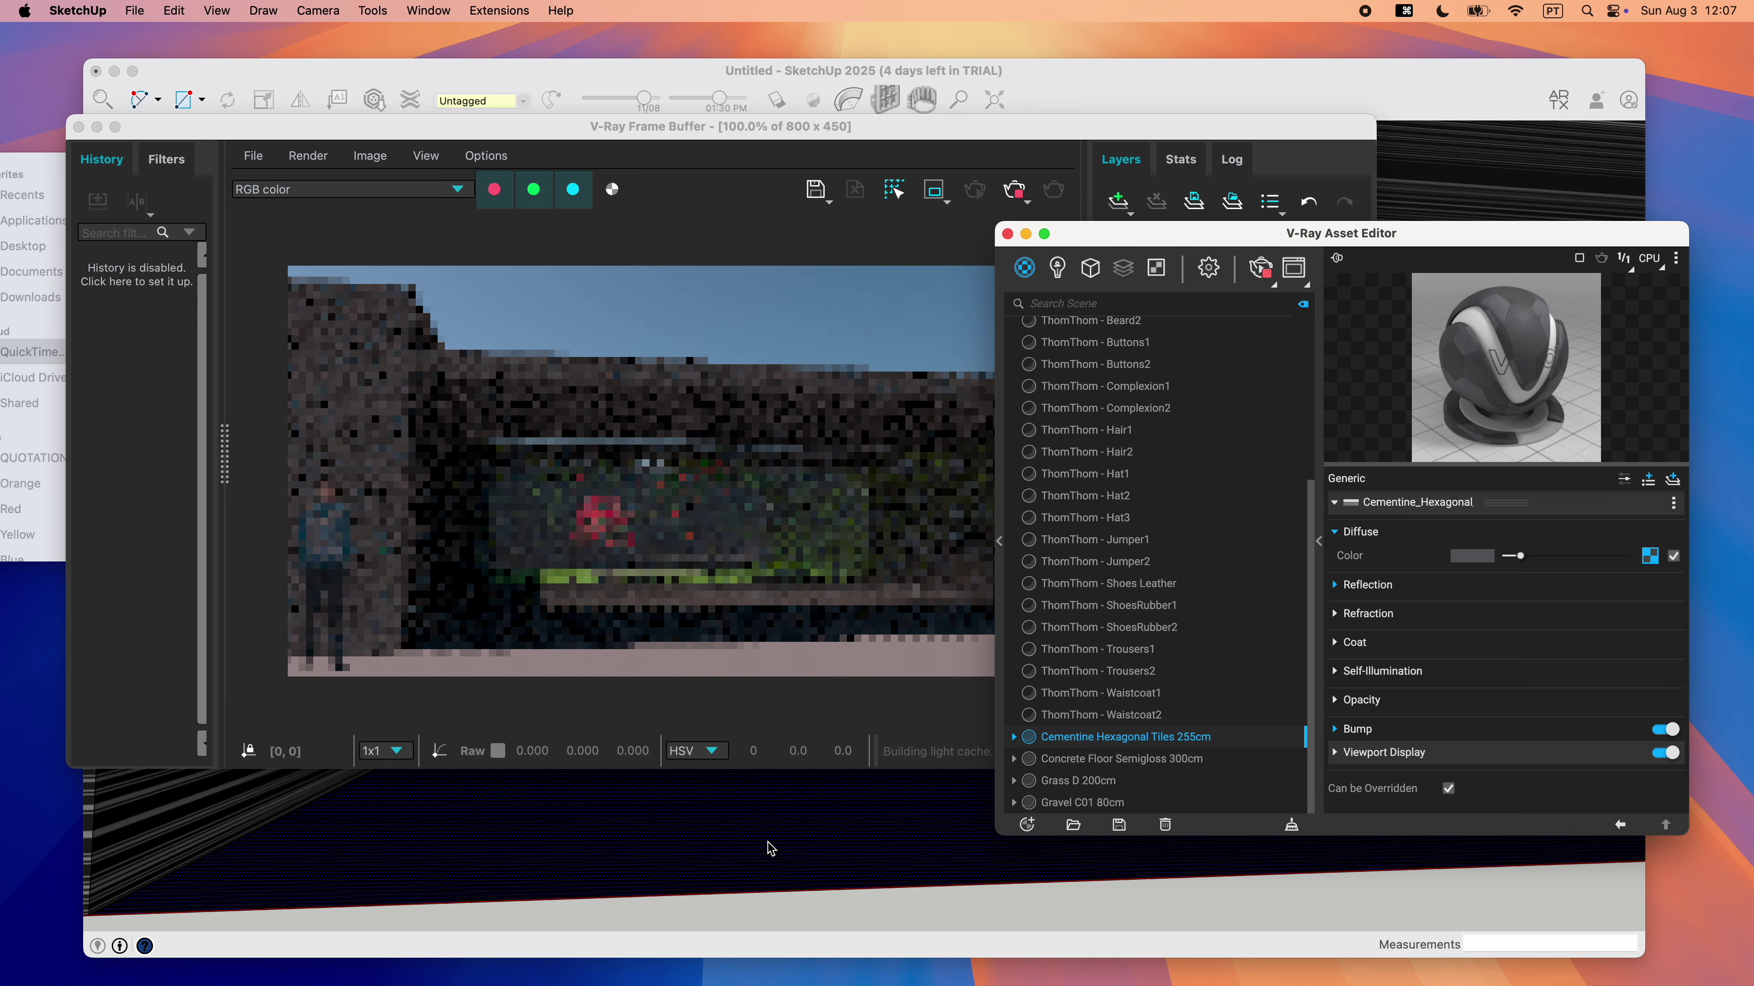
click(867, 922)
key(h)
middle_drag(802, 842, 869, 851)
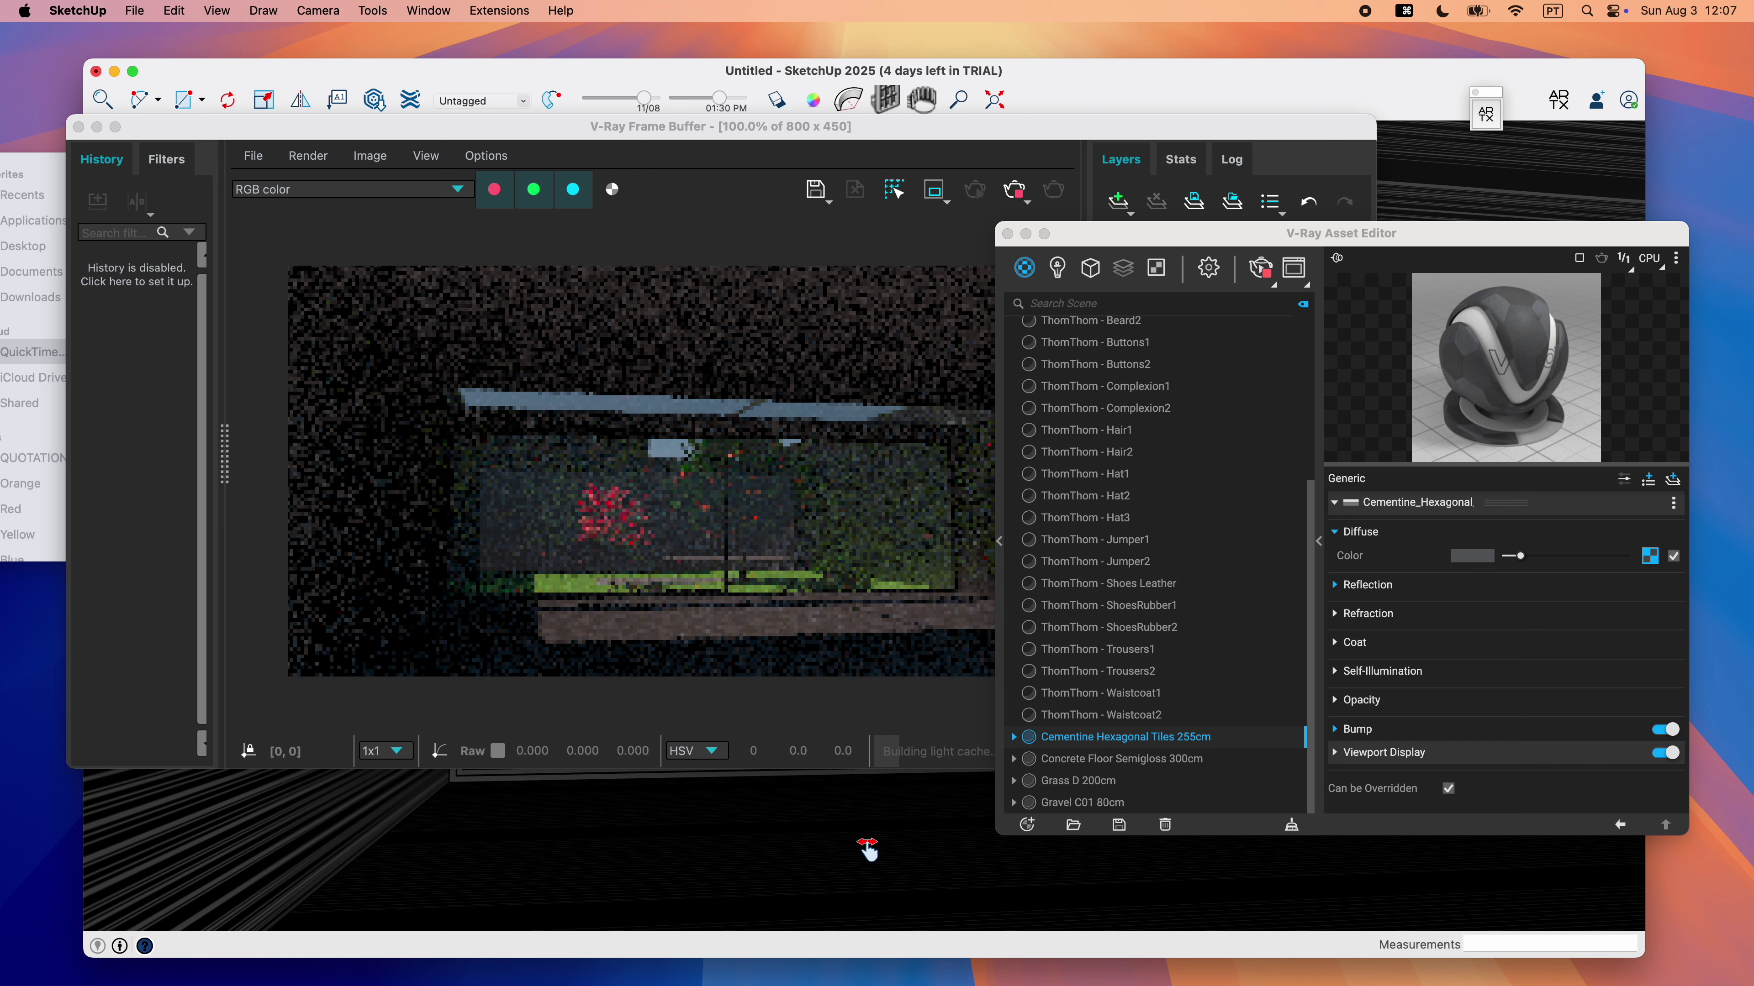